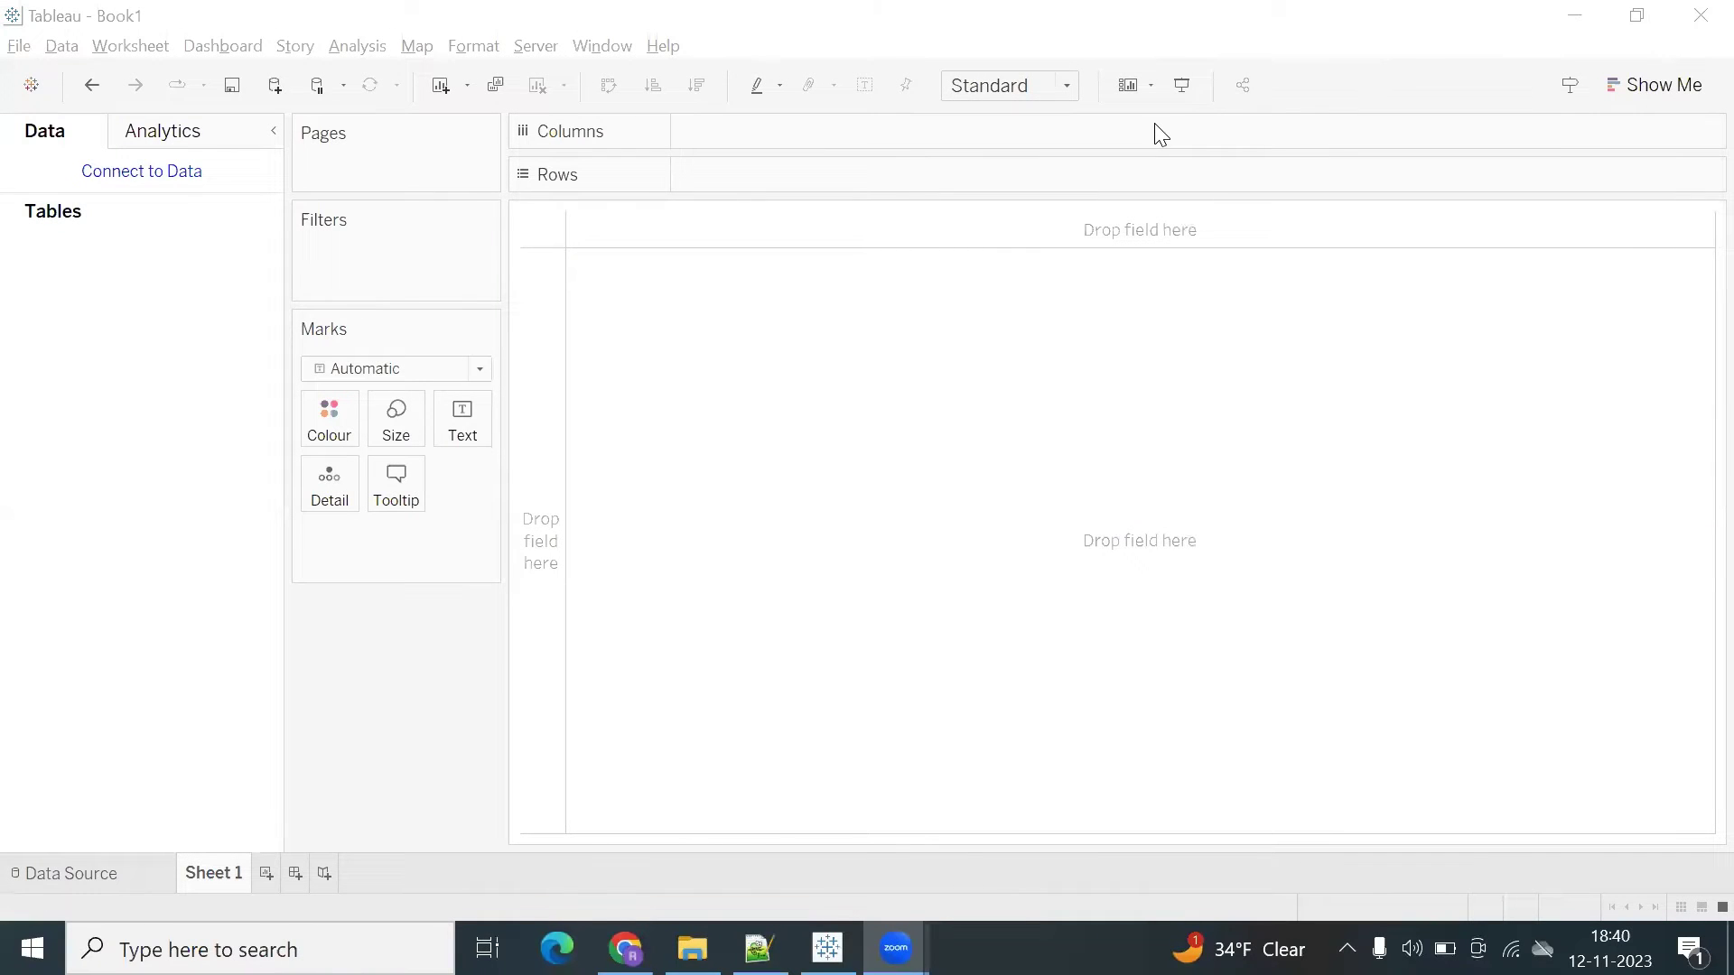
# Connect to the spatial file HexStates.shp from the Hex States Shapefile folder
pyautogui.click(608, 406)
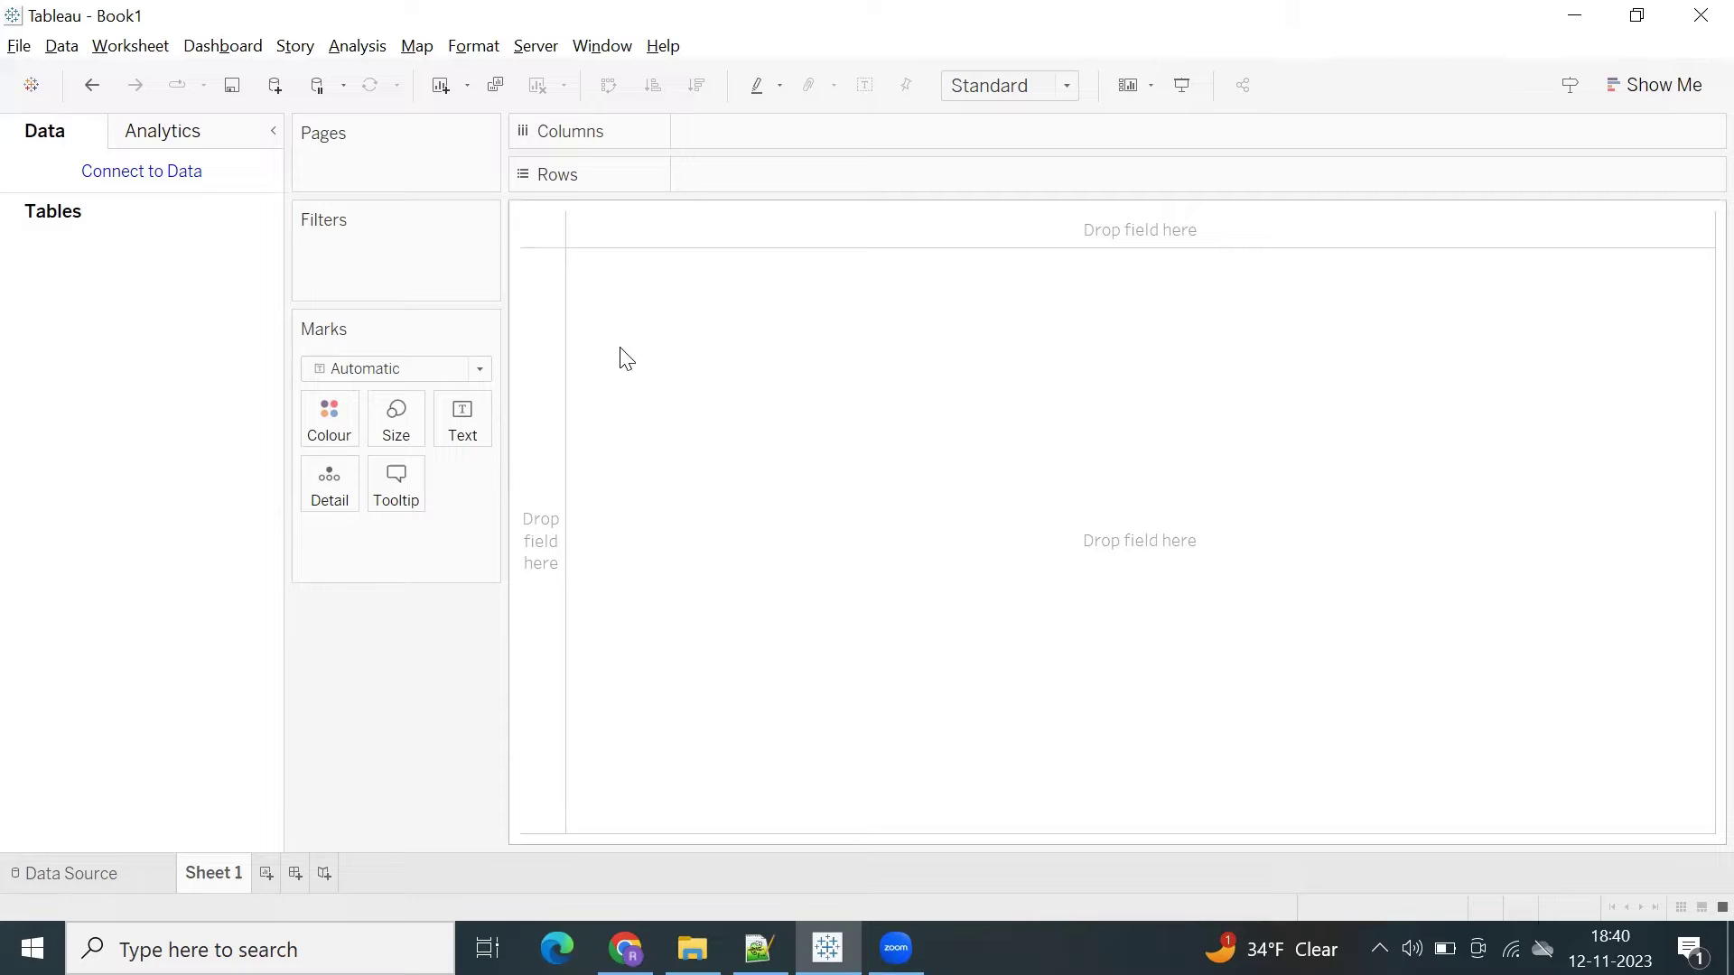
pyautogui.click(142, 172)
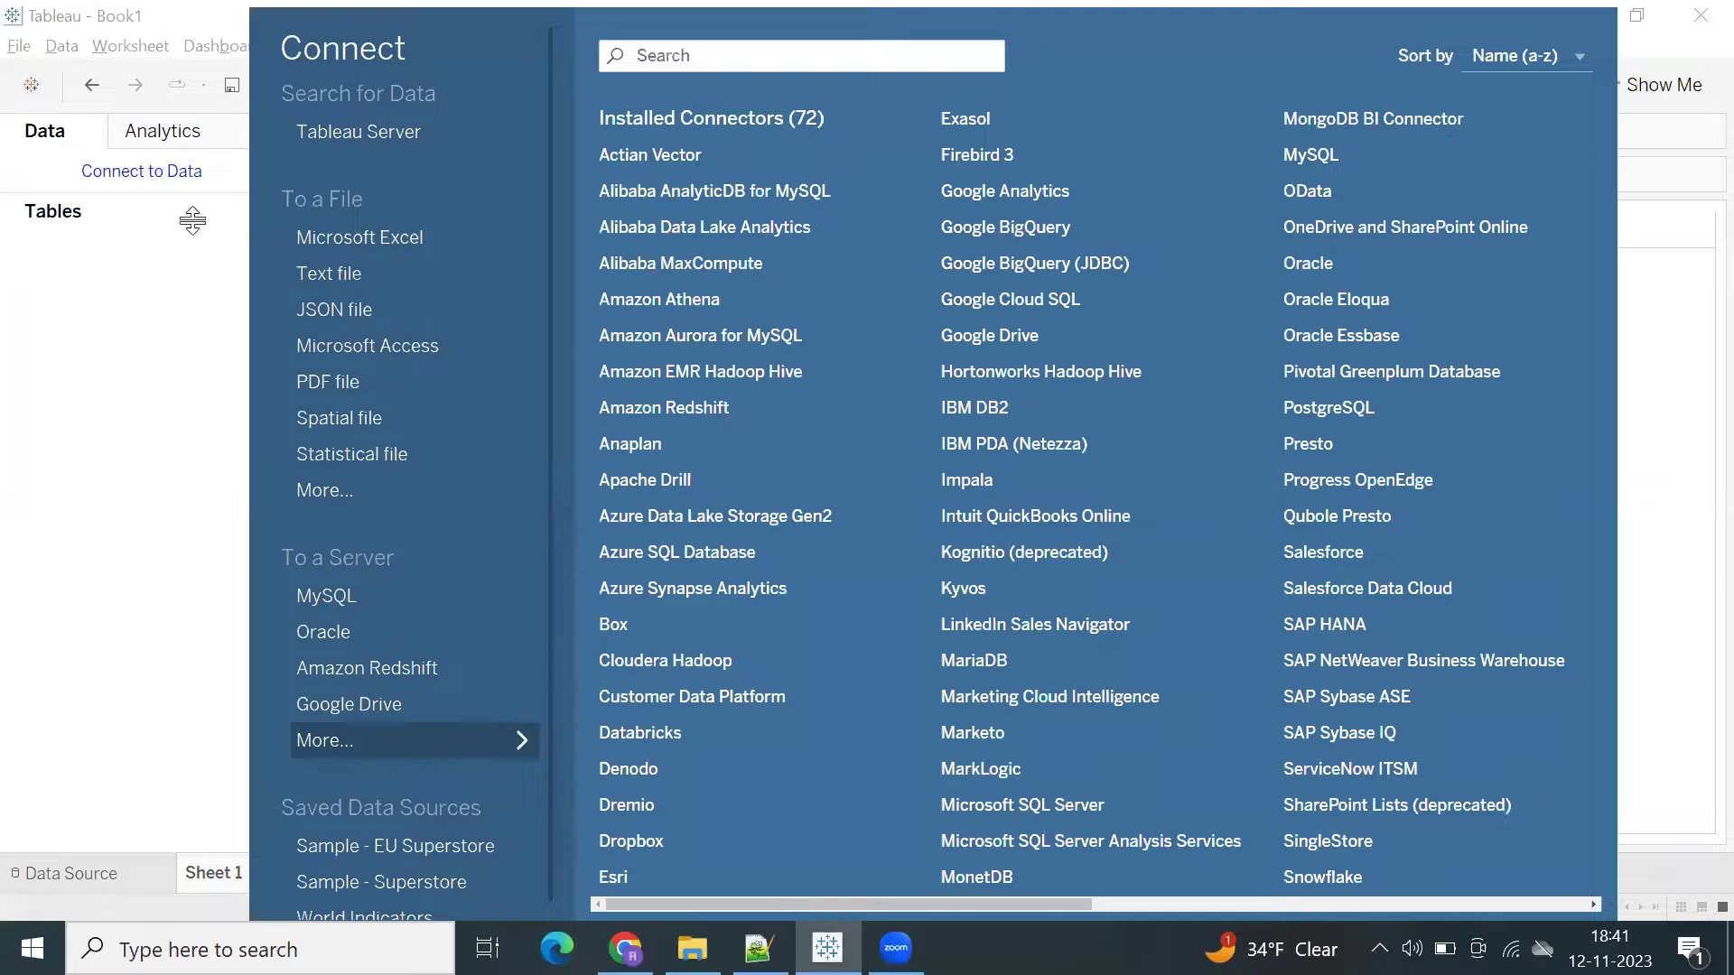
pyautogui.click(323, 422)
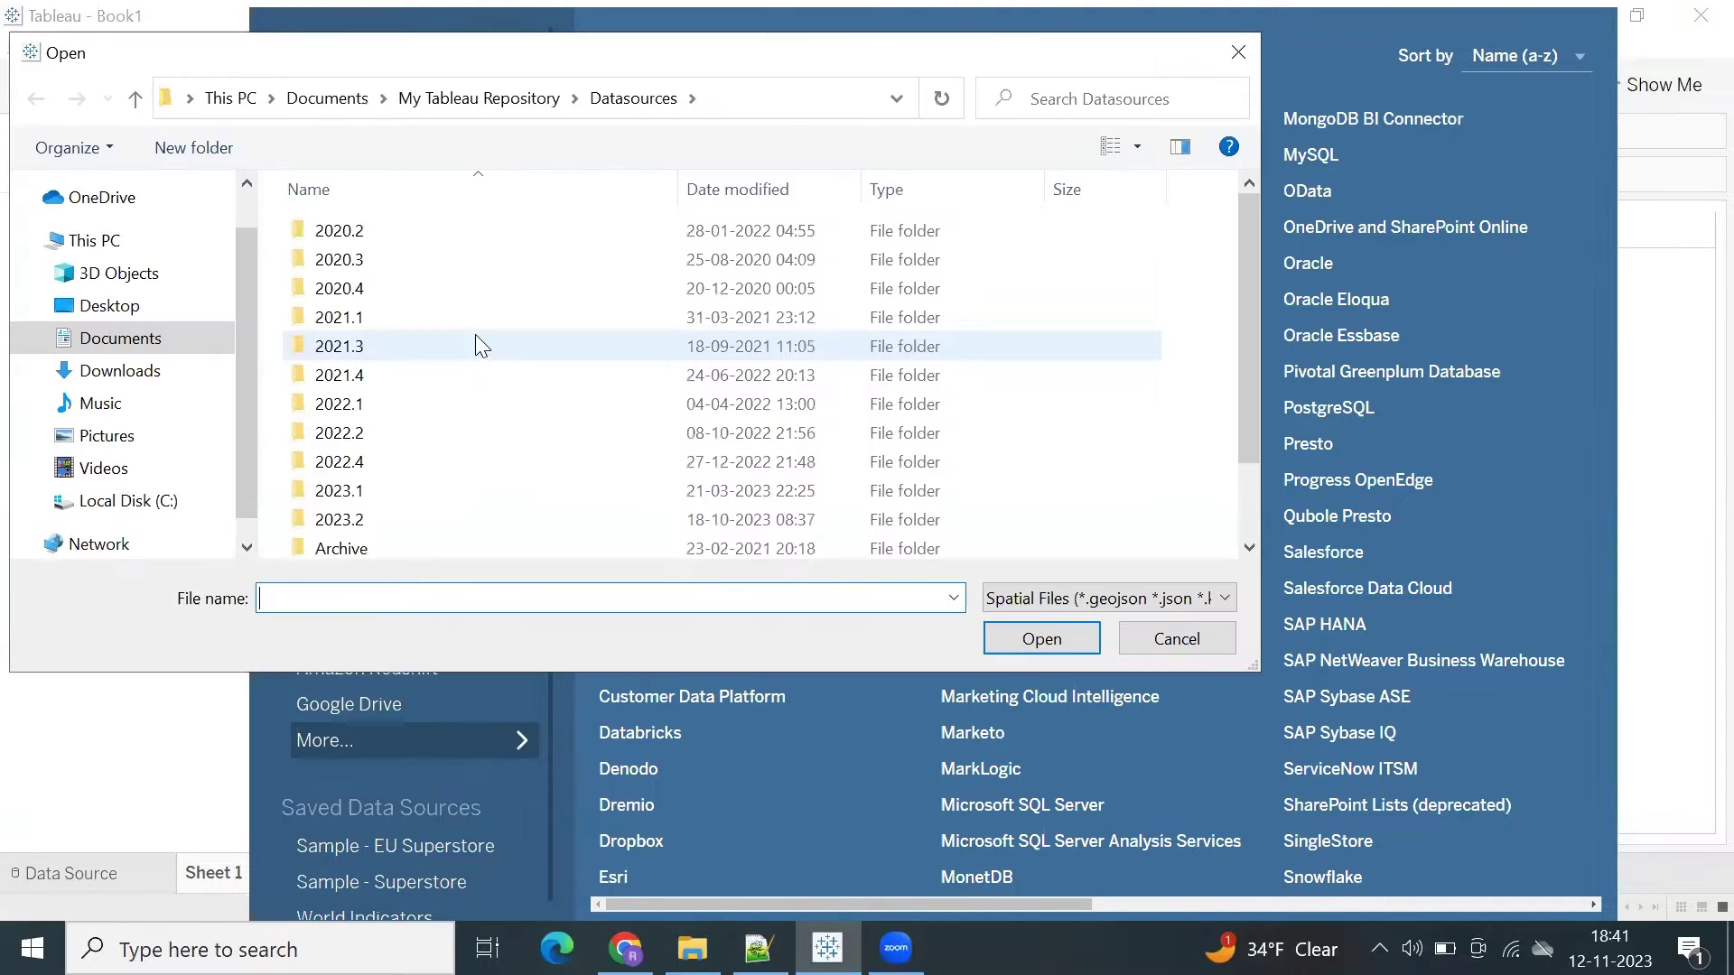
pyautogui.scroll(-1, 514, 346)
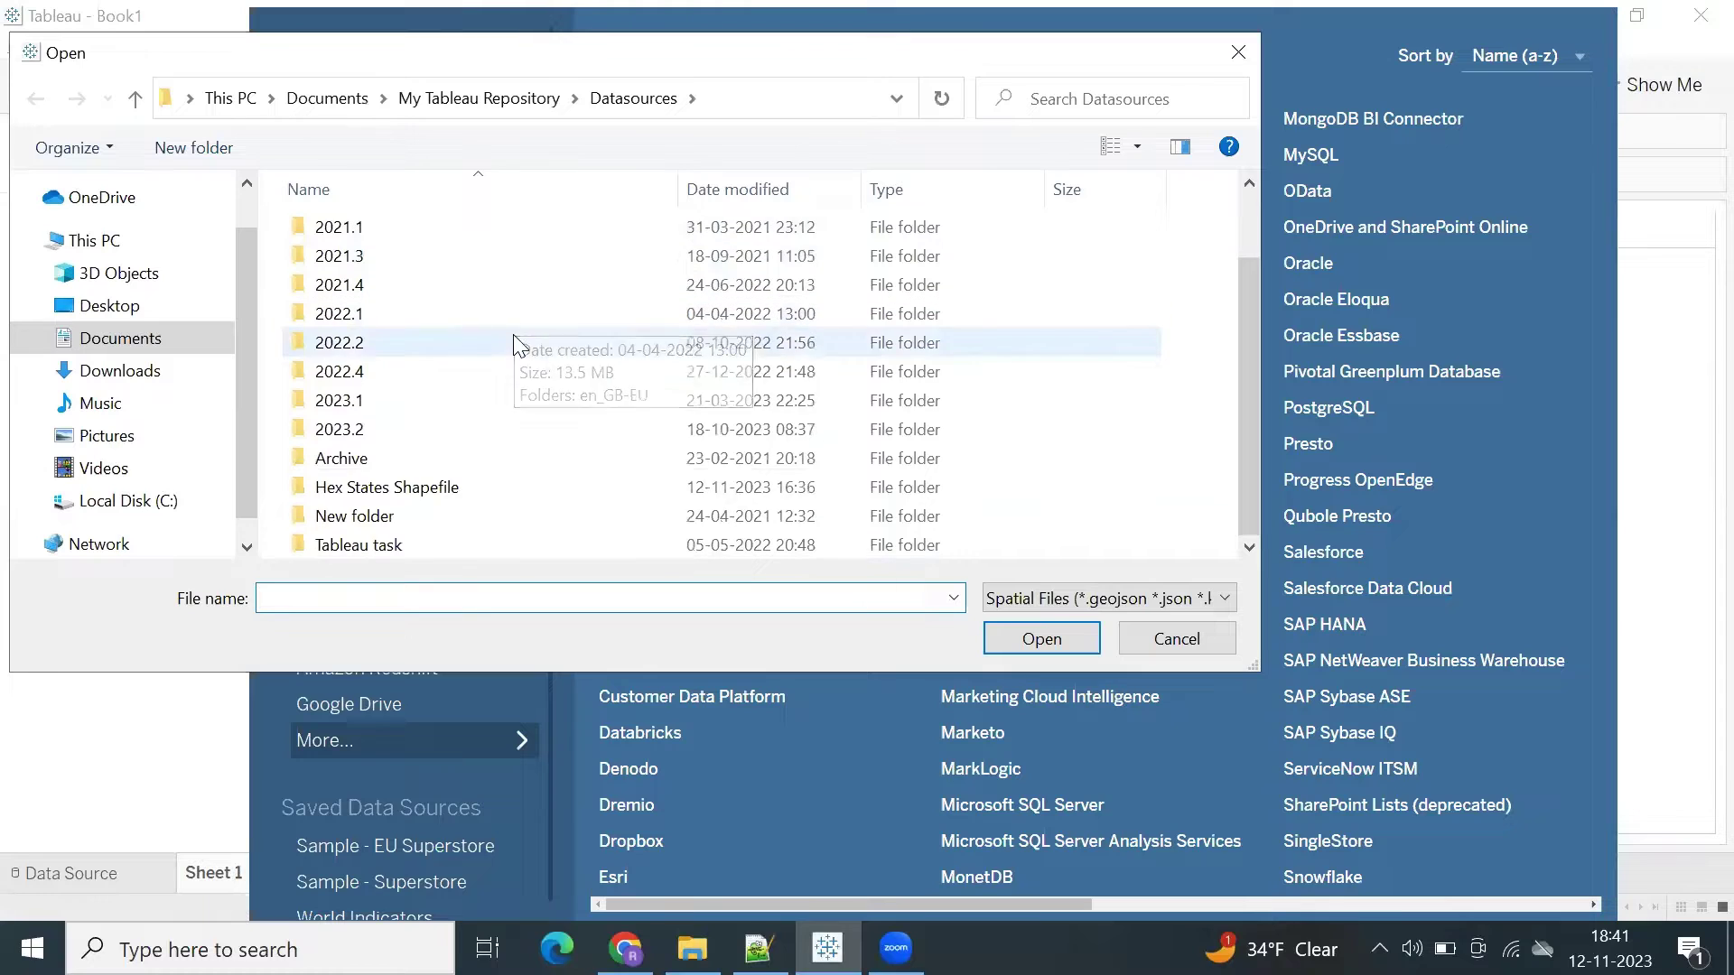
pyautogui.doubleClick(385, 490)
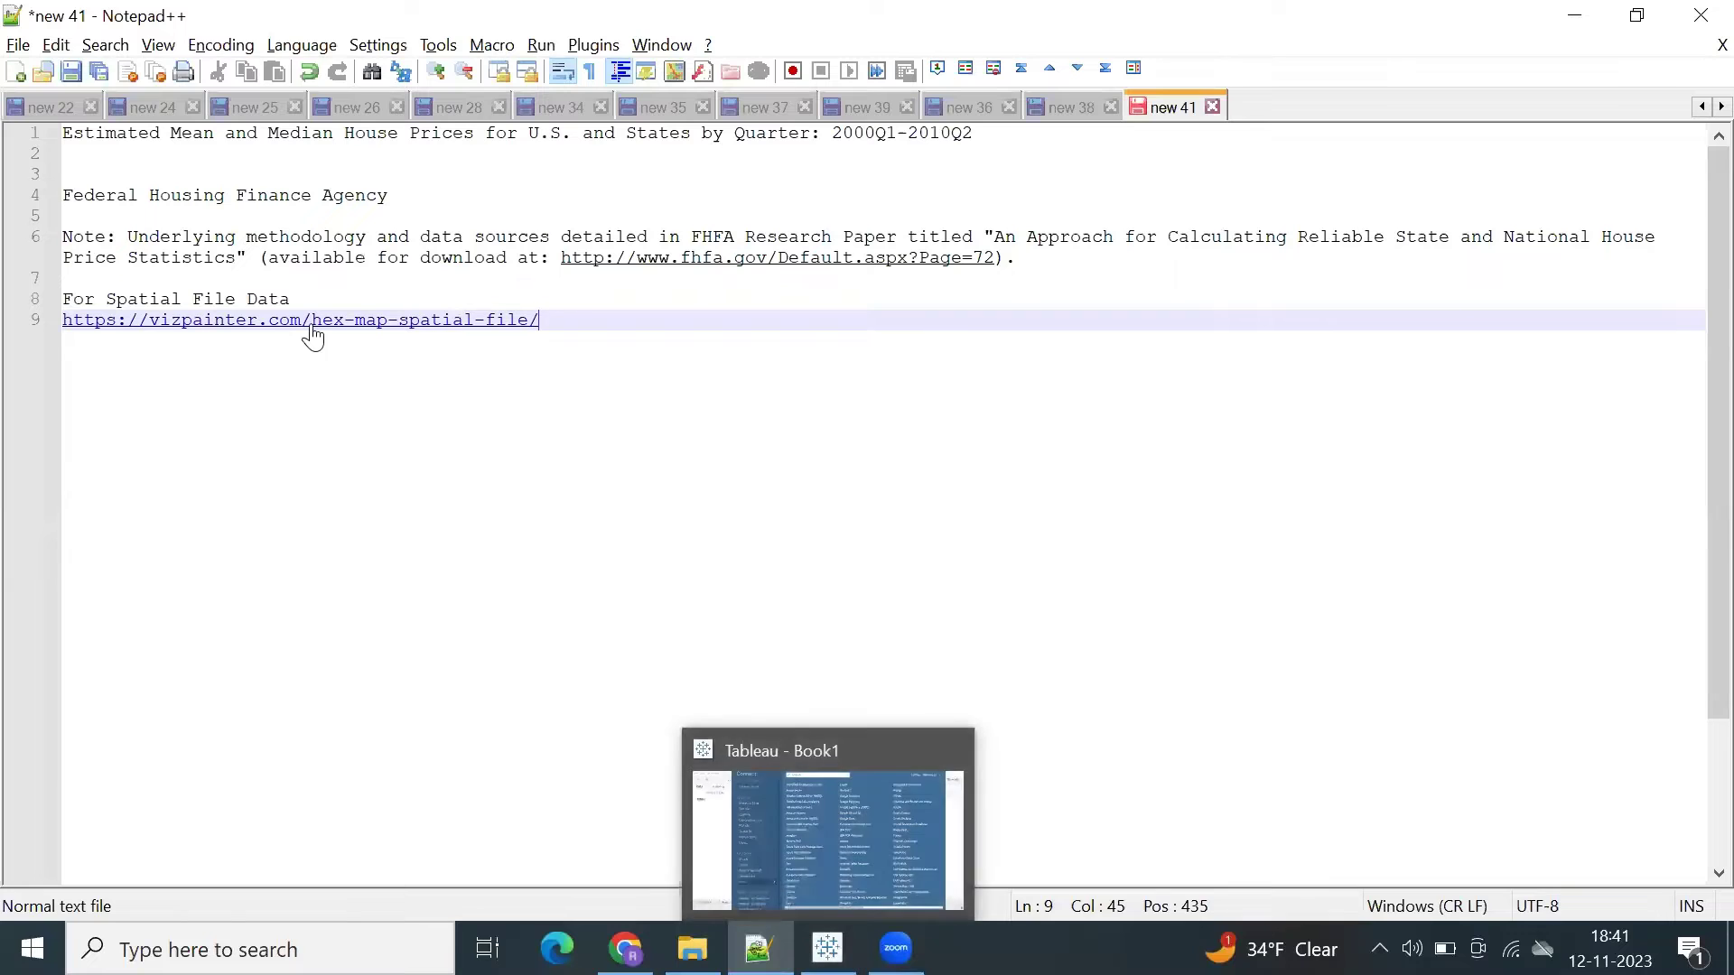
pyautogui.click(829, 946)
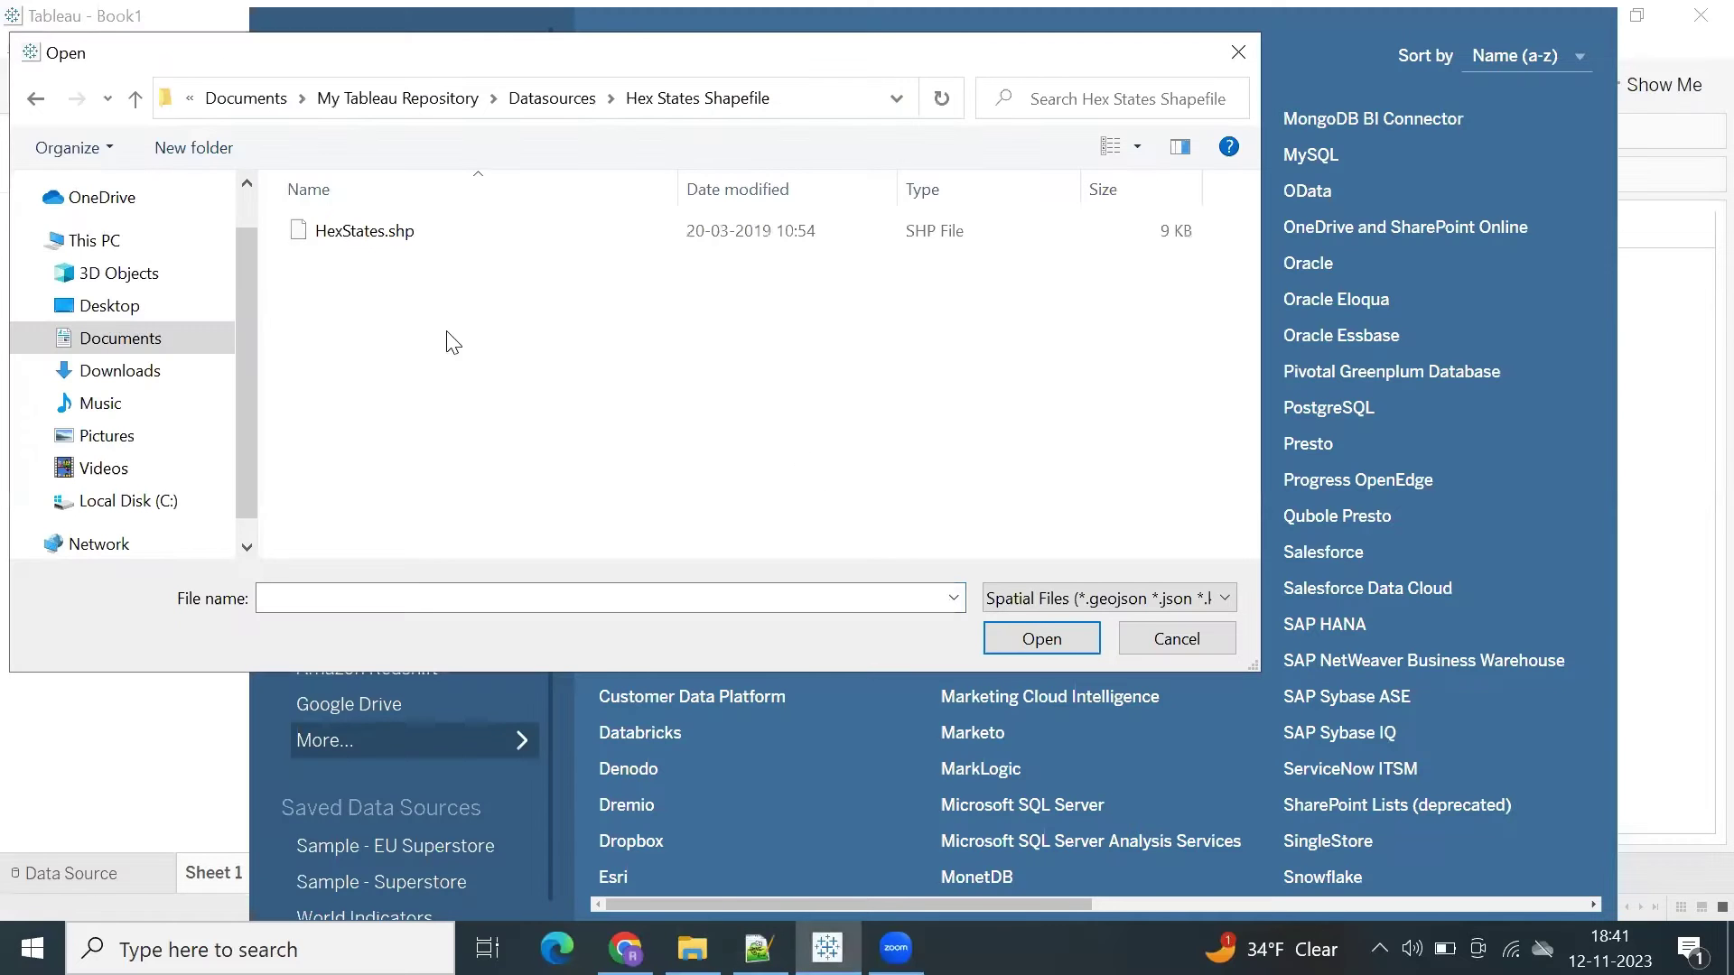
pyautogui.click(360, 236)
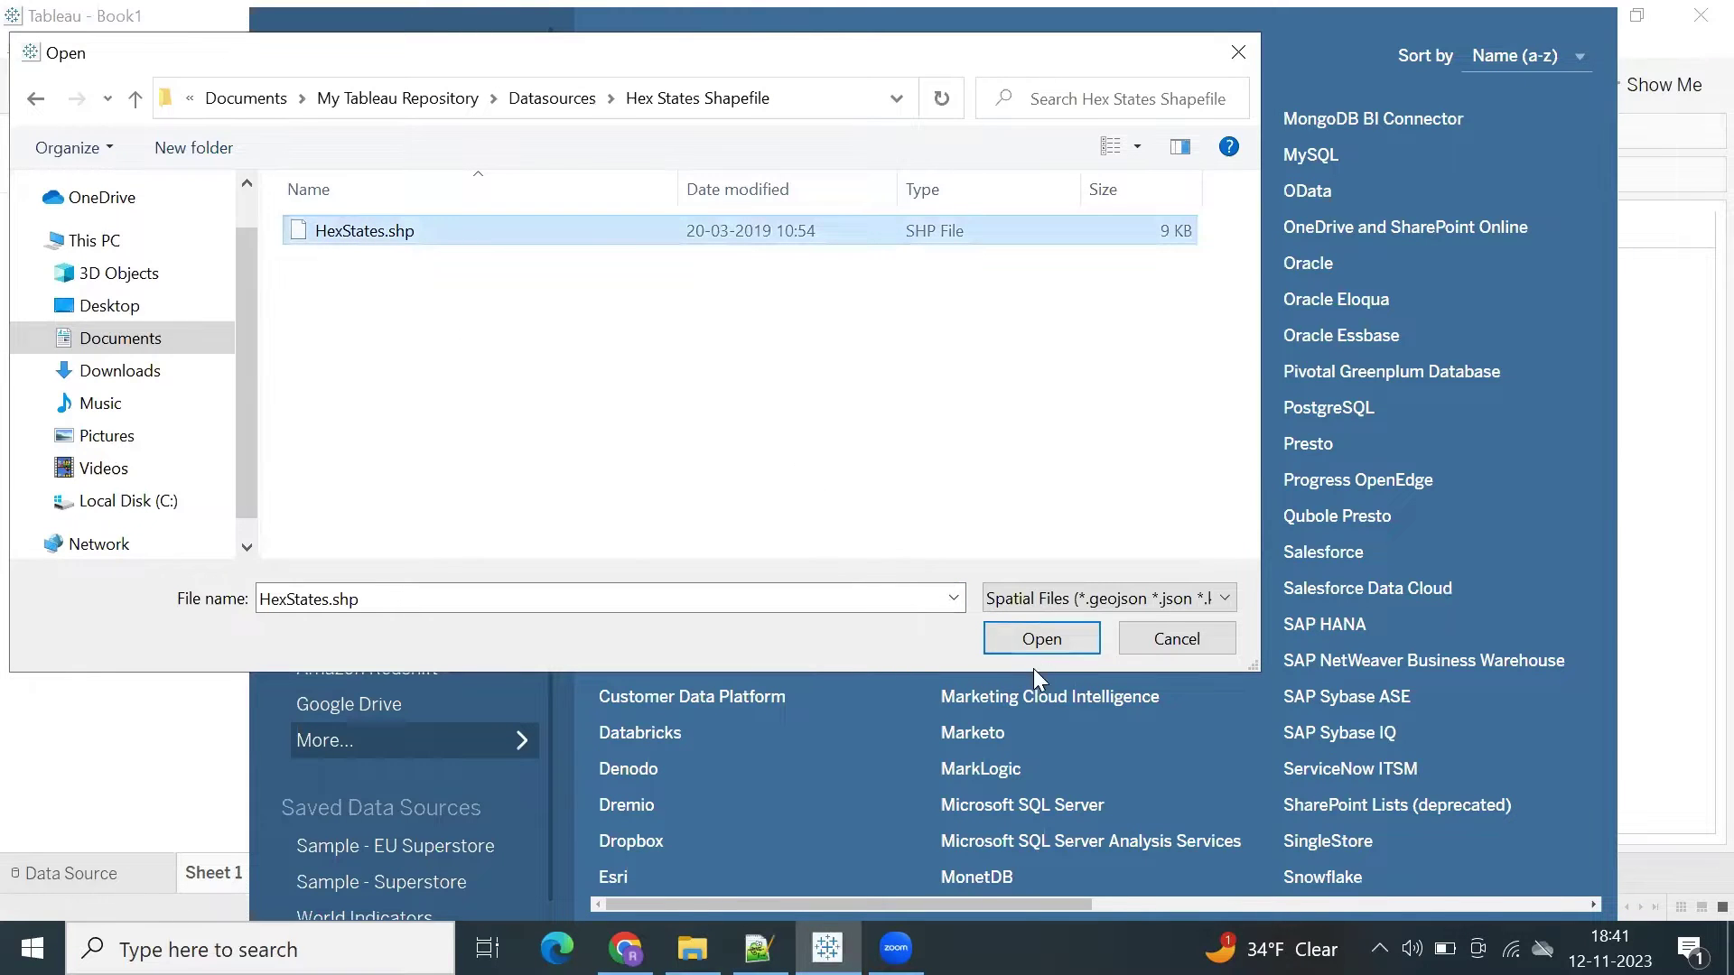
pyautogui.click(1027, 638)
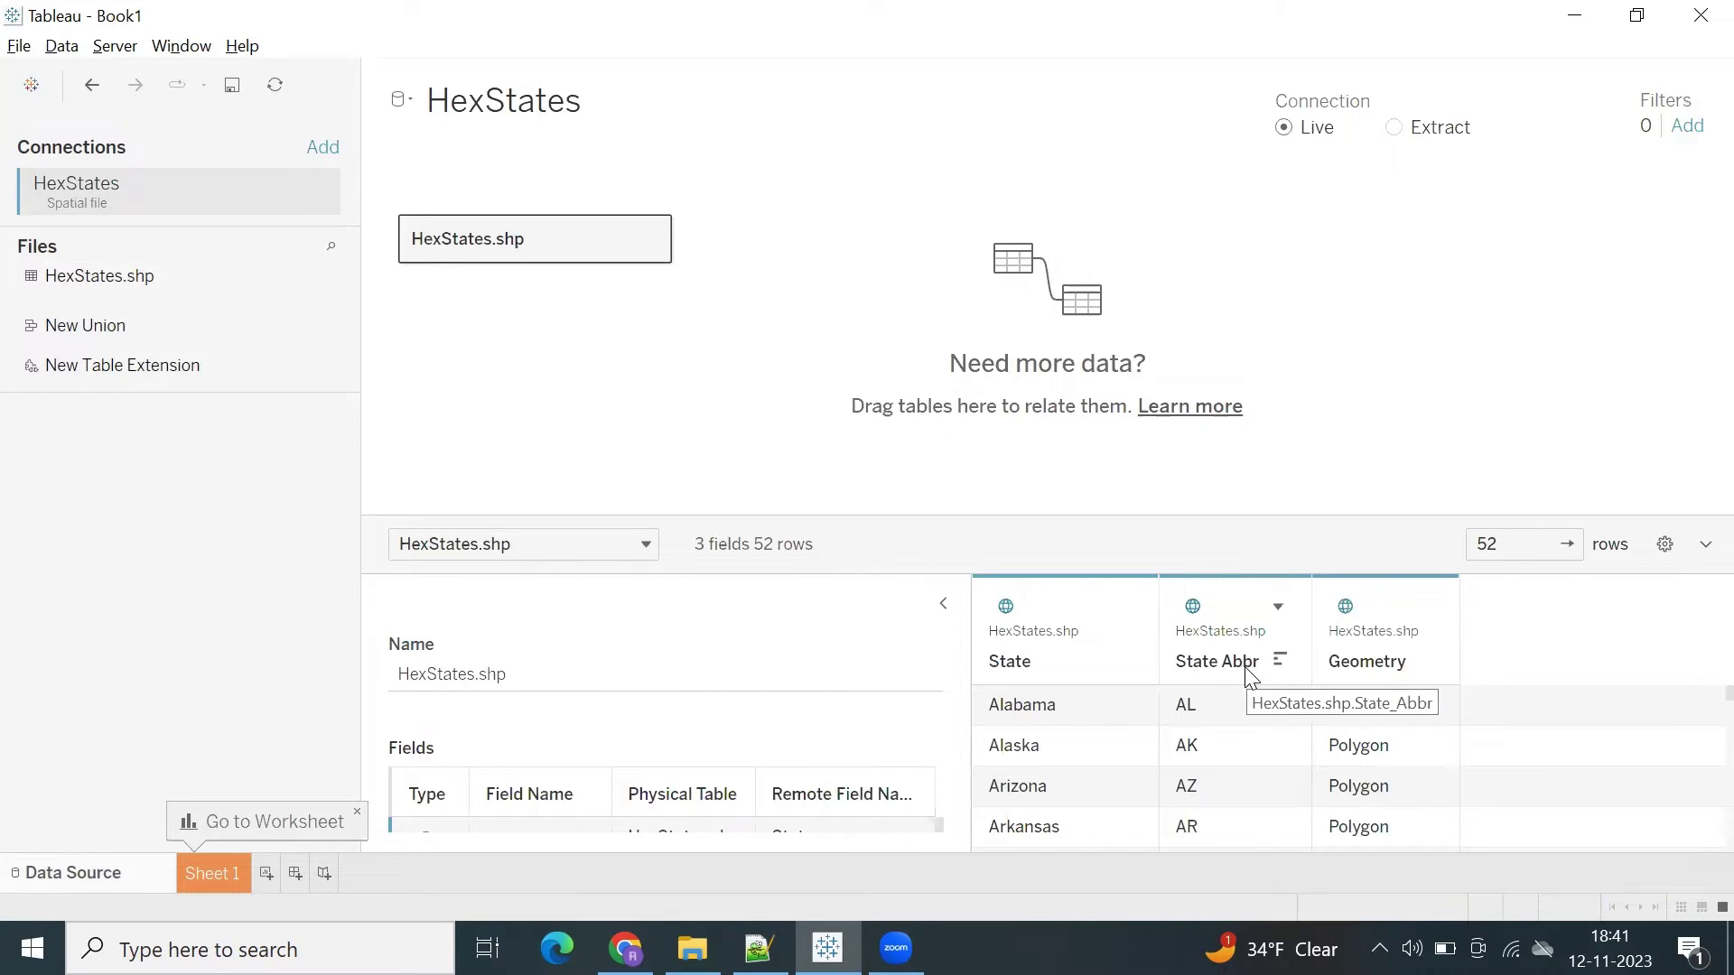
# Plot the Geometry field as a map in the view of Sheet 1
pyautogui.scroll(-3, 1386, 723)
pyautogui.scroll(3, 1379, 719)
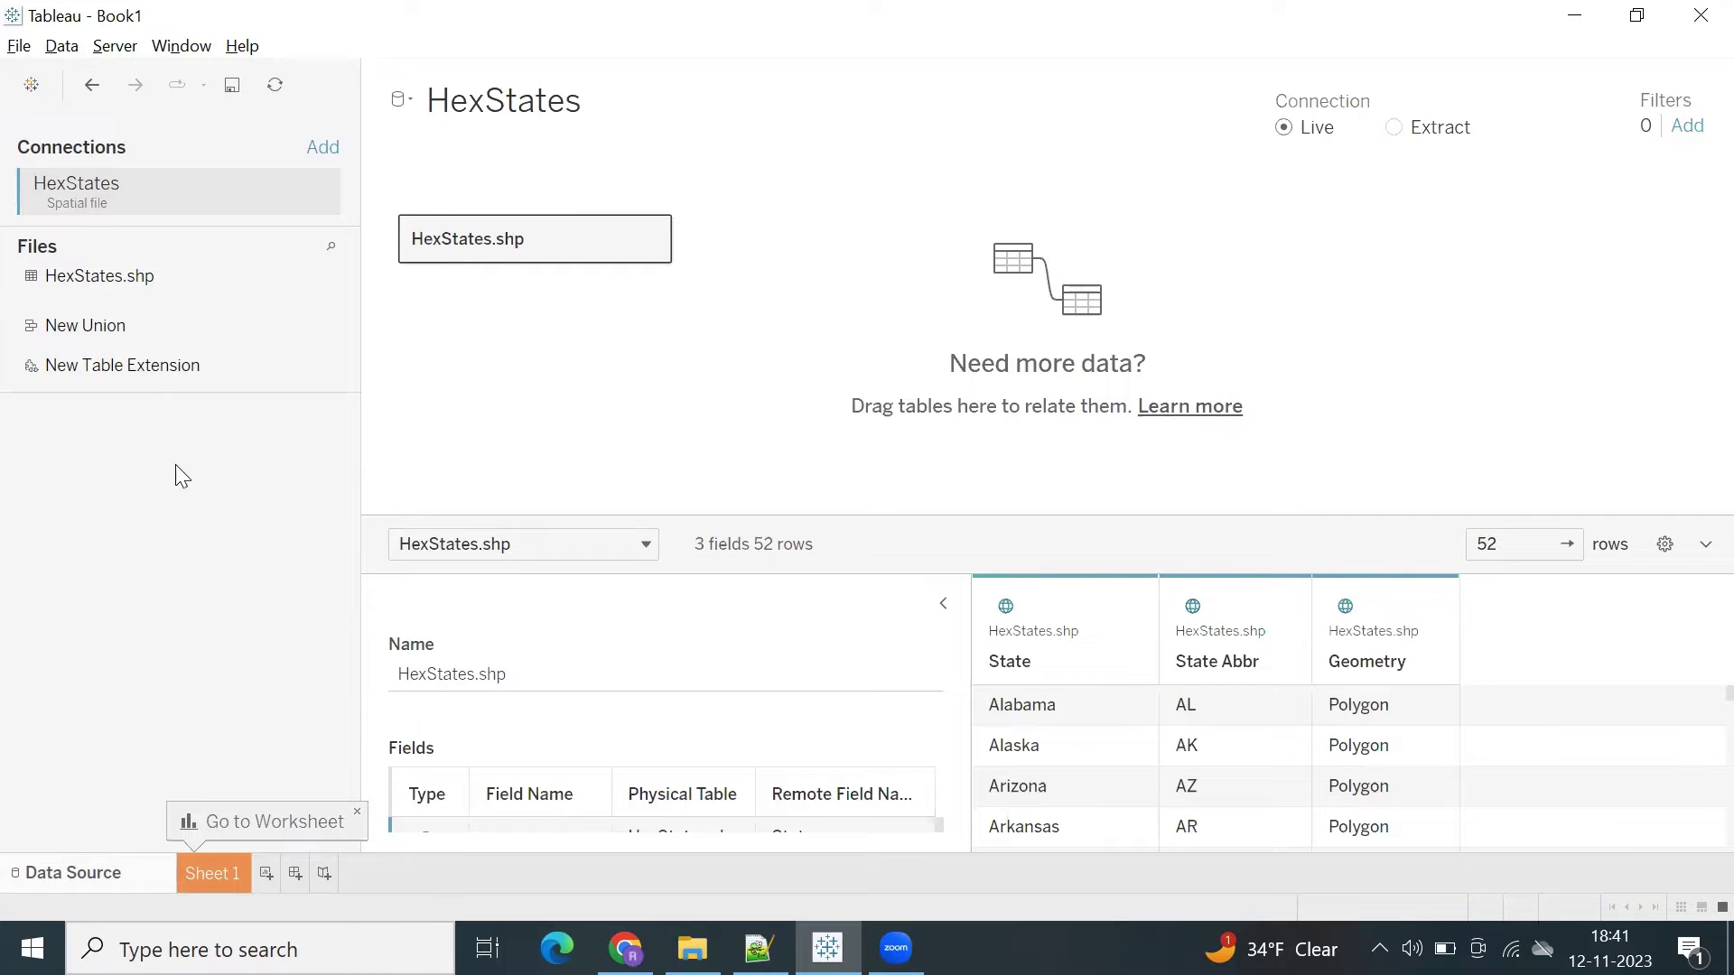
pyautogui.click(206, 877)
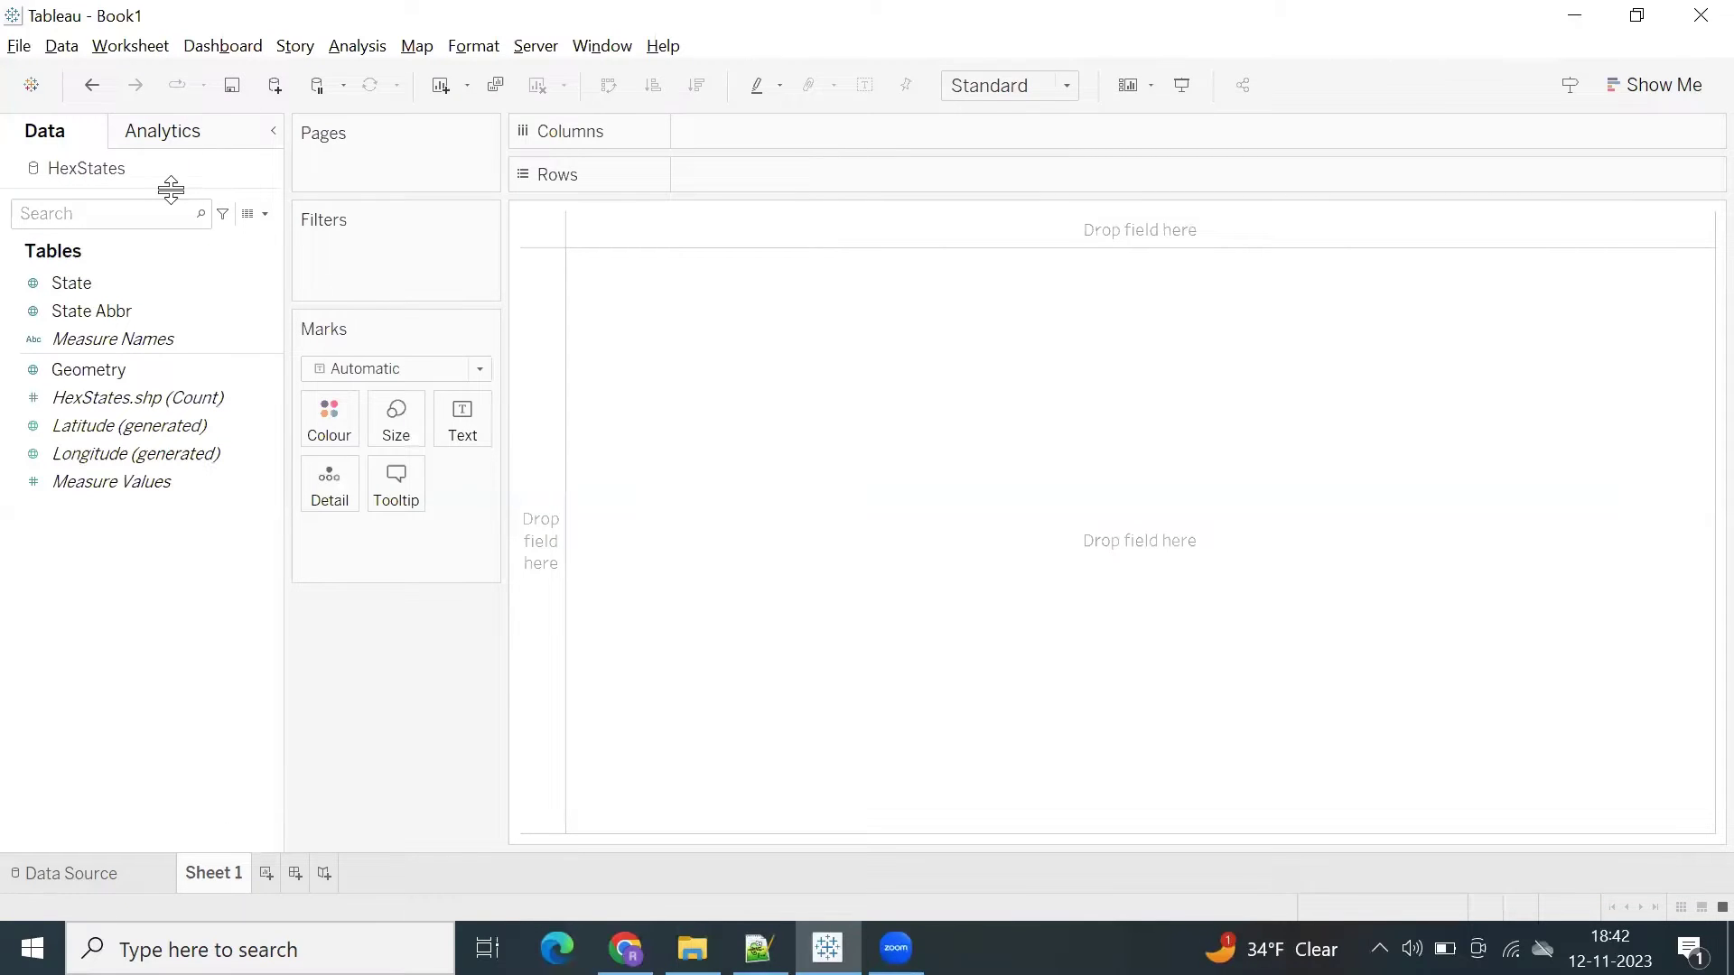
pyautogui.click(115, 376)
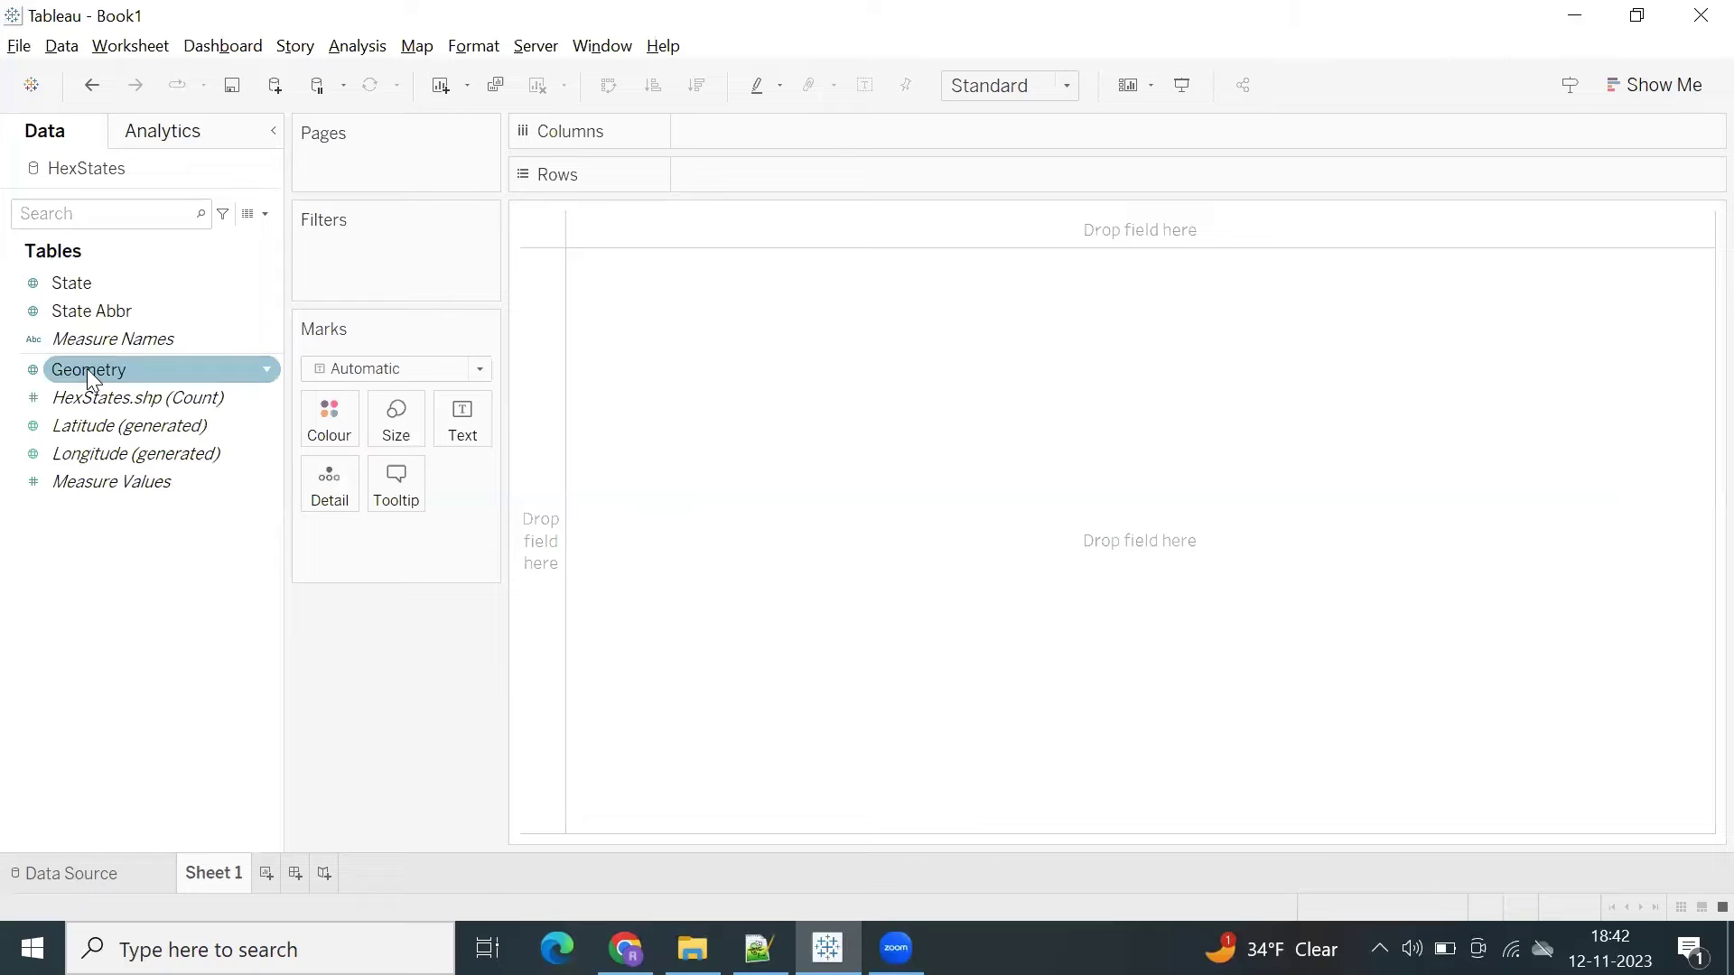
pyautogui.moveTo(87, 368); pyautogui.dragTo(1014, 433)
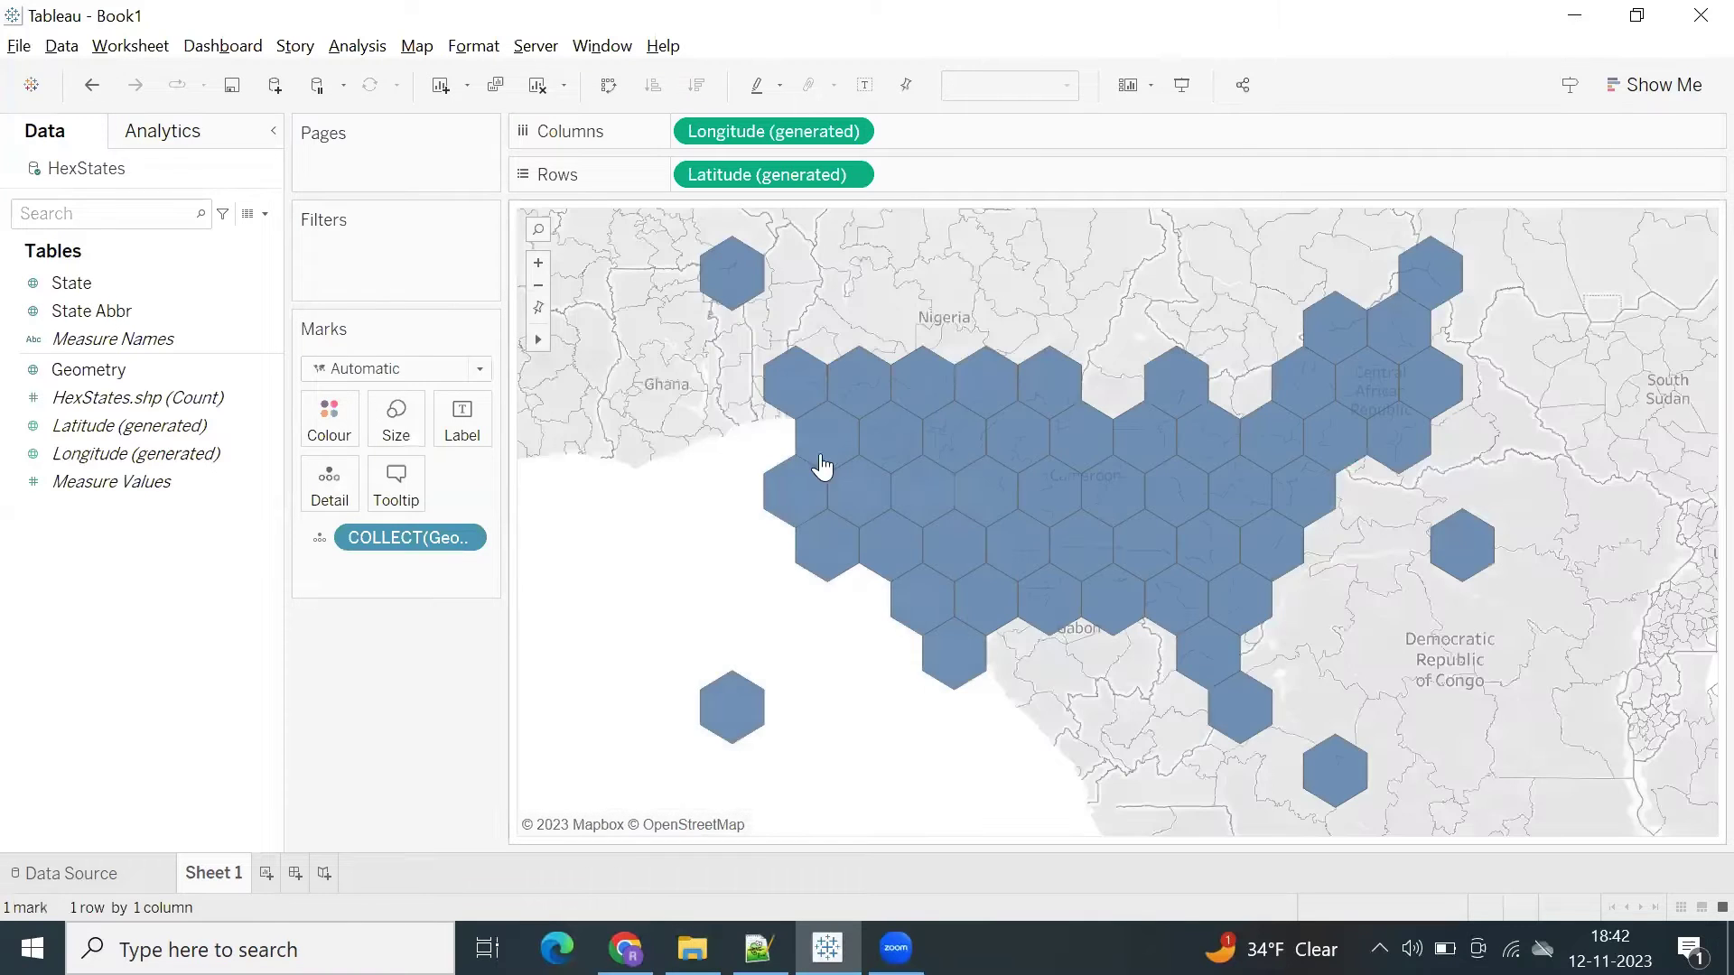
# Hide the map behind the hexagons by setting the background layers' washout to 100%
pyautogui.rightClick(596, 365)
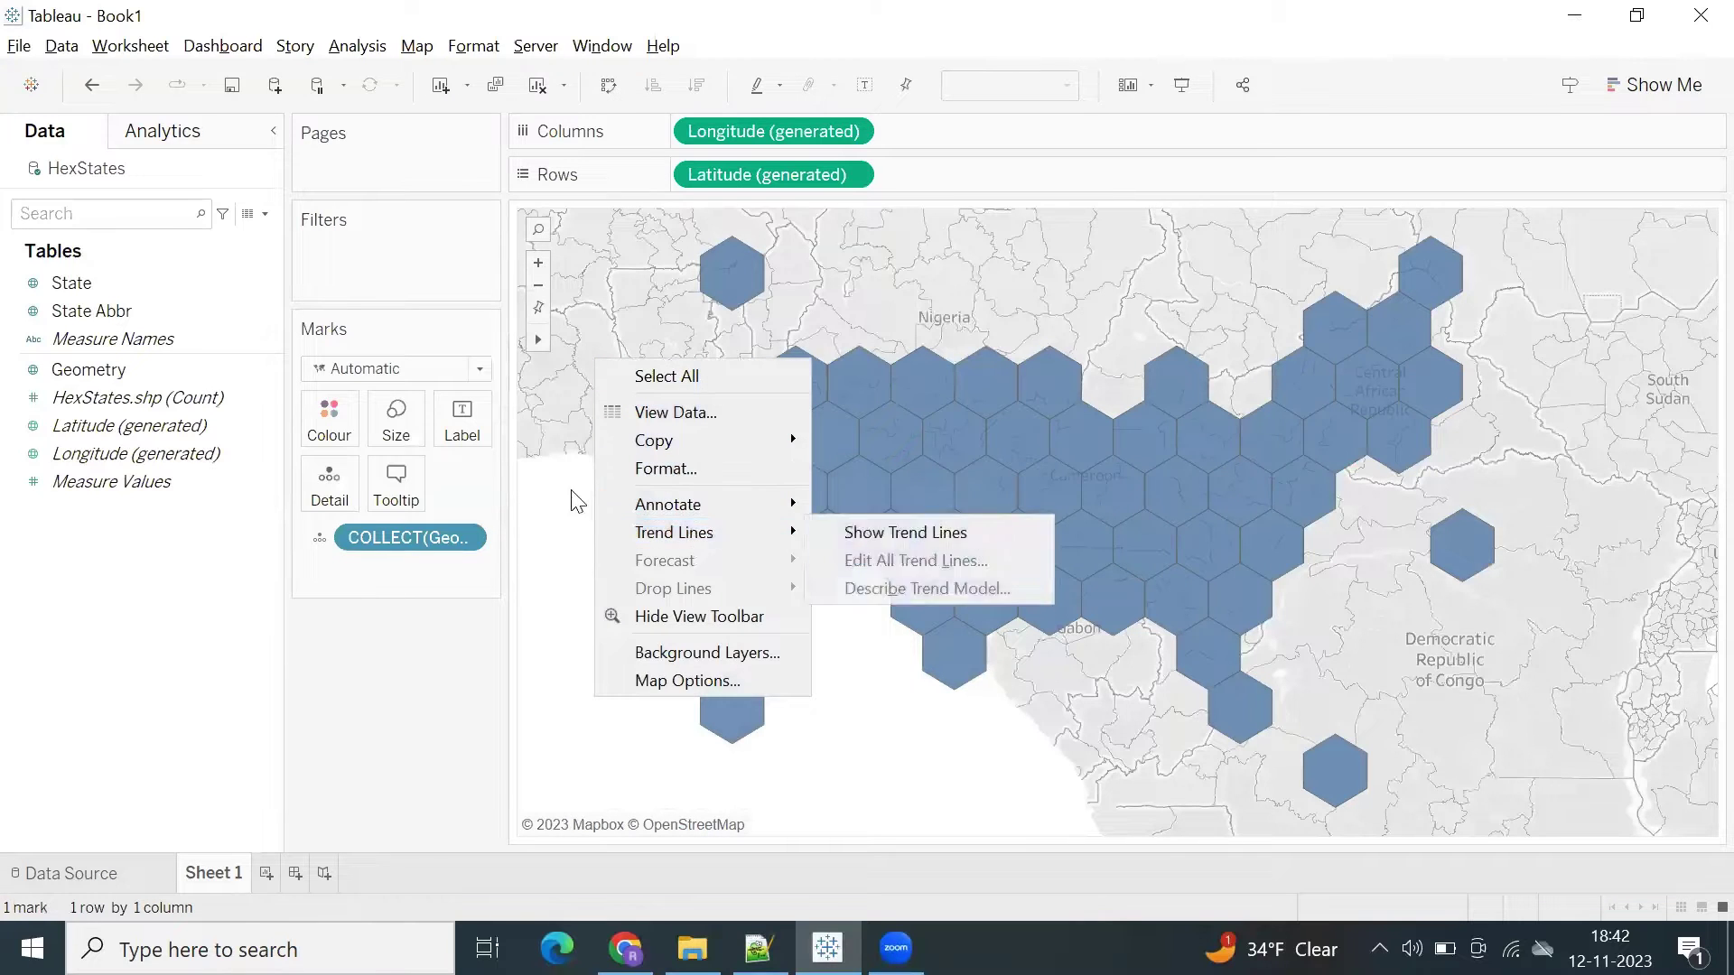
pyautogui.click(1291, 607)
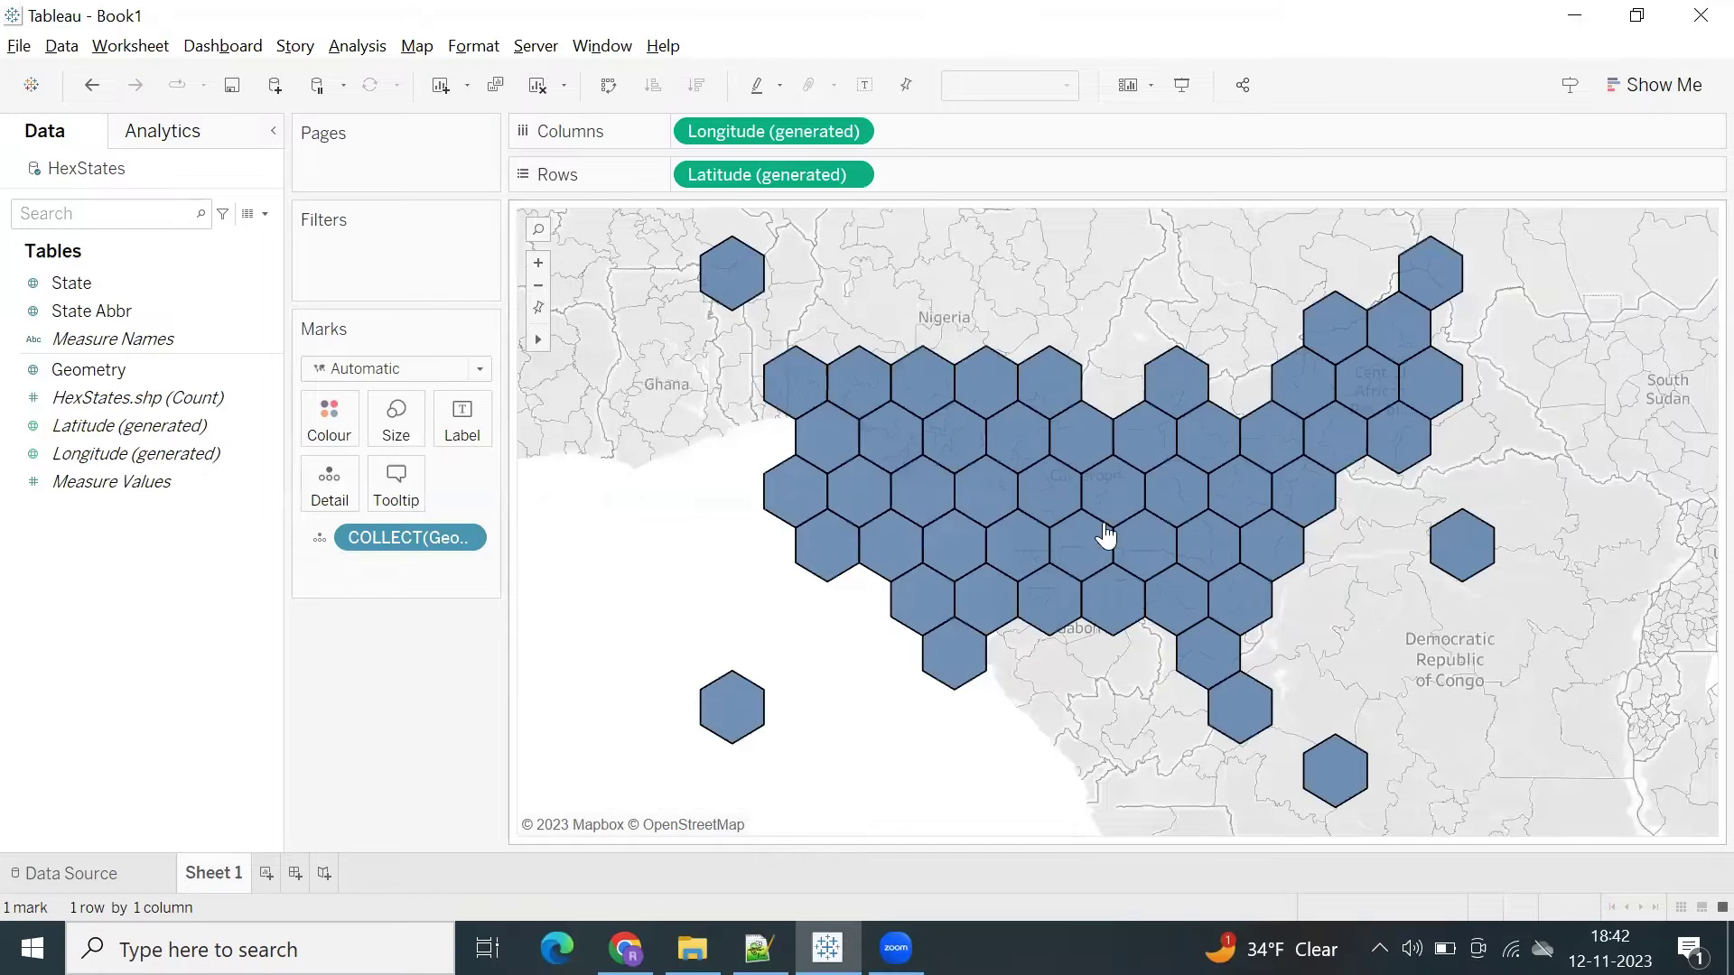
pyautogui.rightClick(572, 396)
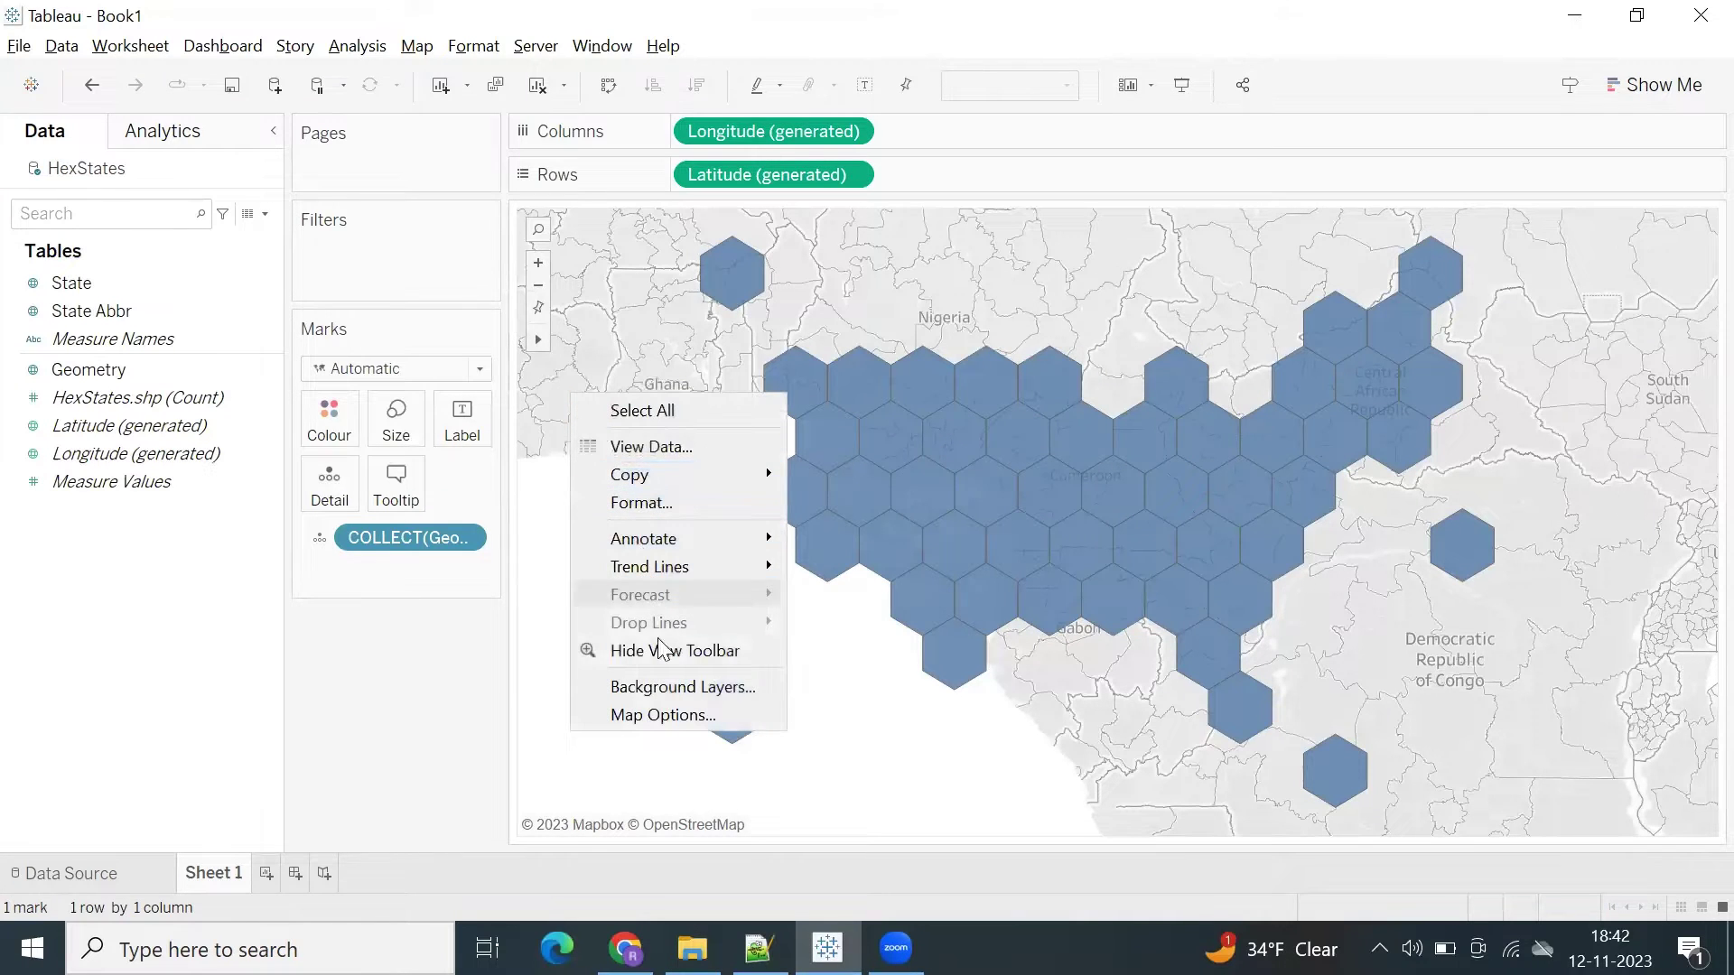
pyautogui.click(661, 688)
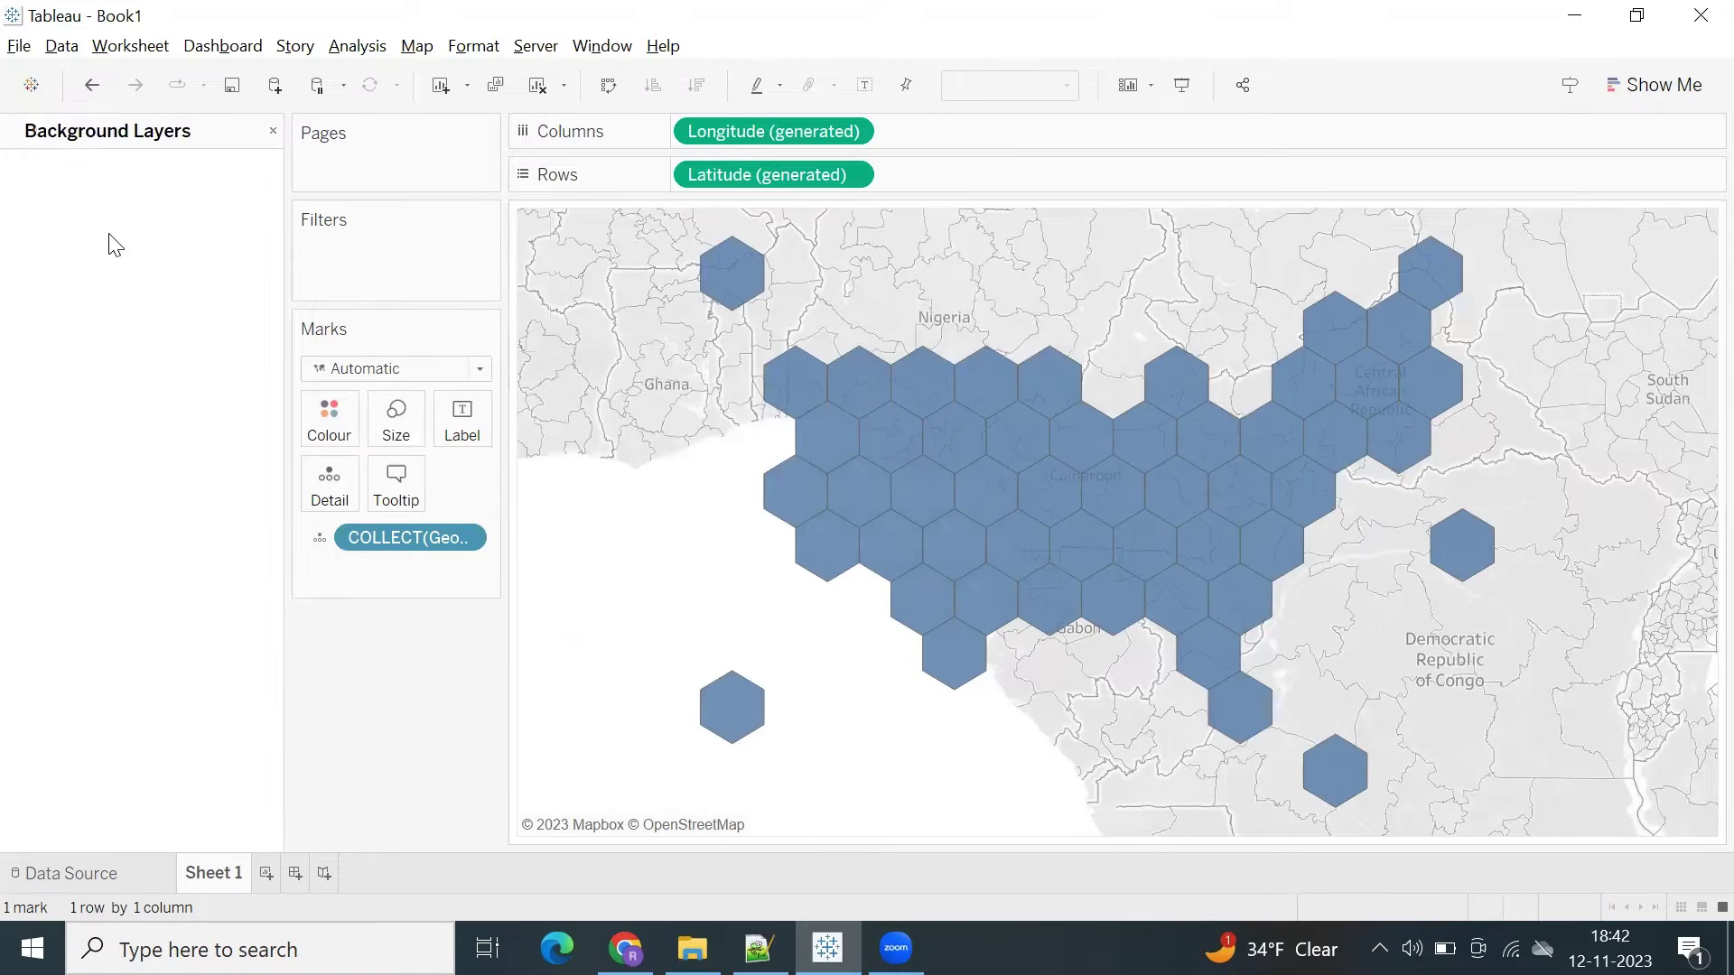
pyautogui.moveTo(43, 337); pyautogui.dragTo(214, 336)
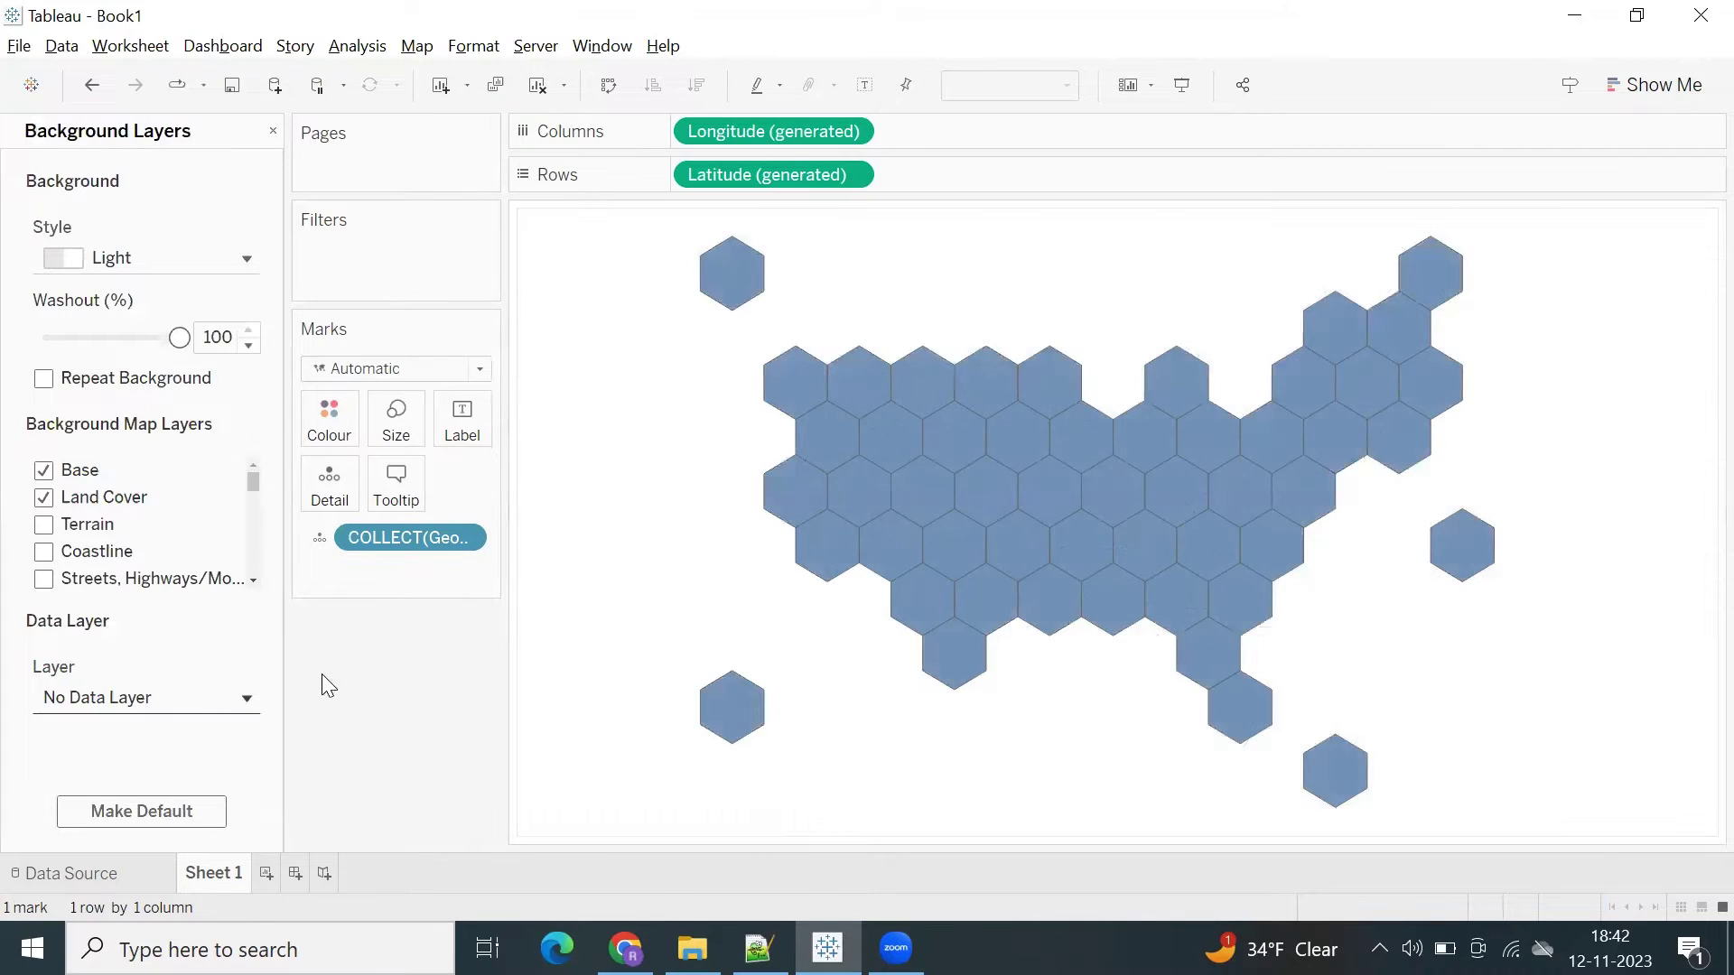
pyautogui.click(273, 132)
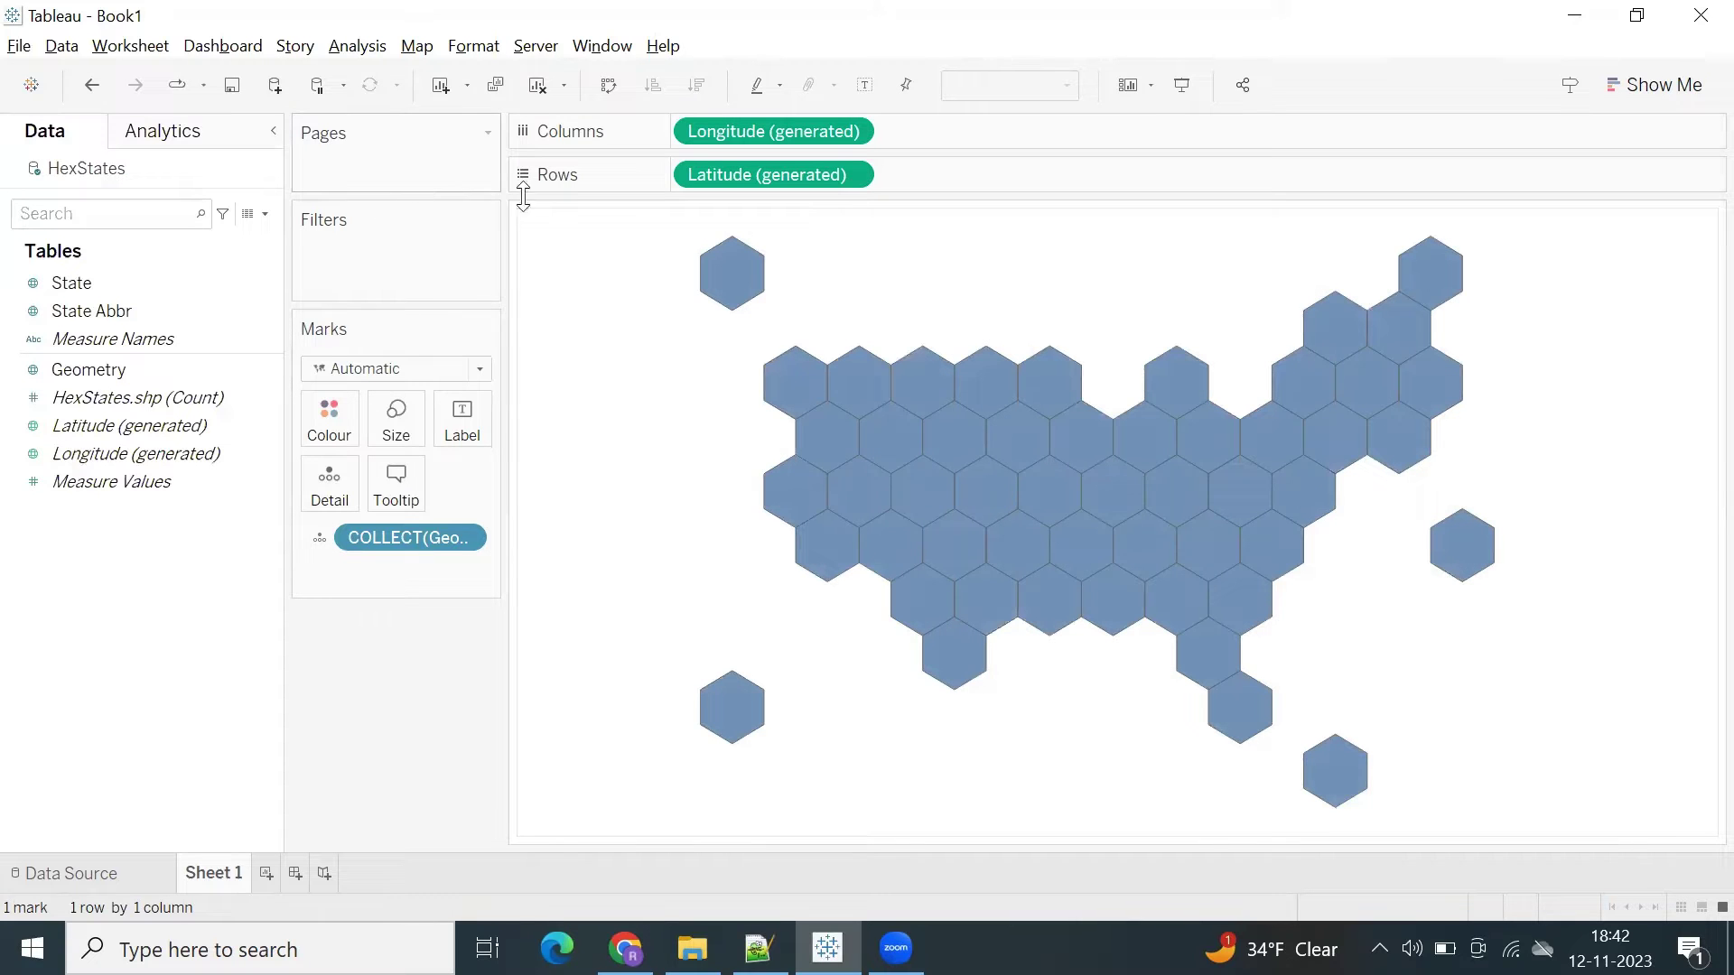
# Add the Excel workbook us_state_statistics_housing from the Datasources folder as a second data source
pyautogui.click(275, 85)
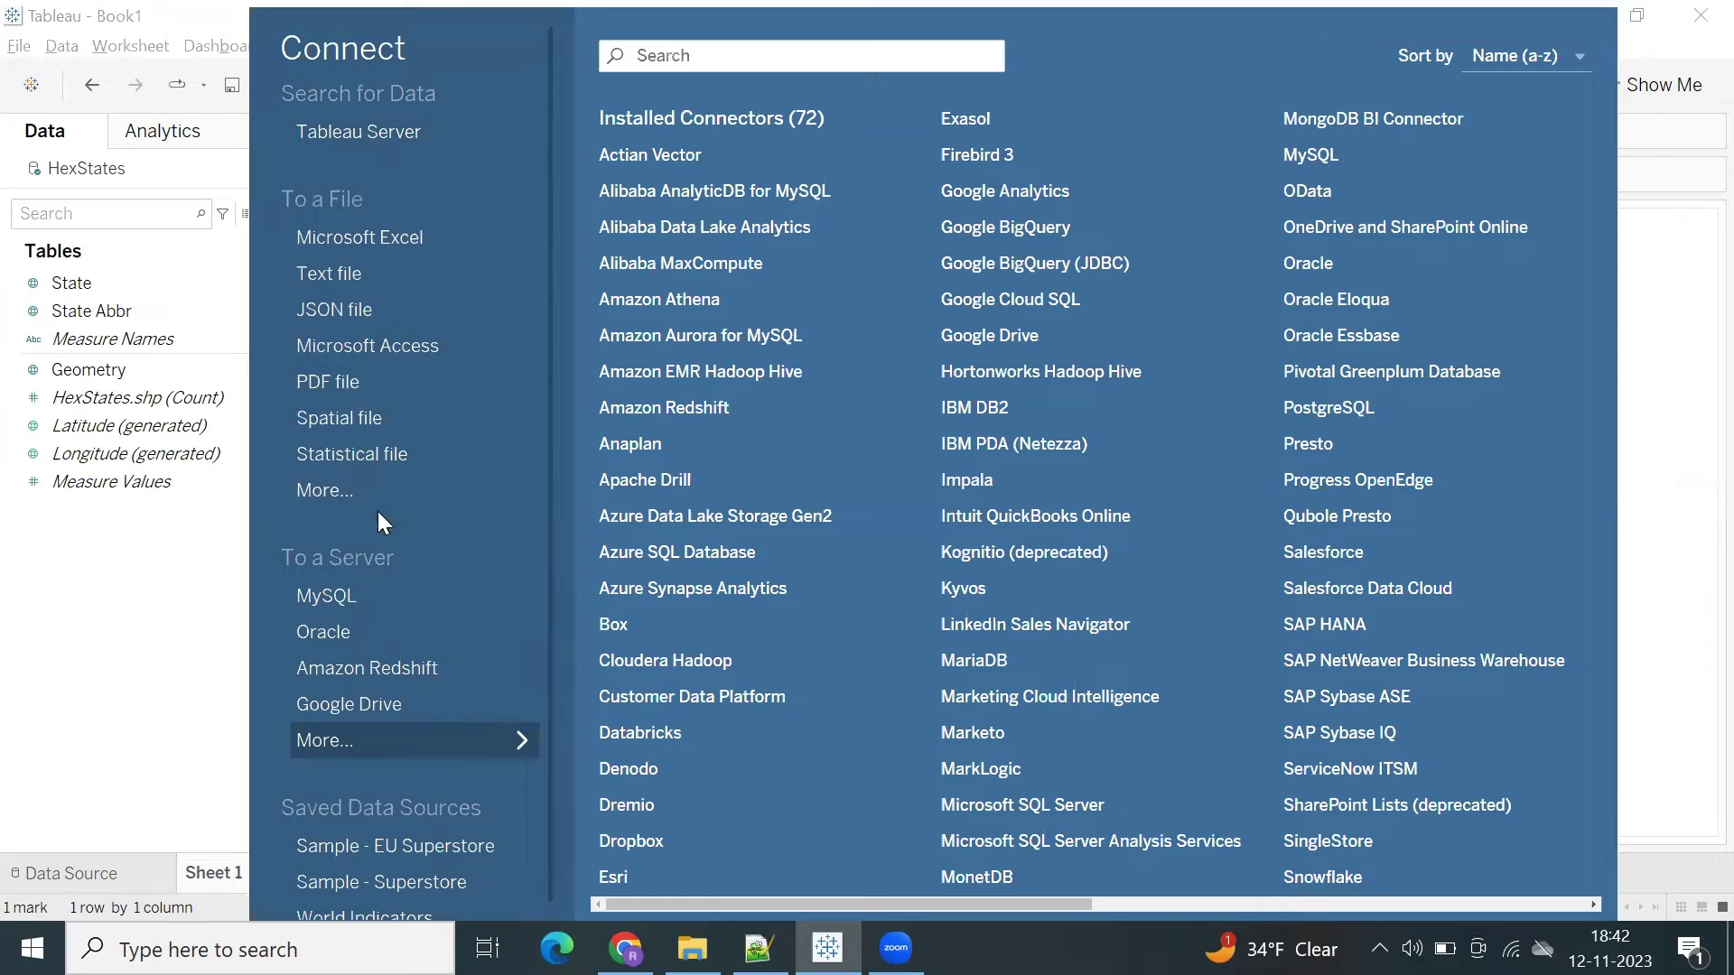
pyautogui.click(360, 239)
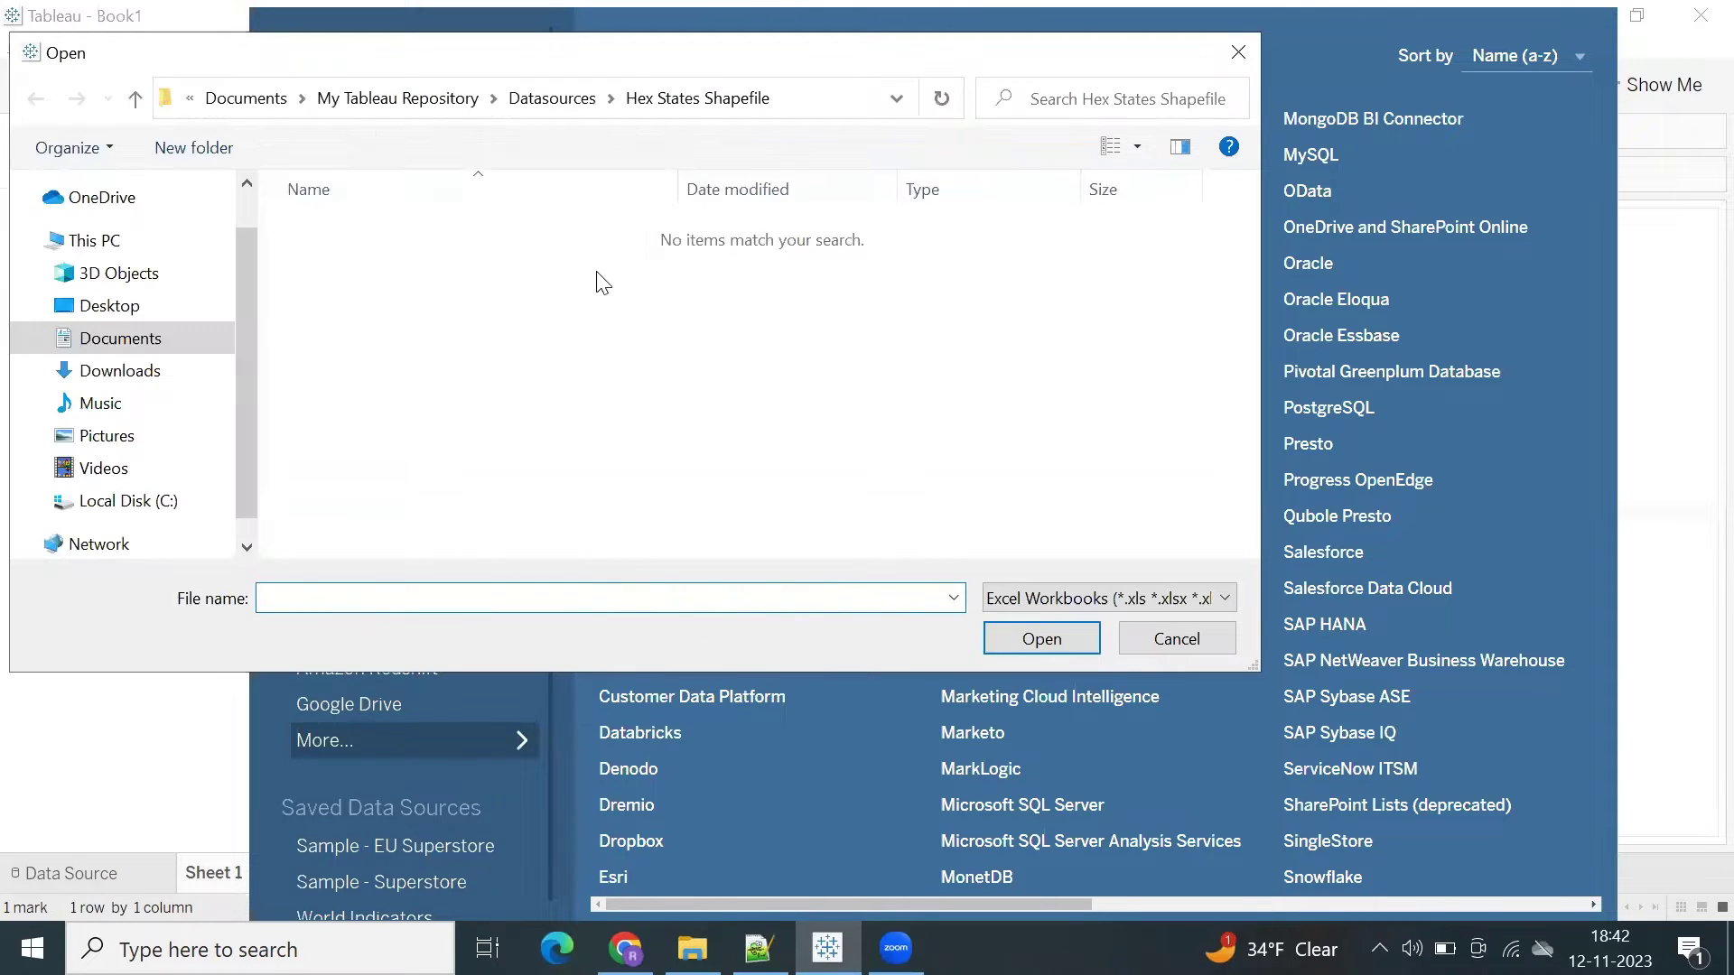
pyautogui.click(529, 99)
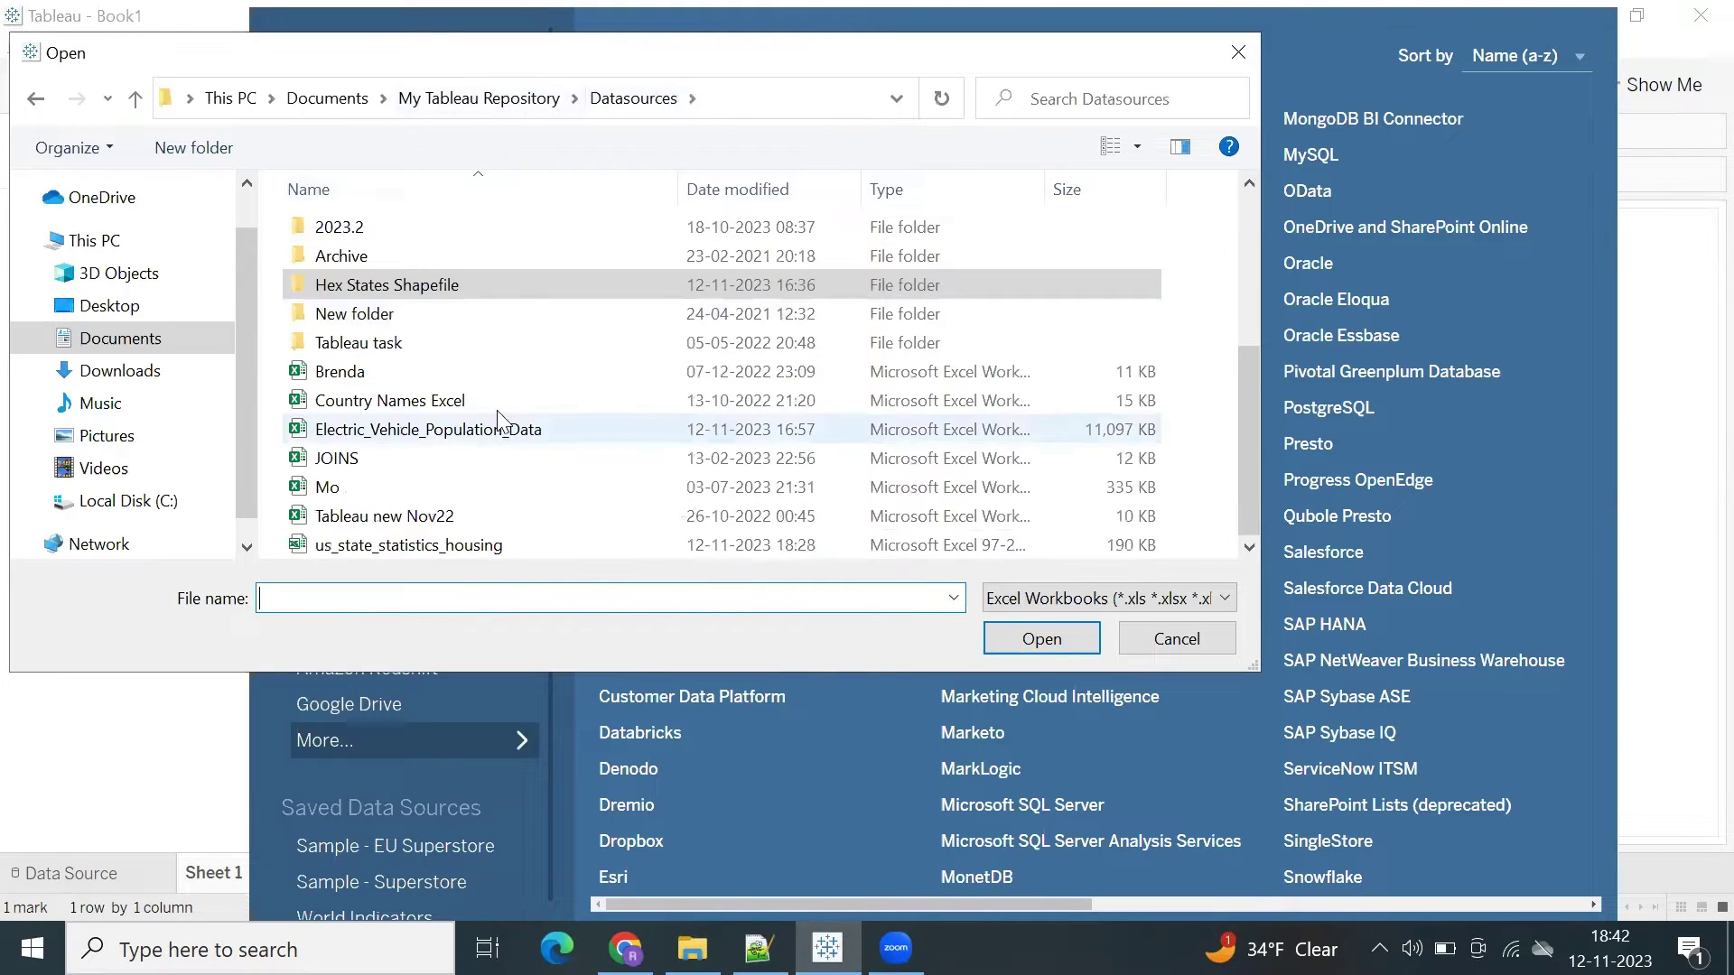
pyautogui.click(470, 545)
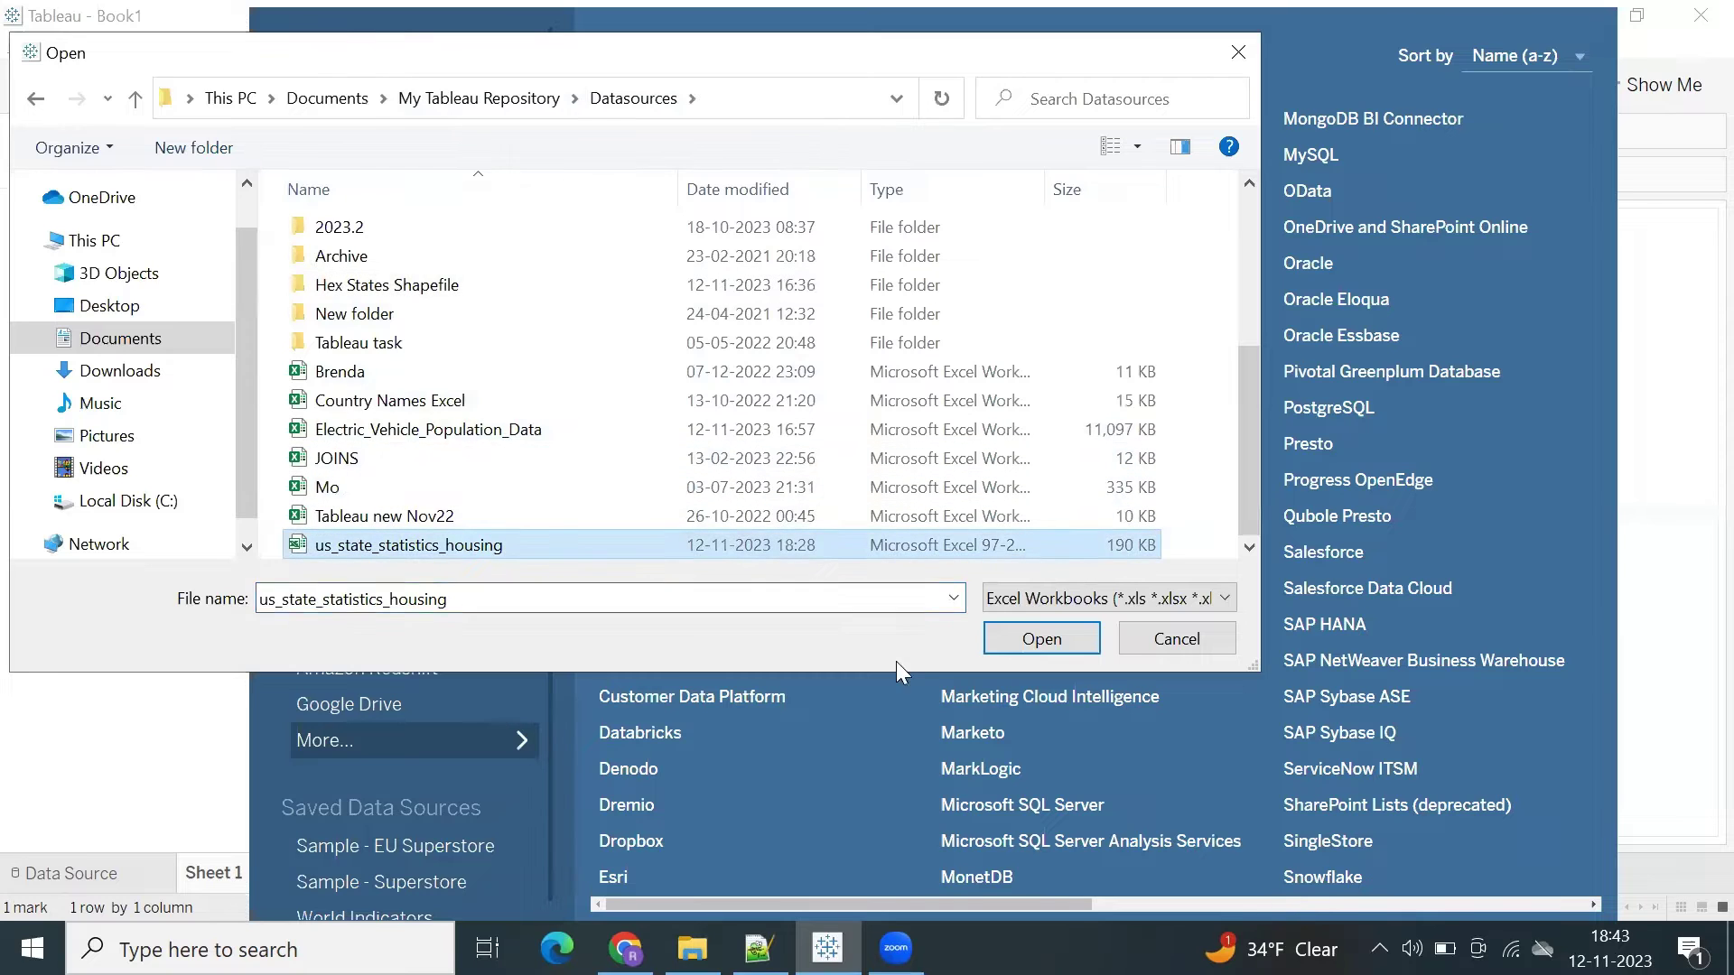
pyautogui.click(1024, 636)
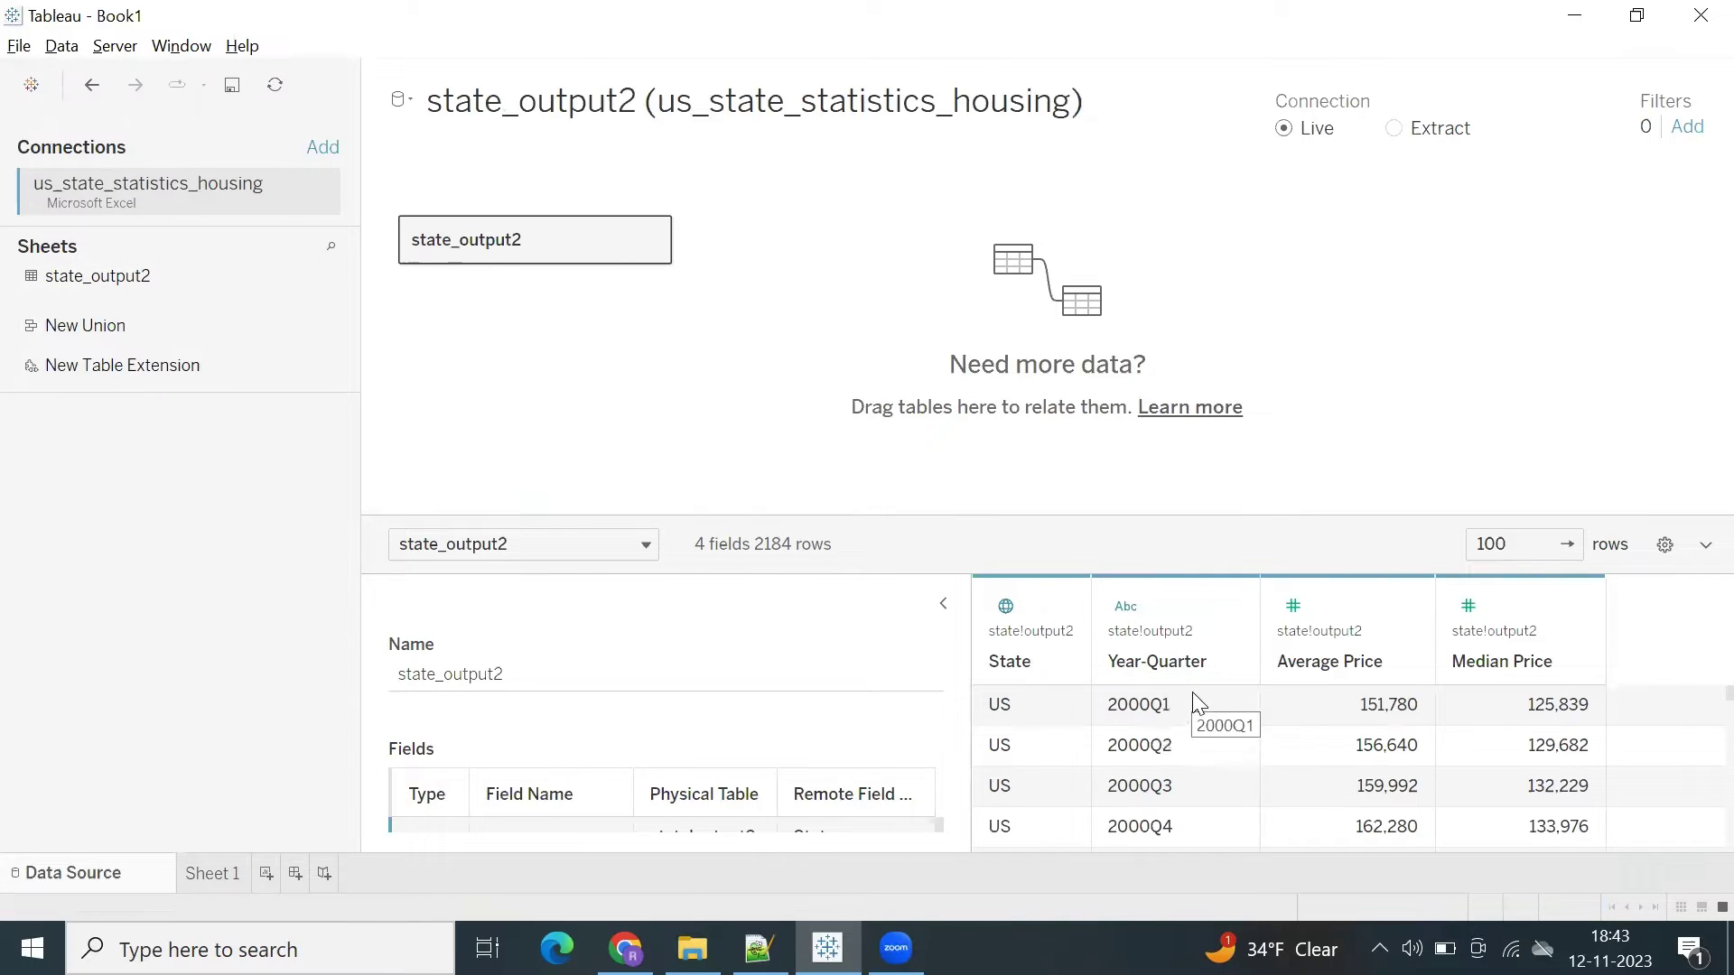
# Enlarge the data preview and examine the Year-Quarter and price columns of state_output2
pyautogui.moveTo(1200, 520); pyautogui.dragTo(1185, 383)
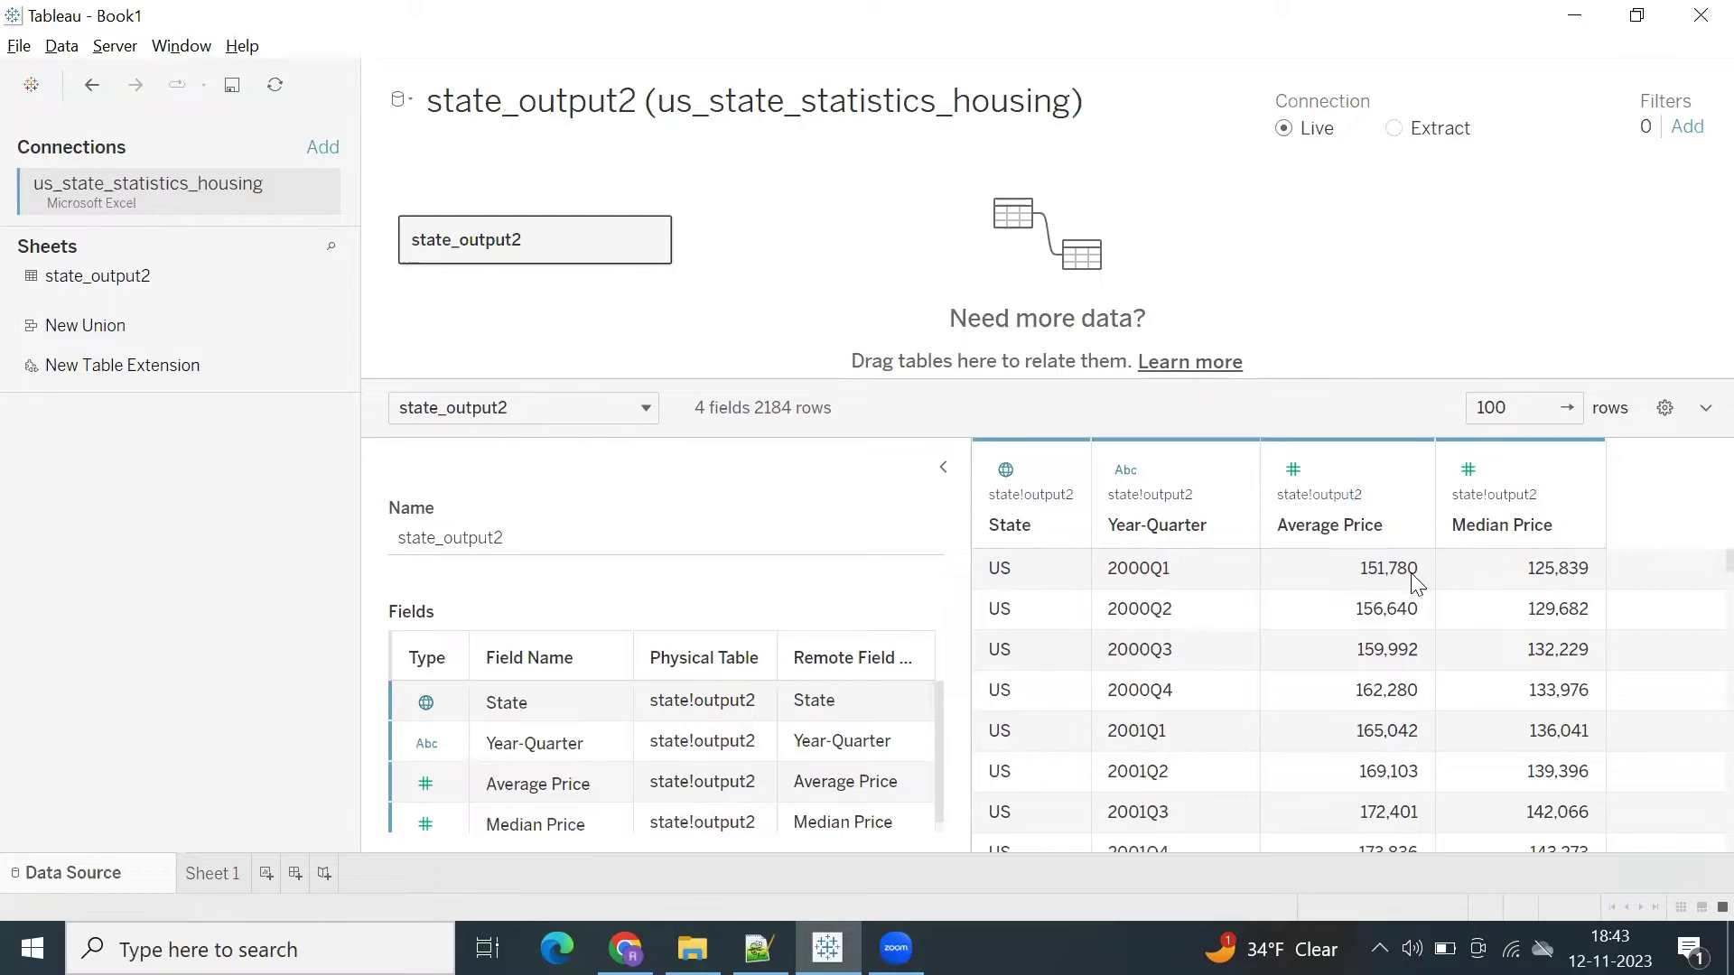
pyautogui.scroll(-1, 1044, 647)
pyautogui.scroll(1, 1045, 627)
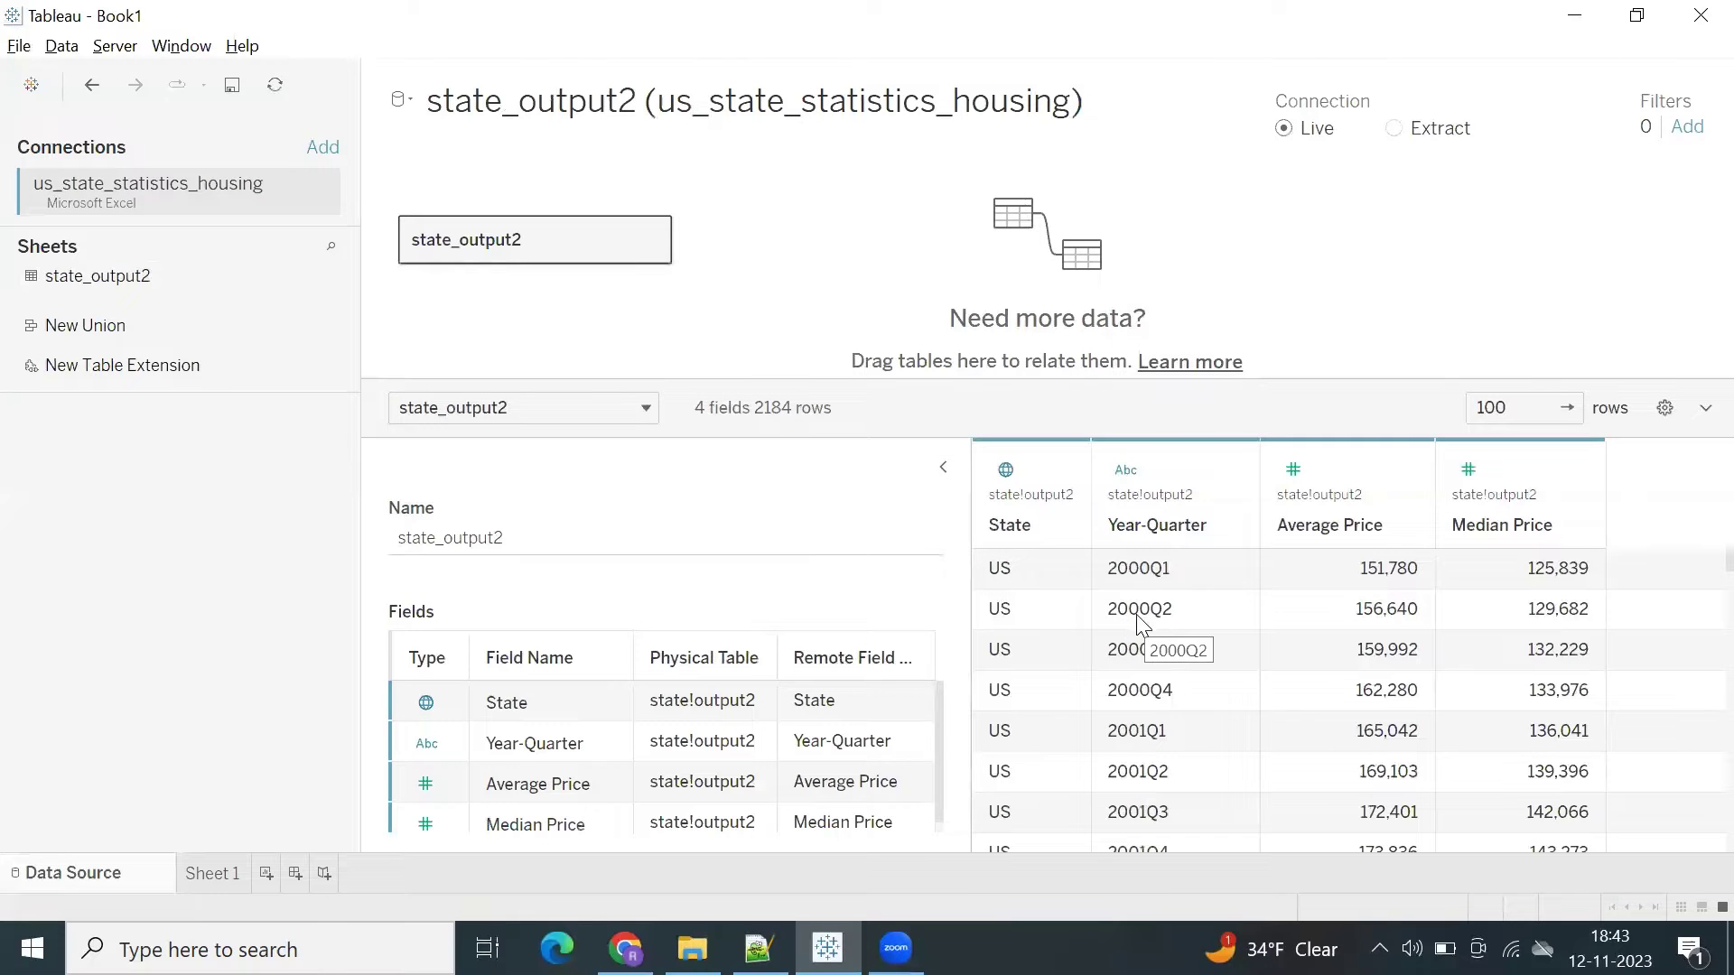
pyautogui.scroll(-5, 1140, 652)
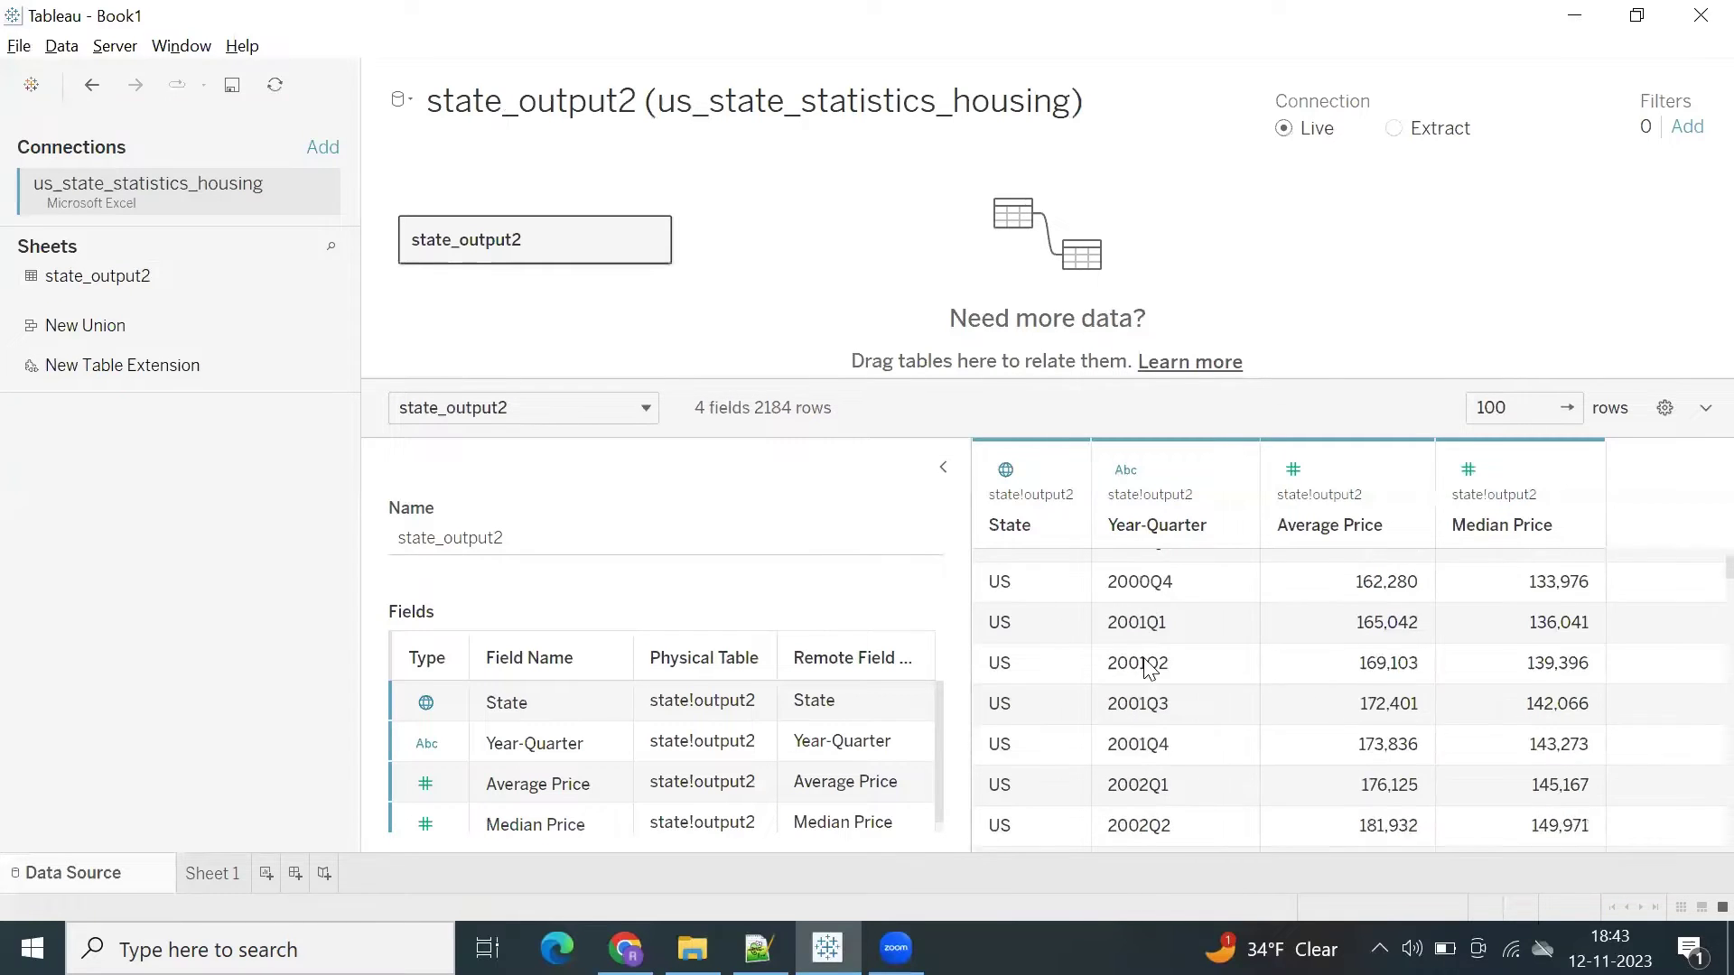
pyautogui.scroll(-2, 1156, 694)
pyautogui.scroll(7, 1151, 691)
pyautogui.scroll(-5, 1147, 687)
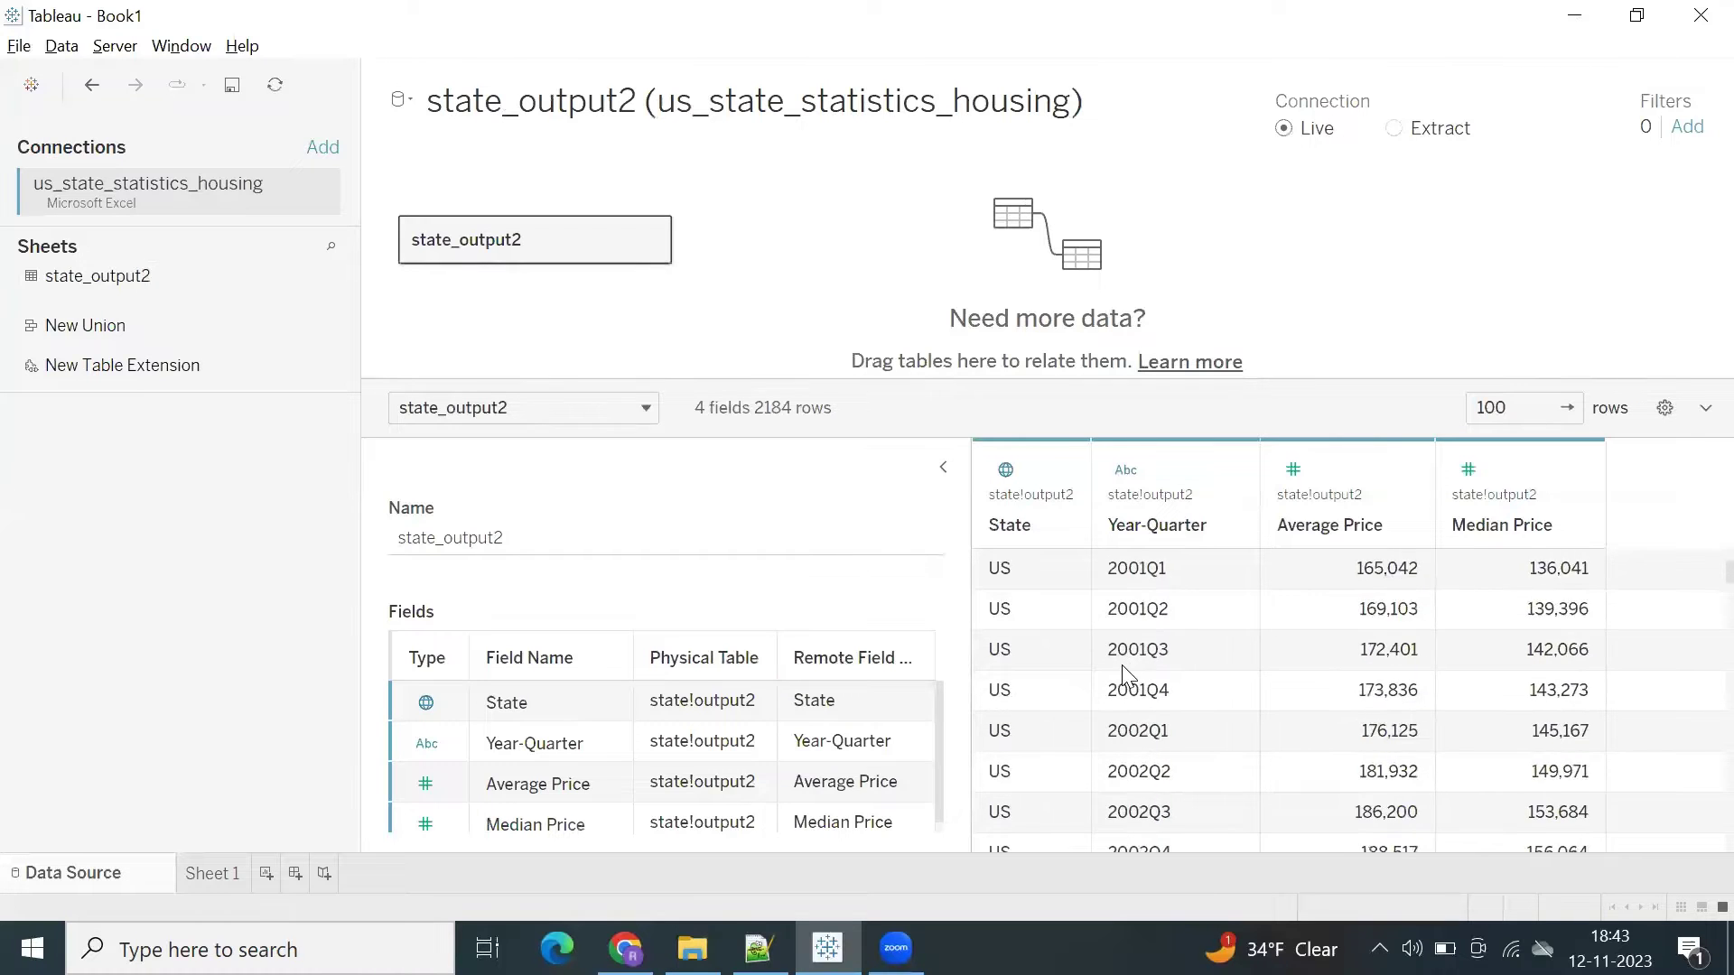
pyautogui.scroll(4, 1129, 641)
pyautogui.scroll(2, 1125, 637)
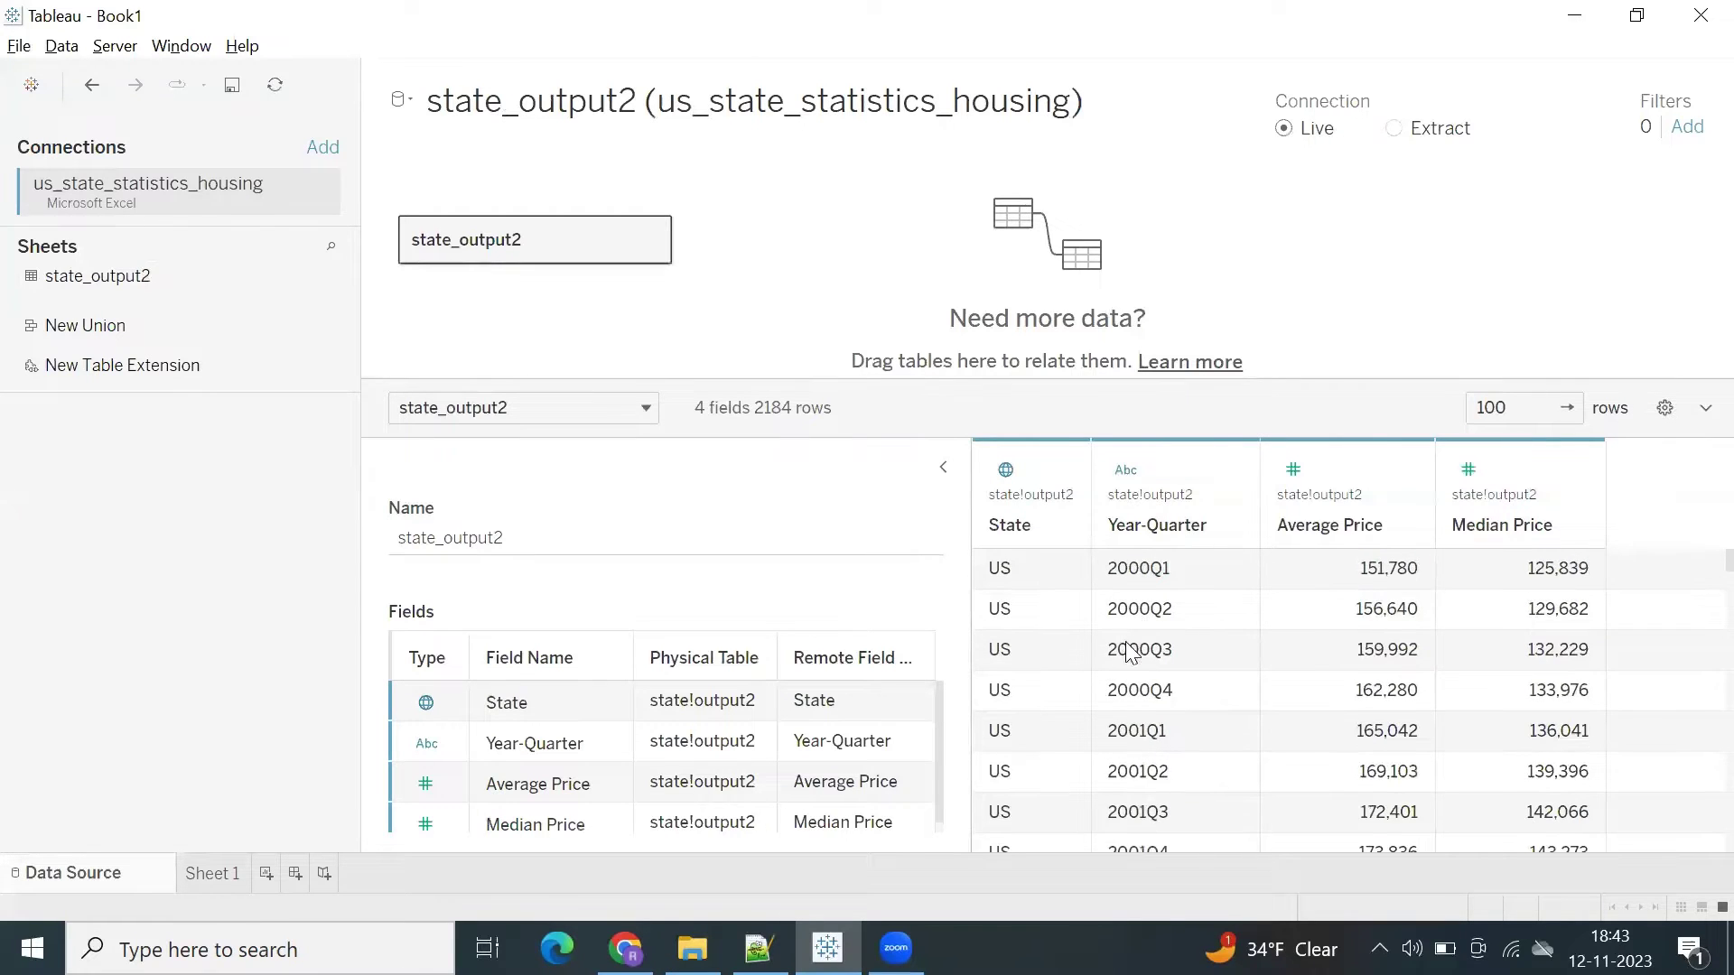
pyautogui.rightClick(153, 189)
pyautogui.click(117, 504)
pyautogui.click(210, 873)
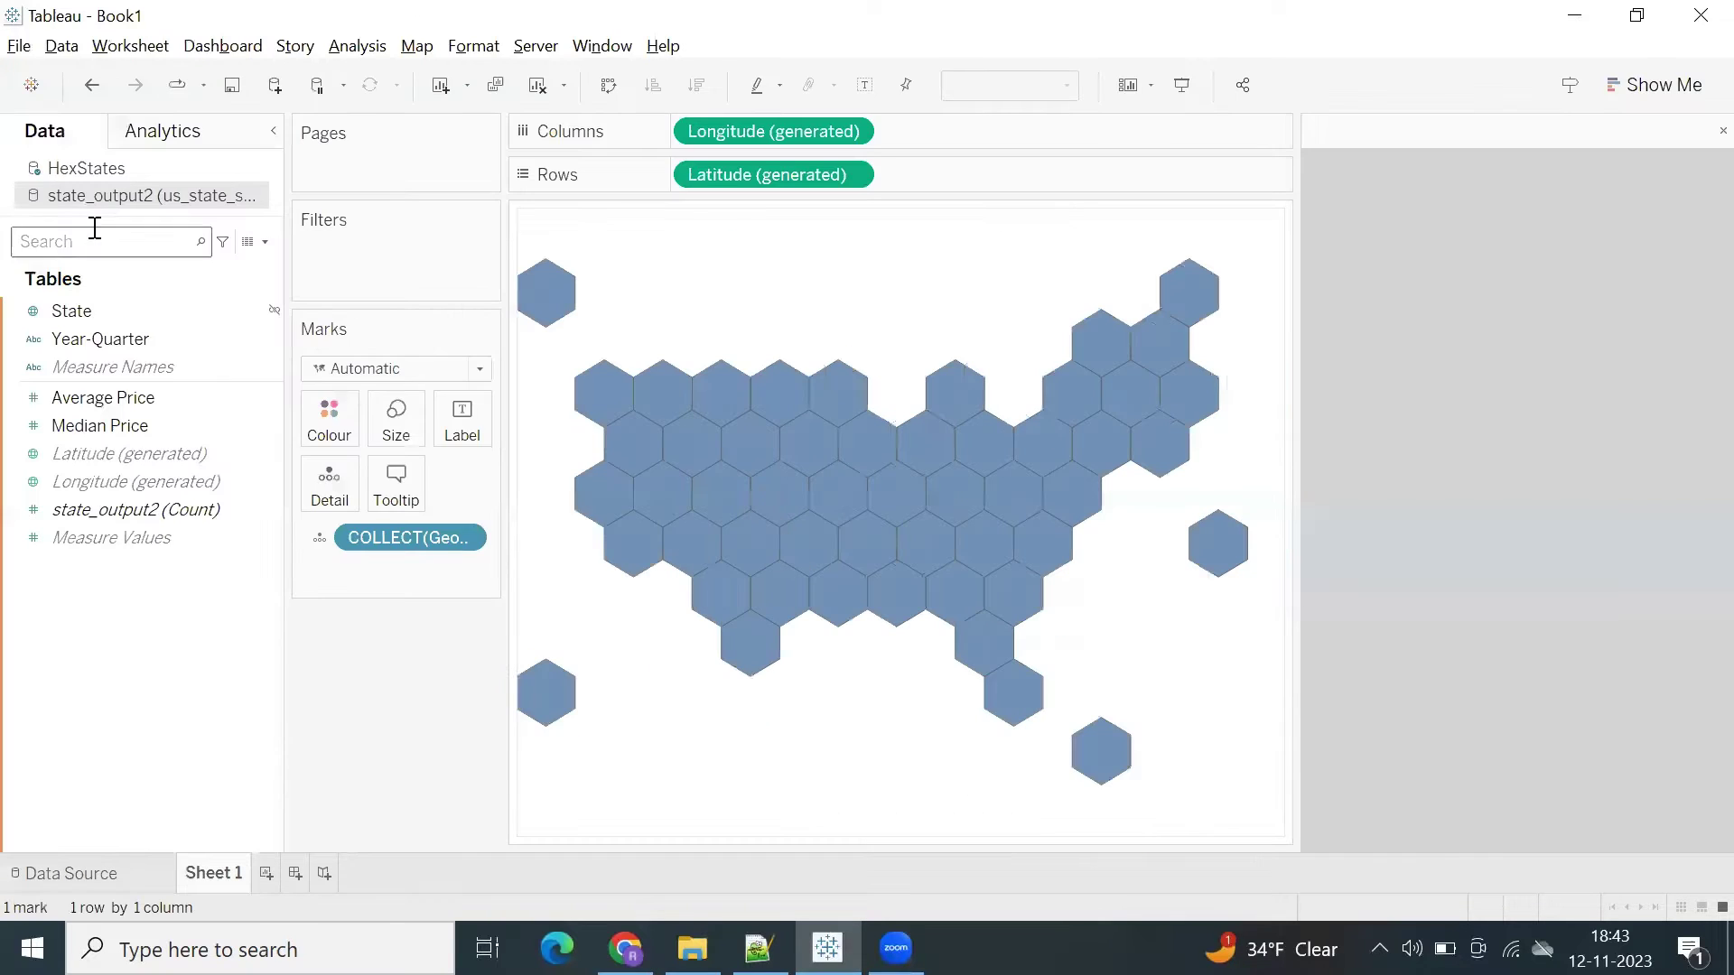
pyautogui.rightClick(87, 195)
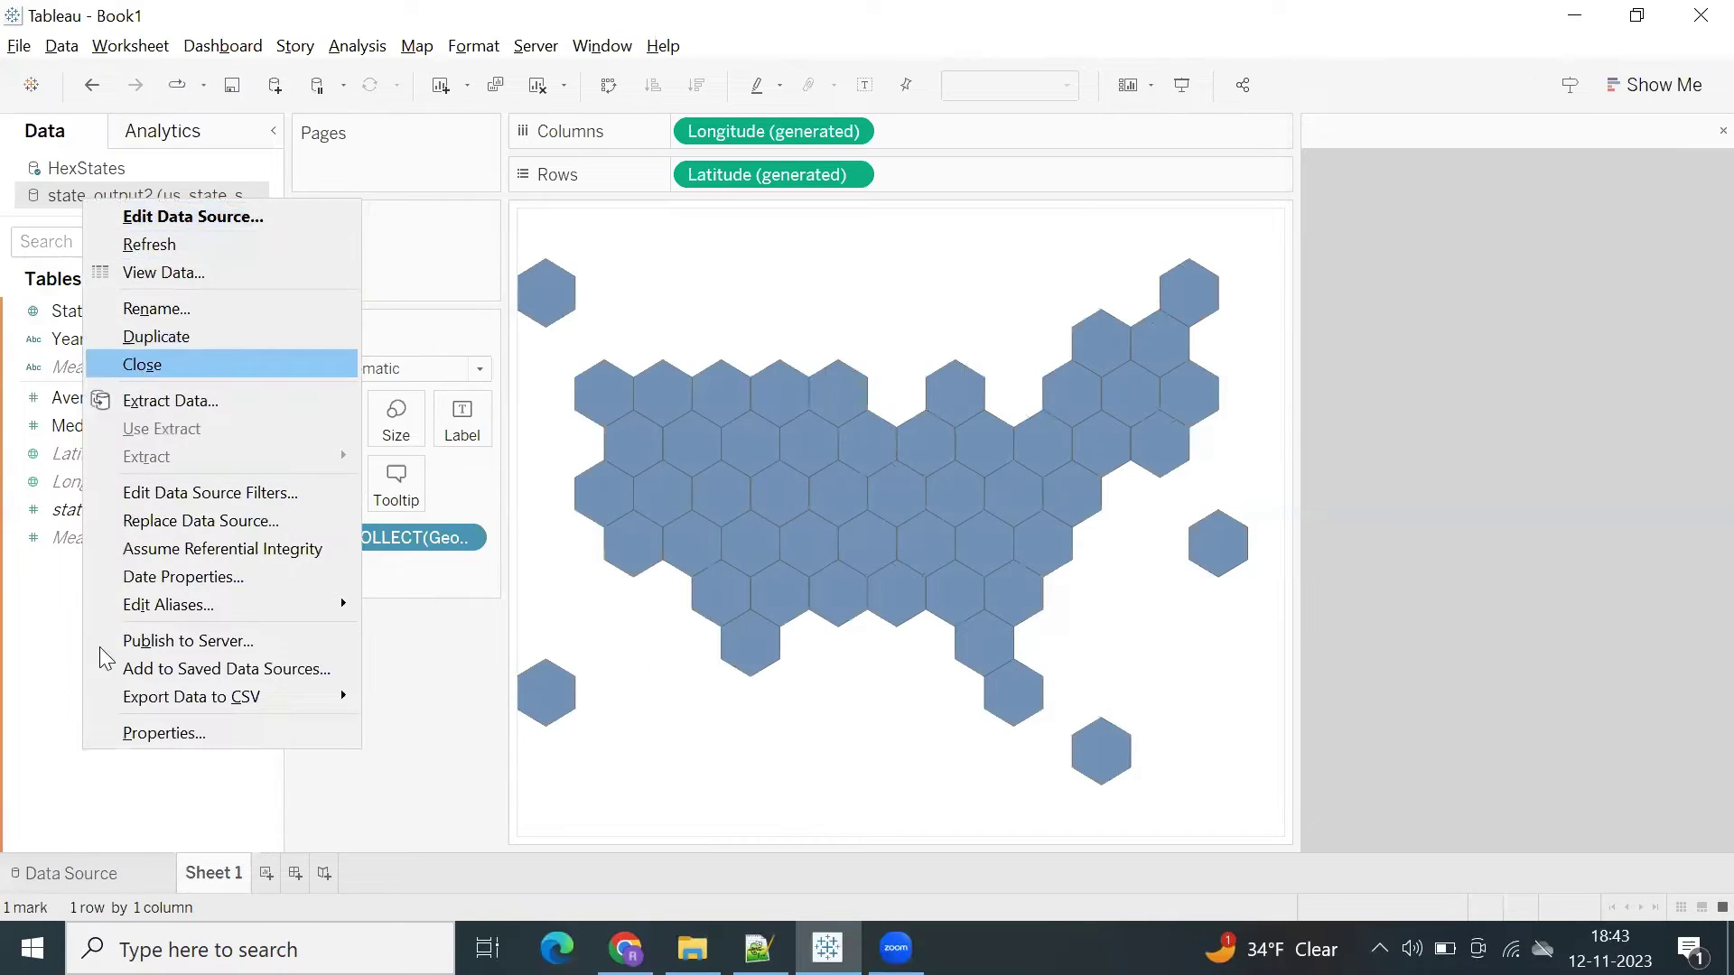
pyautogui.click(68, 826)
# Compare the State values in state_output2 with the State and State Abbr fields of HexStates
pyautogui.click(74, 876)
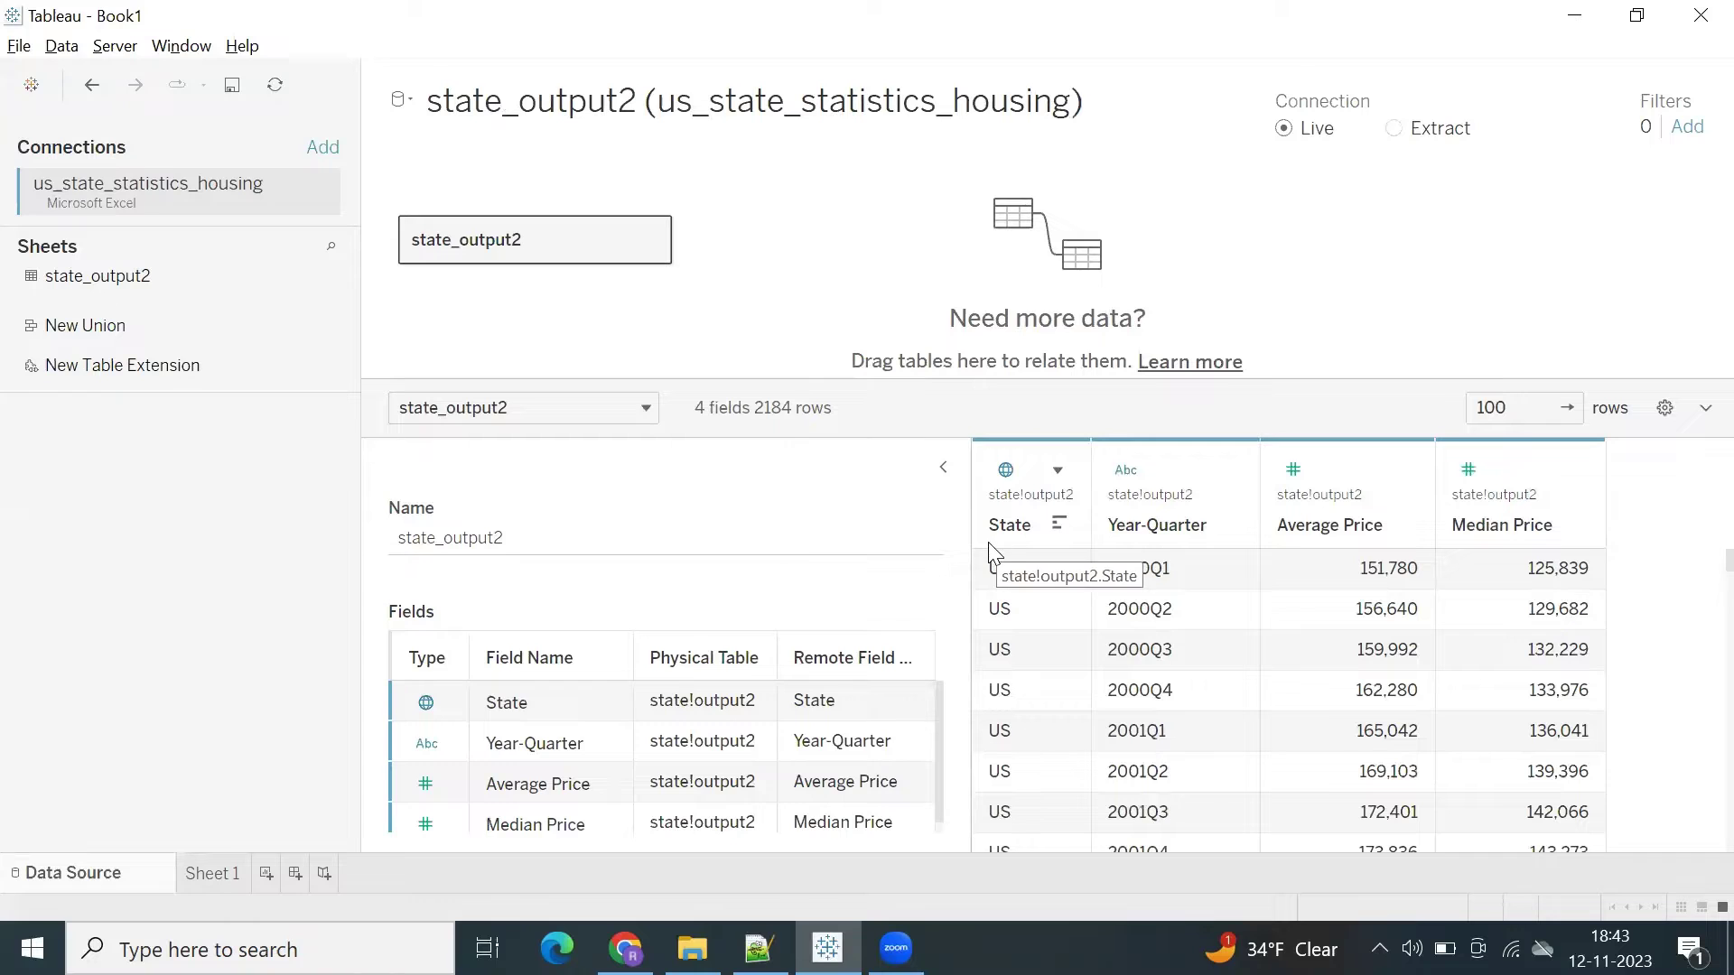
pyautogui.scroll(-5, 1021, 668)
pyautogui.scroll(-15, 1023, 673)
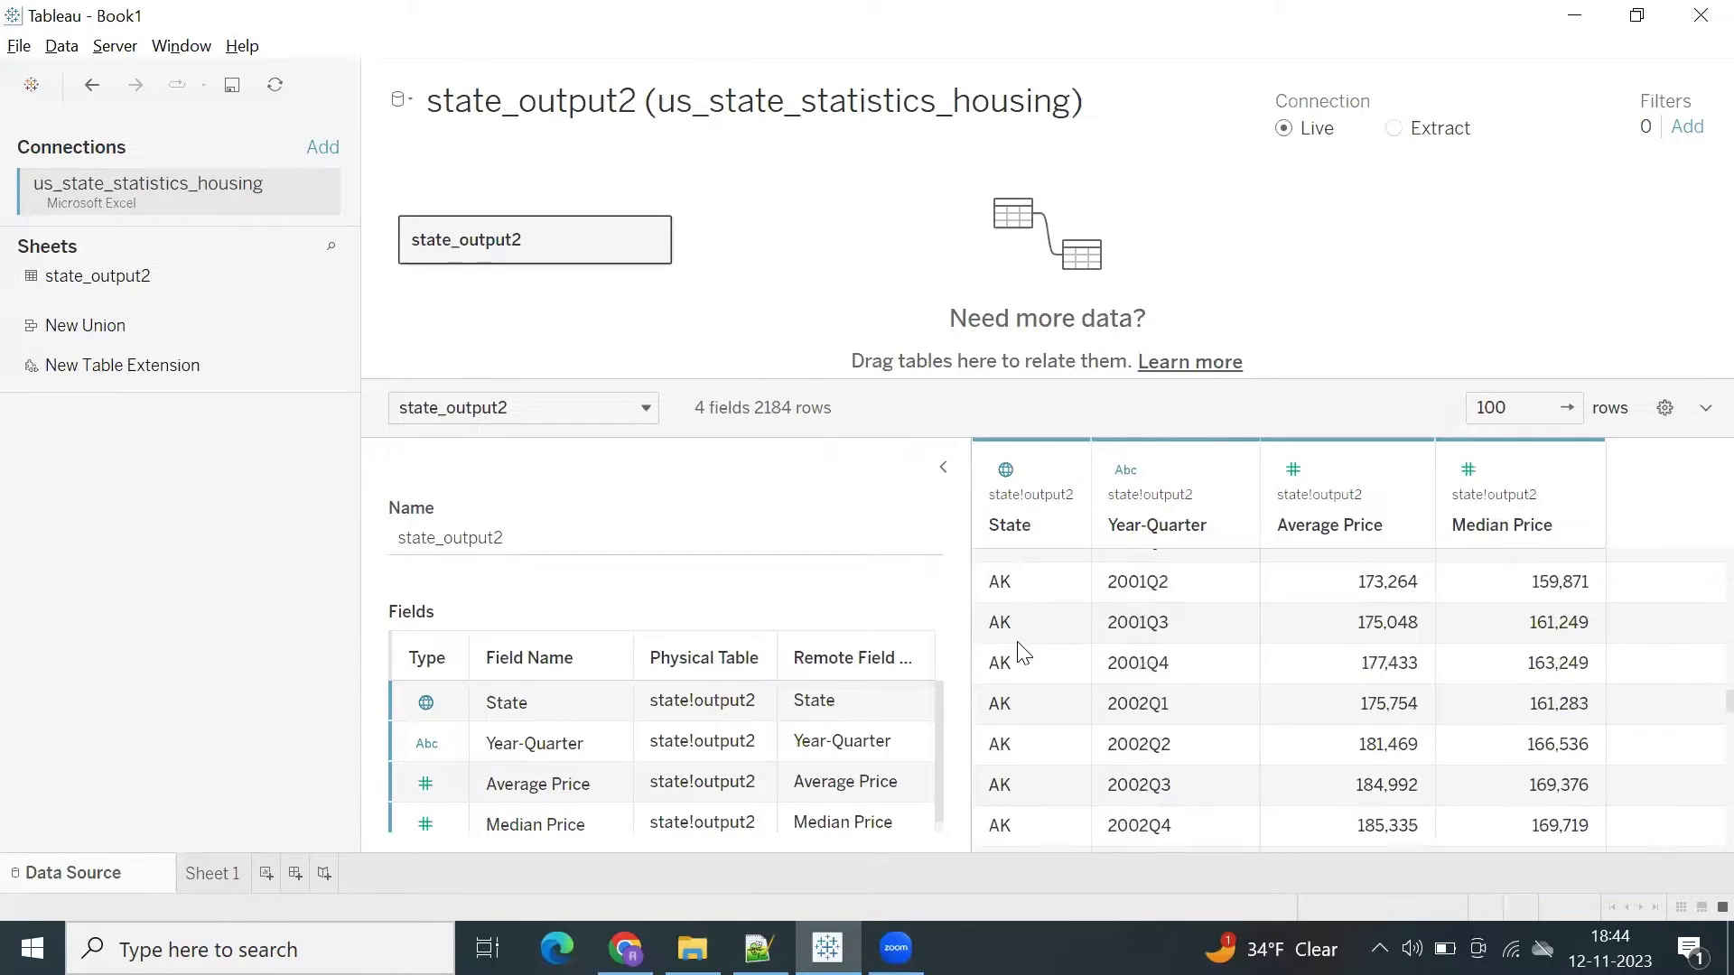
pyautogui.scroll(-2, 1011, 655)
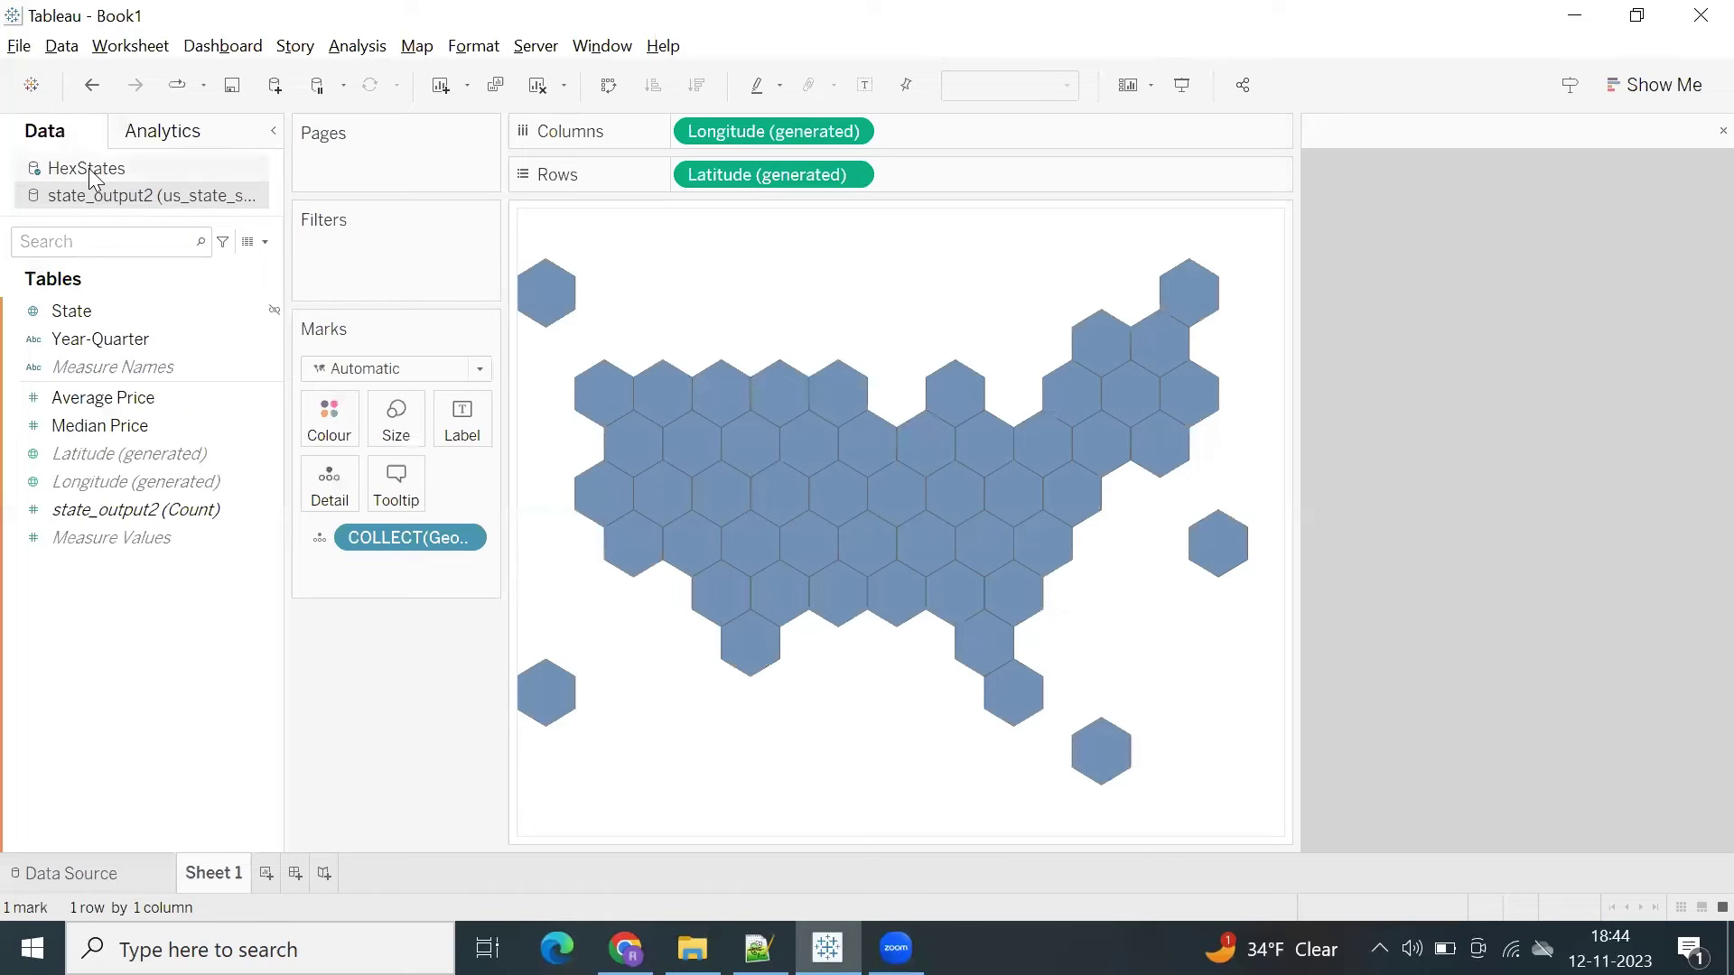
pyautogui.click(89, 168)
pyautogui.click(85, 311)
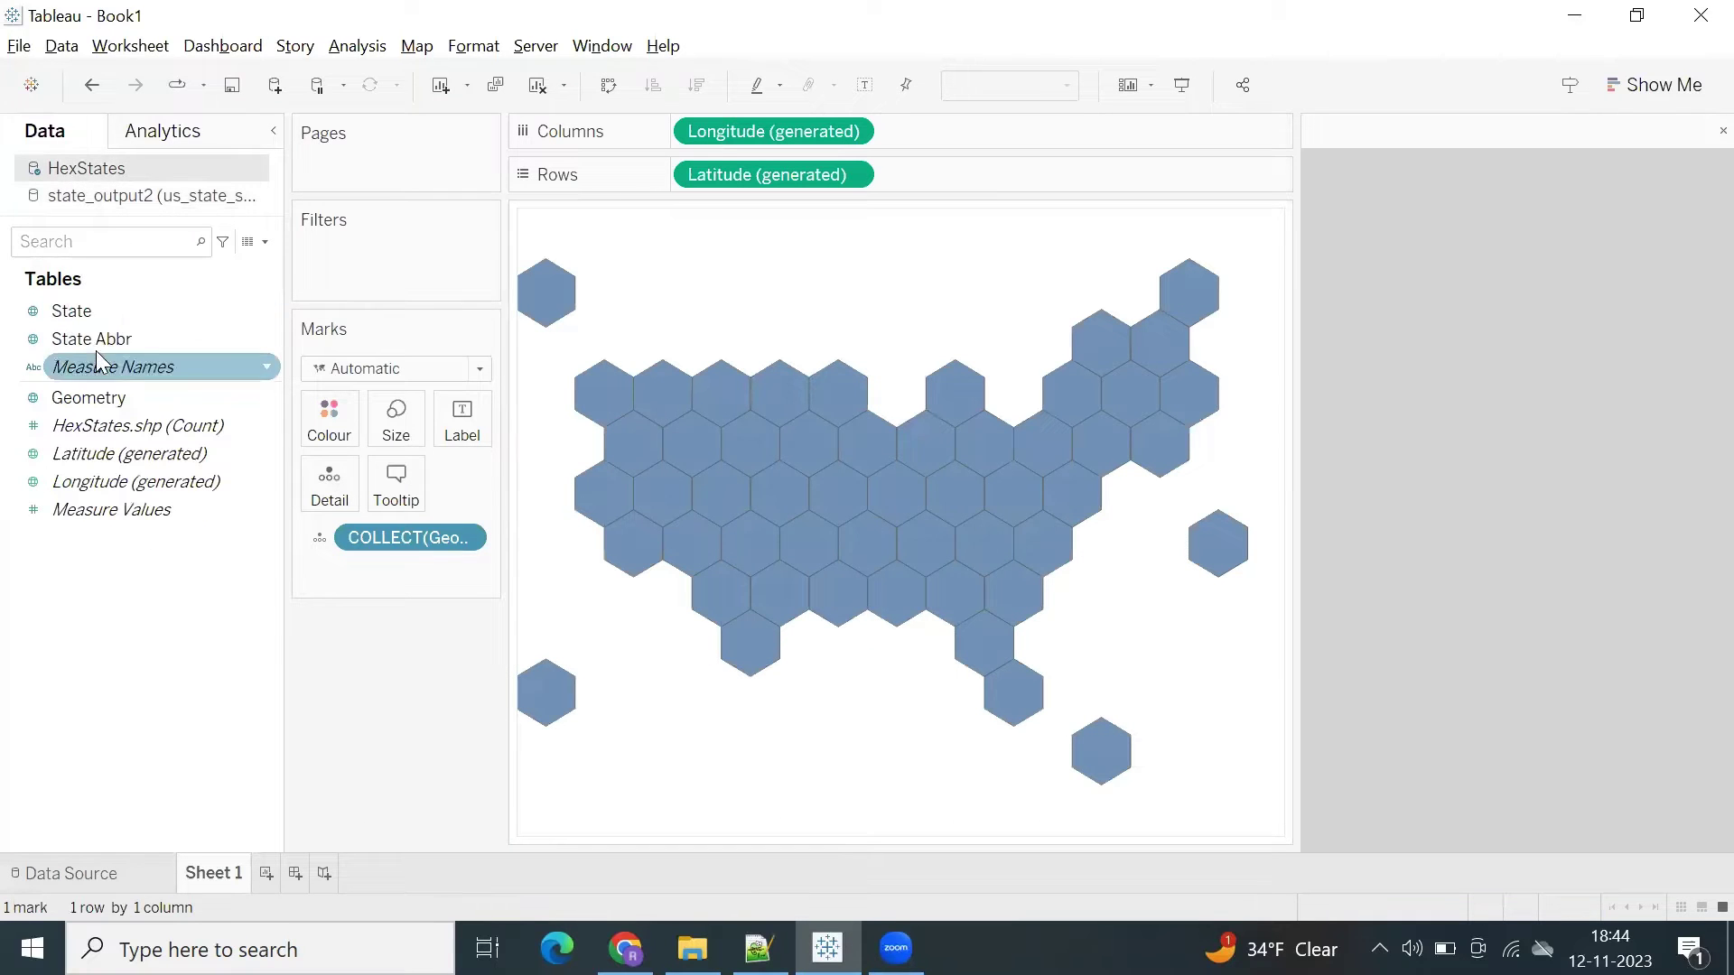
pyautogui.click(83, 342)
pyautogui.click(65, 309)
pyautogui.click(81, 343)
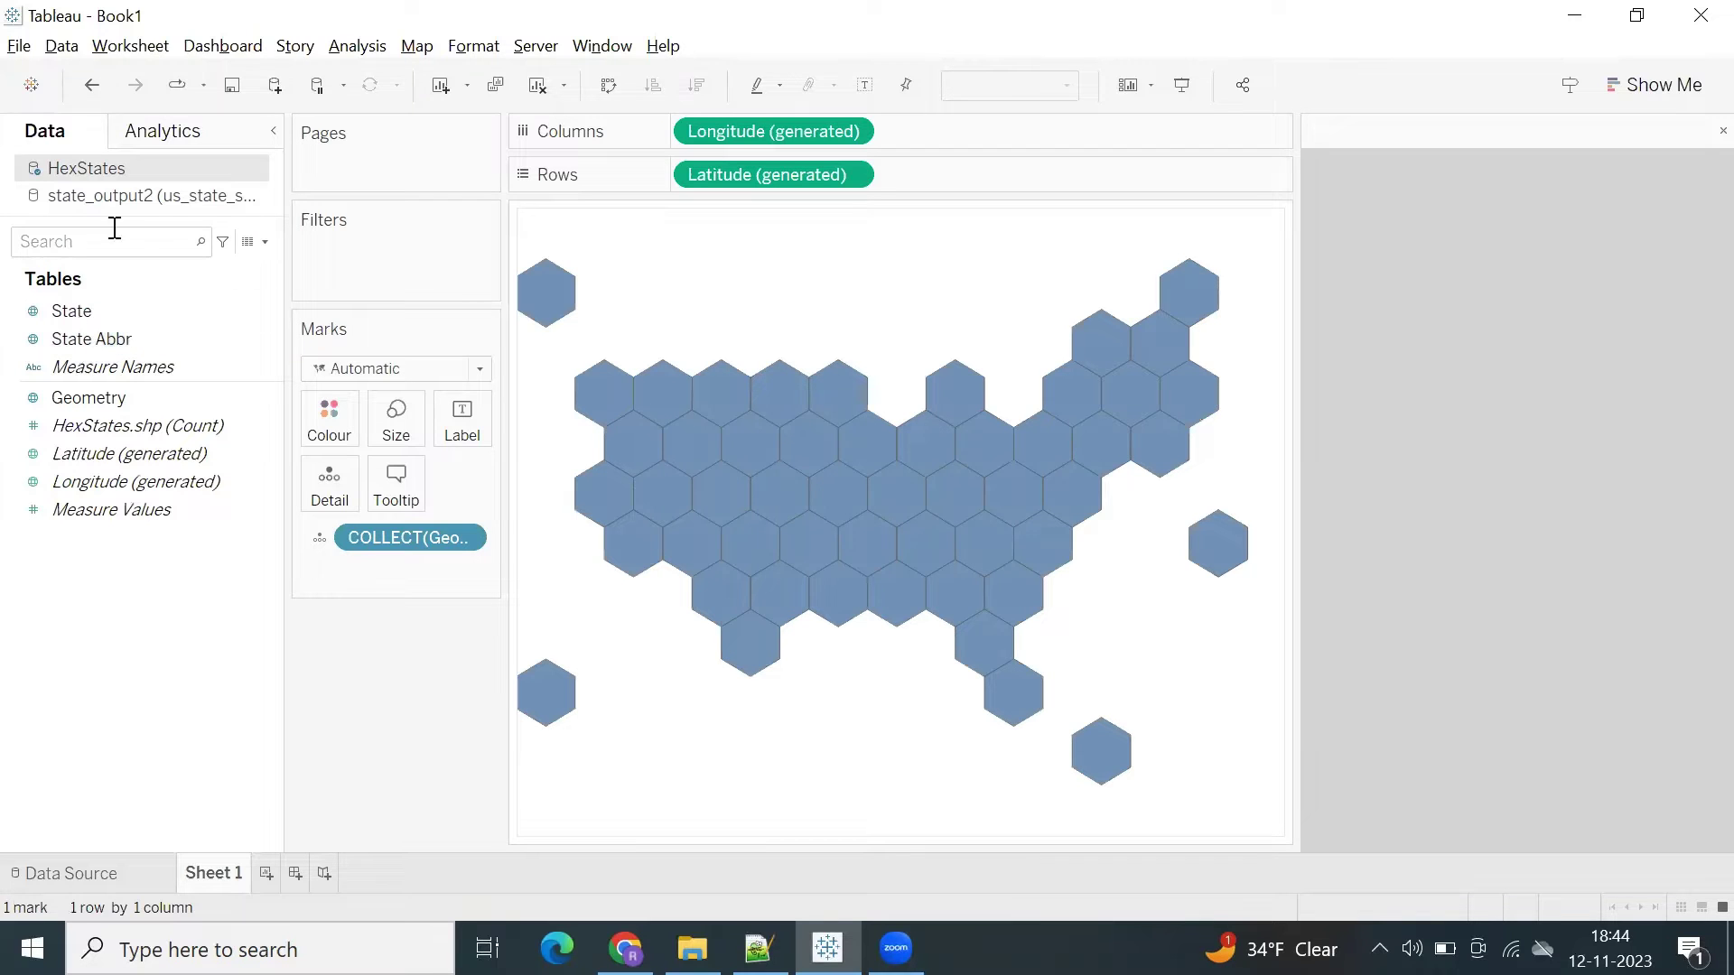
# Hide the chart suggestions pane and close the separate state_output2 data source
pyautogui.click(83, 309)
pyautogui.click(1722, 131)
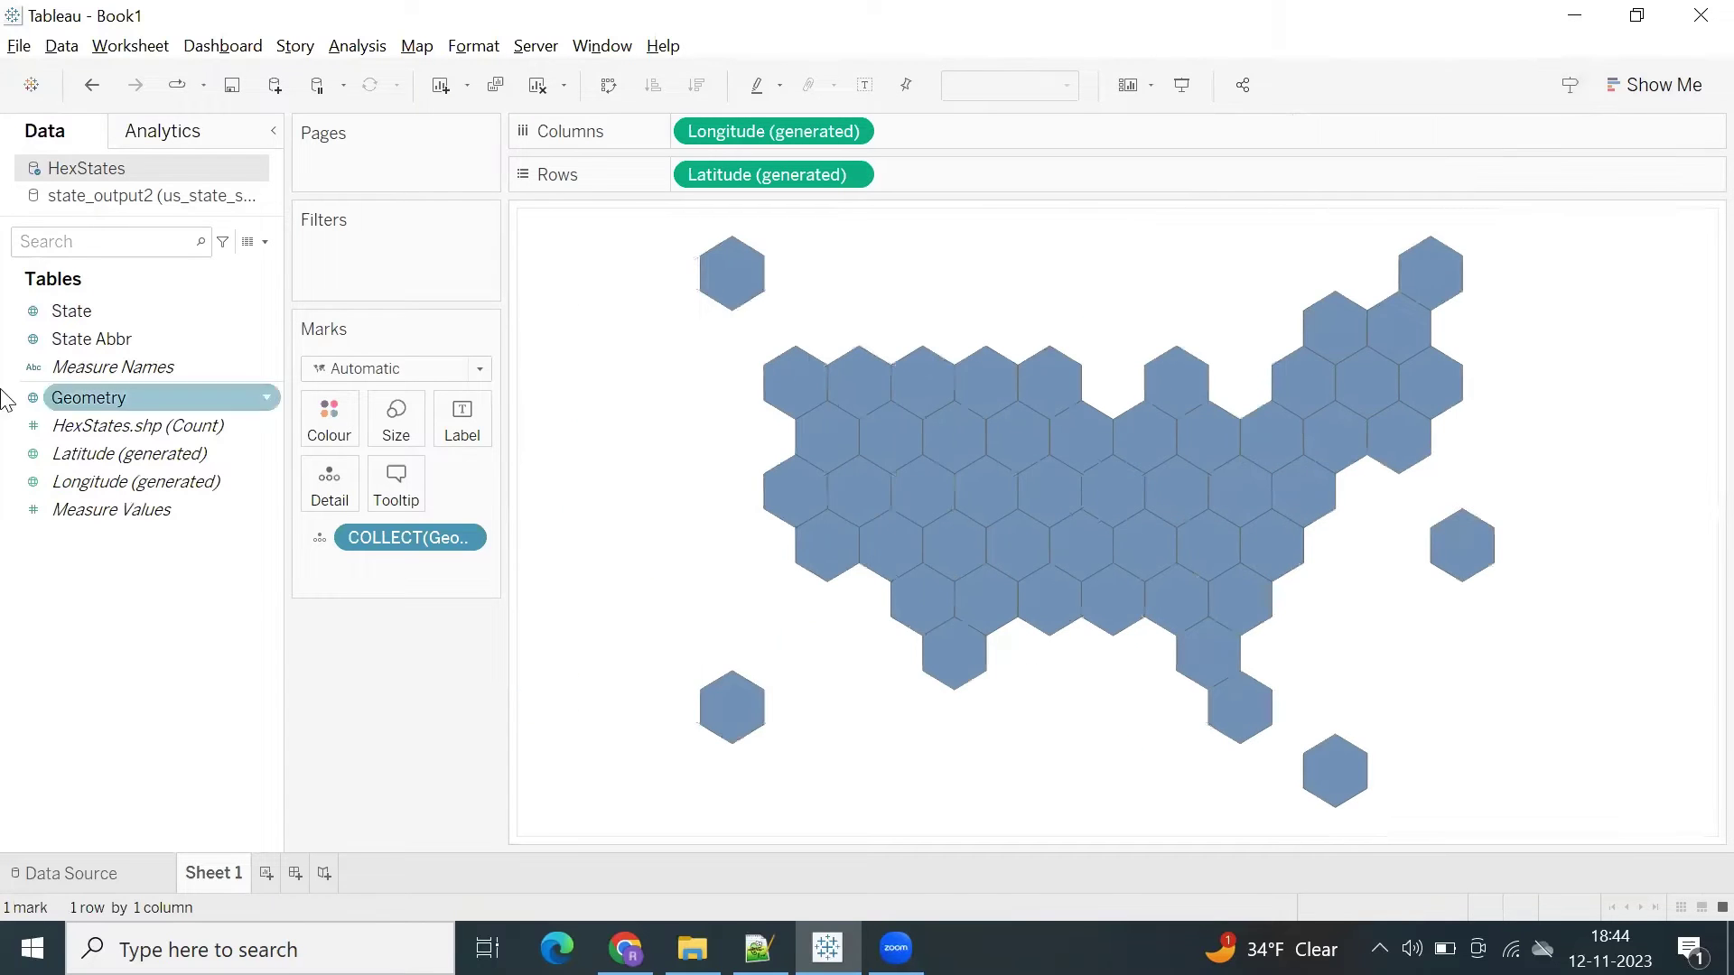
pyautogui.click(68, 342)
pyautogui.rightClick(95, 200)
pyautogui.click(149, 367)
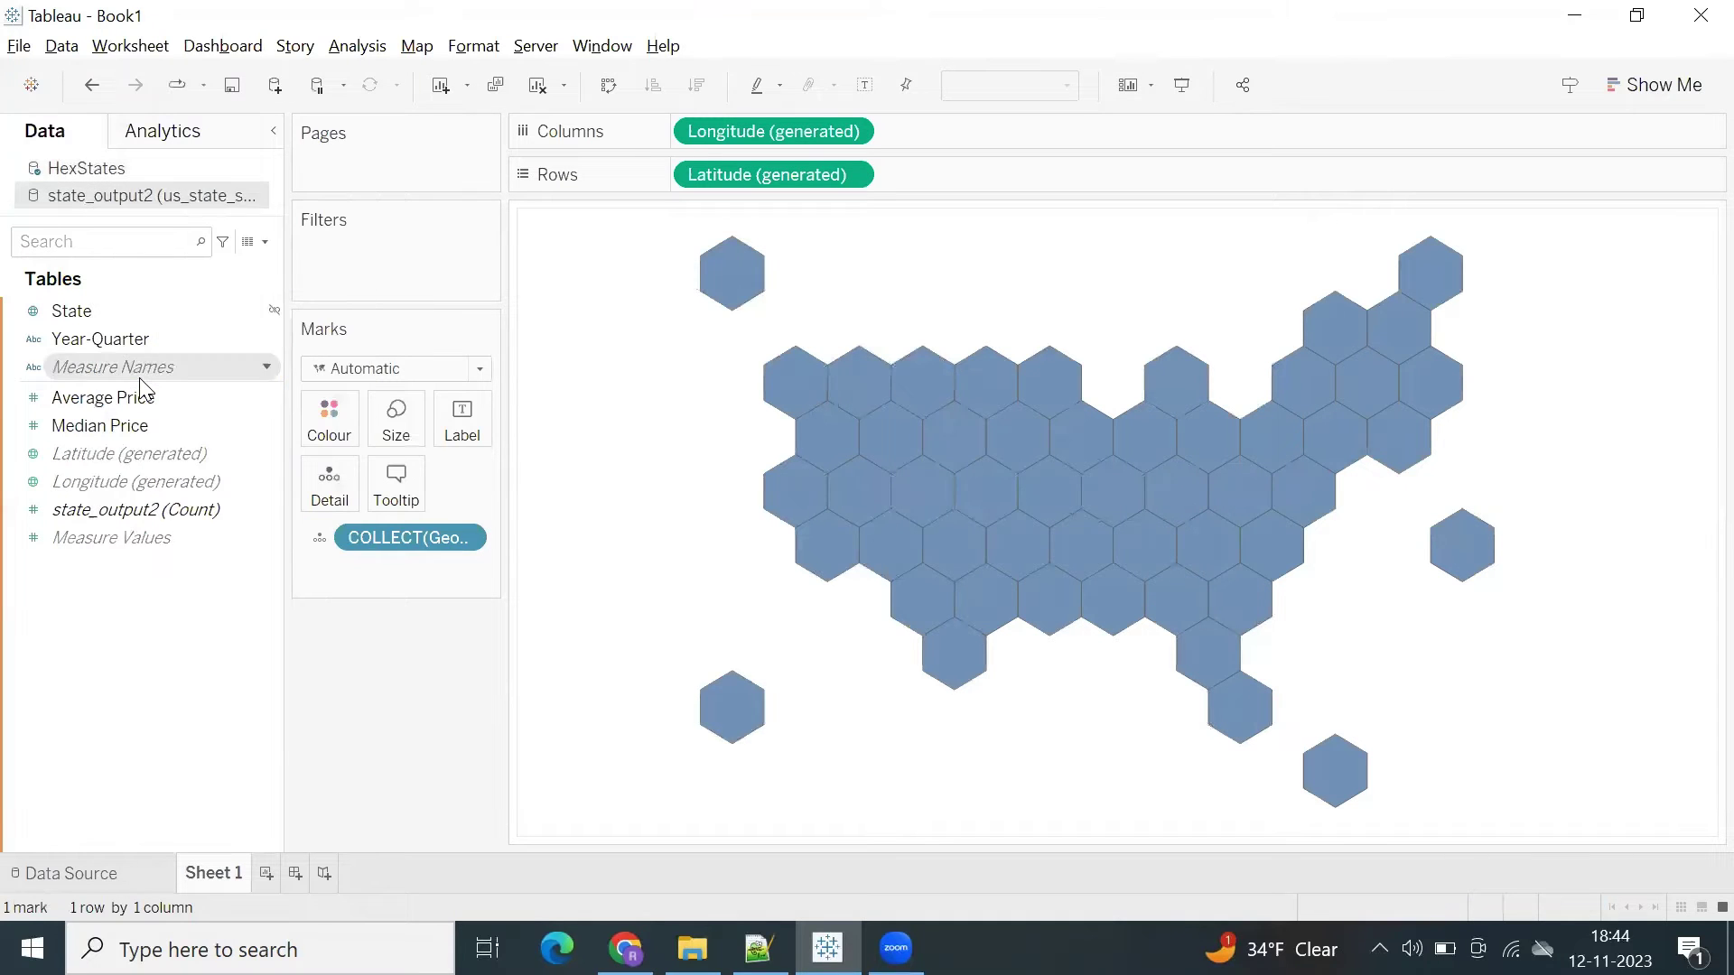
# Add the Excel workbook us_state_statistics_housing from the Datasources folder as a second connection within the HexStates data source
pyautogui.click(50, 874)
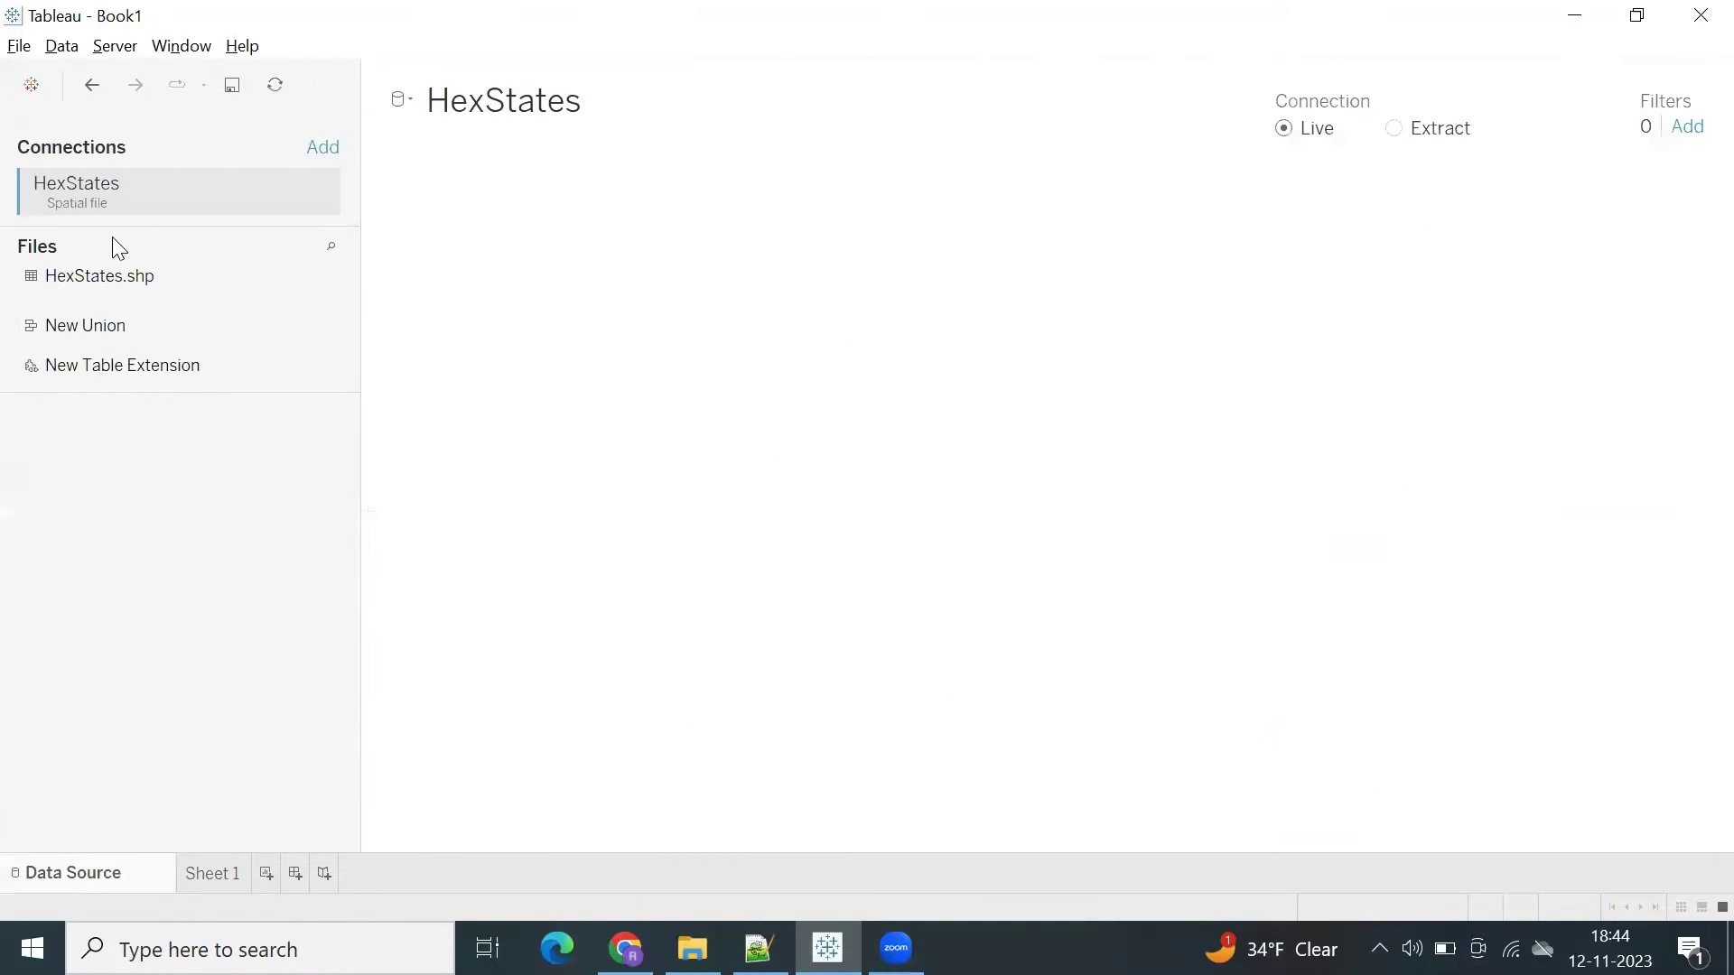
pyautogui.click(320, 149)
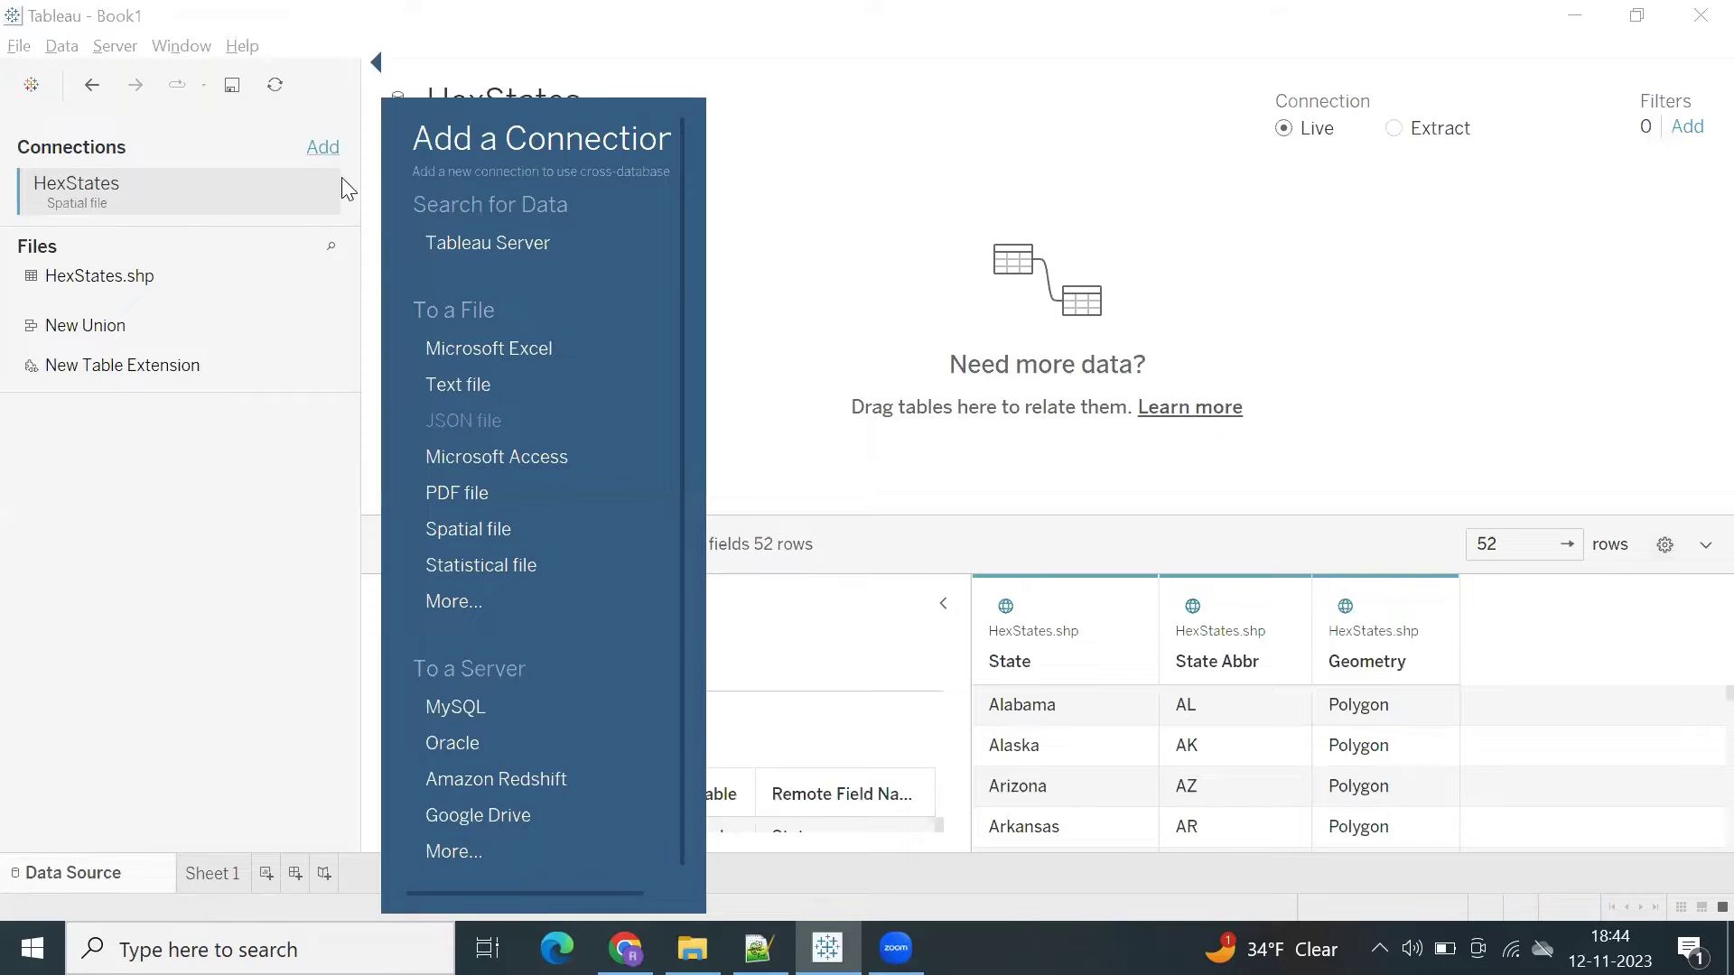
pyautogui.click(458, 352)
pyautogui.scroll(-4, 435, 371)
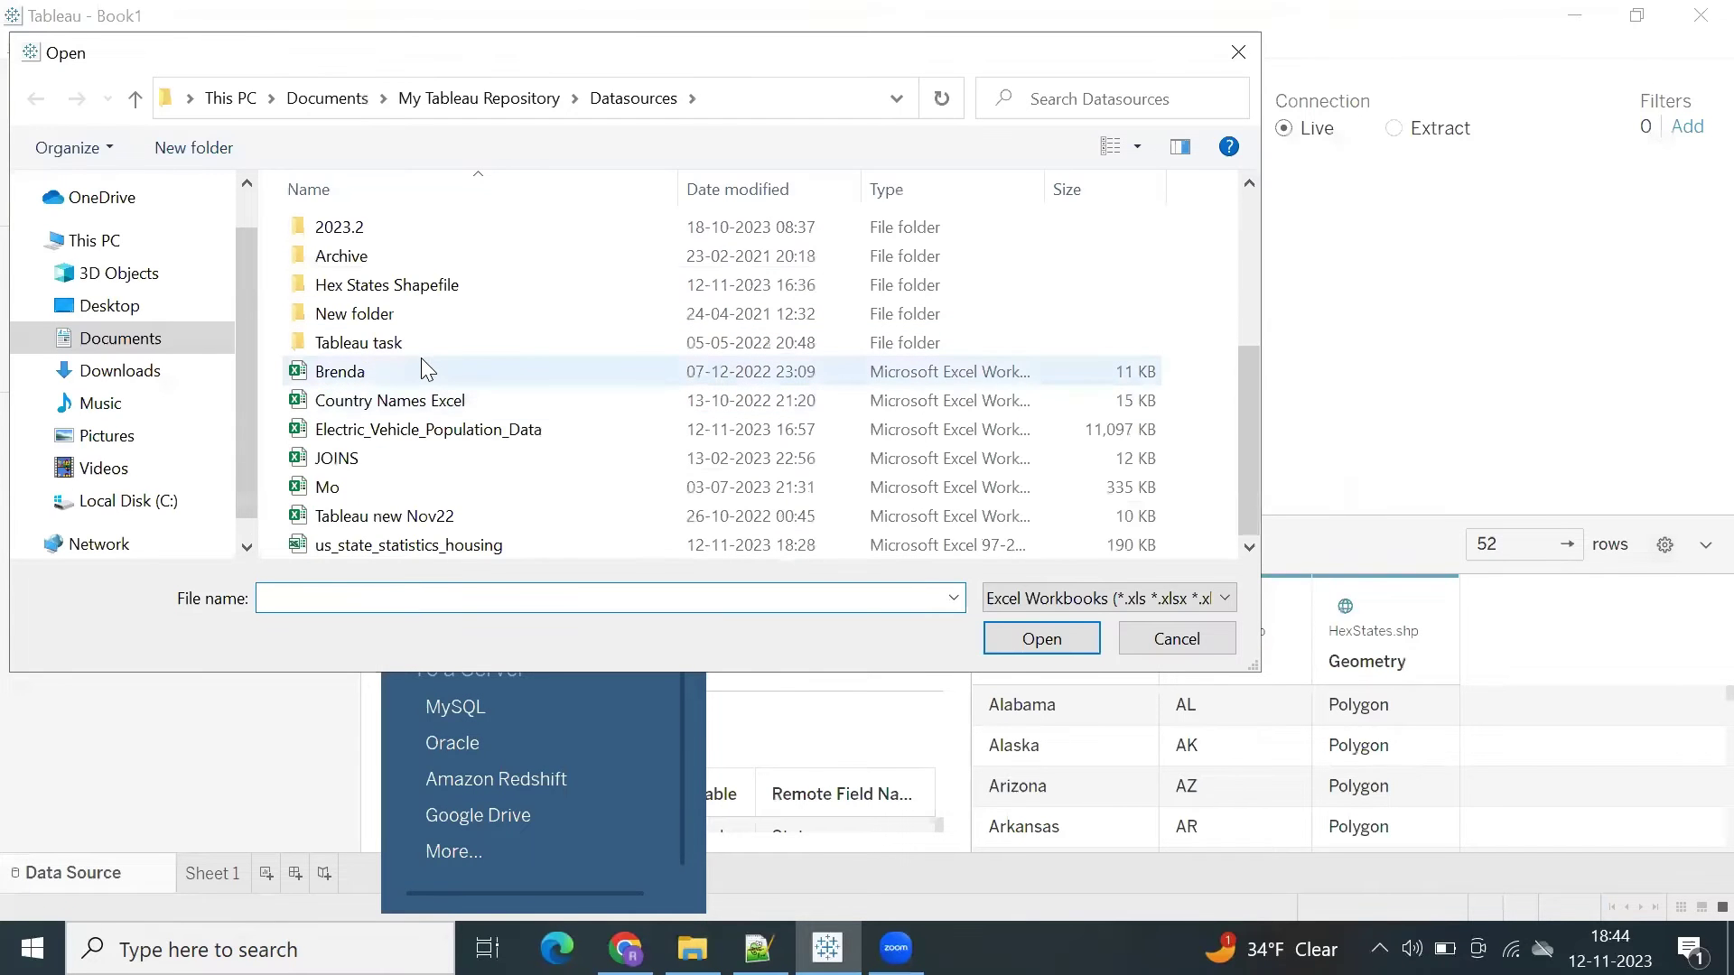
pyautogui.click(414, 547)
pyautogui.click(1041, 638)
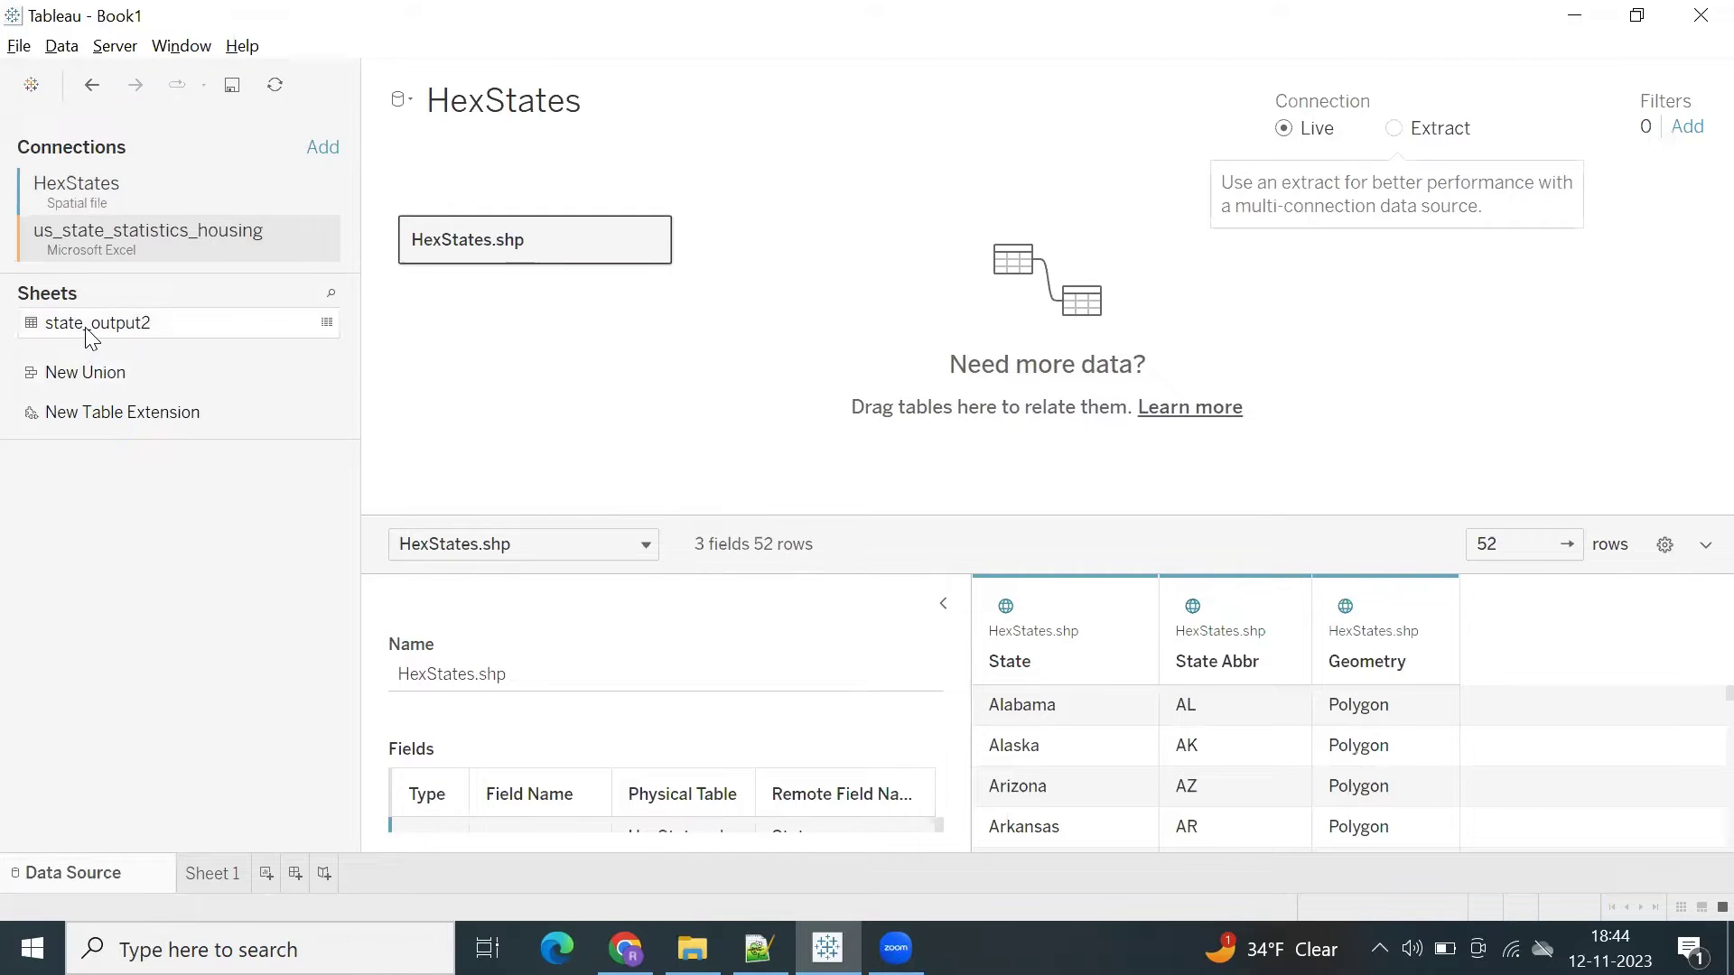
# Join state_output2 to HexStates.shp at the physical table level, matching State Abbr with State (state!output2)
pyautogui.doubleClick(548, 260)
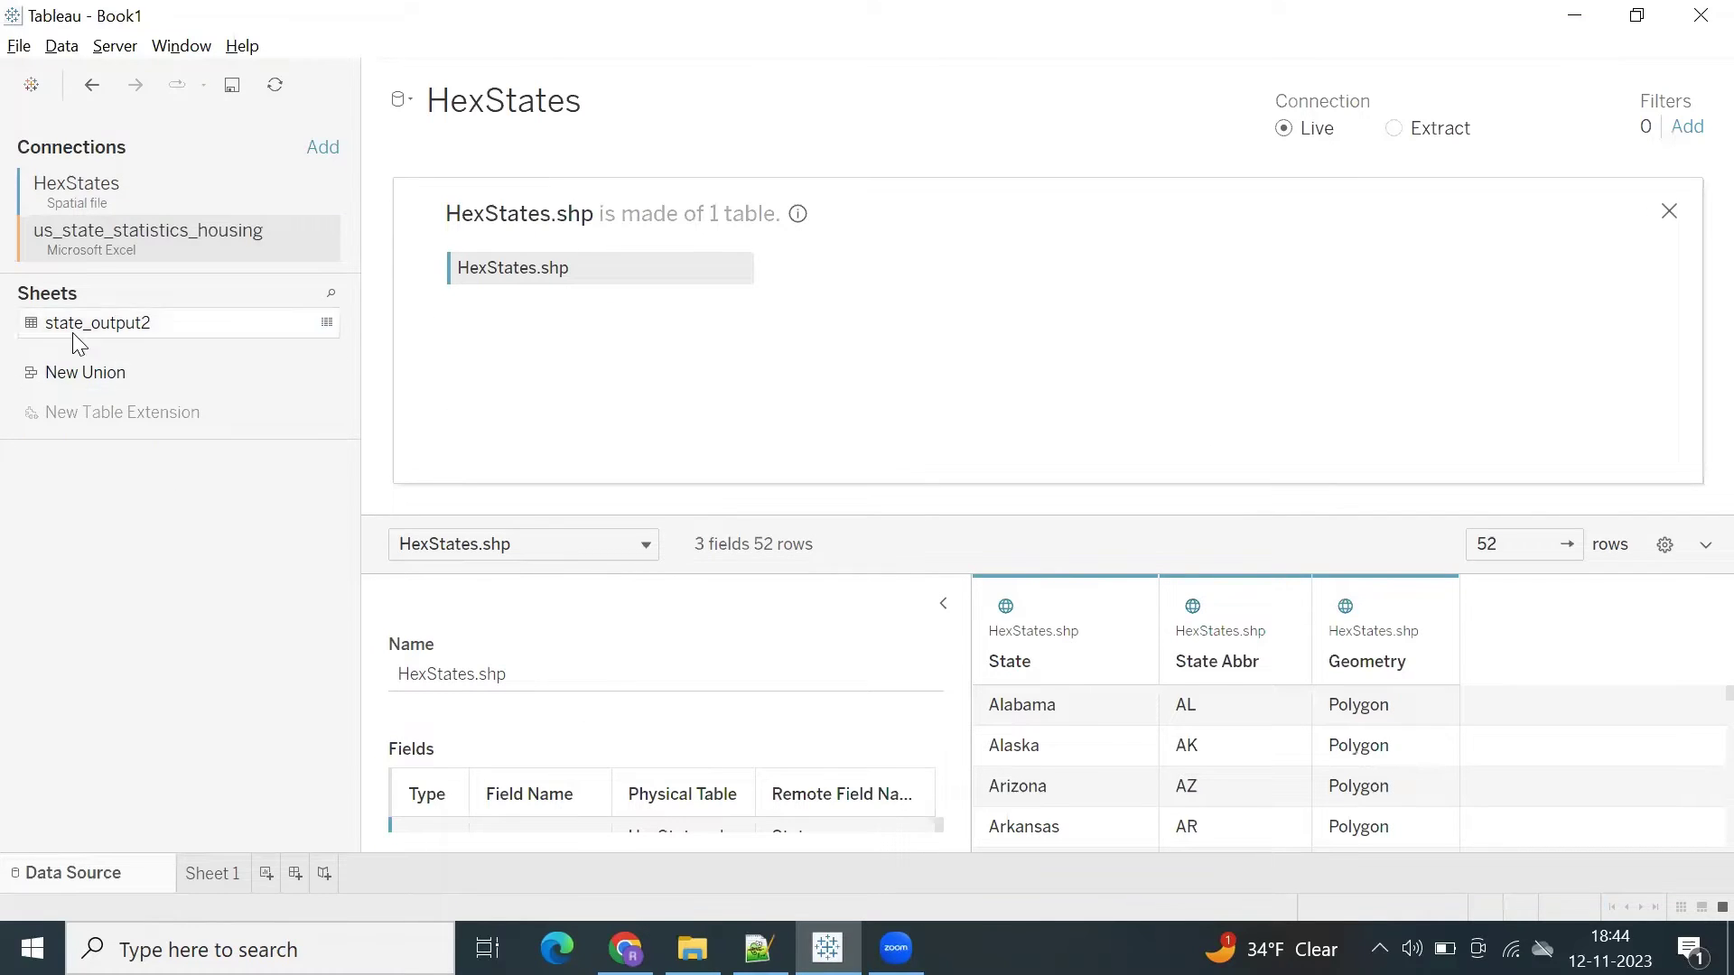
pyautogui.moveTo(101, 332); pyautogui.dragTo(991, 313)
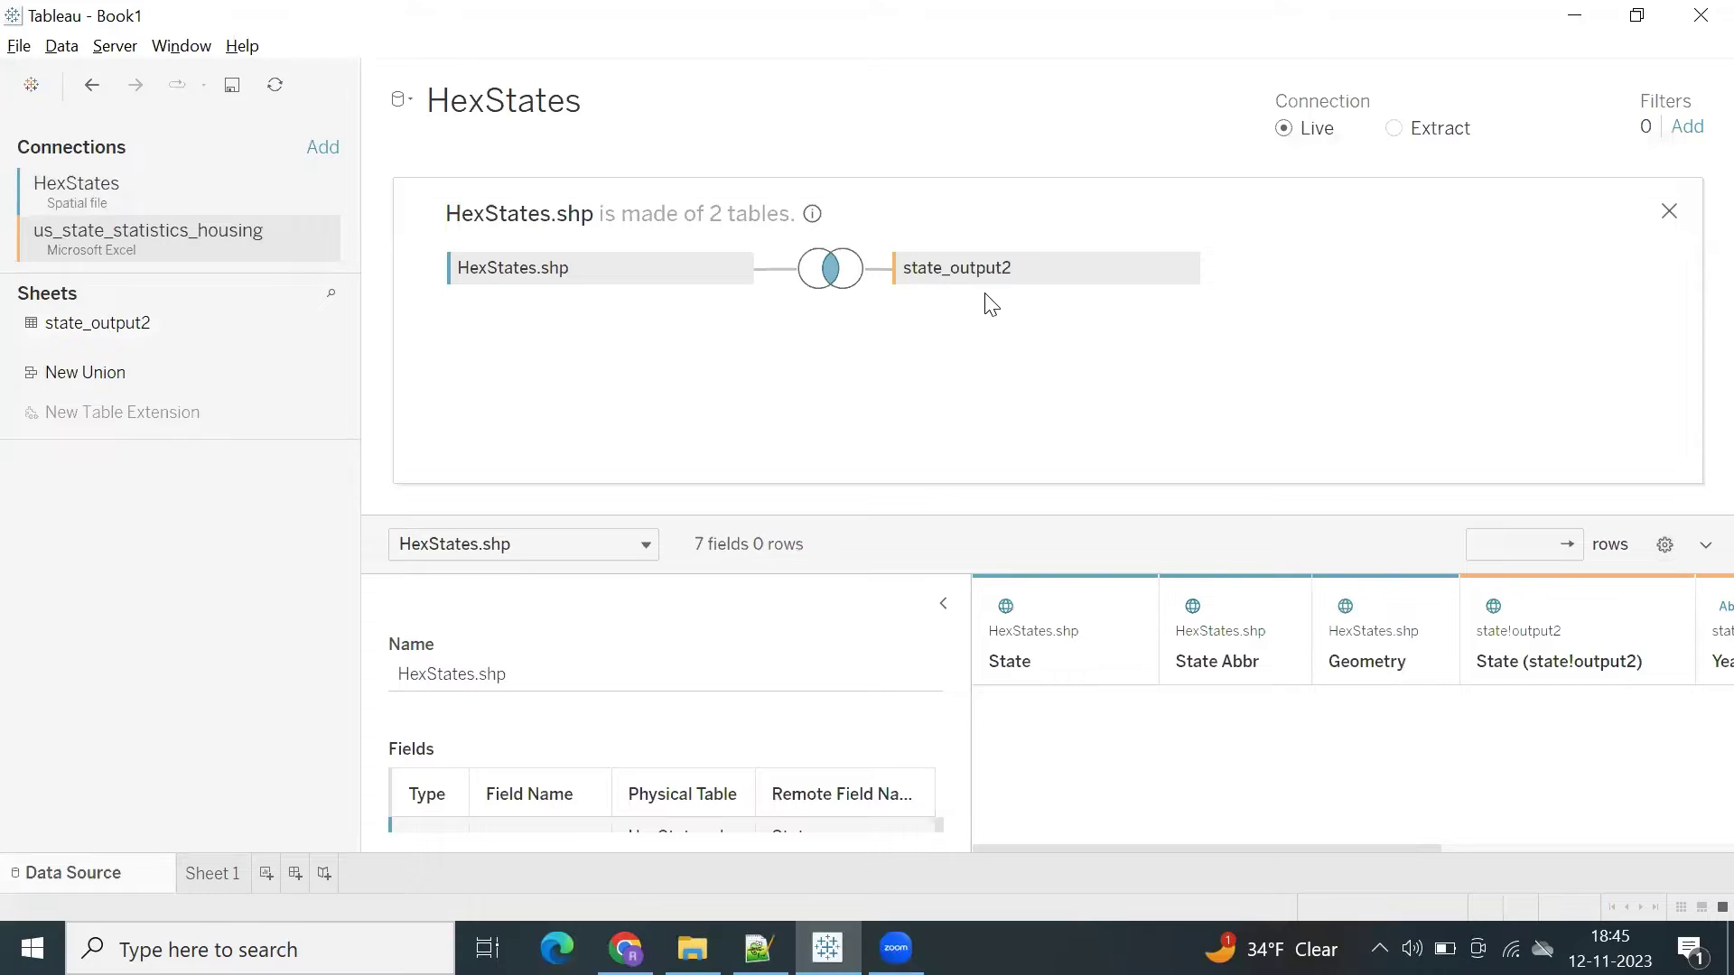
pyautogui.click(827, 288)
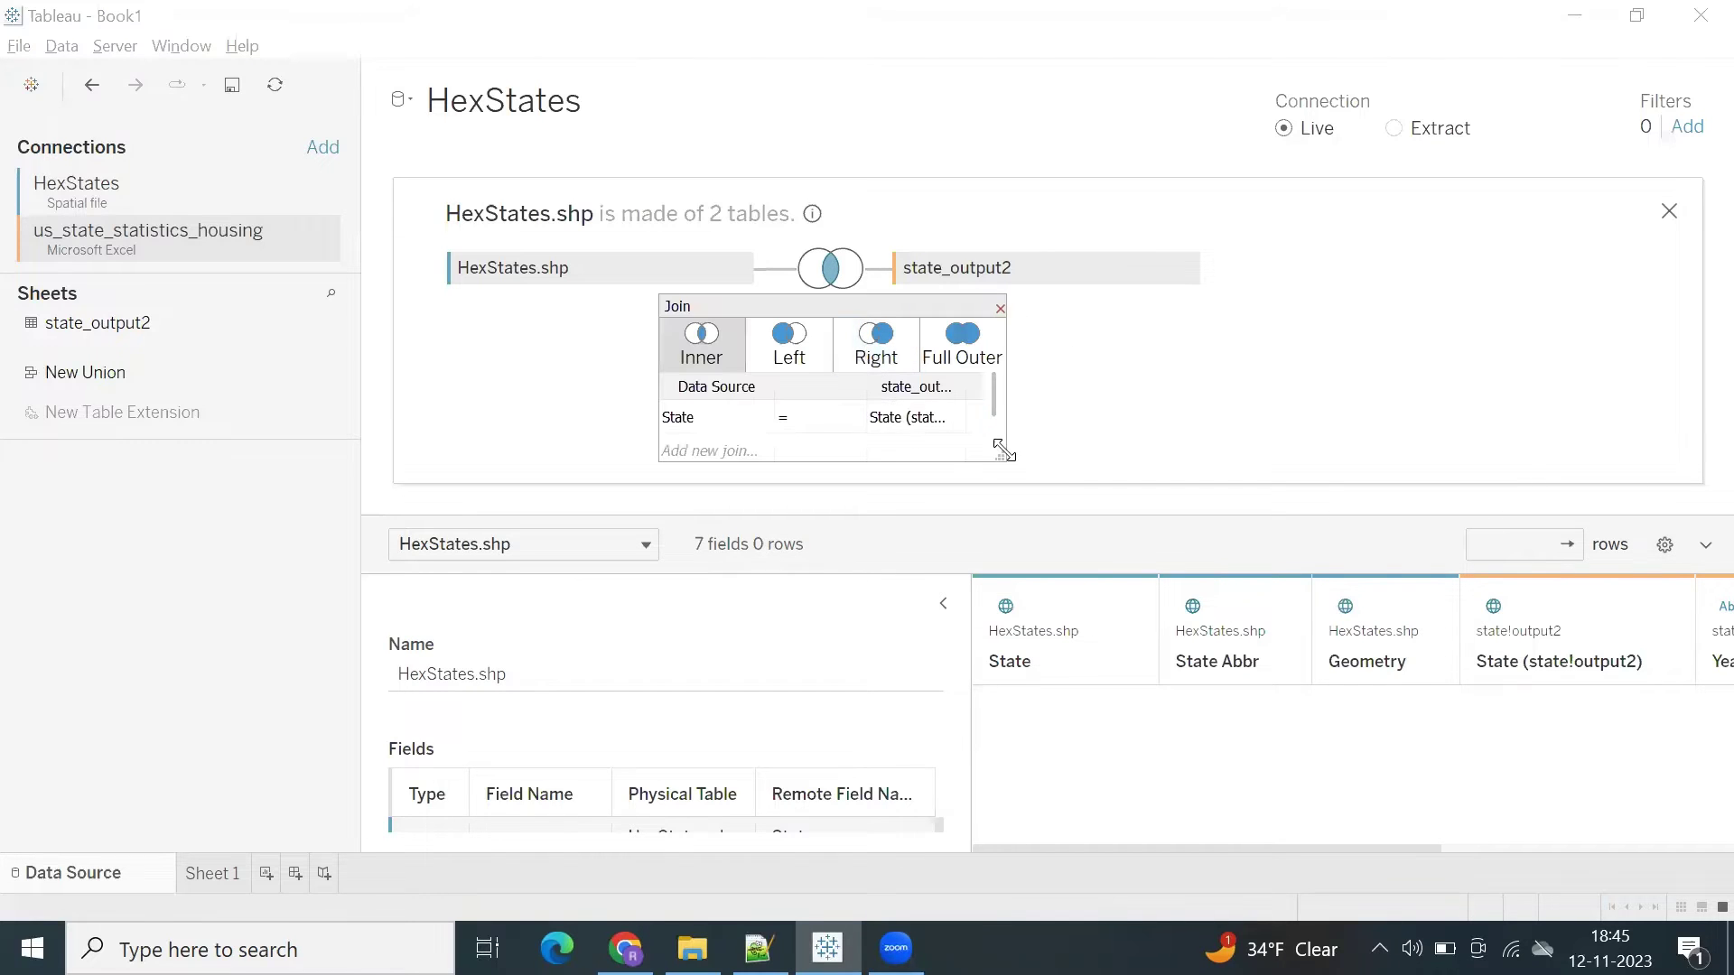
pyautogui.moveTo(1062, 307); pyautogui.dragTo(1060, 306)
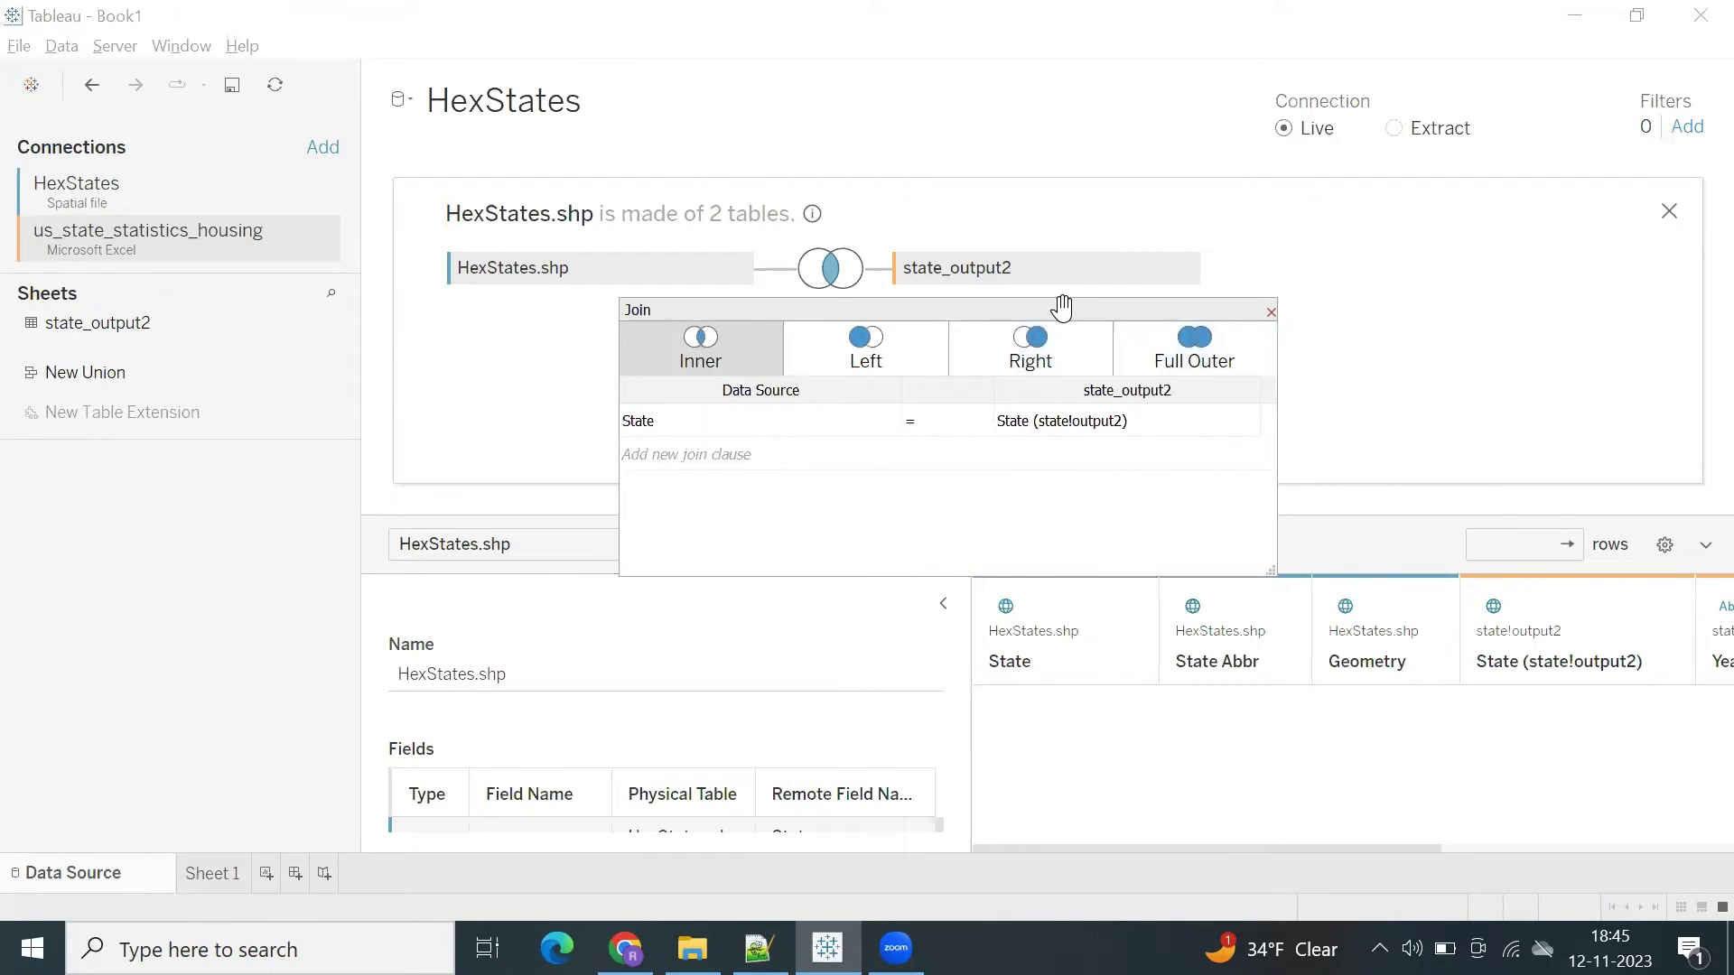
pyautogui.click(836, 423)
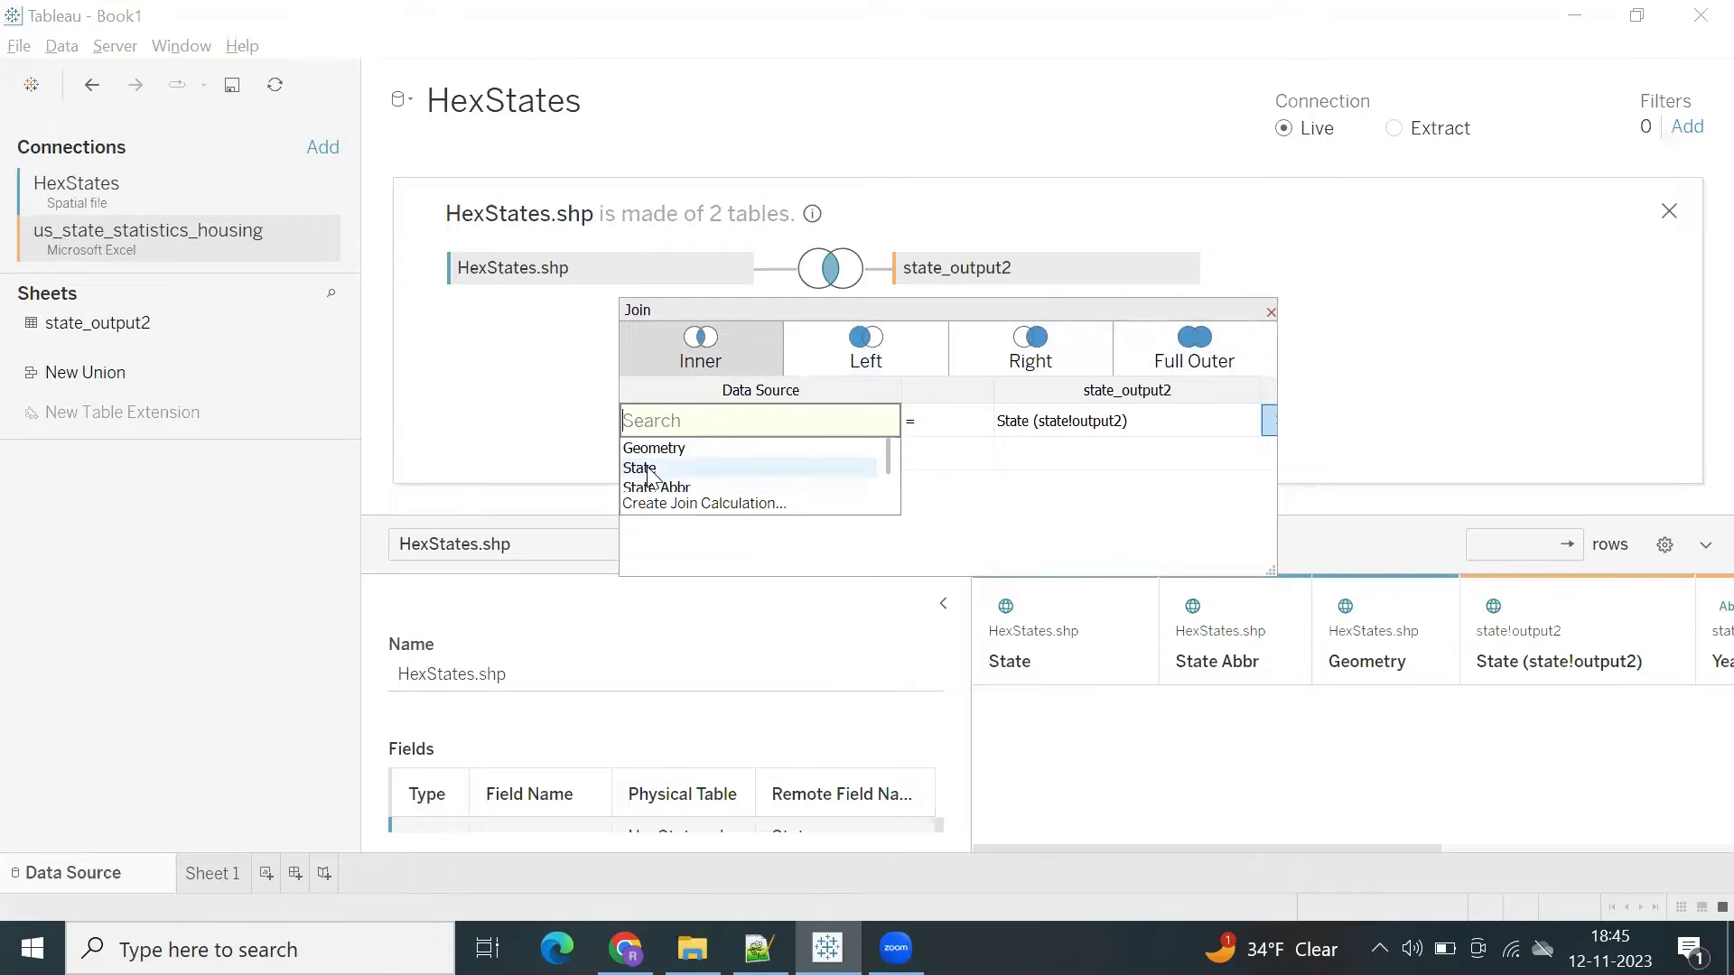
pyautogui.click(655, 488)
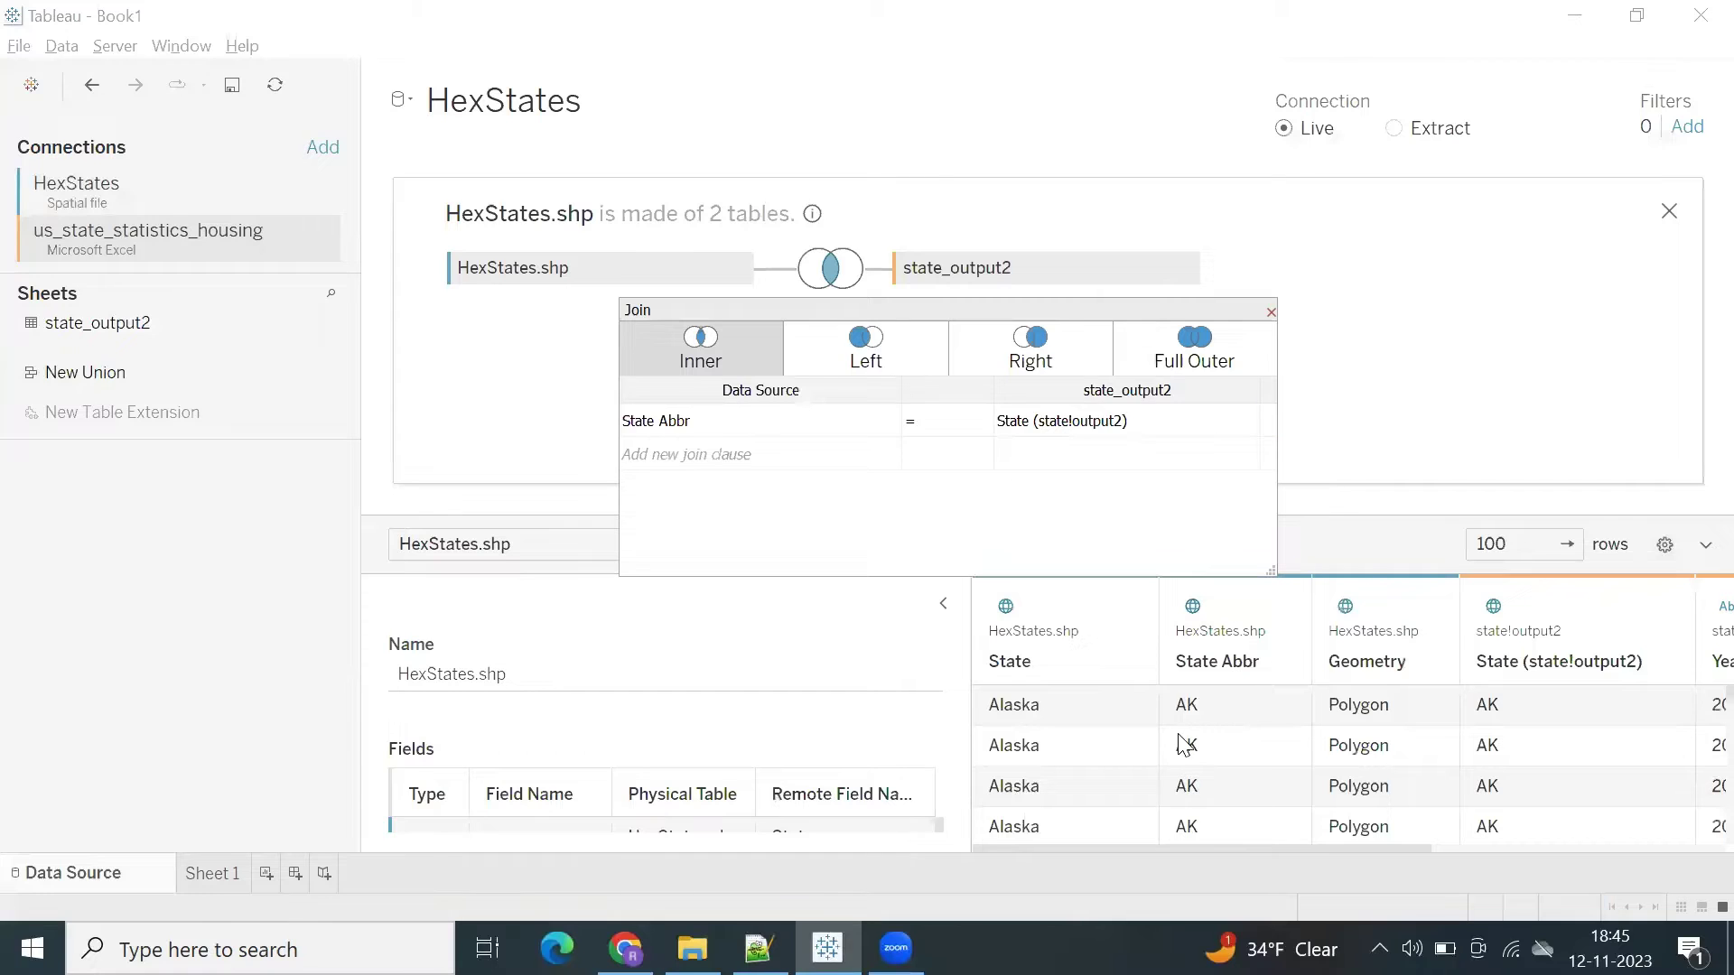
pyautogui.click(1270, 313)
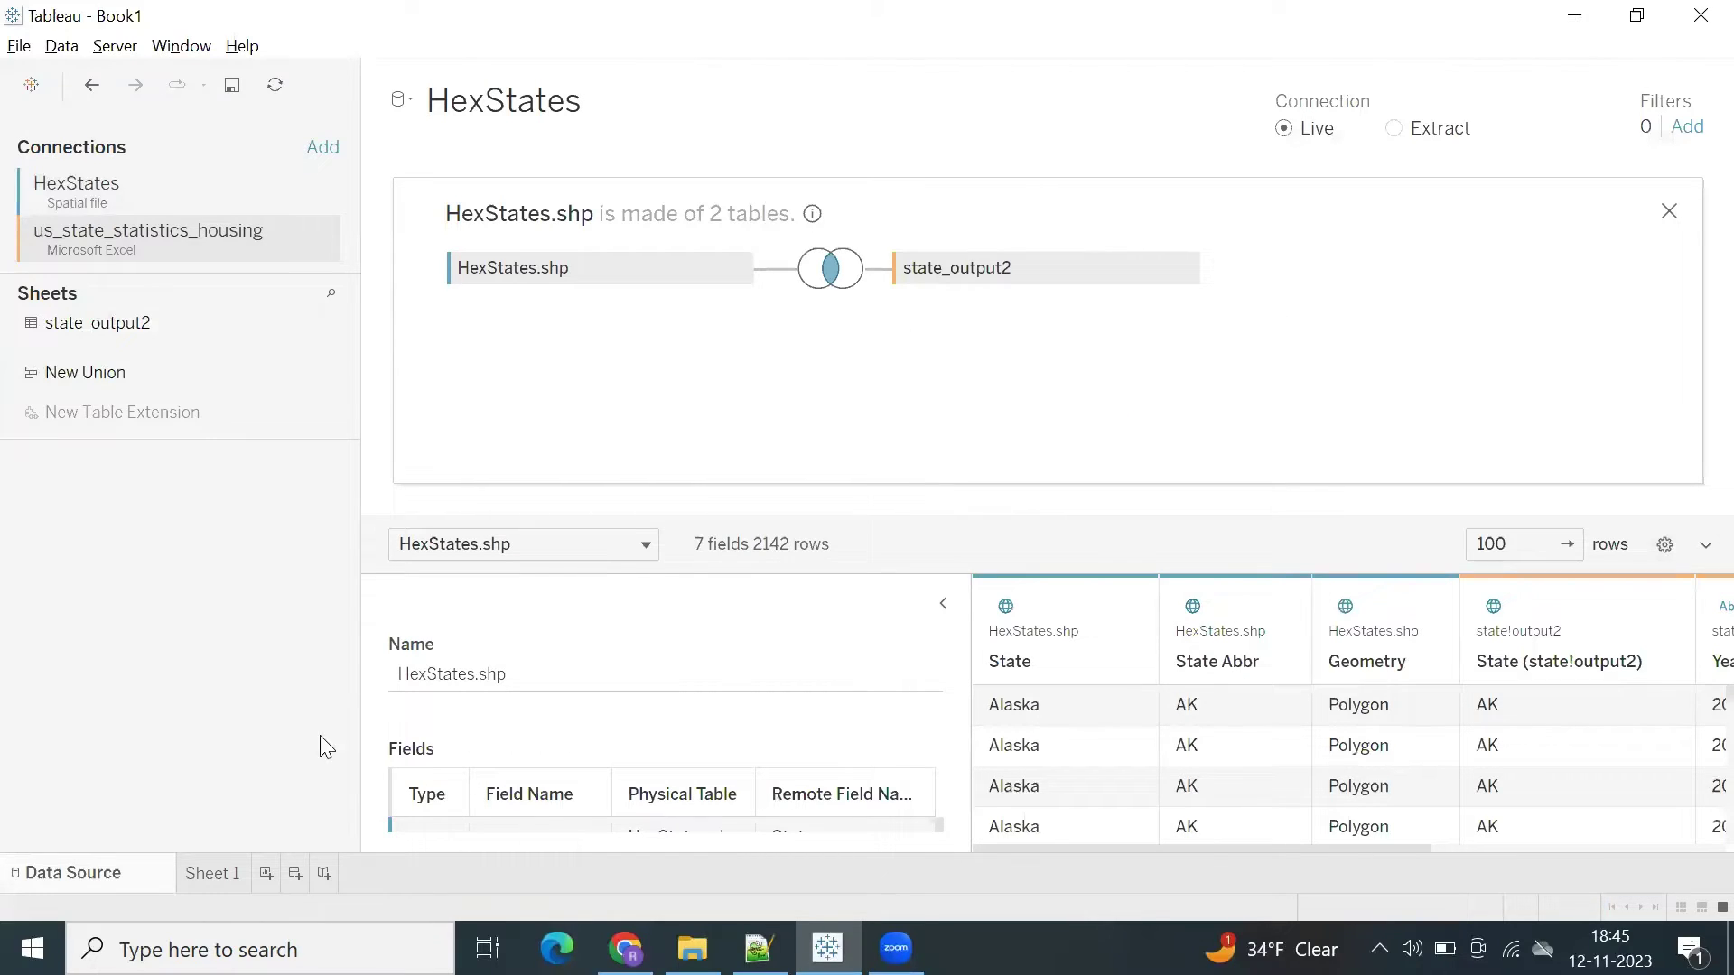
# Change the join between HexStates.shp and state_output2 to a left join and return to Sheet 1
pyautogui.click(219, 876)
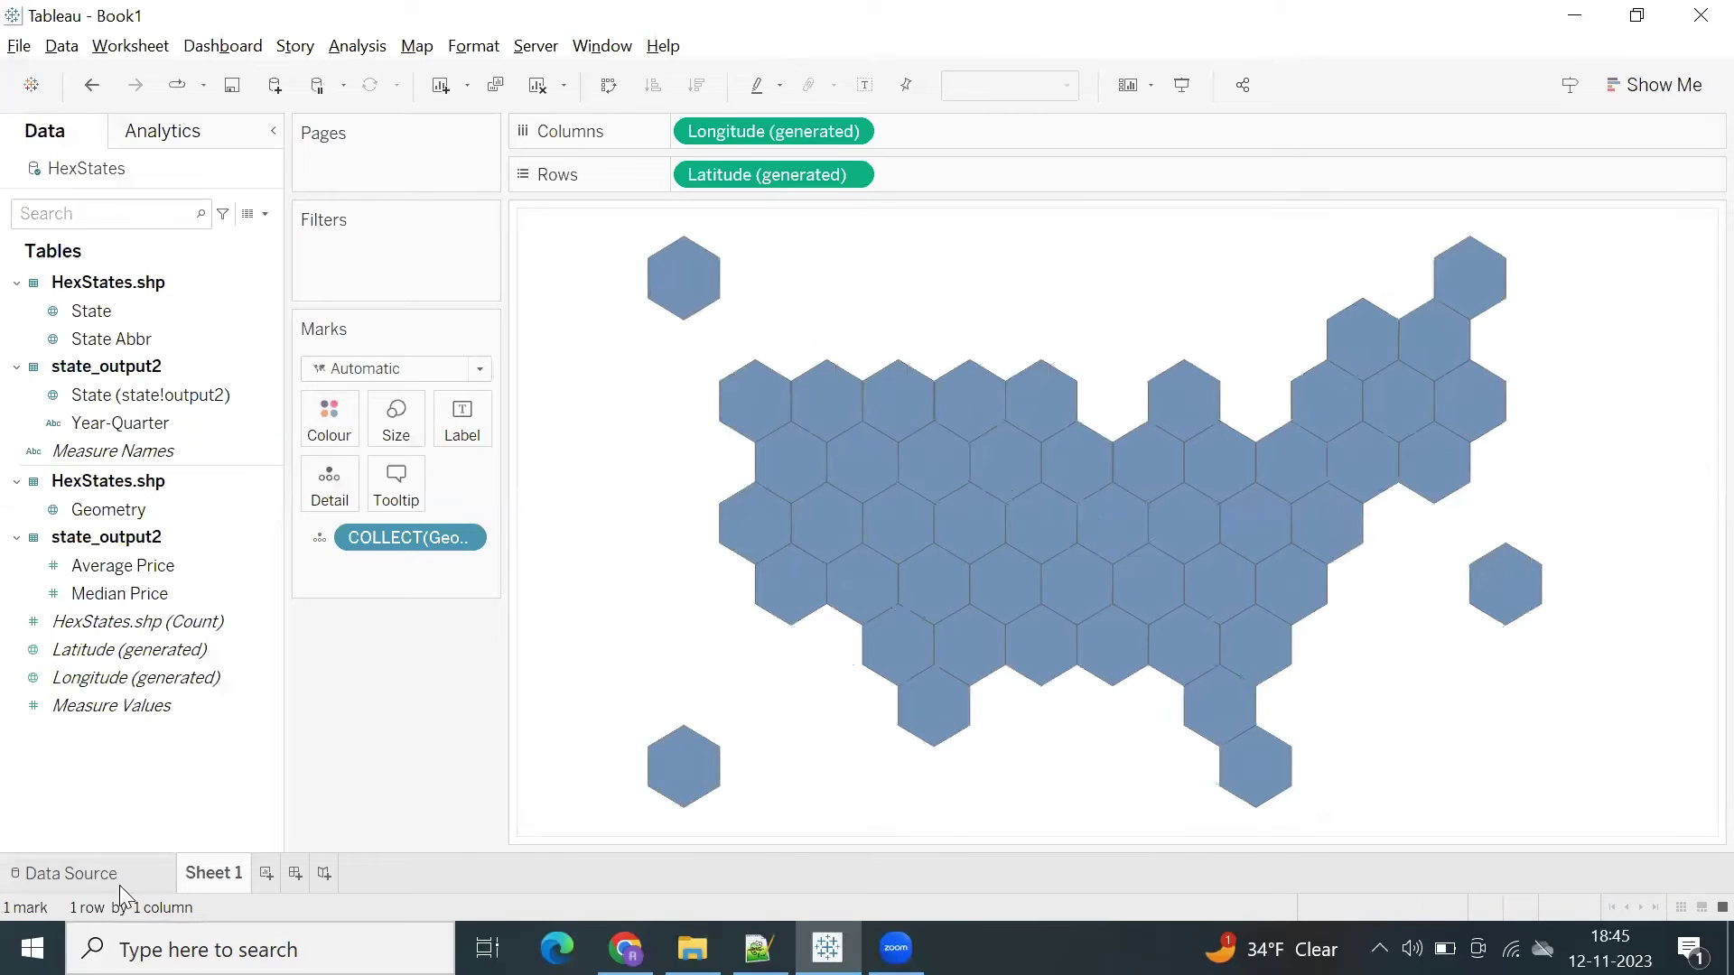
pyautogui.click(119, 885)
pyautogui.click(820, 281)
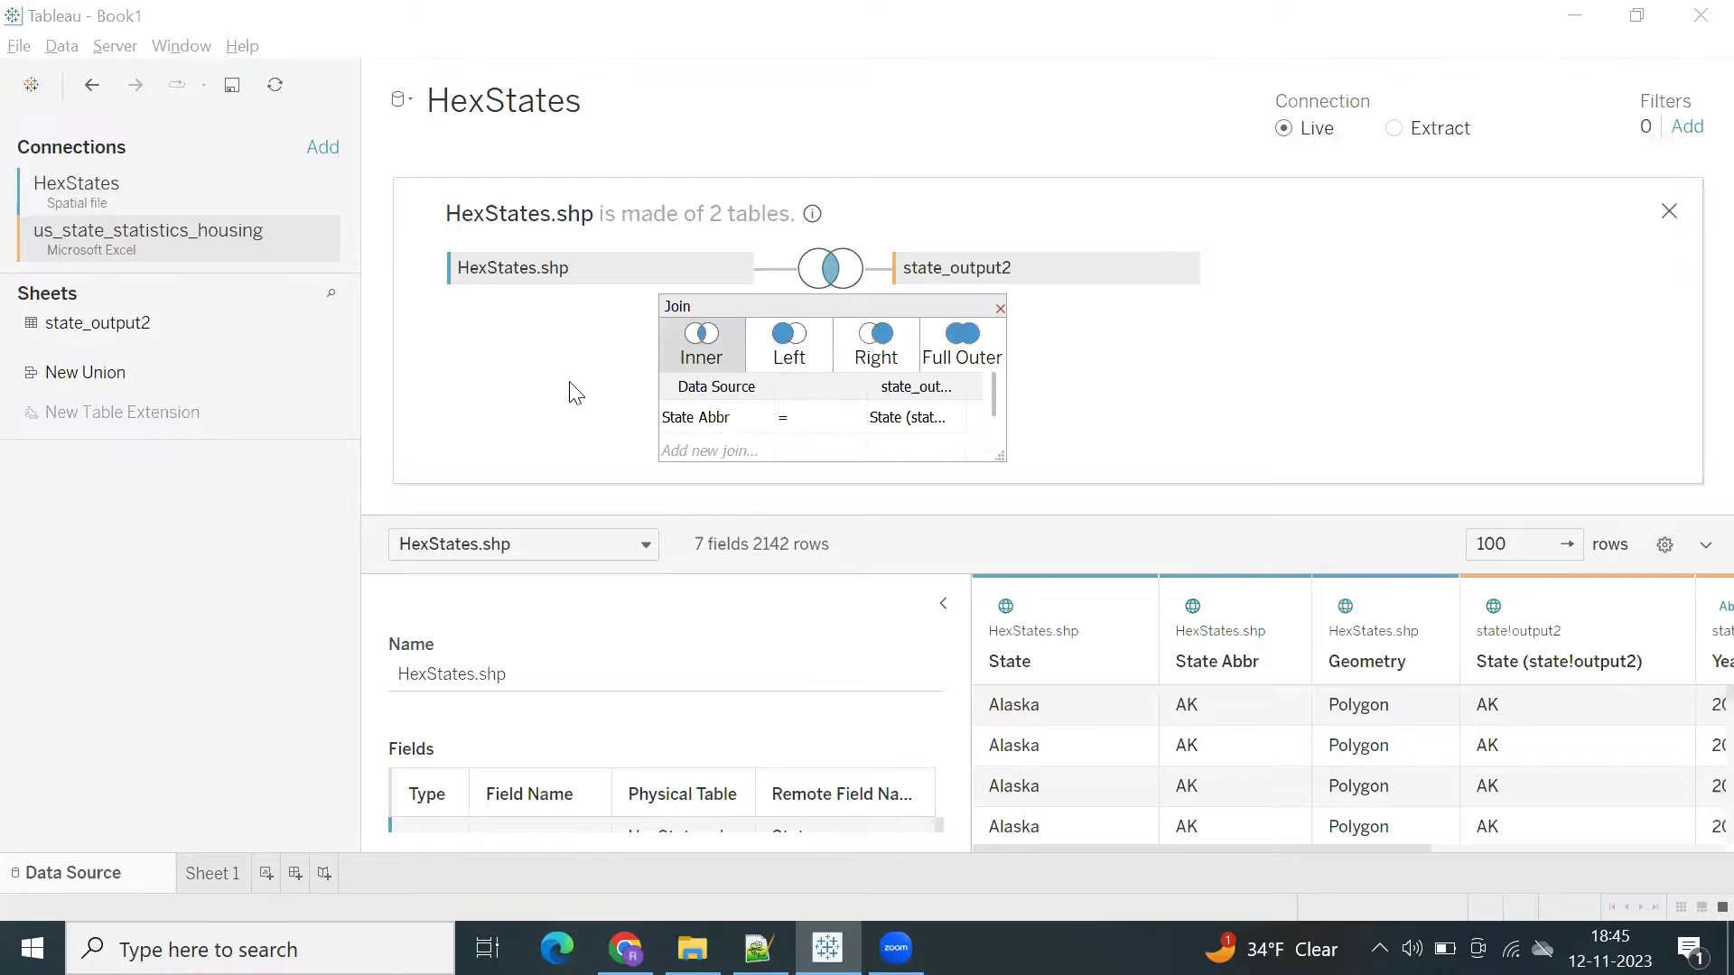
pyautogui.click(790, 346)
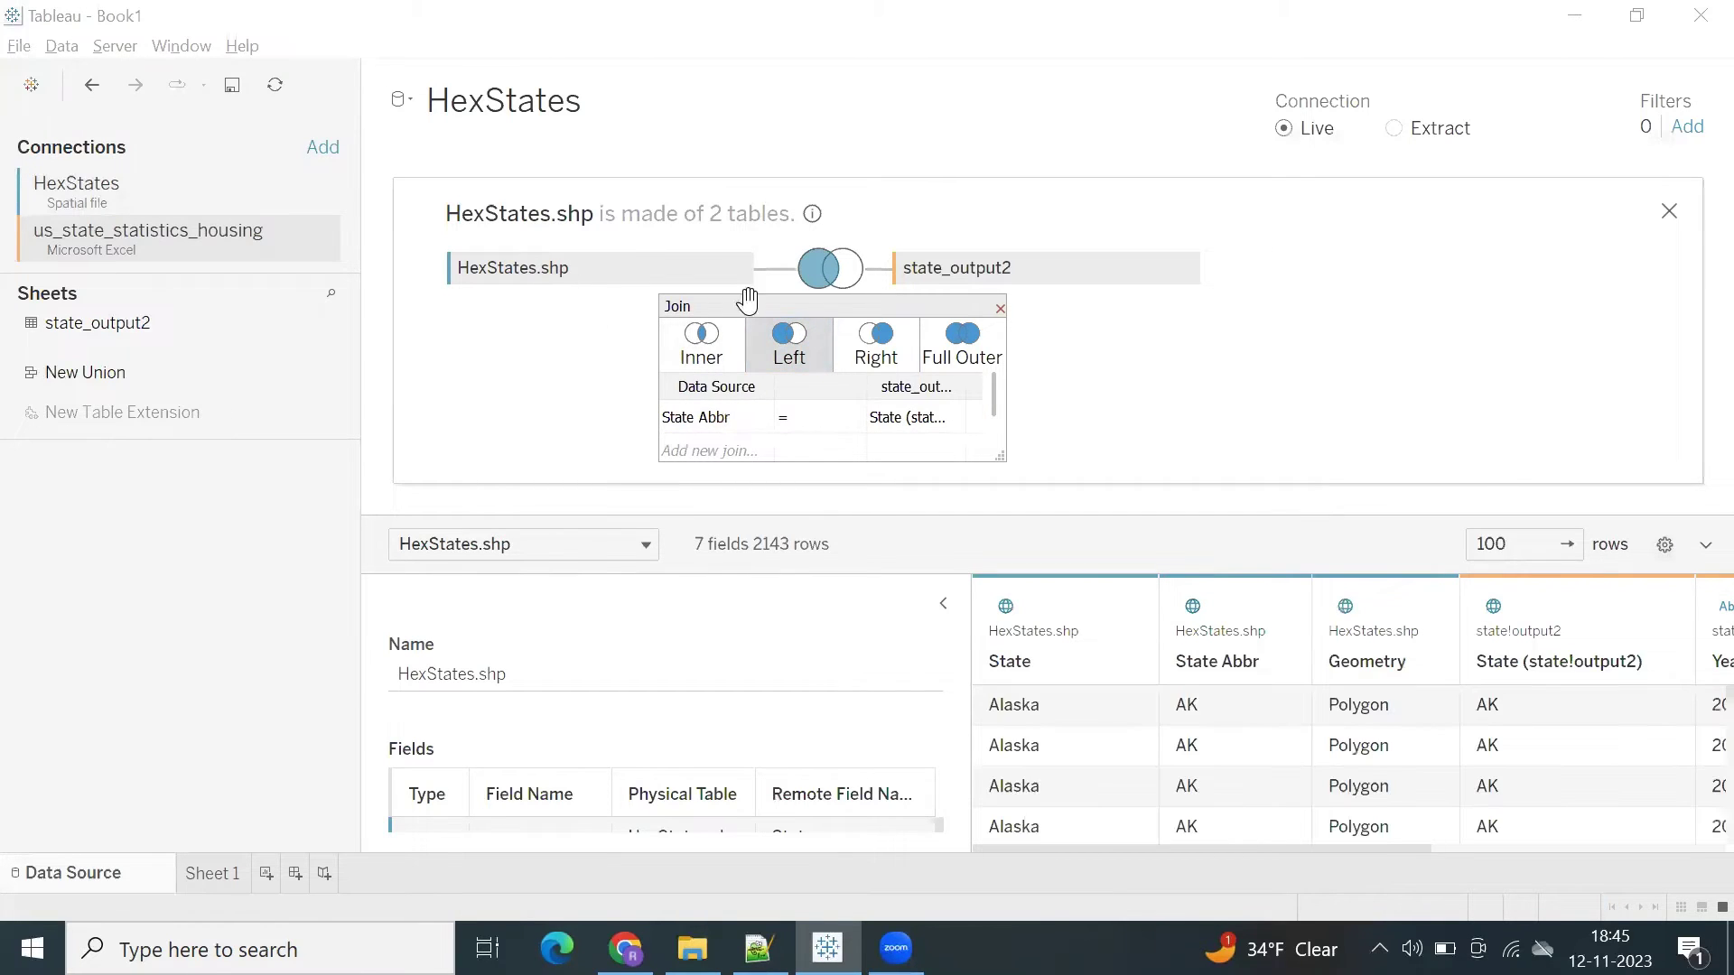
pyautogui.click(999, 309)
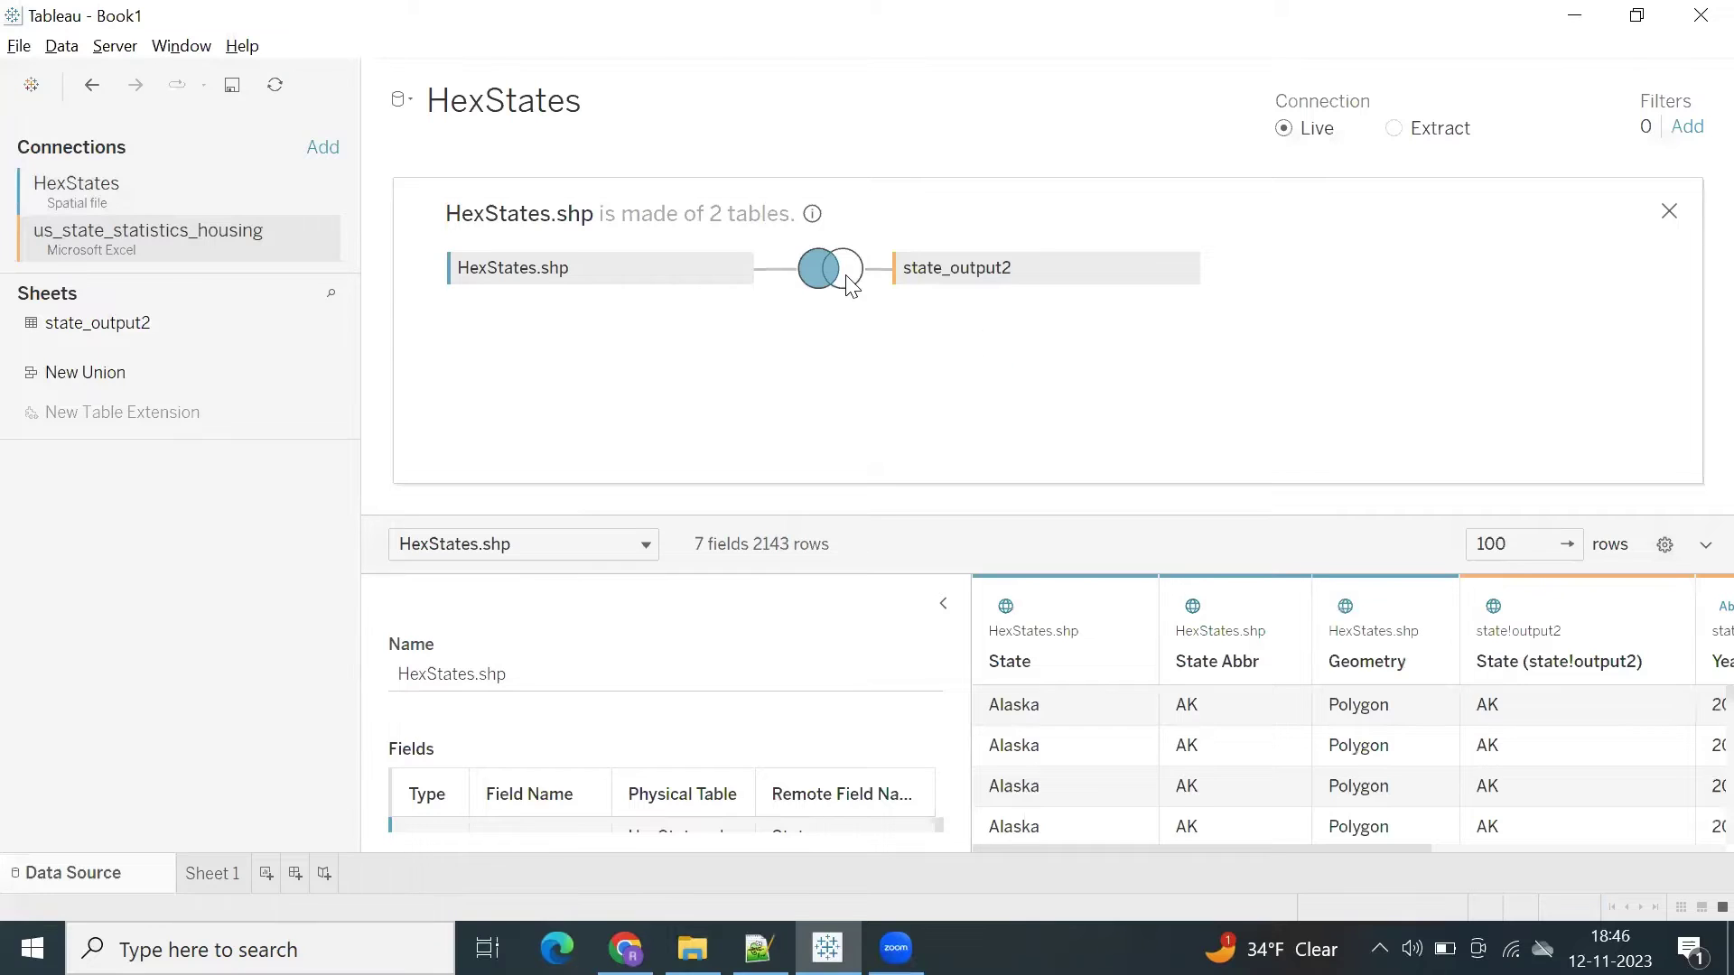
pyautogui.click(216, 872)
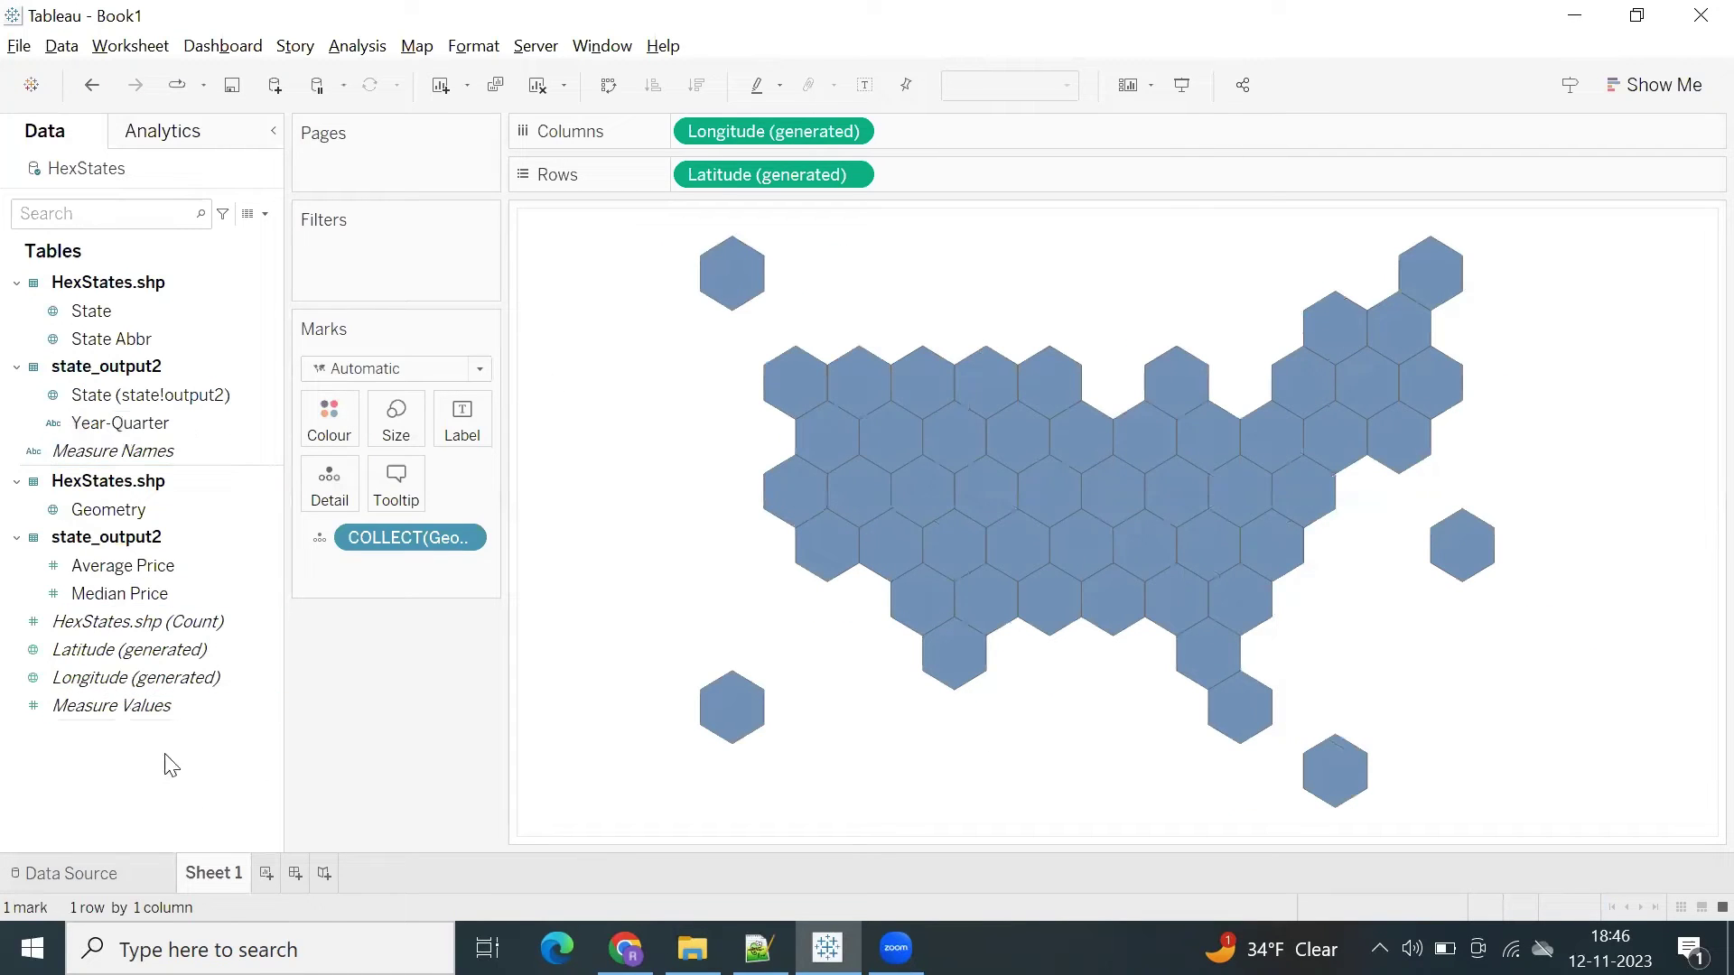
# Create a new worksheet and list the Year-Quarter values as rows
pyautogui.click(260, 878)
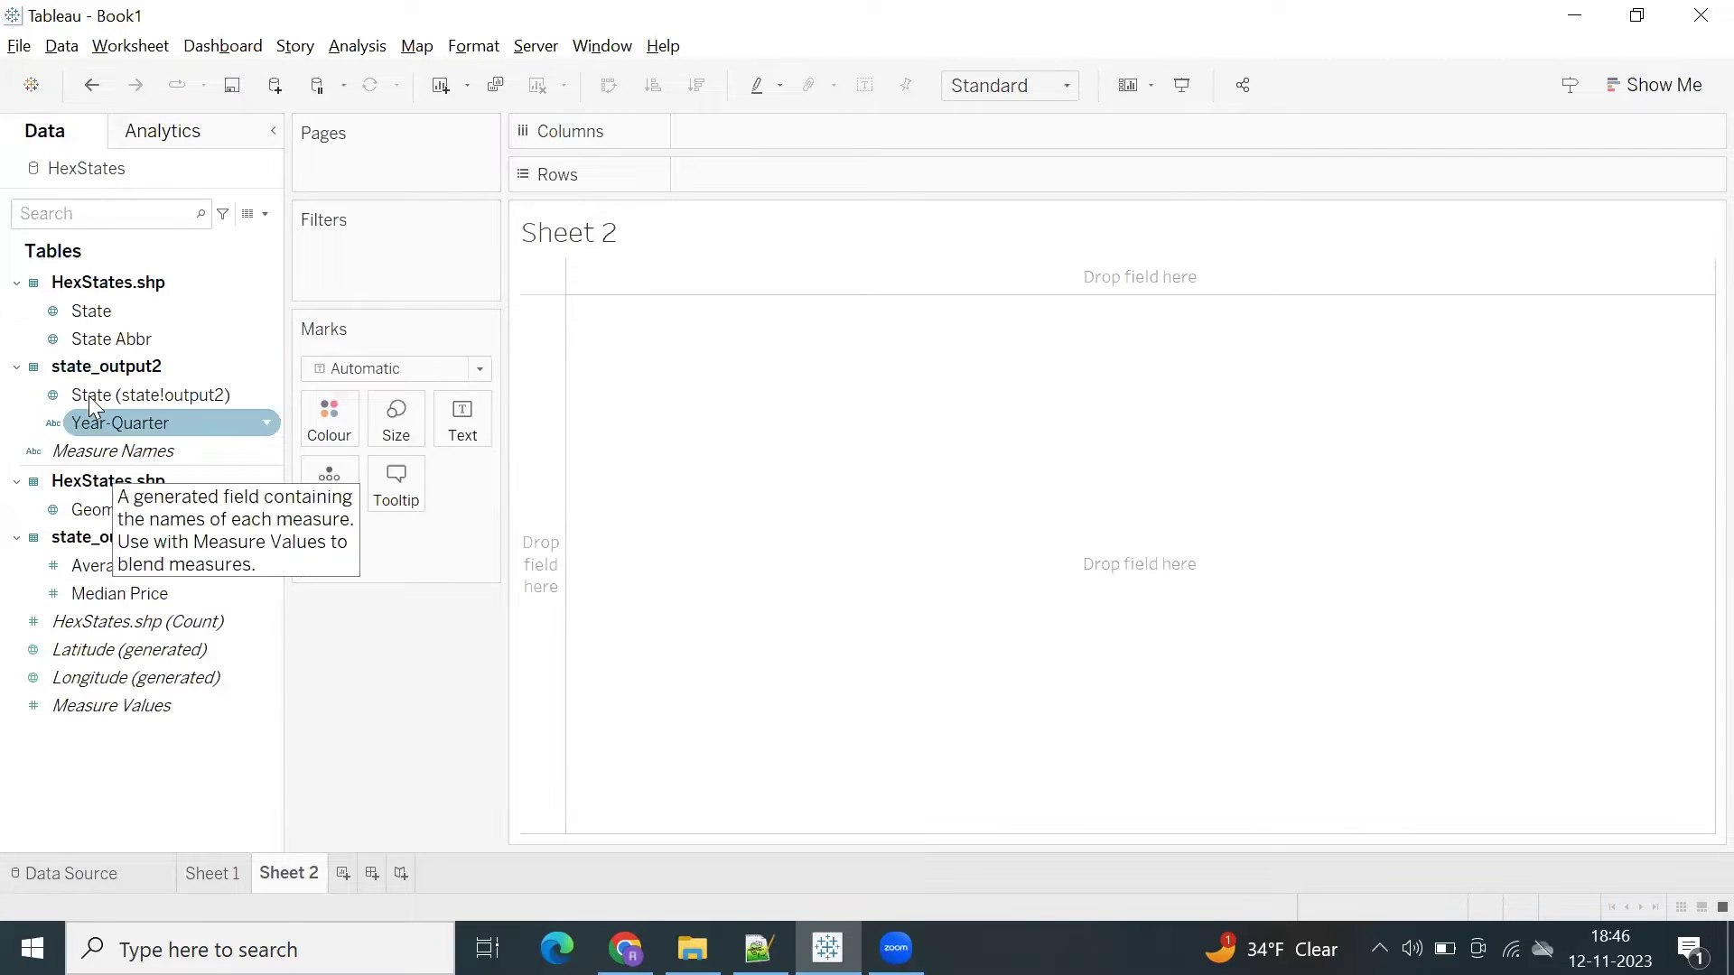
pyautogui.click(96, 423)
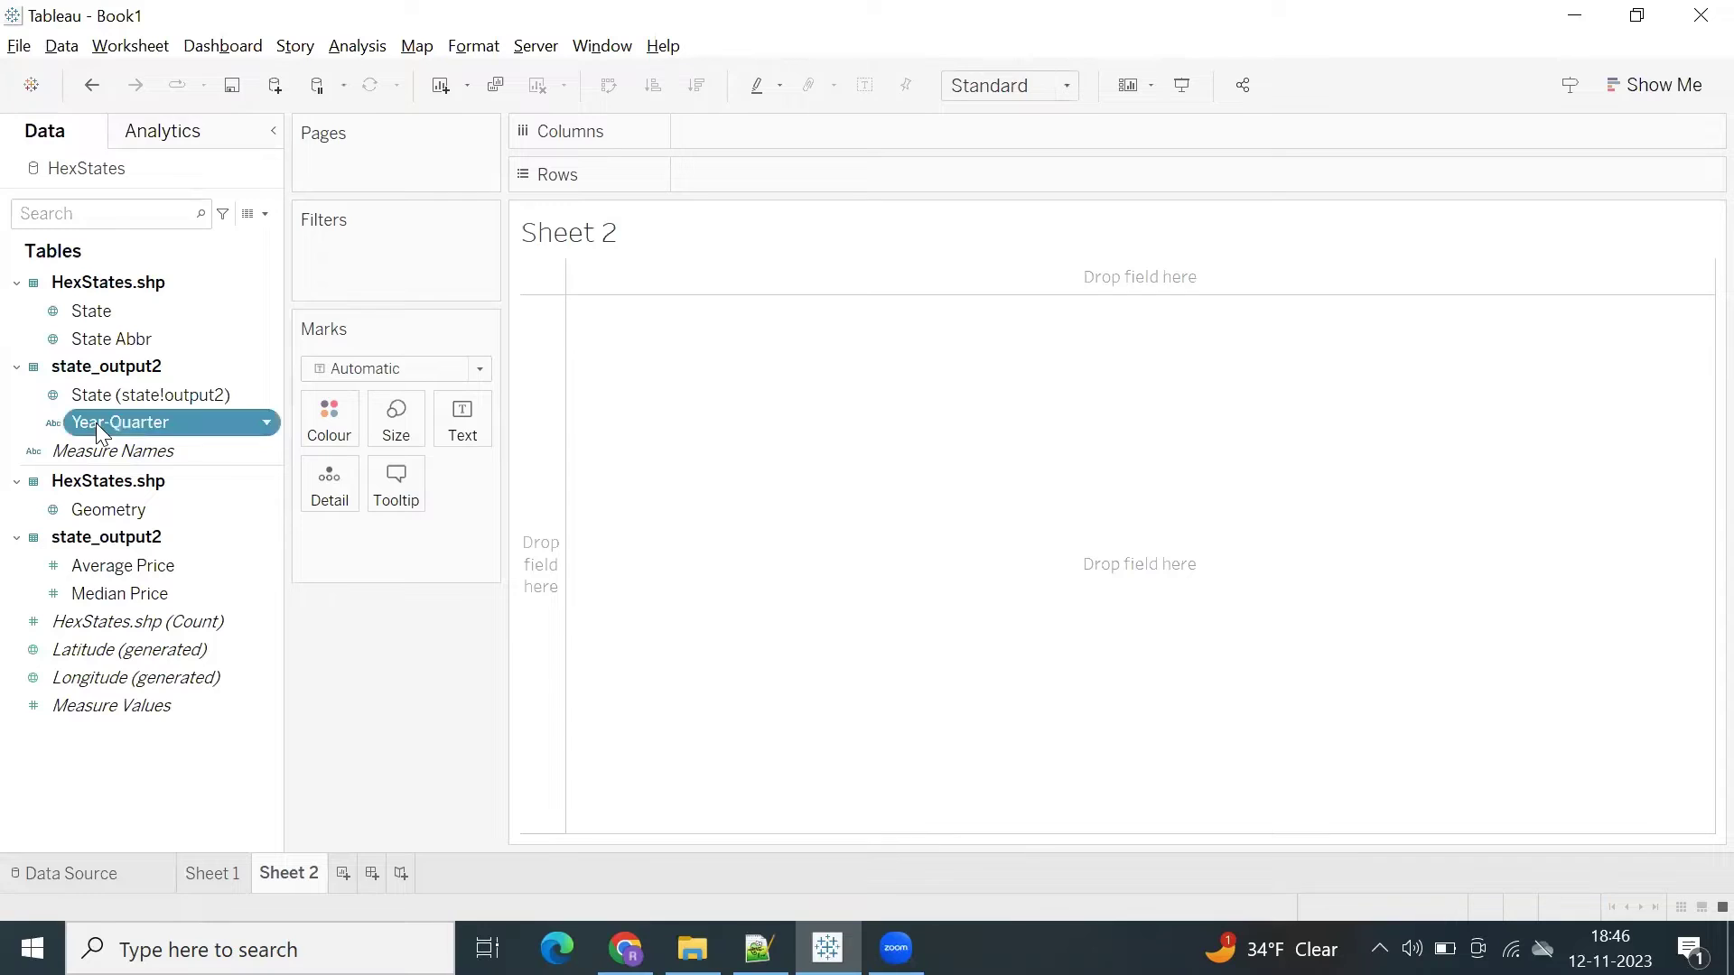
pyautogui.doubleClick(96, 423)
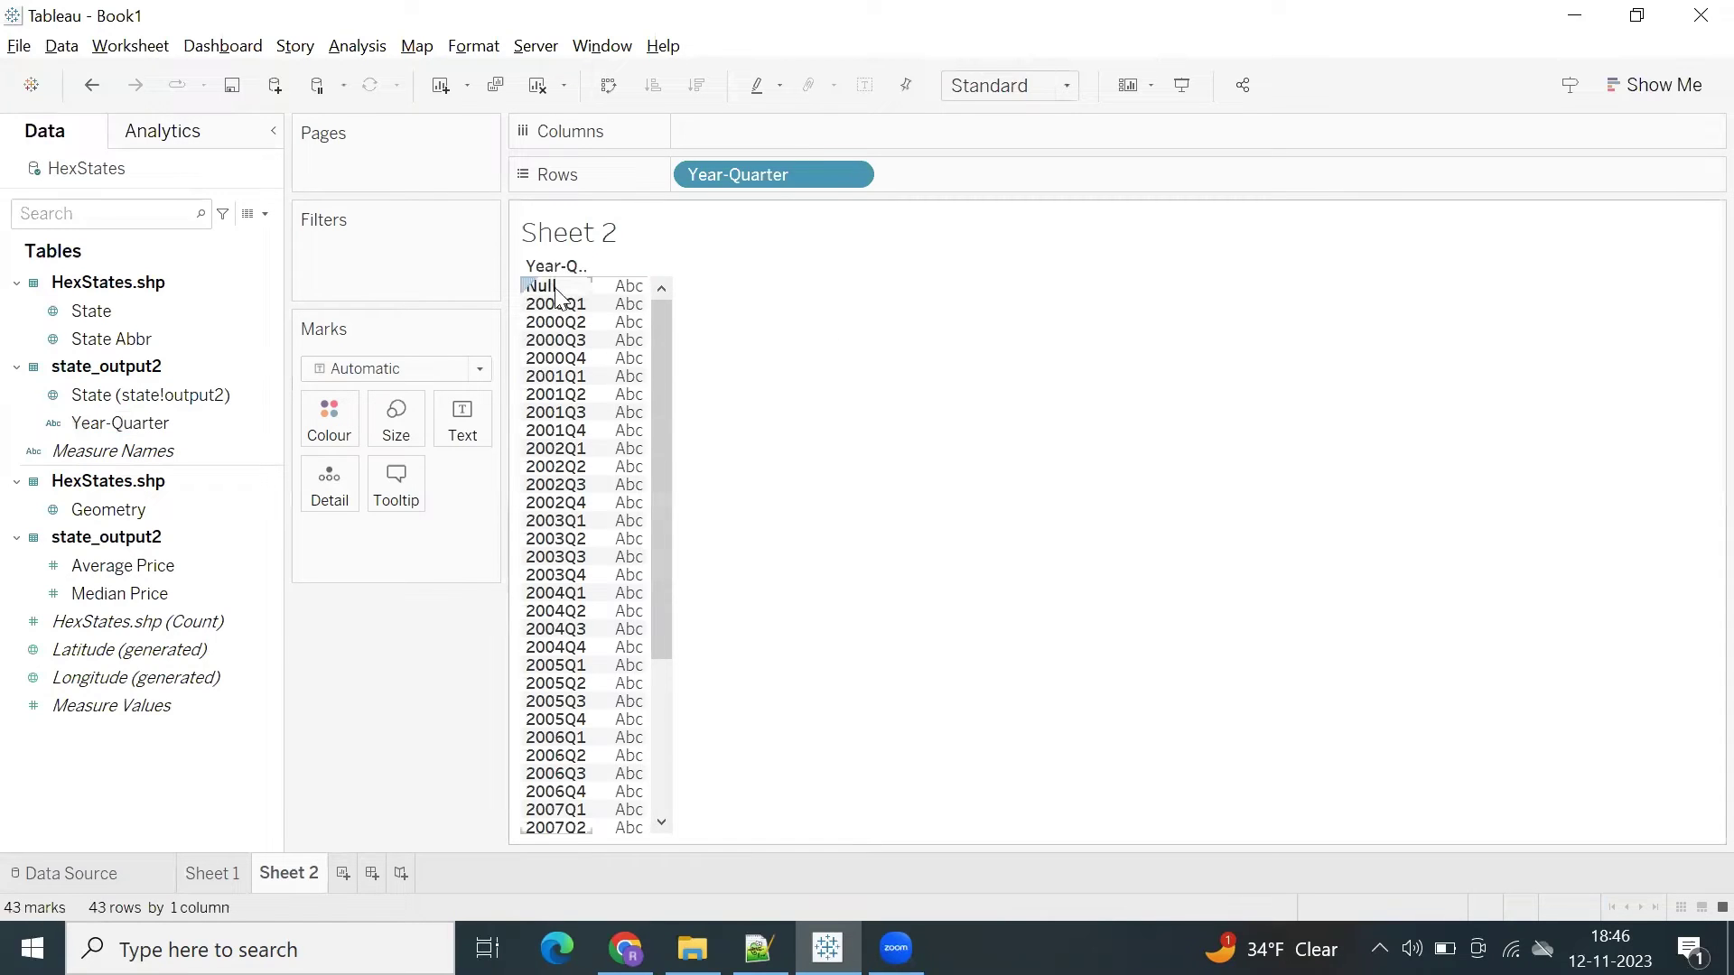
# Try hiding the Null value in the Year-Quarter rows, and undo it
pyautogui.rightClick(557, 295)
pyautogui.click(618, 361)
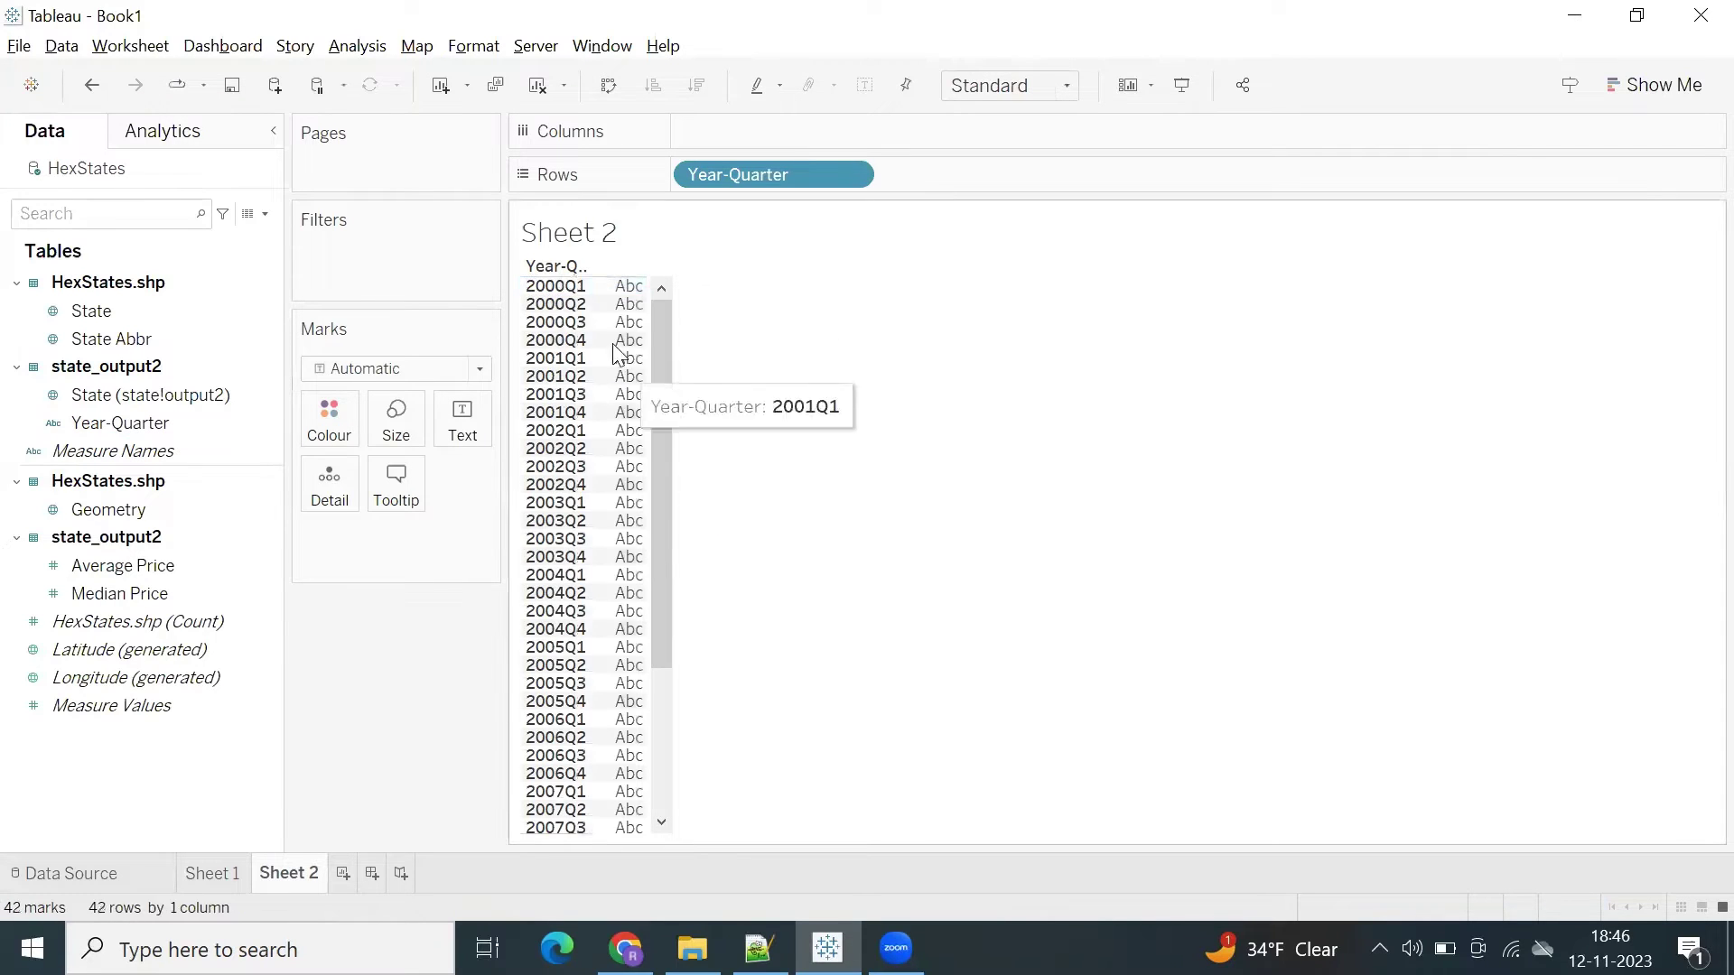
pyautogui.hotkey('ctrl', 'z')
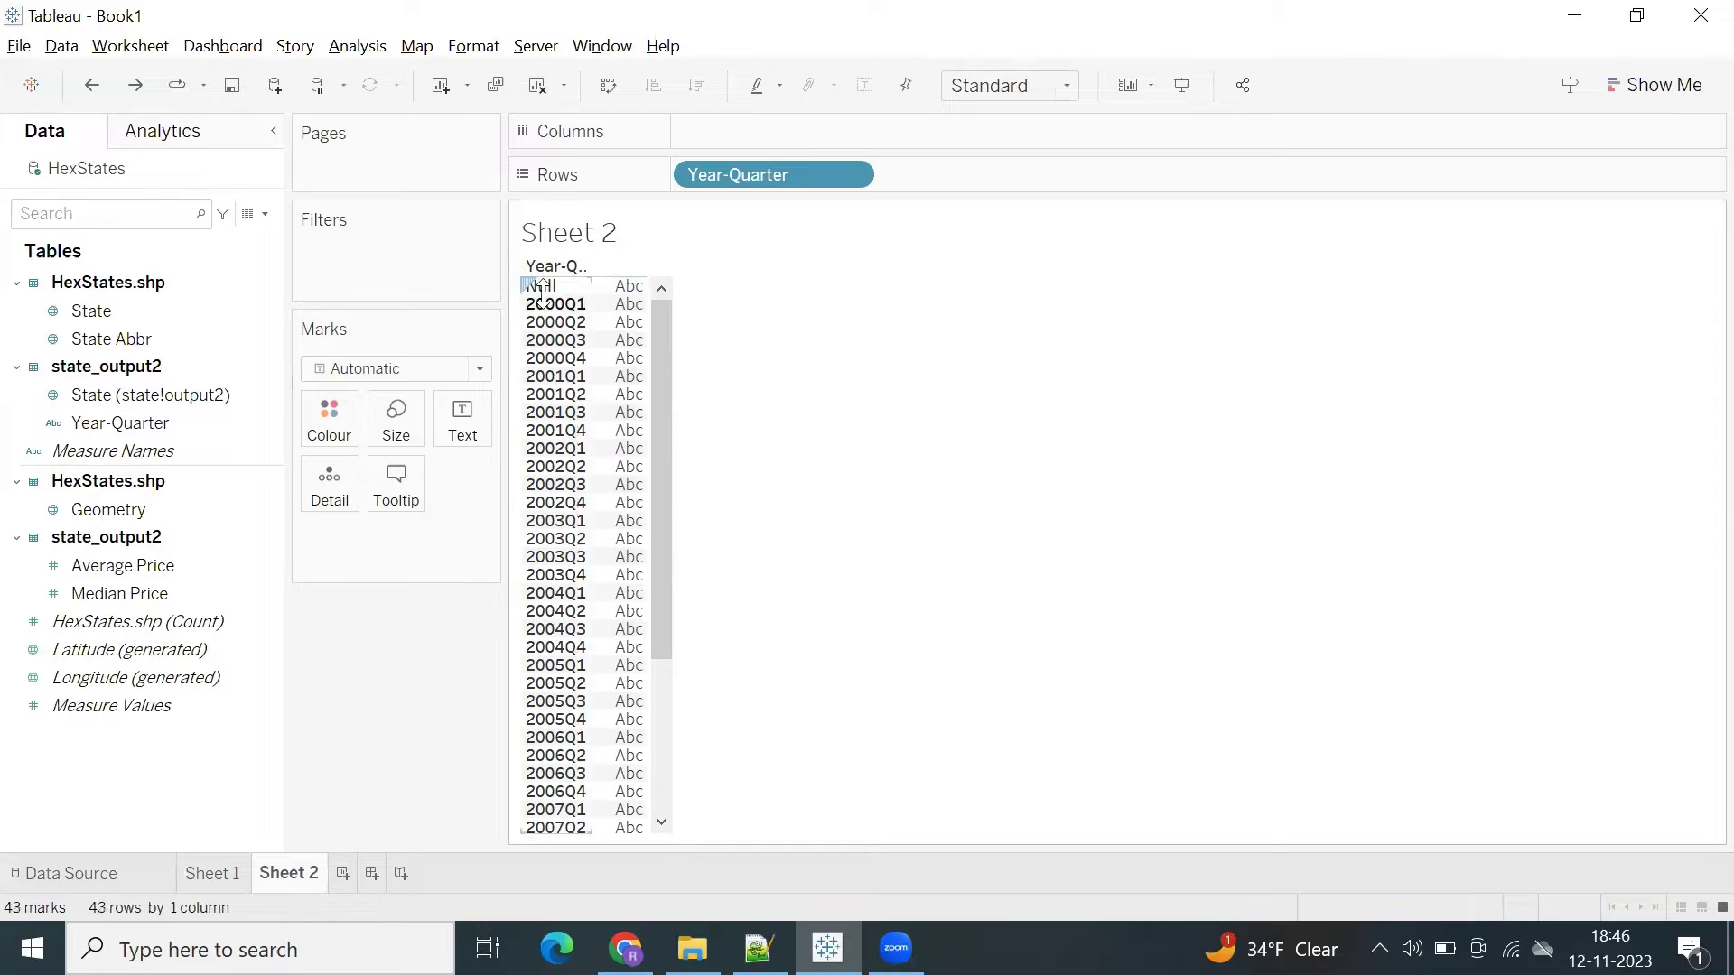
# Exclude the Null value from the Year-Quarter rows with a filter
pyautogui.rightClick(543, 289)
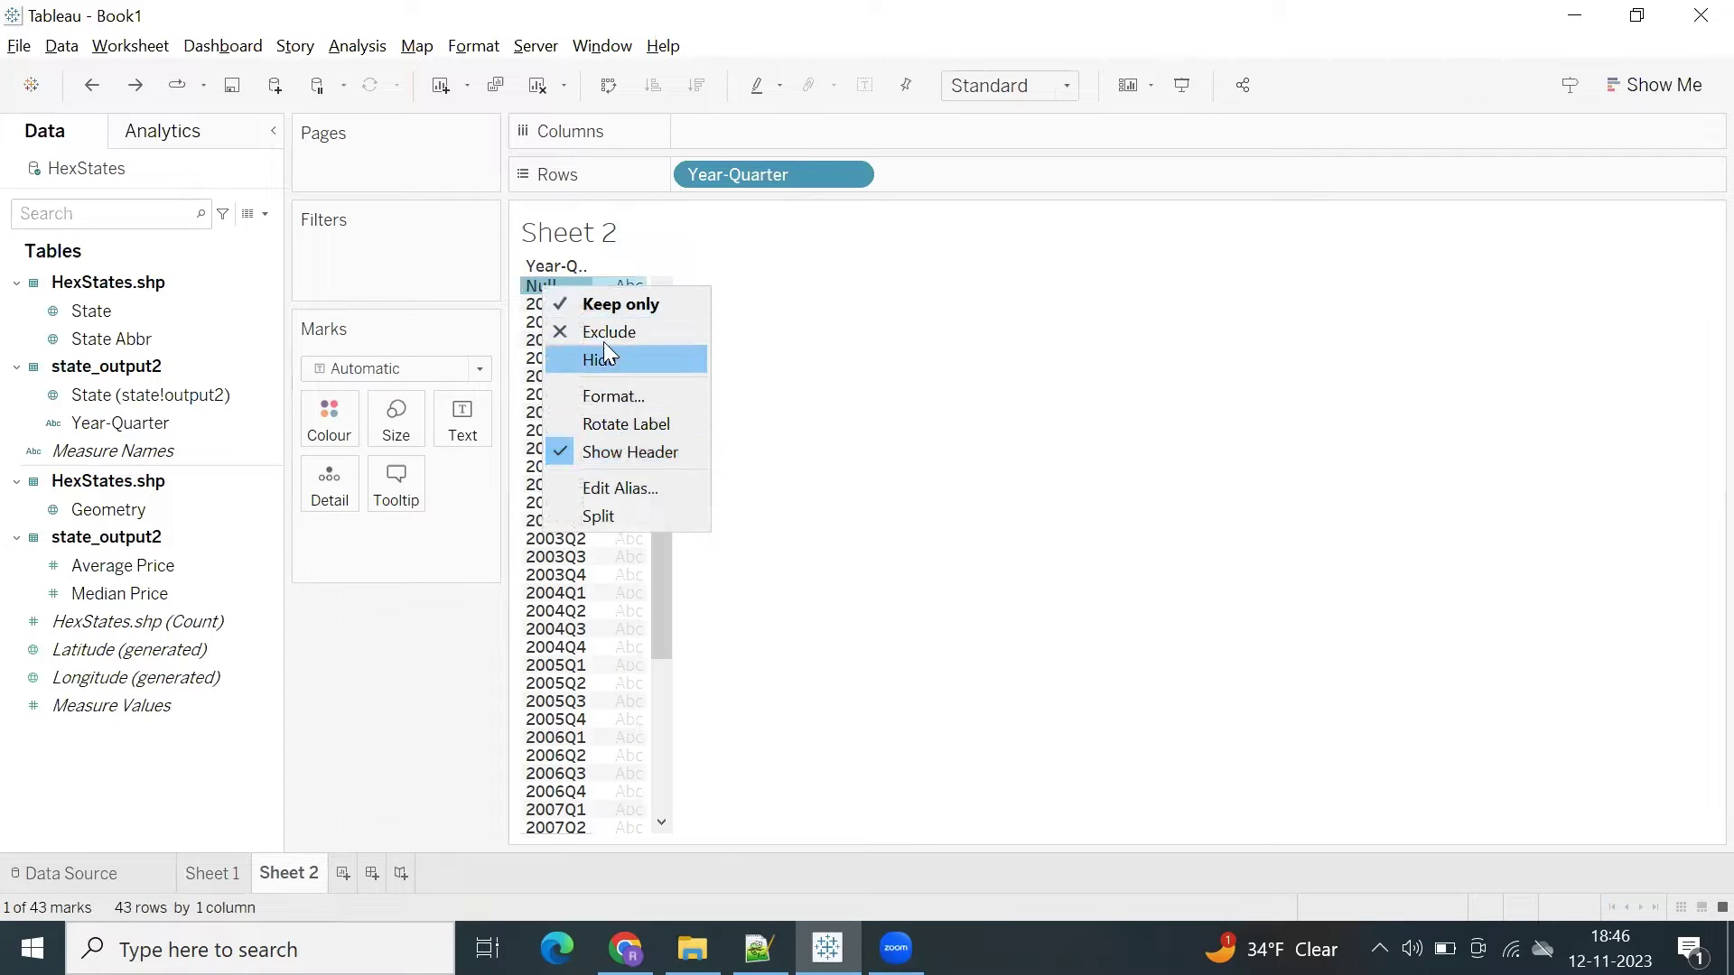
pyautogui.click(609, 331)
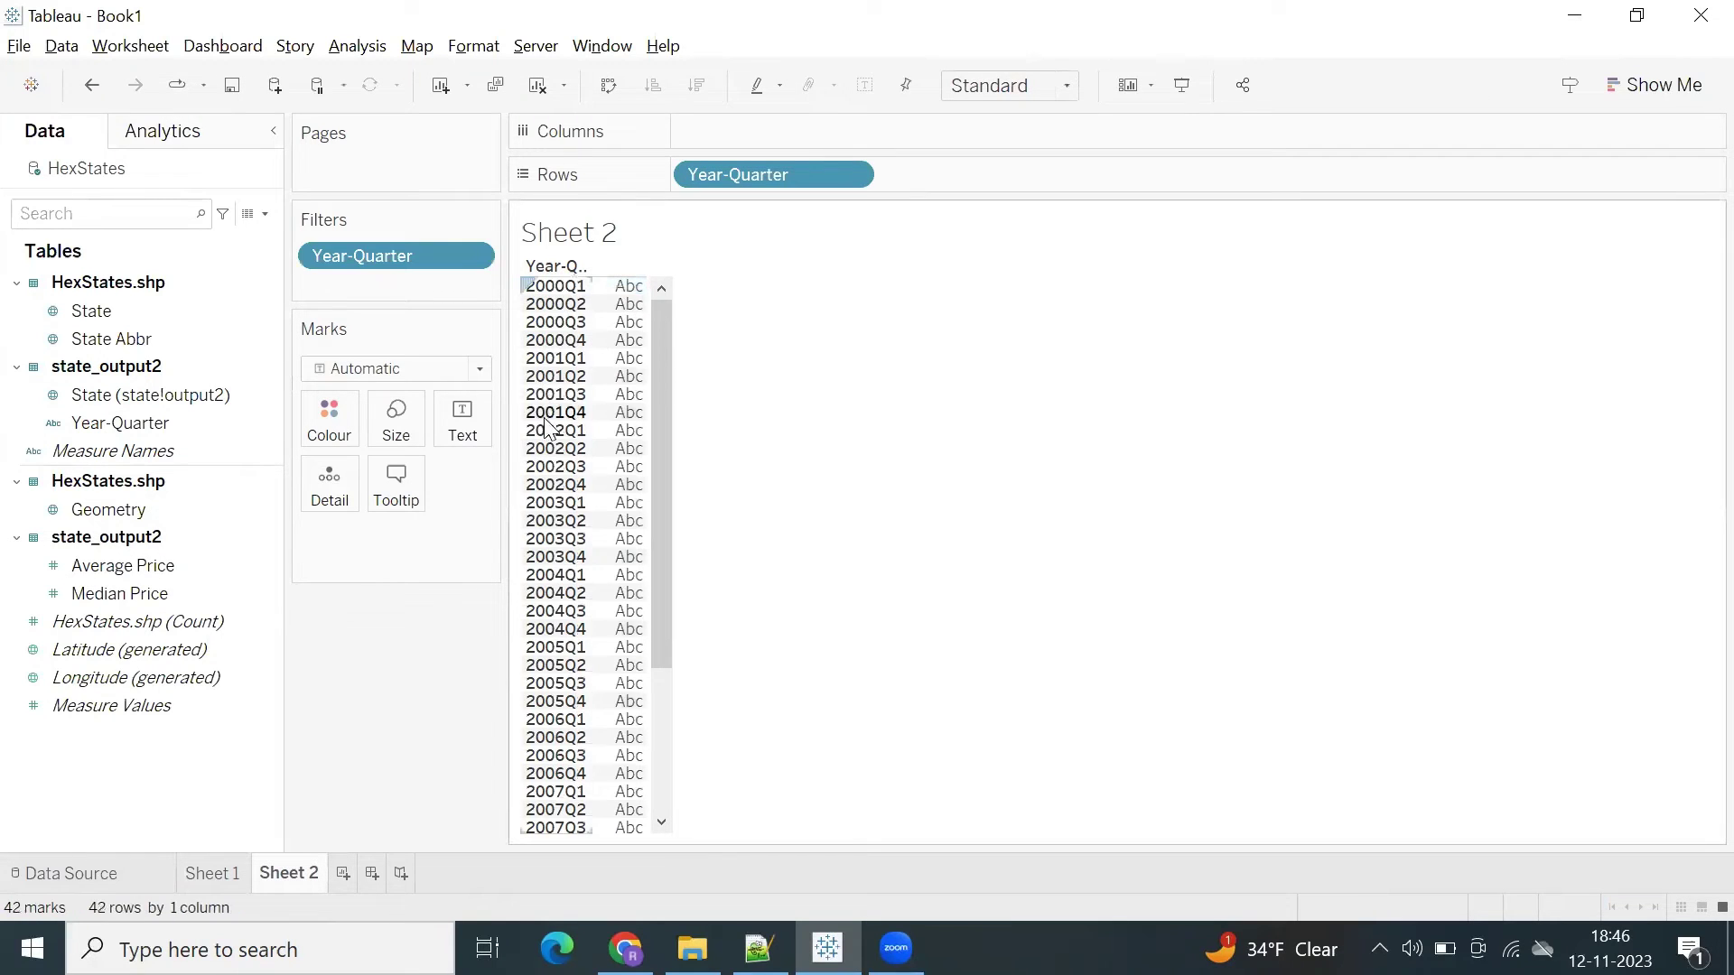
pyautogui.click(98, 508)
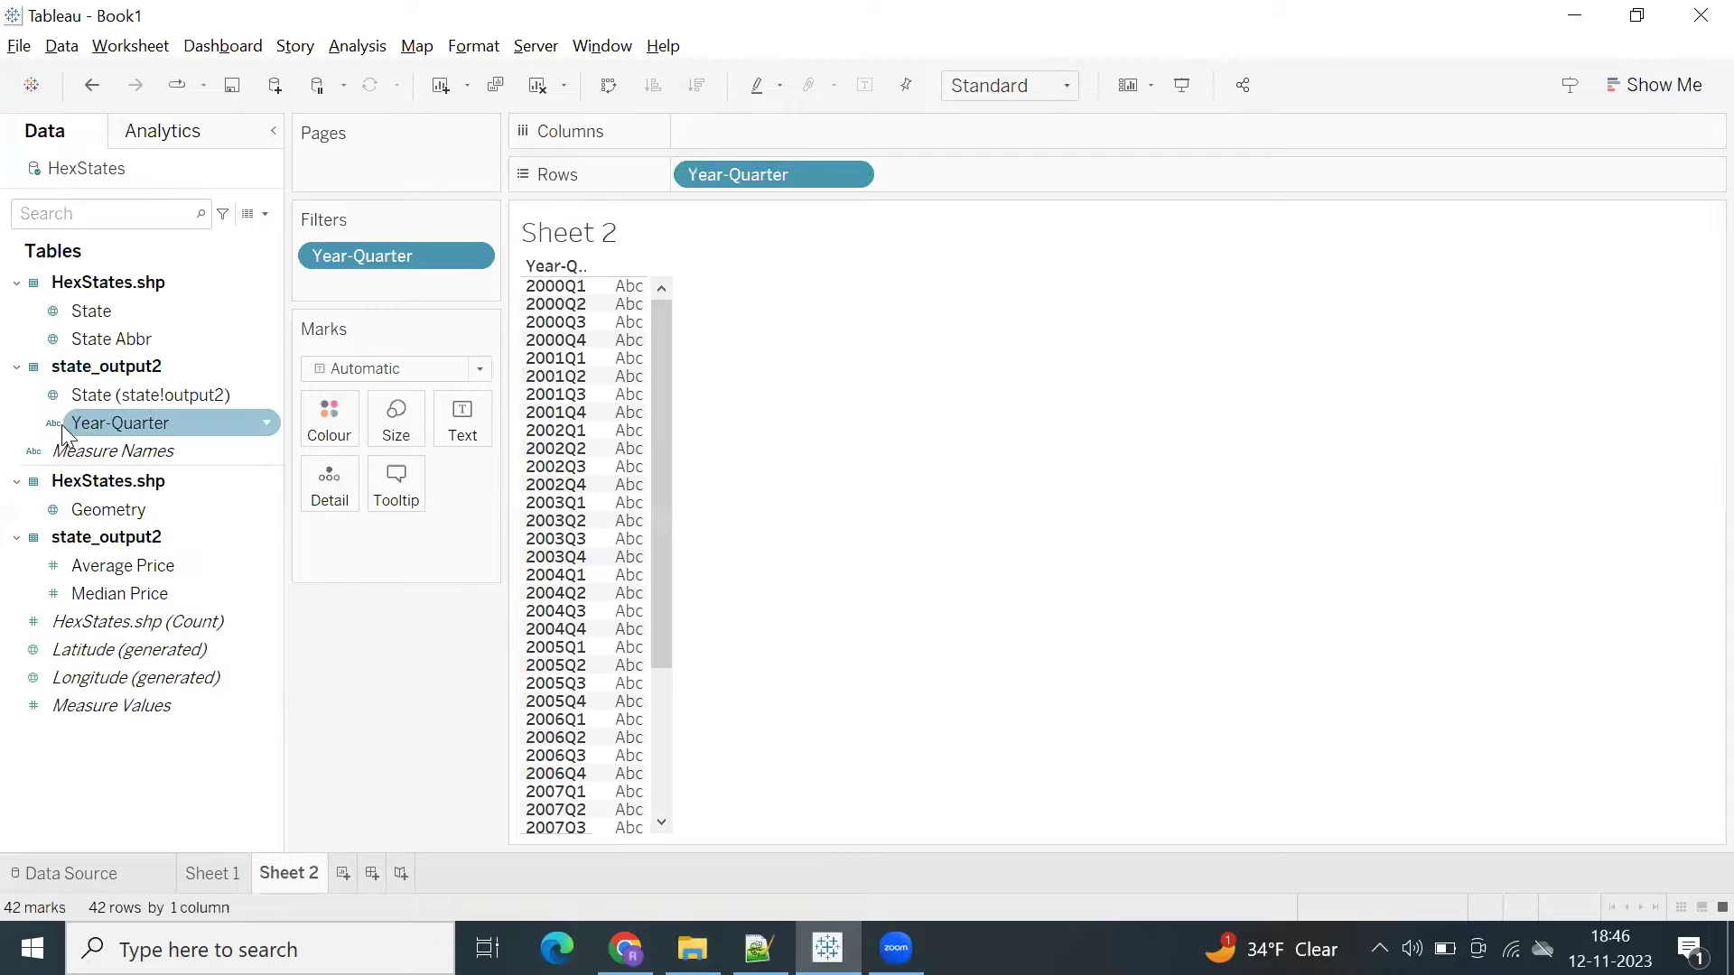
# Start a calculated field that extracts the first four characters of the quarter field, using LEFT([Year-Quarter],4)
pyautogui.rightClick(159, 784)
pyautogui.click(273, 443)
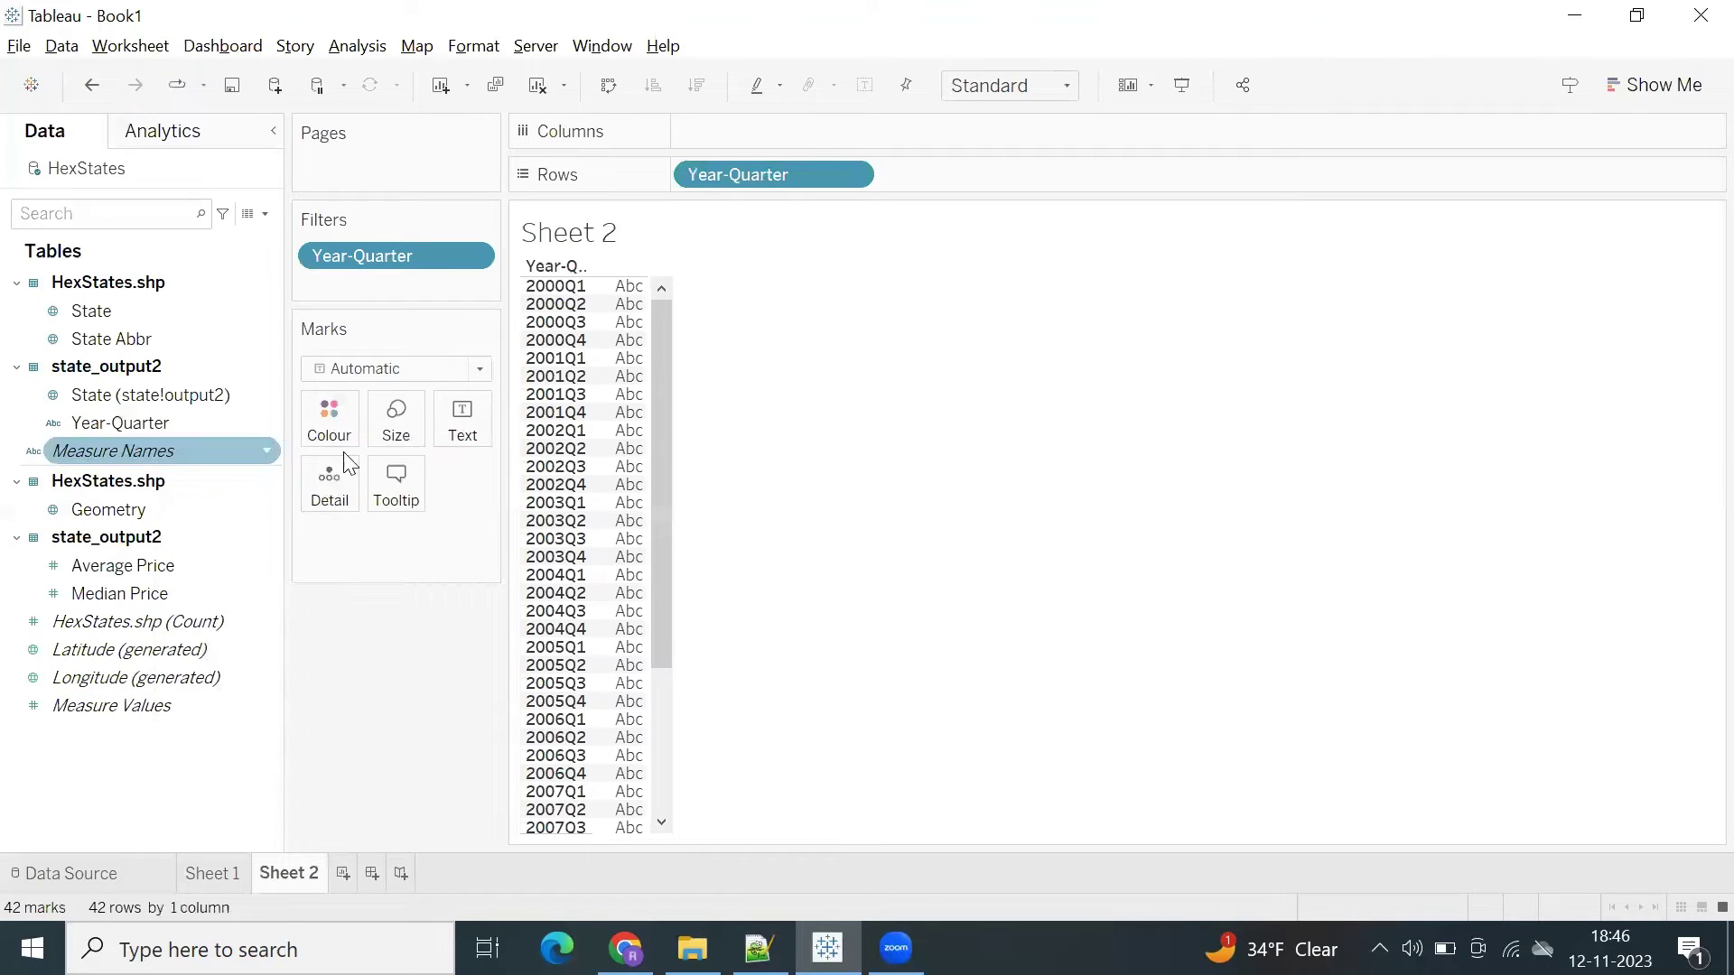
pyautogui.write('lef')
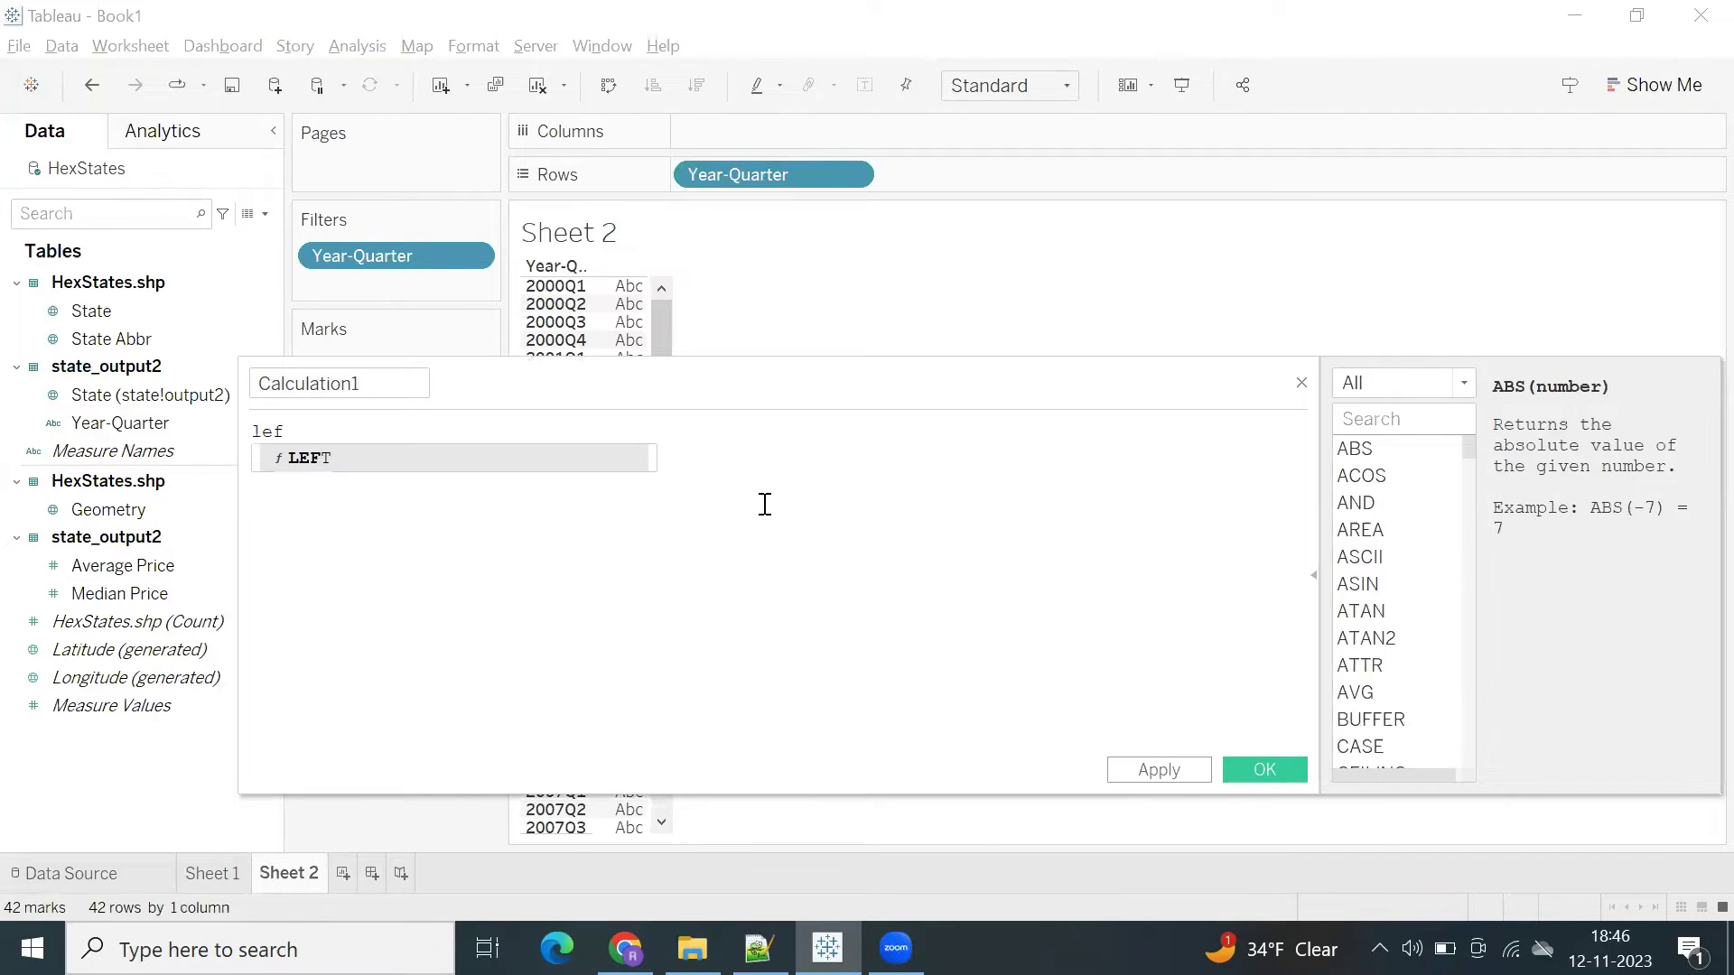
pyautogui.press('Return')
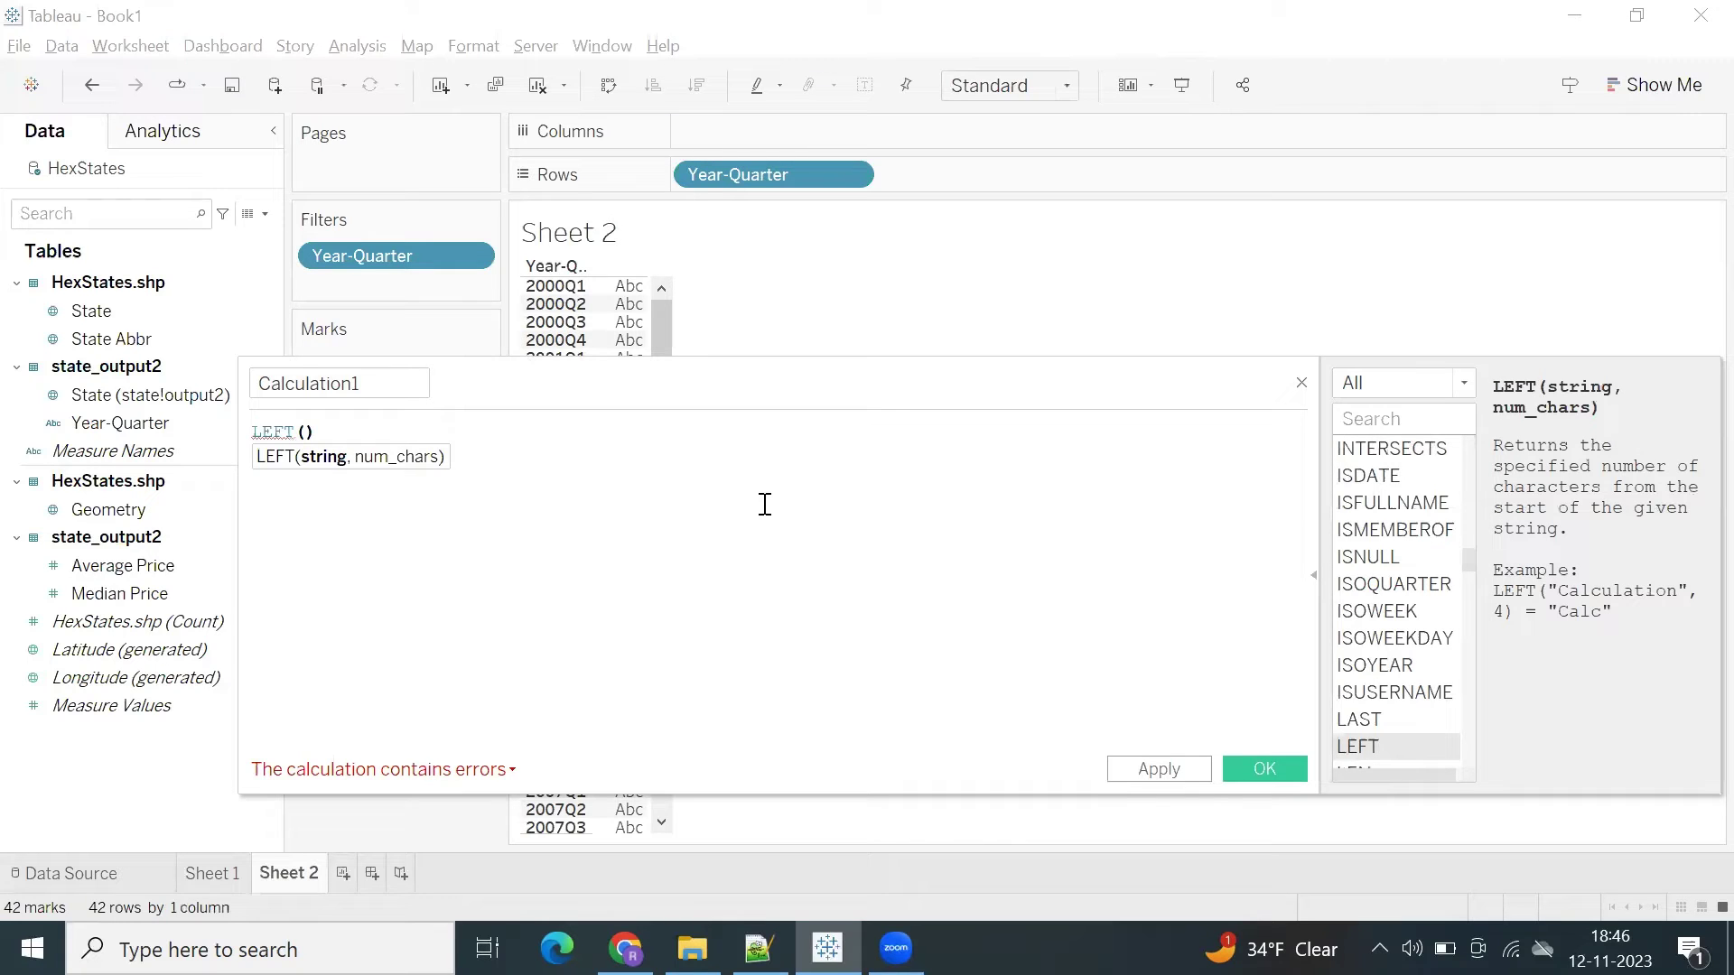
pyautogui.write('yea')
pyautogui.press('Down')
pyautogui.press('Return')
pyautogui.write(',4')
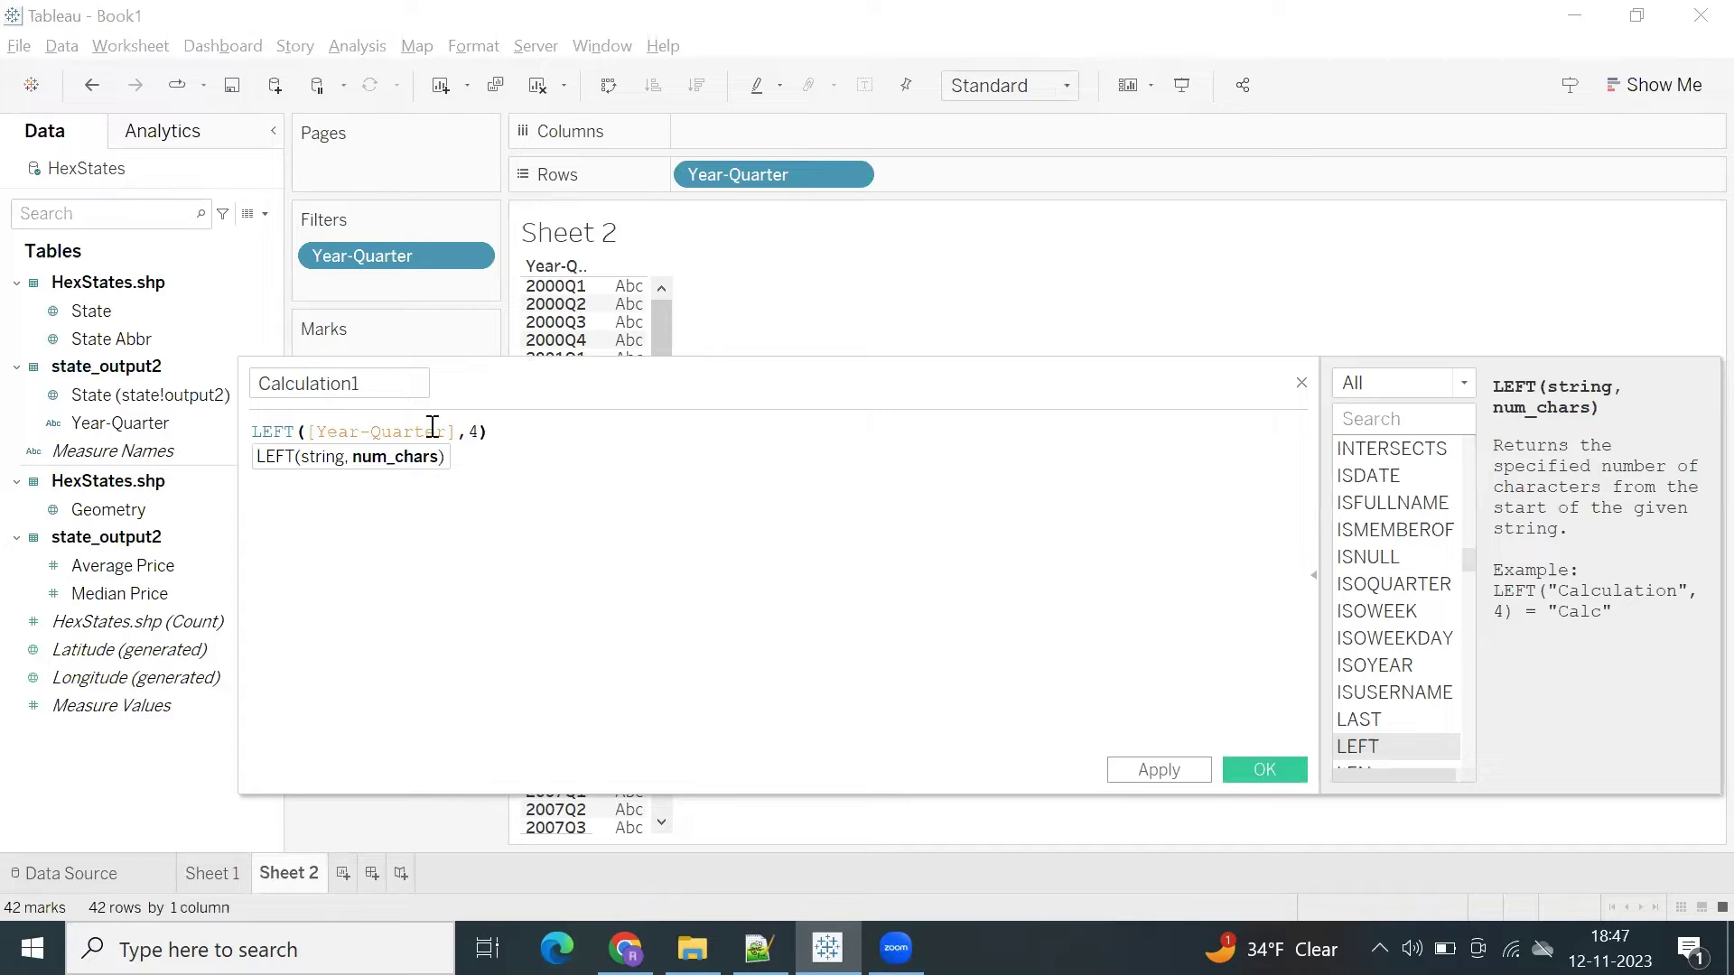
# Name the calculated field Year, save it, and add it to the rows beside Year-Quarter
pyautogui.doubleClick(263, 379)
pyautogui.write('Year')
pyautogui.click(1129, 773)
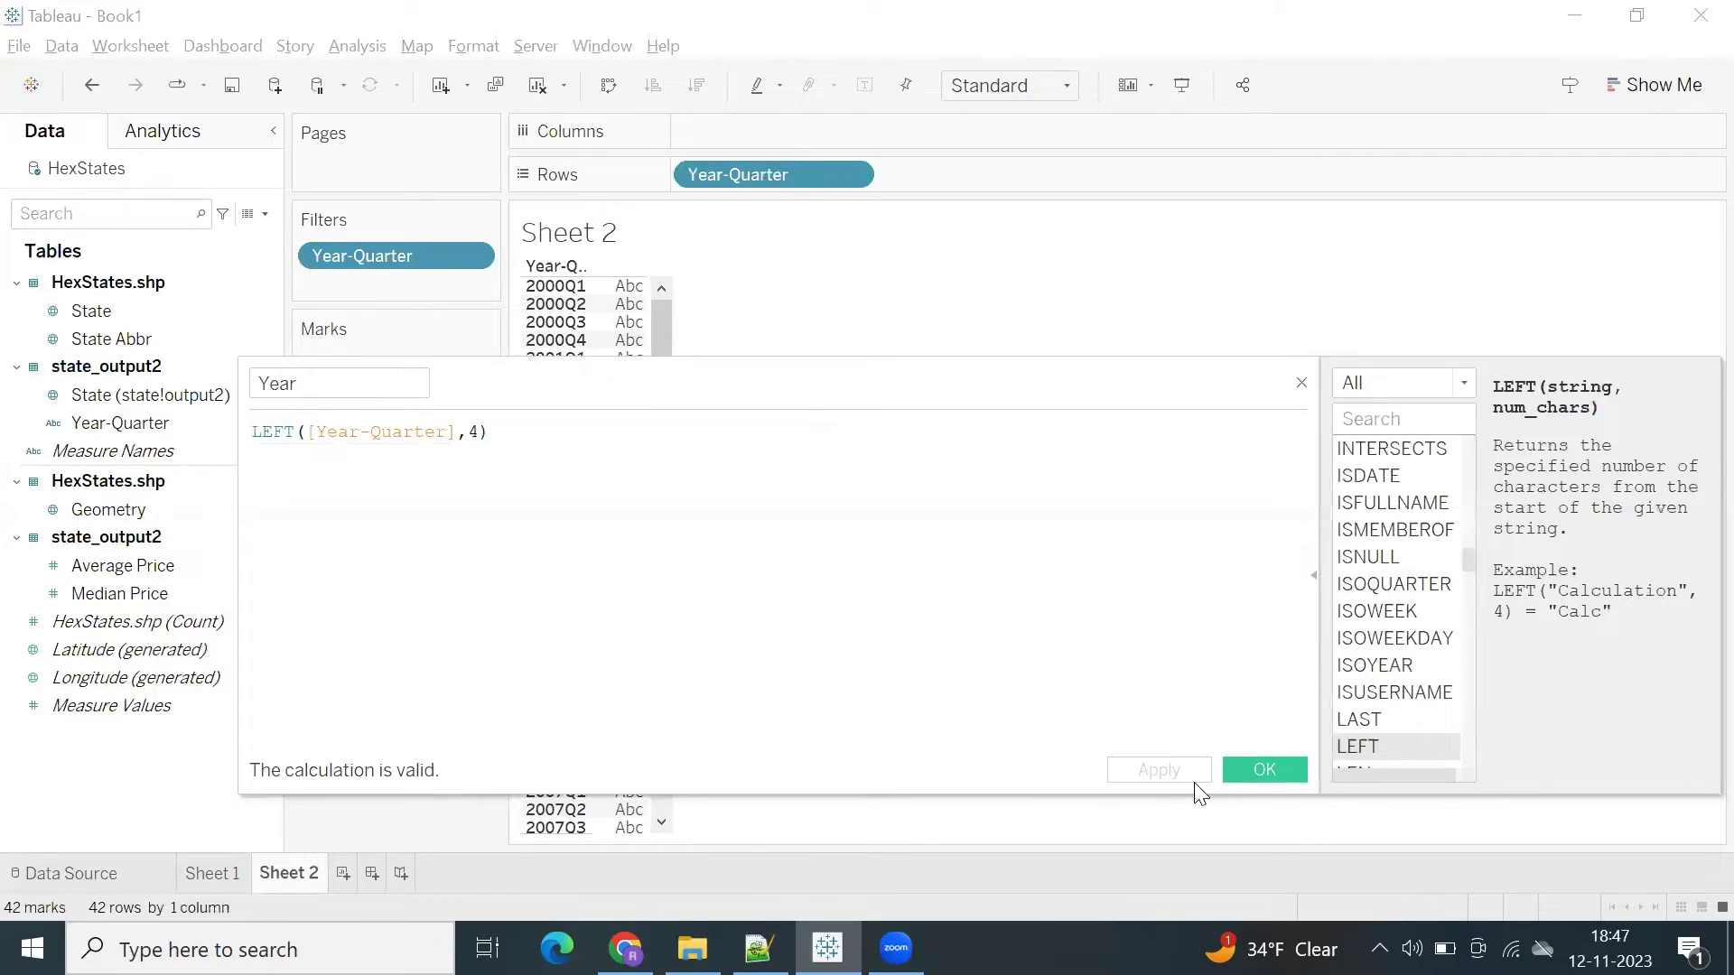
pyautogui.click(1237, 768)
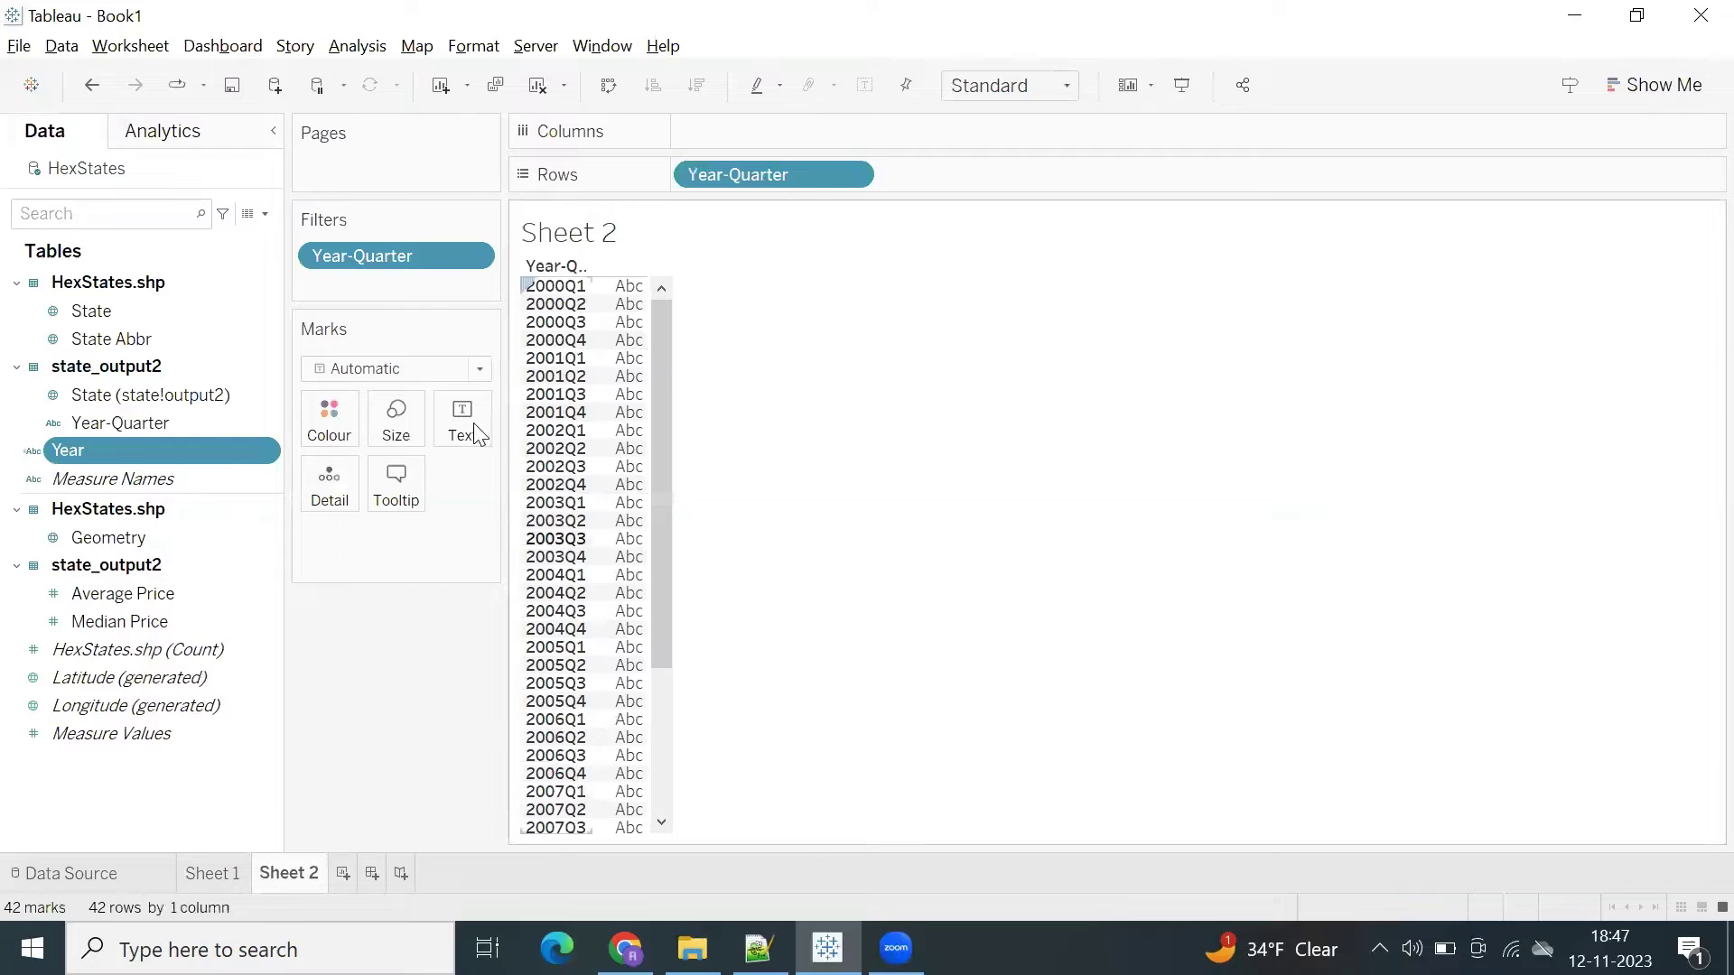
pyautogui.doubleClick(168, 447)
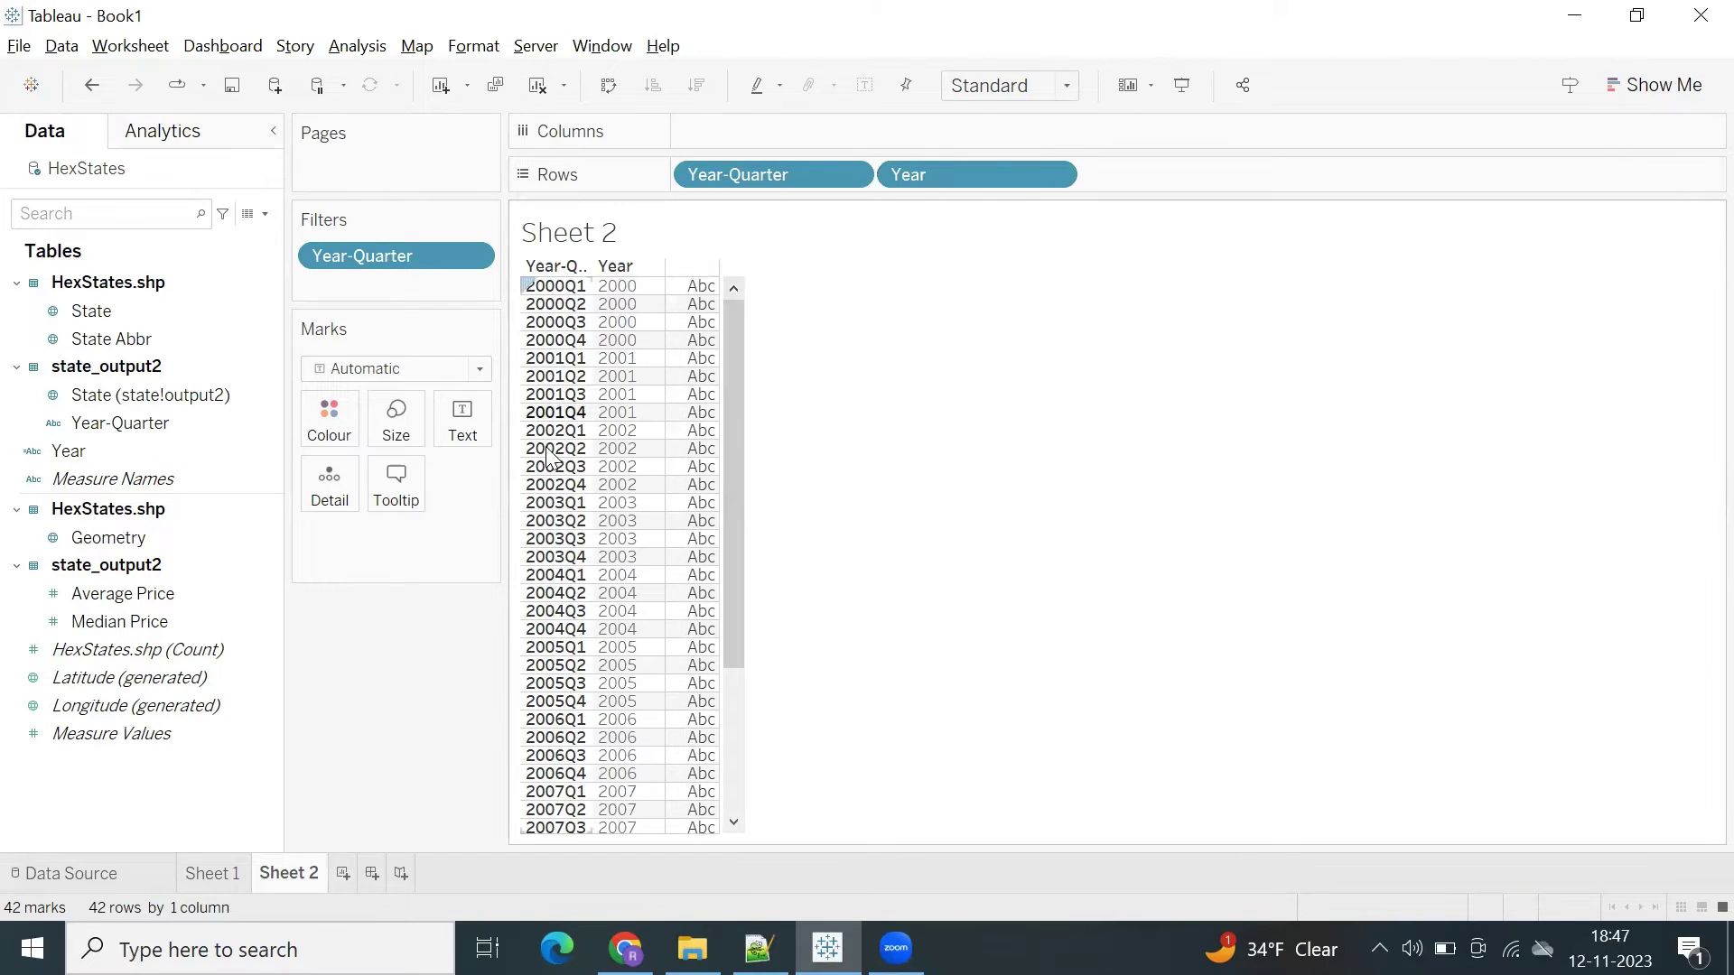
# Start a calculated field that extracts the last two characters of the quarter field, using RIGHT([Year-Quarter],2)
pyautogui.rightClick(94, 795)
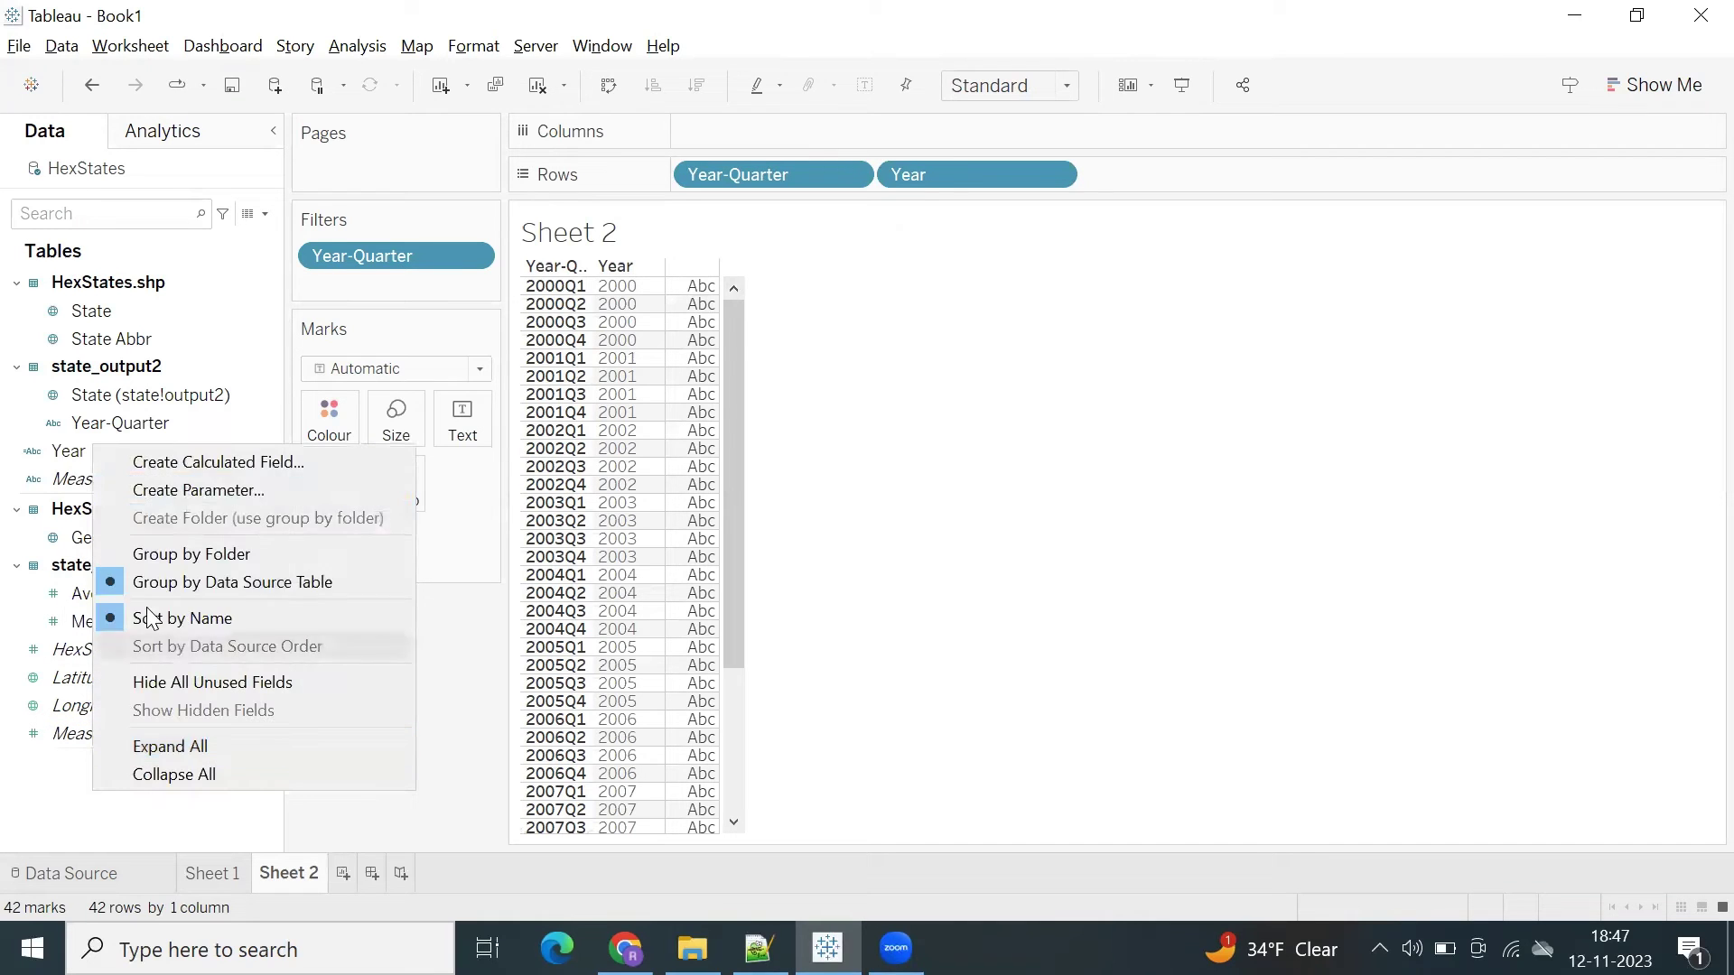
pyautogui.click(181, 468)
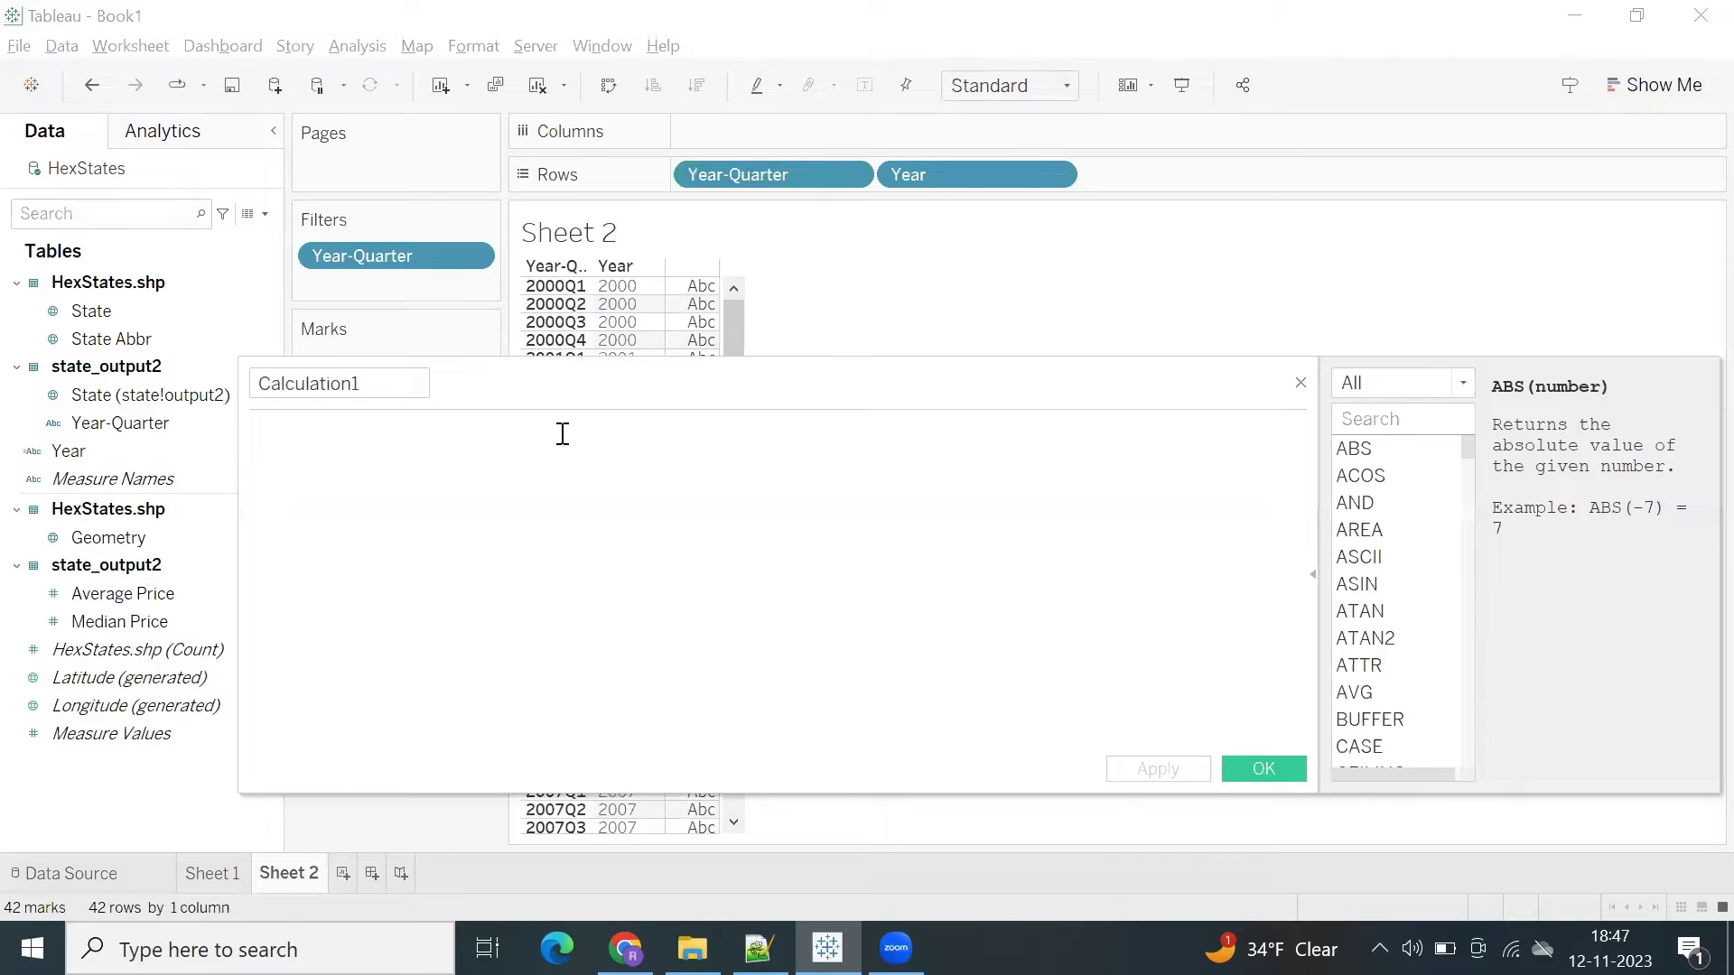
pyautogui.write('rig')
pyautogui.press('Return')
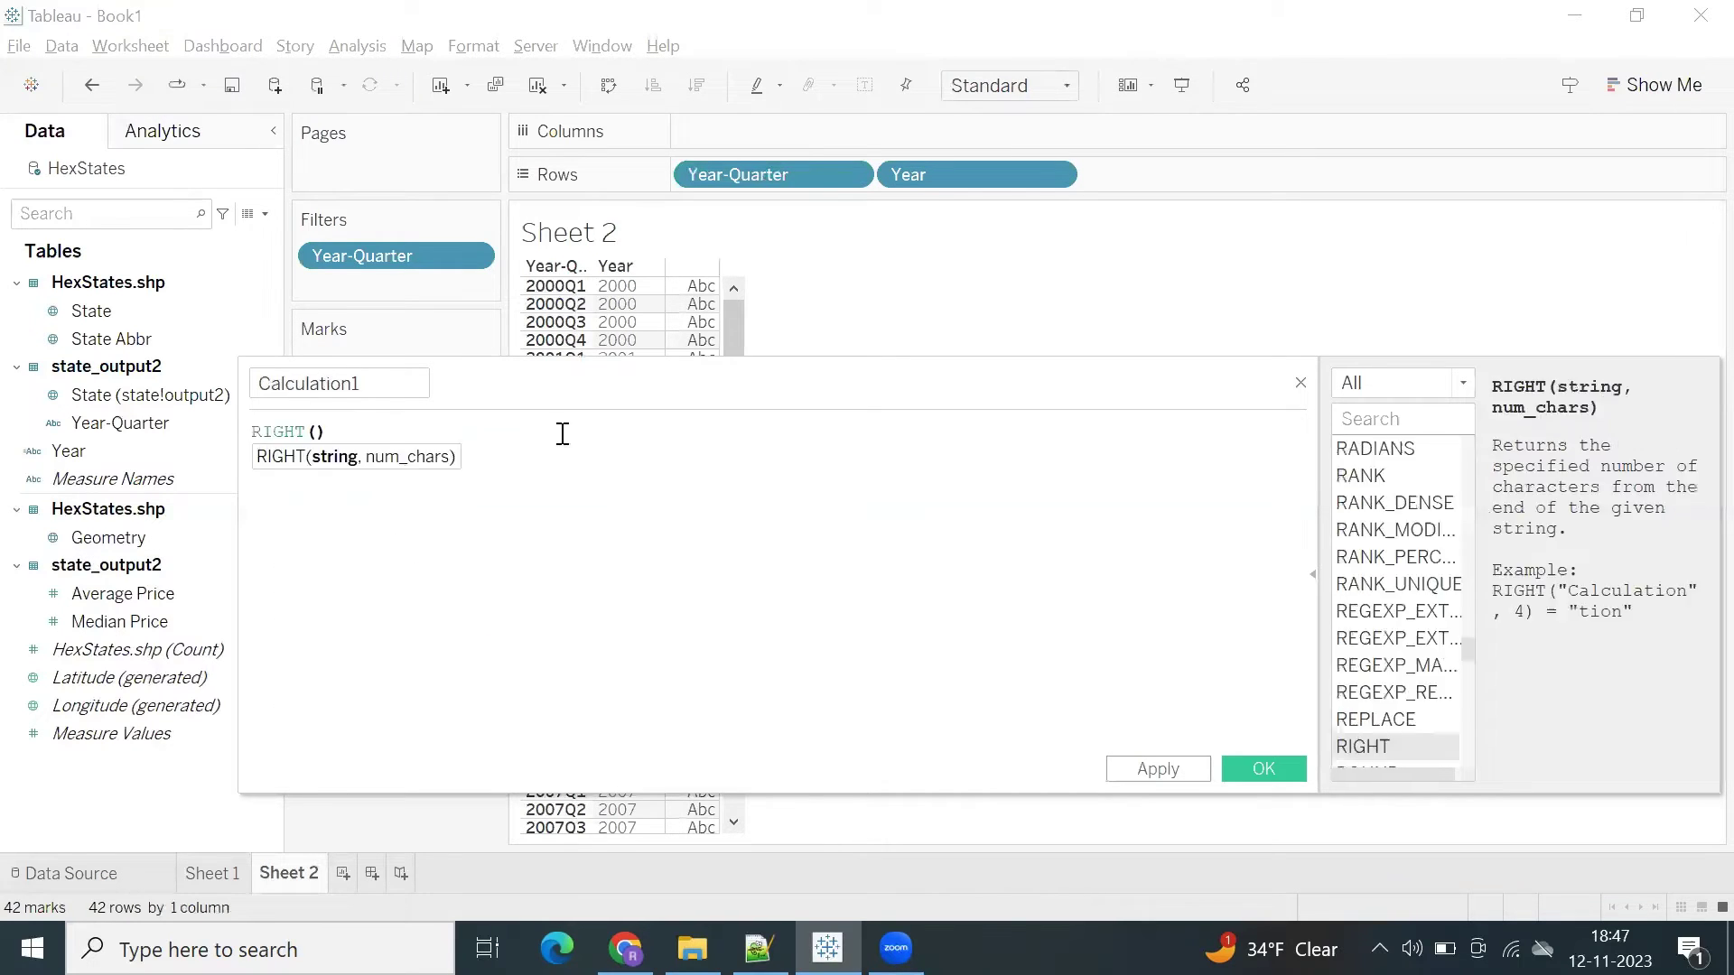
pyautogui.write('year')
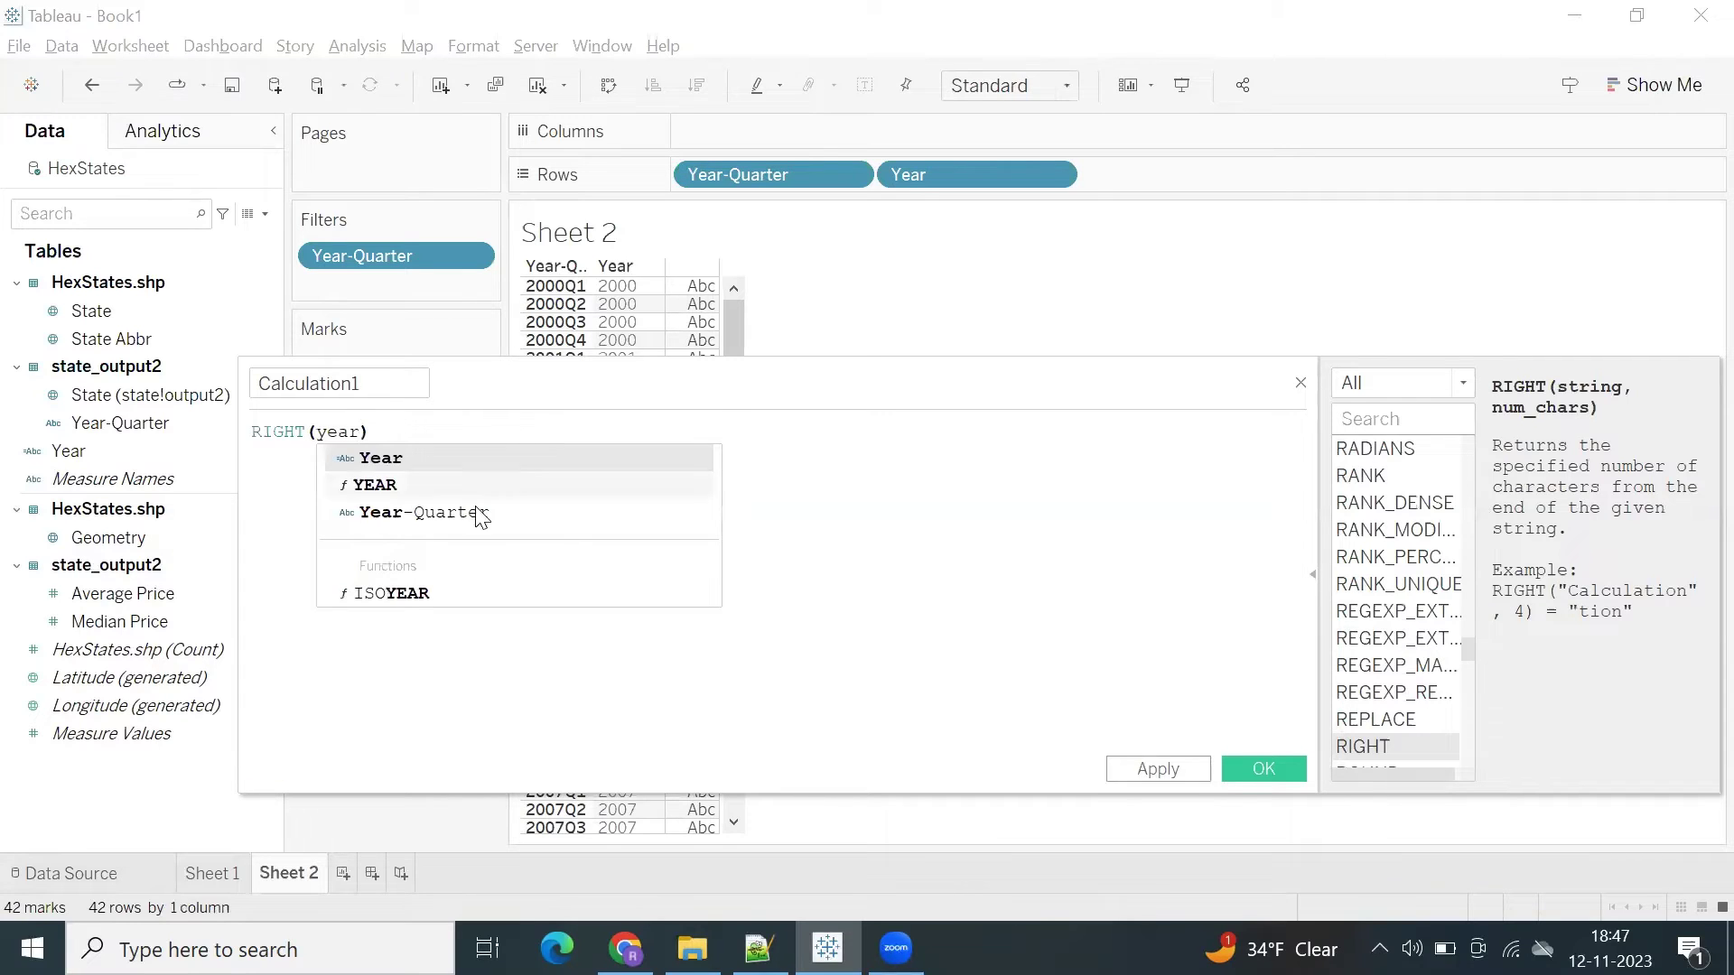
pyautogui.click(476, 512)
pyautogui.write(',2')
# Name the calculated field Qtr, save it, and add it to the rows after Year
pyautogui.click(418, 386)
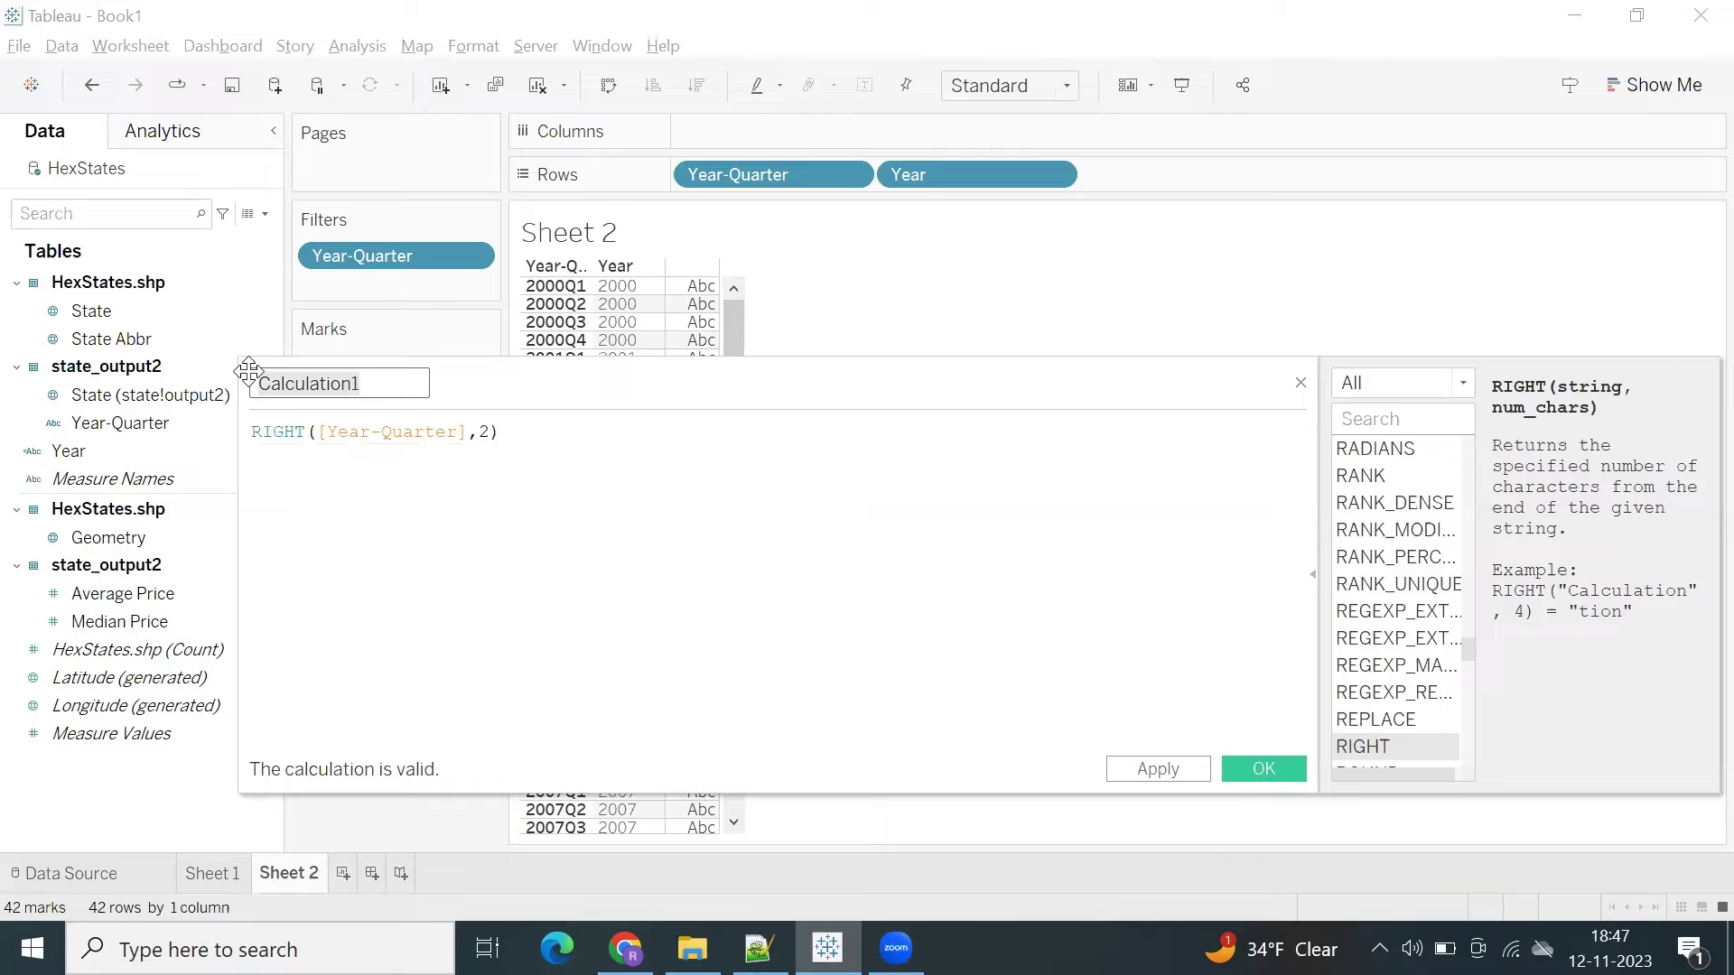
pyautogui.write('Qtr')
pyautogui.click(1158, 768)
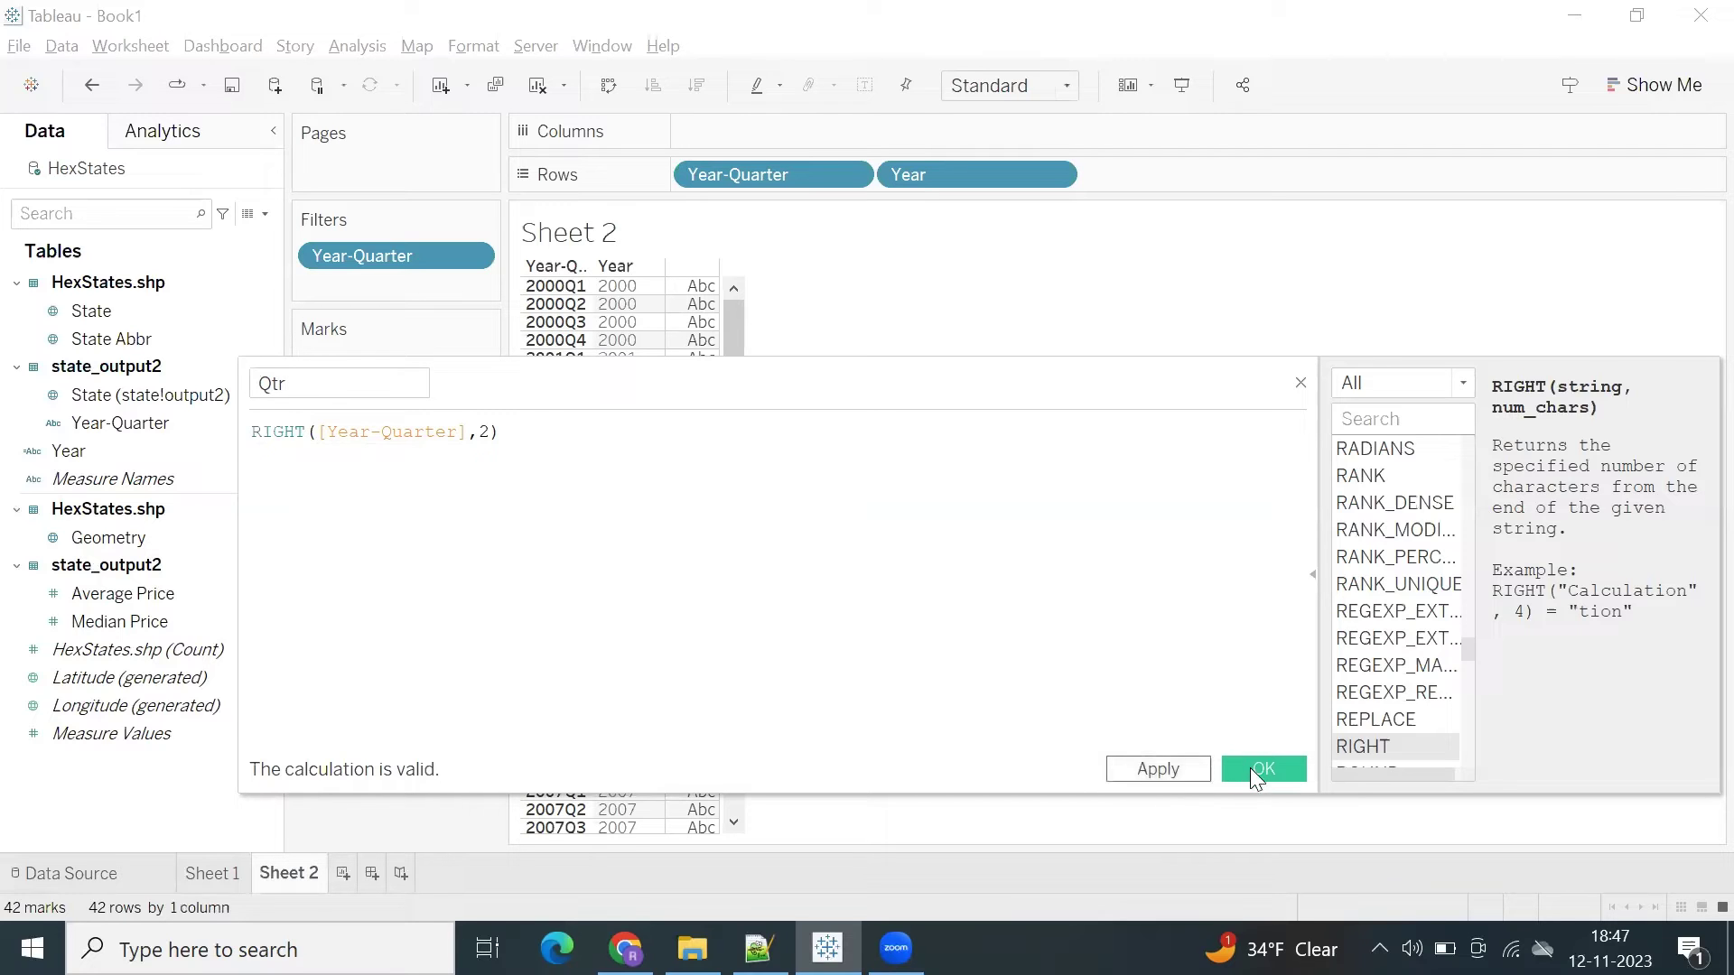
pyautogui.click(1239, 760)
pyautogui.doubleClick(153, 452)
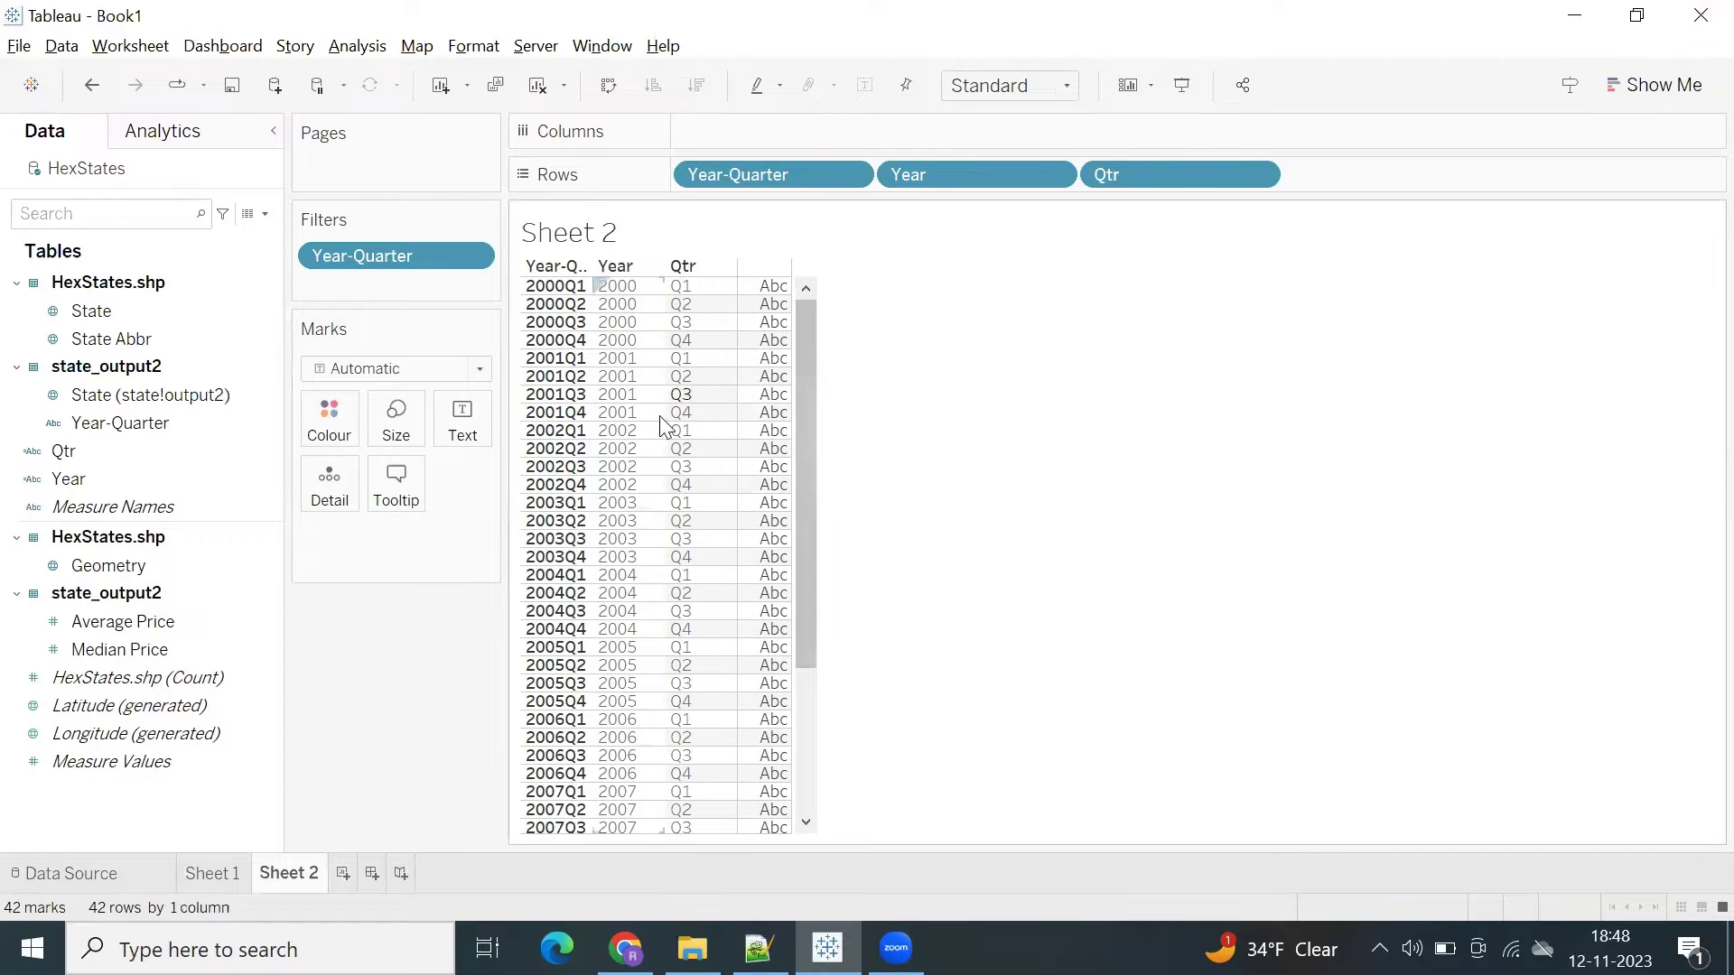
# Plot Geometry as a map on a new worksheet and set the background map's washout to 100%
pyautogui.click(343, 874)
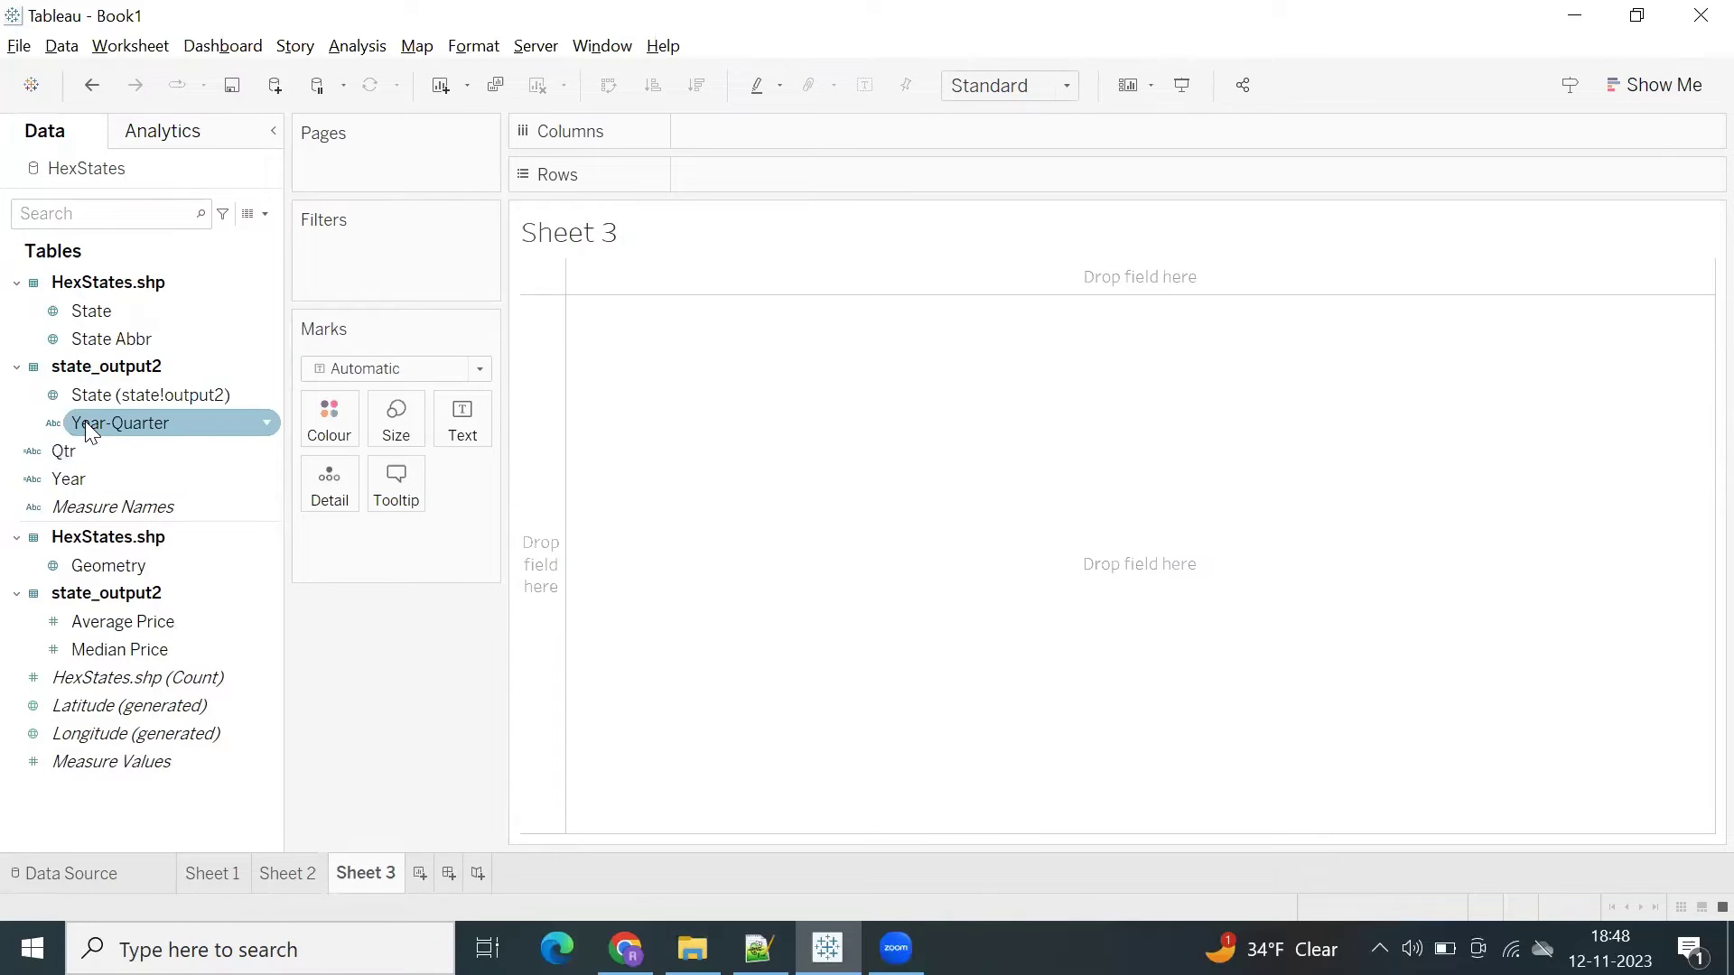
pyautogui.moveTo(108, 572); pyautogui.dragTo(662, 433)
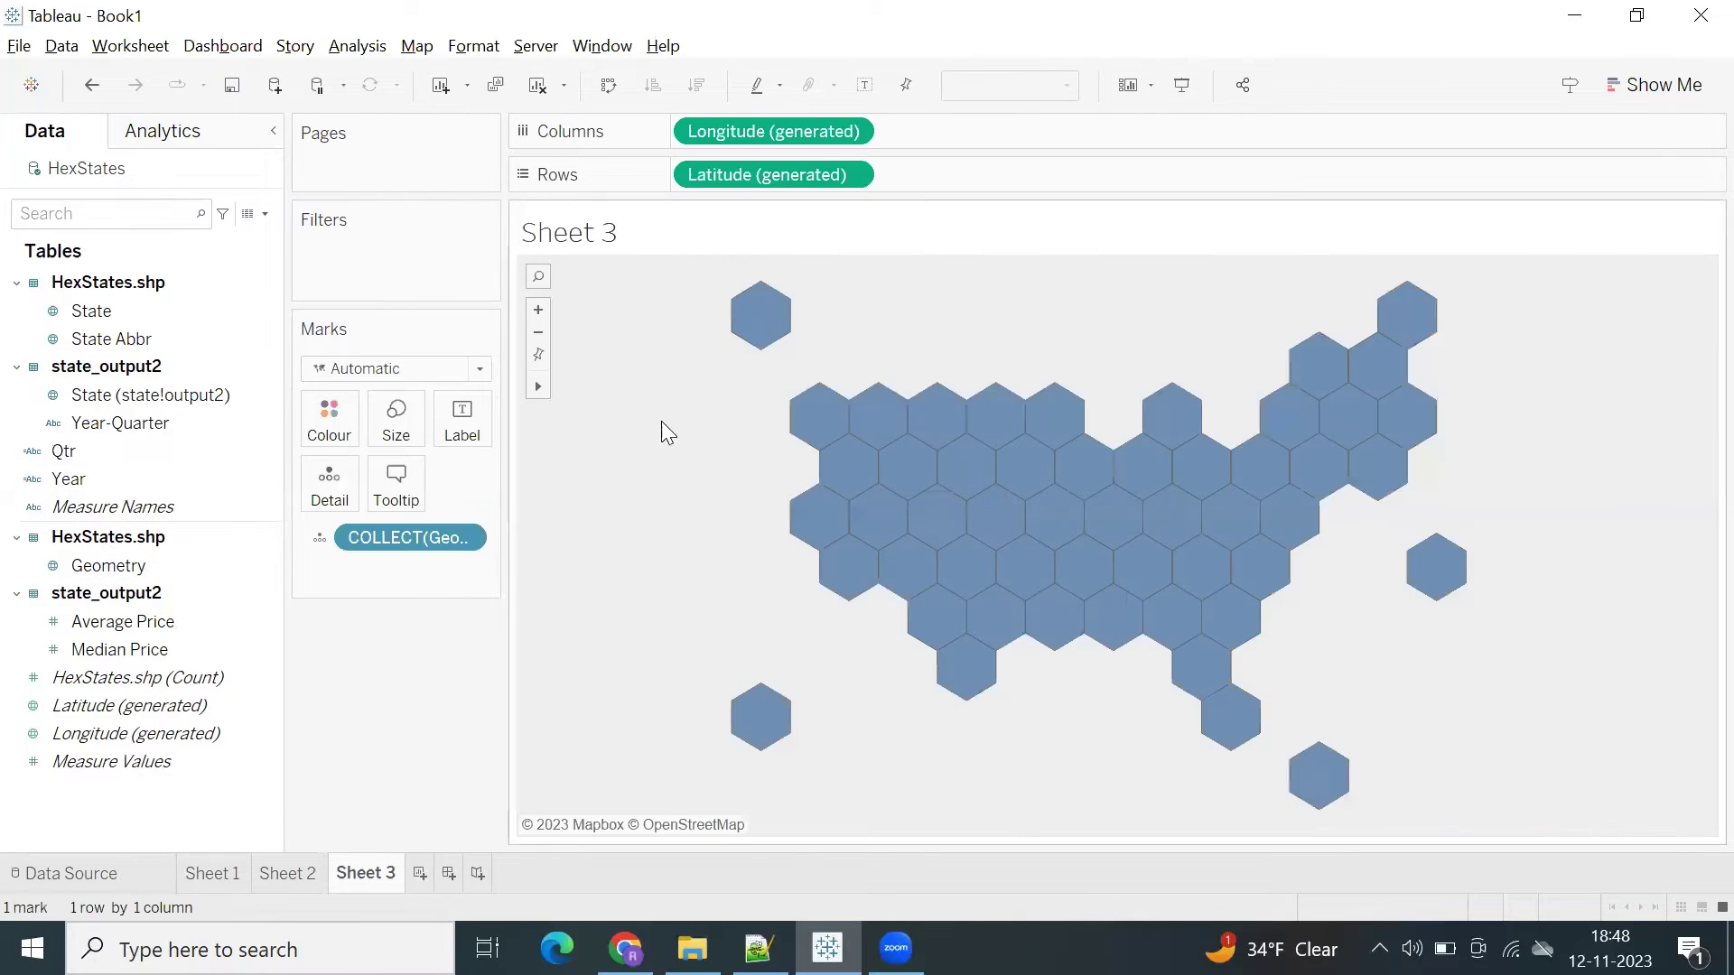
pyautogui.rightClick(621, 419)
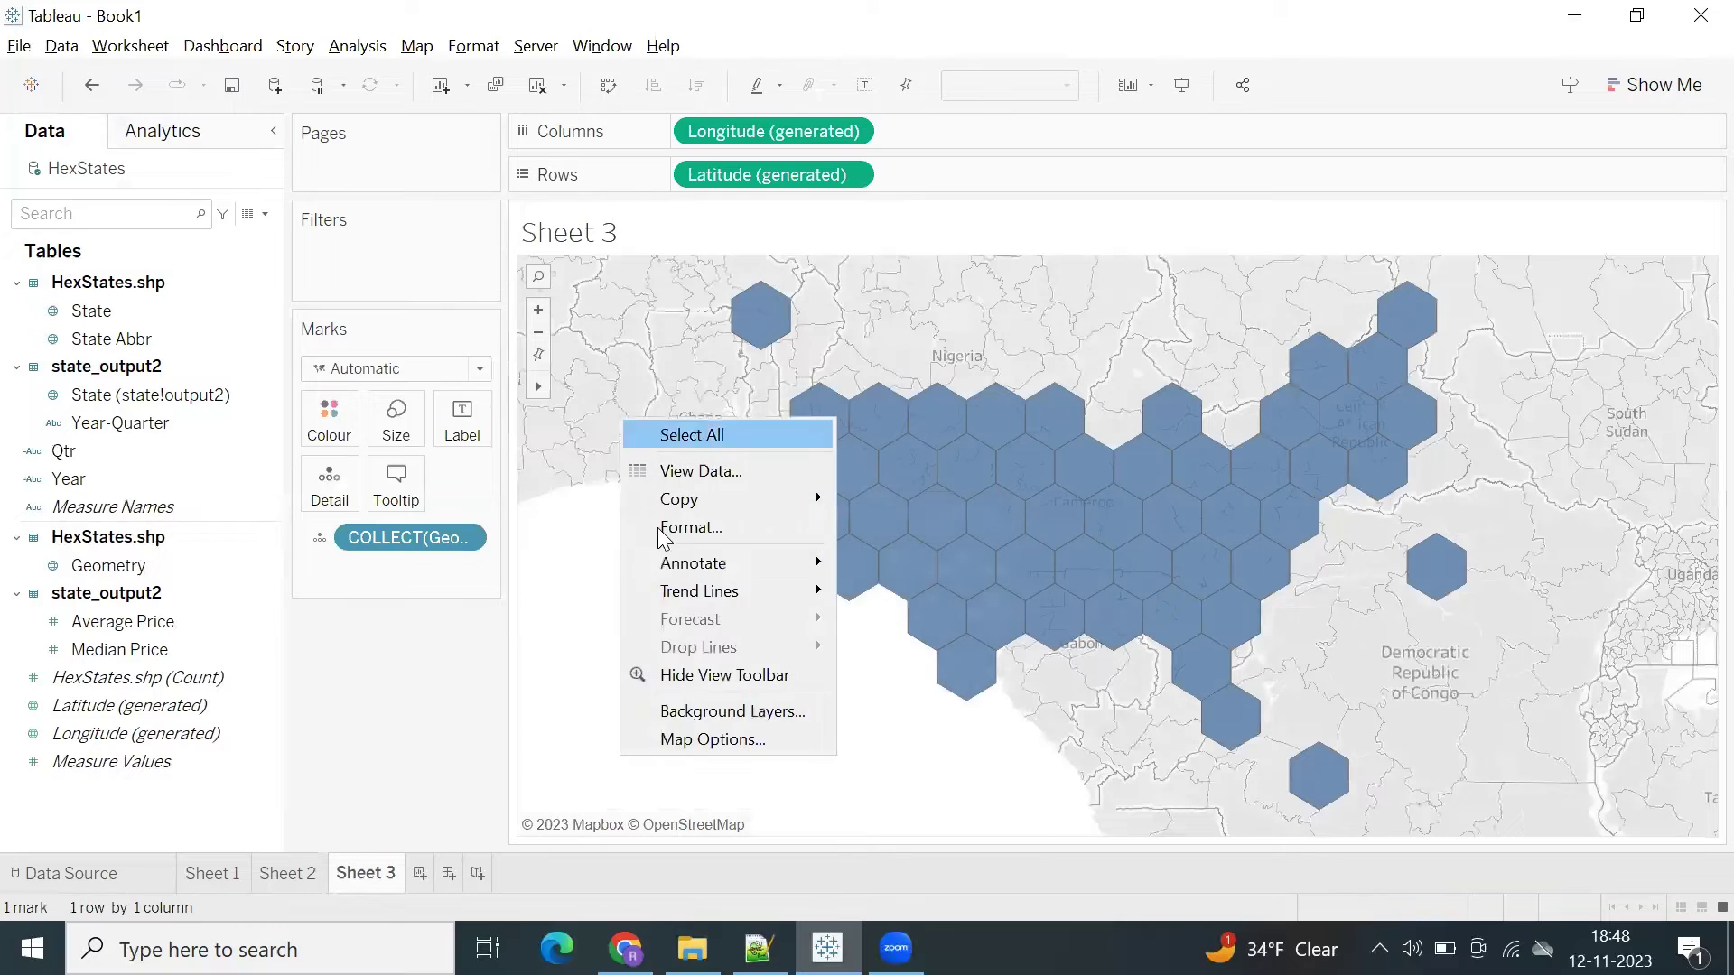
pyautogui.click(686, 711)
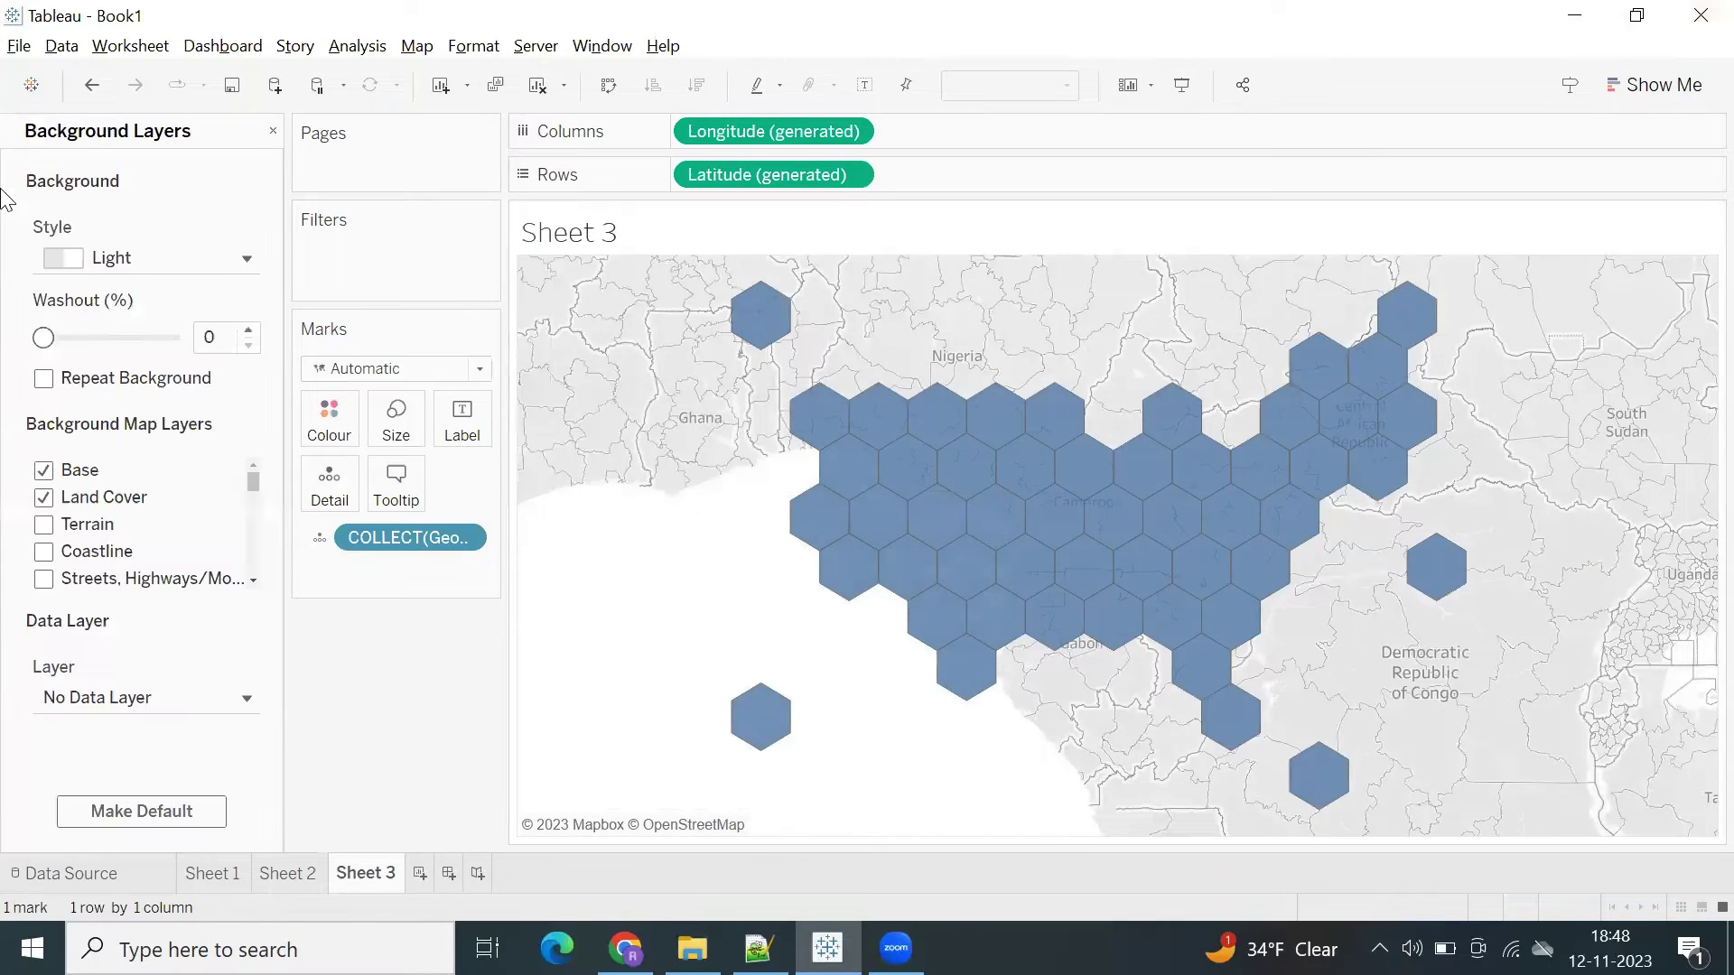
pyautogui.moveTo(74, 347); pyautogui.dragTo(179, 338)
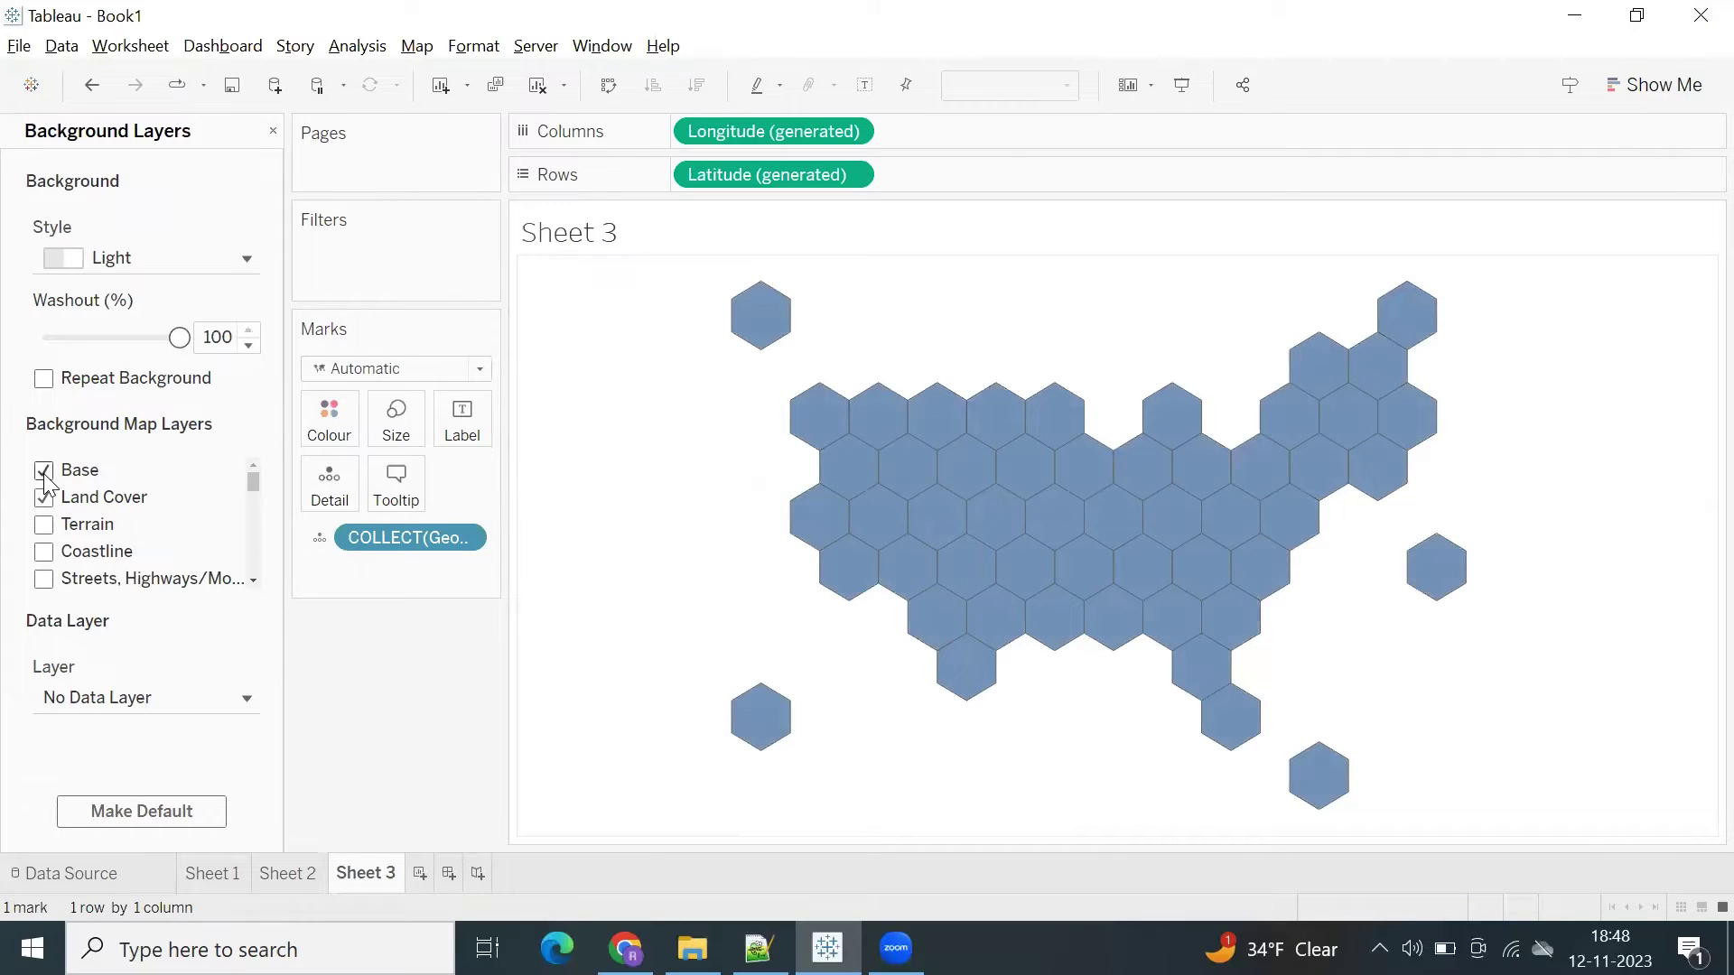
pyautogui.scroll(-3, 104, 558)
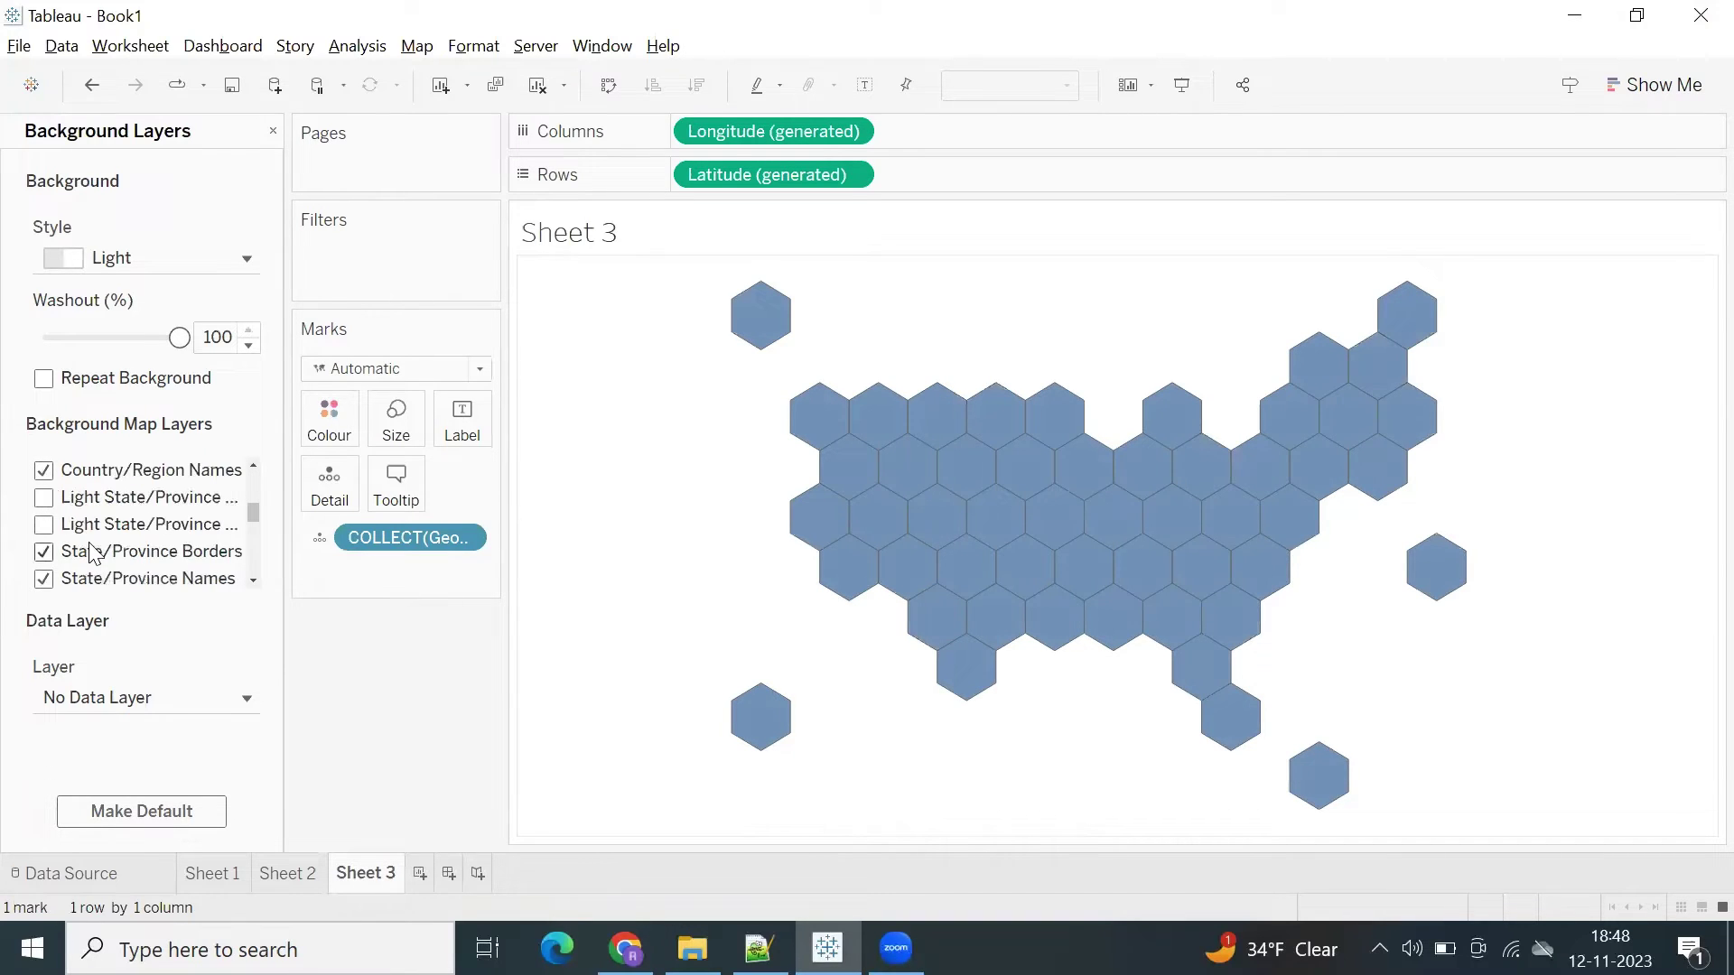
pyautogui.click(272, 132)
# Hide the map's sheet title, and colour and label the hexagons by State Abbr
pyautogui.rightClick(589, 237)
pyautogui.click(632, 310)
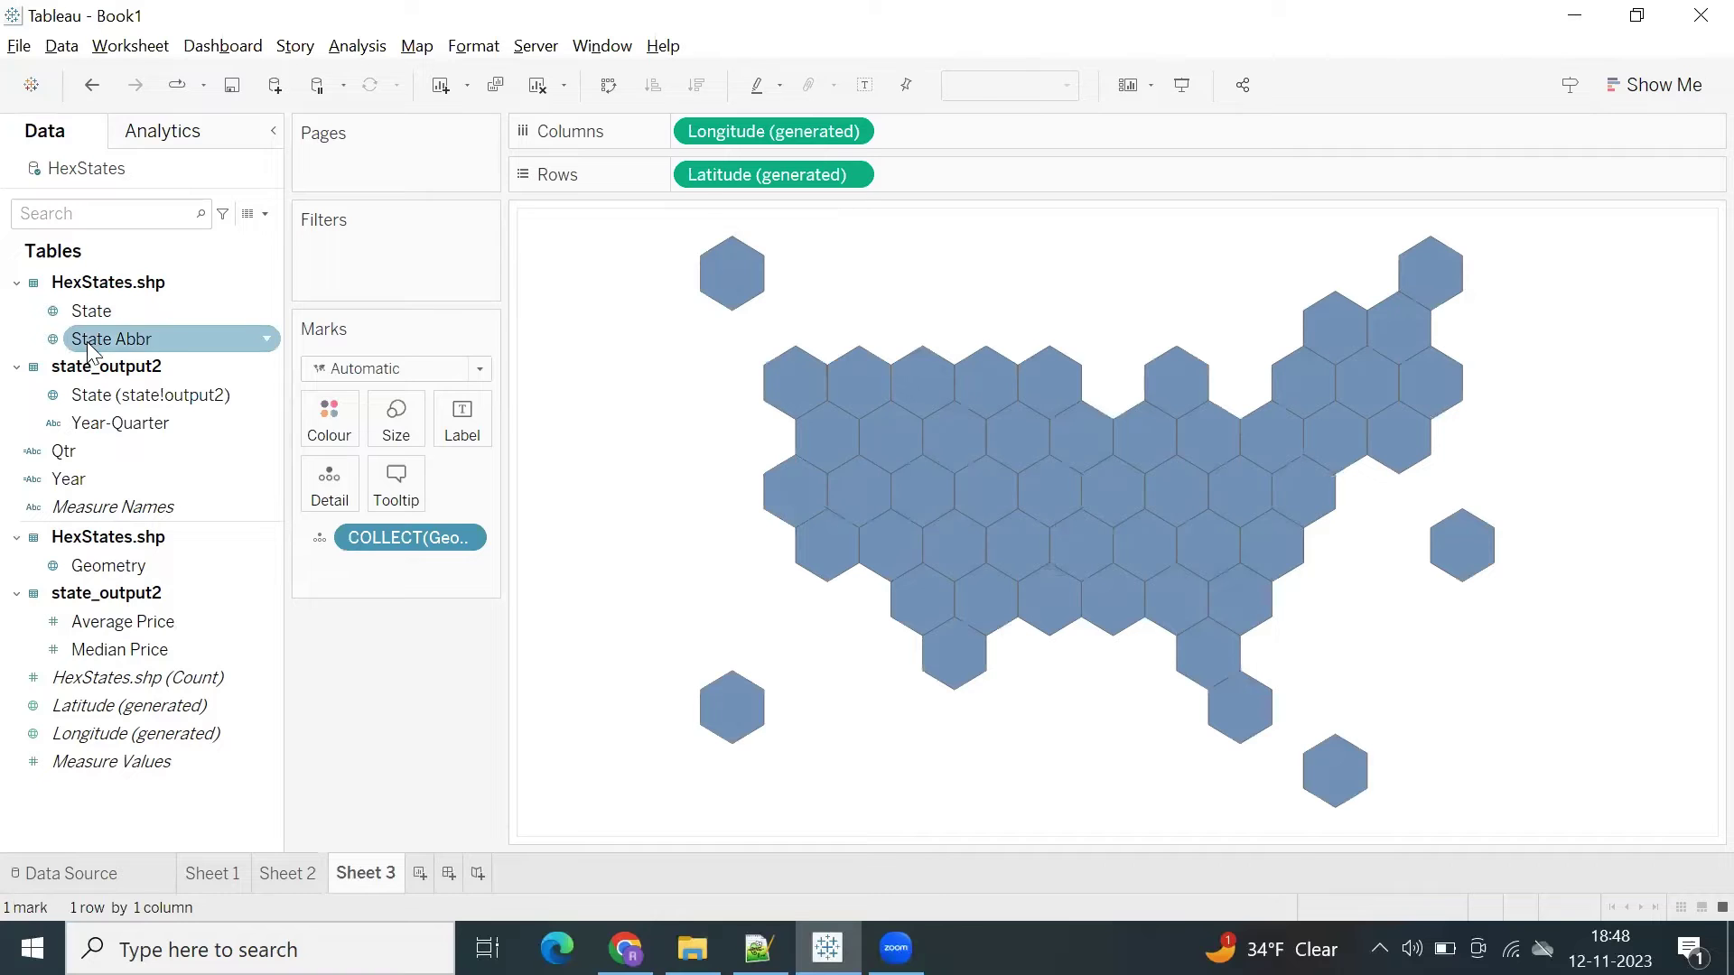
pyautogui.moveTo(87, 342); pyautogui.dragTo(329, 439)
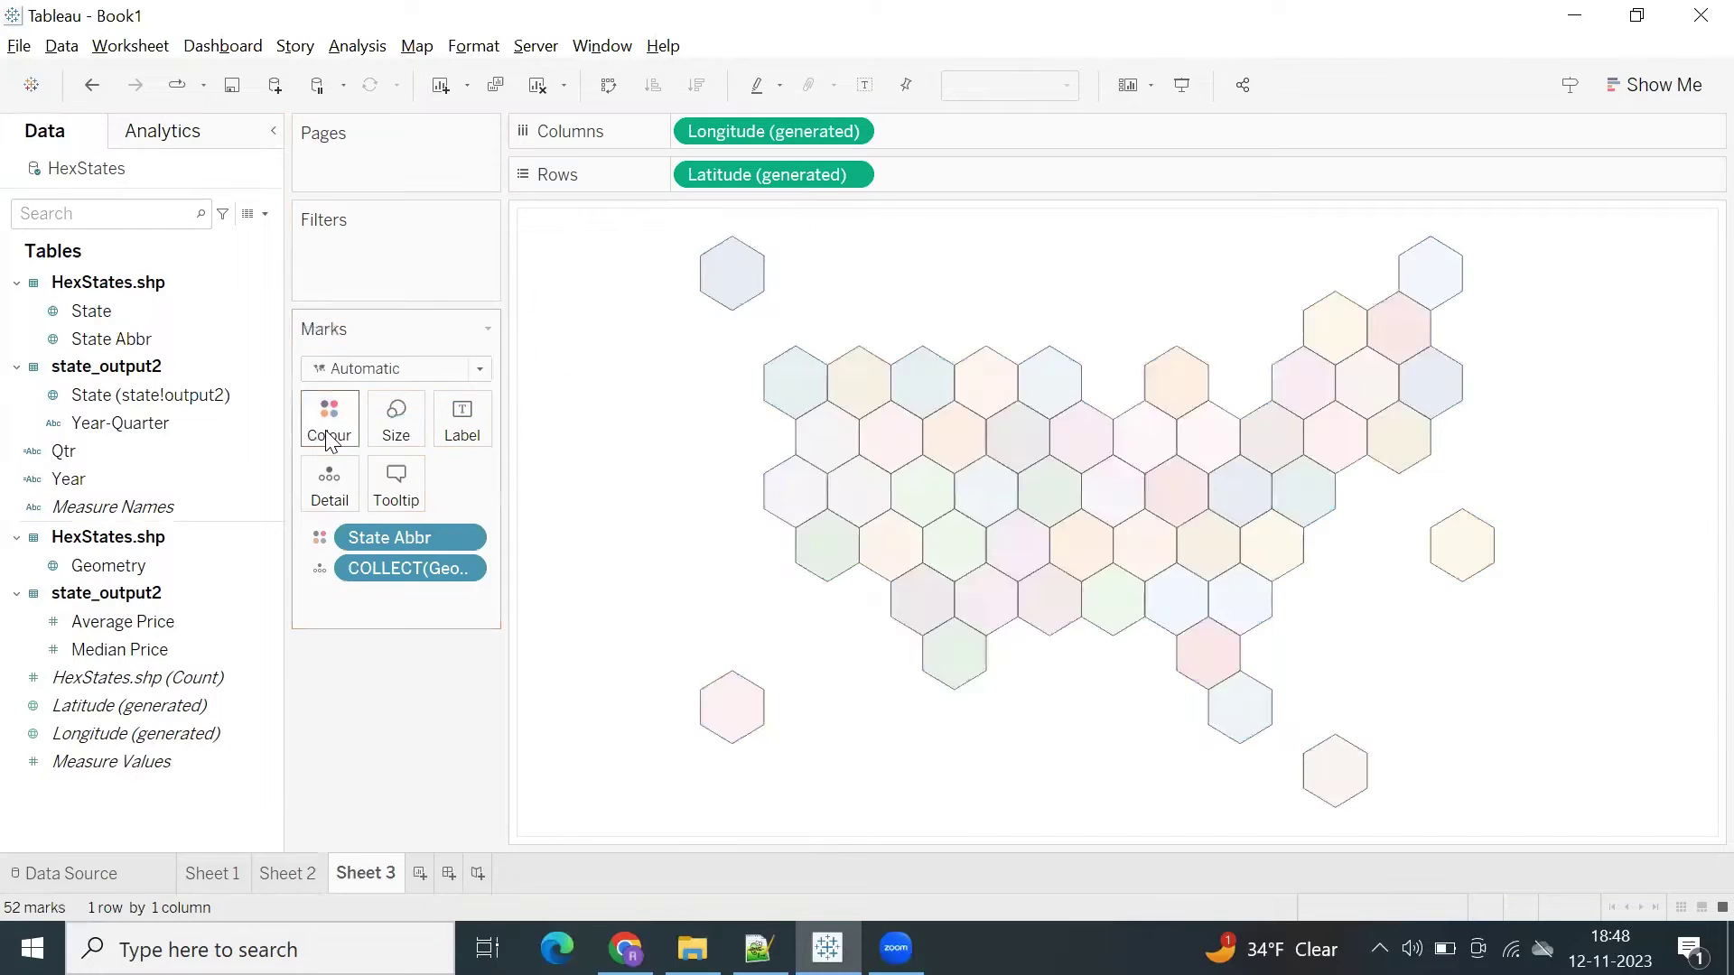
pyautogui.moveTo(111, 339); pyautogui.dragTo(331, 424)
pyautogui.moveTo(108, 338); pyautogui.dragTo(462, 420)
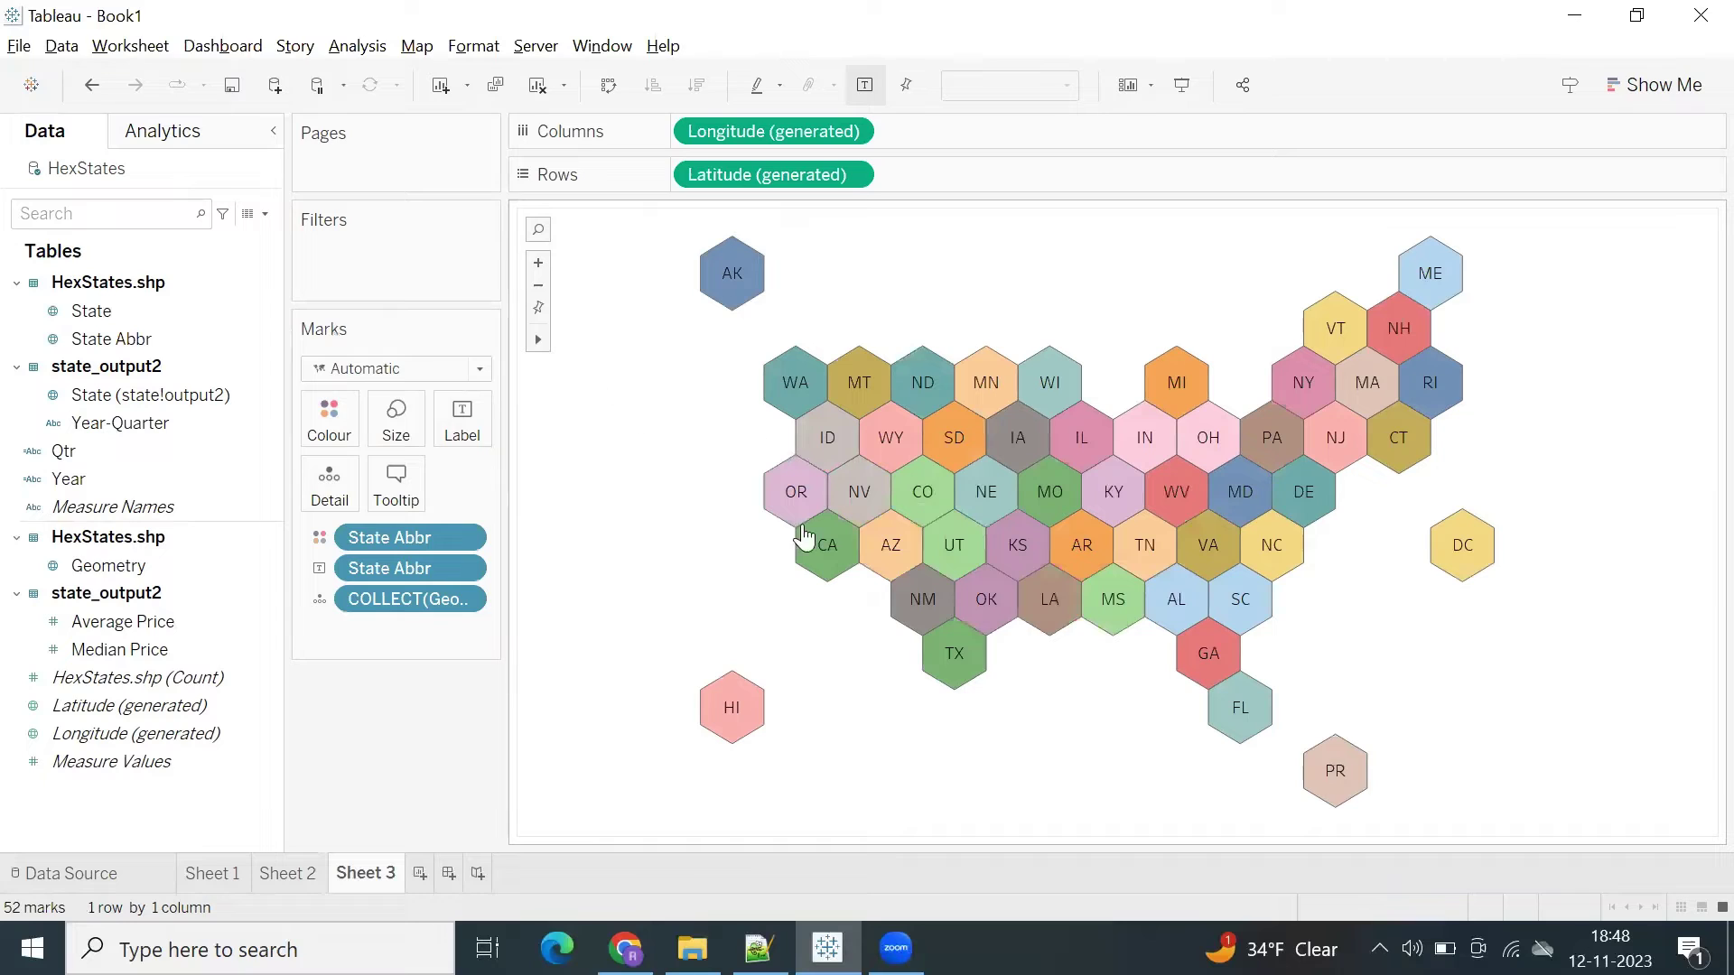
# Build a table of Average Price by State on a new worksheet, sorted in descending order
pyautogui.click(420, 874)
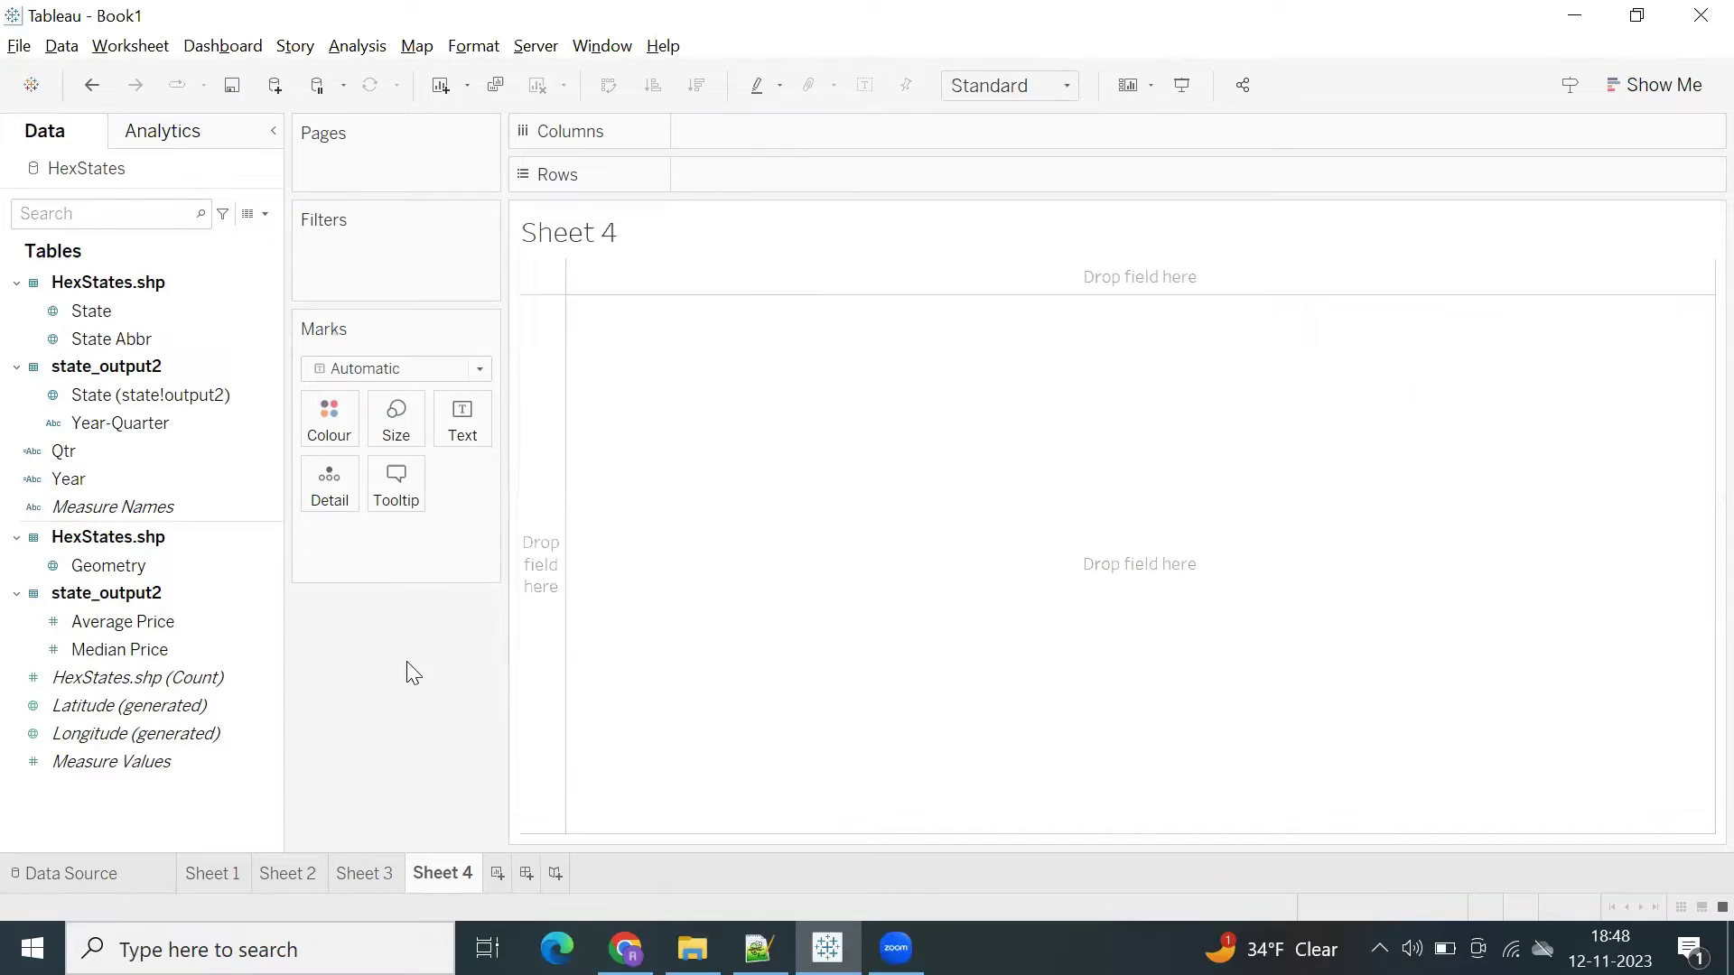
pyautogui.moveTo(108, 394); pyautogui.dragTo(147, 479)
pyautogui.click(101, 316)
pyautogui.moveTo(102, 323); pyautogui.dragTo(788, 174)
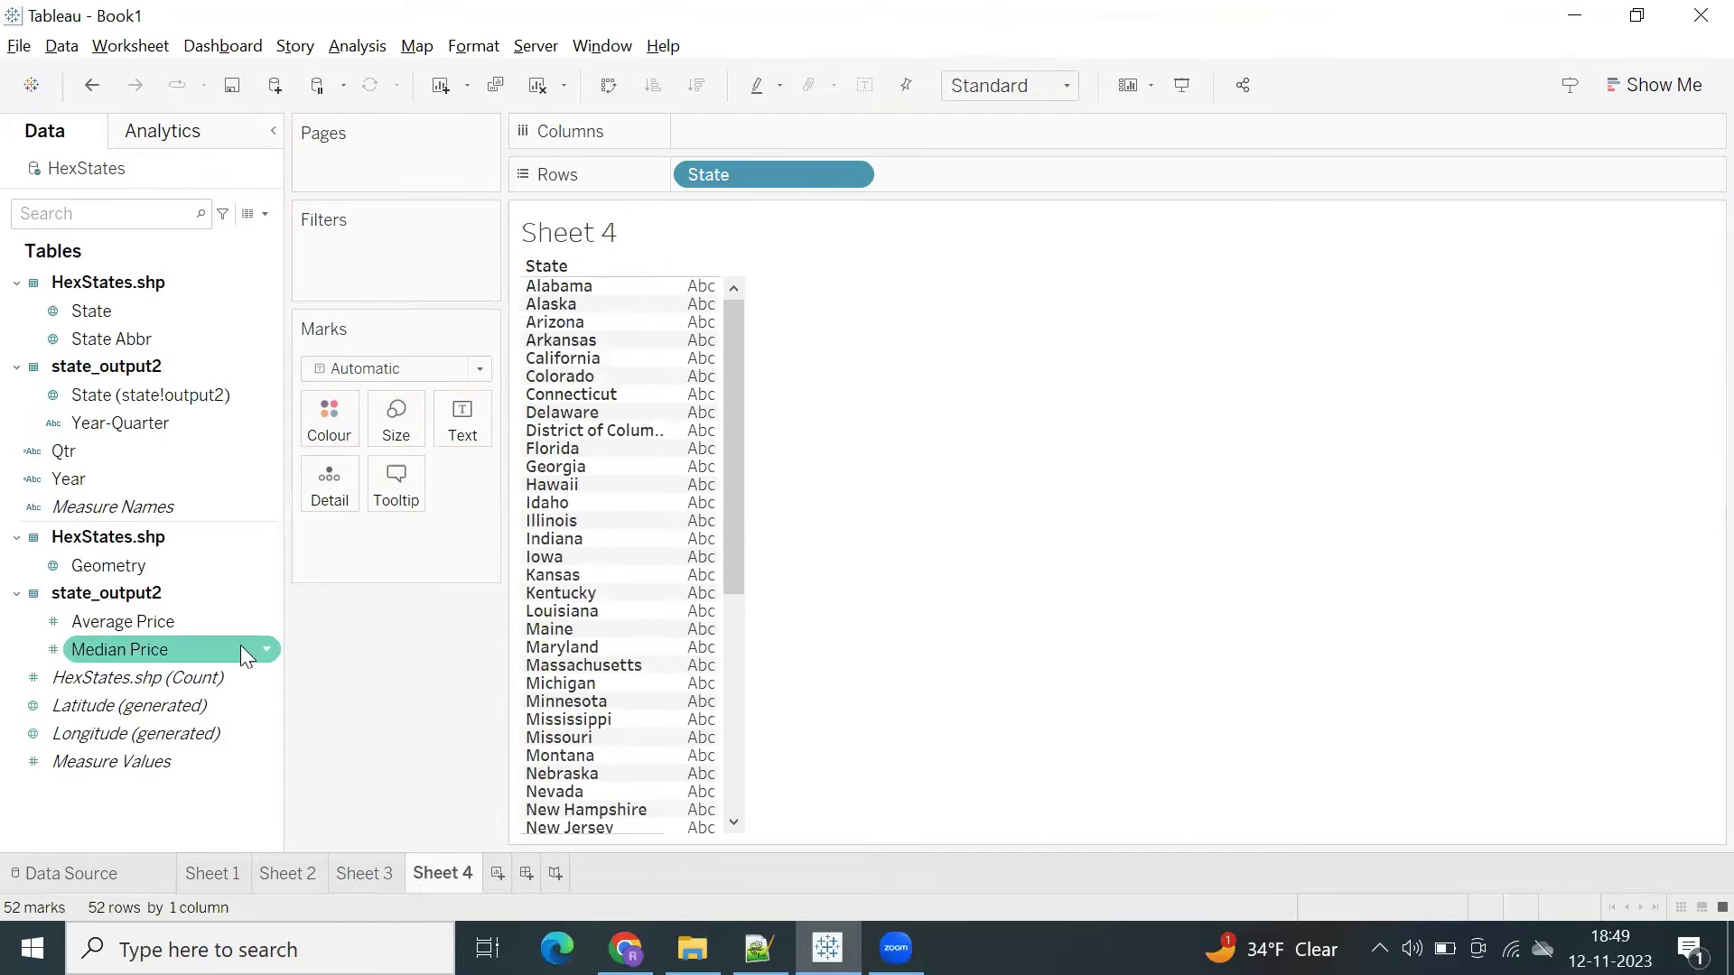
pyautogui.doubleClick(102, 618)
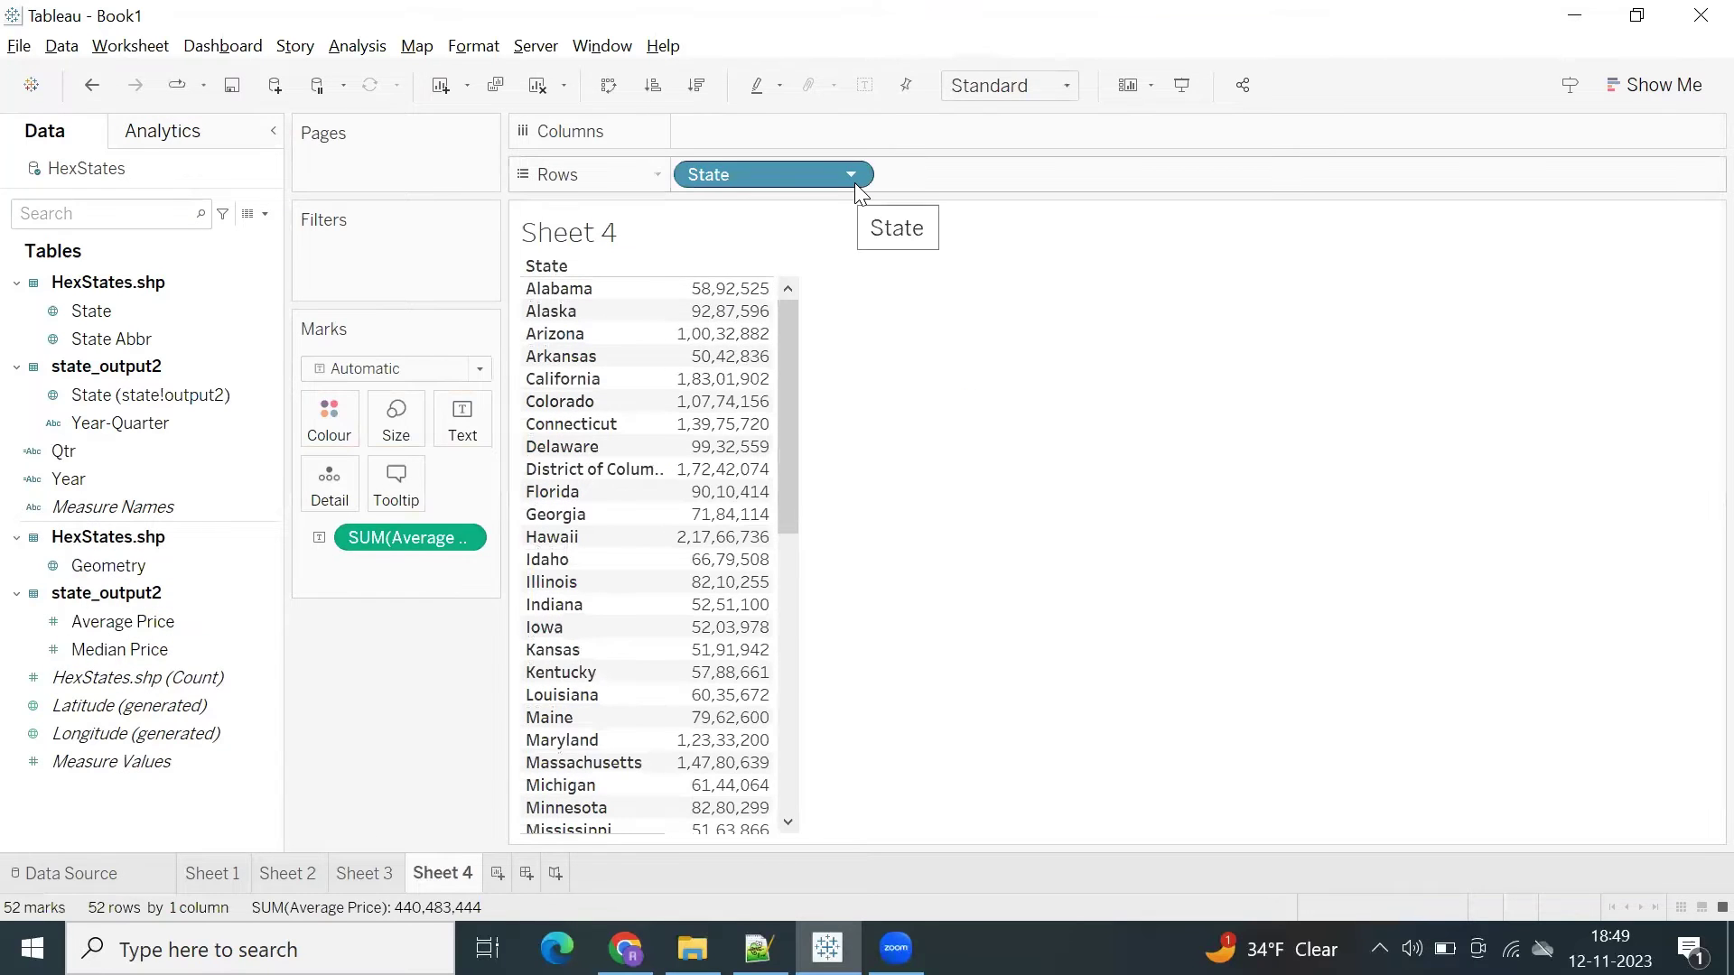
pyautogui.click(696, 85)
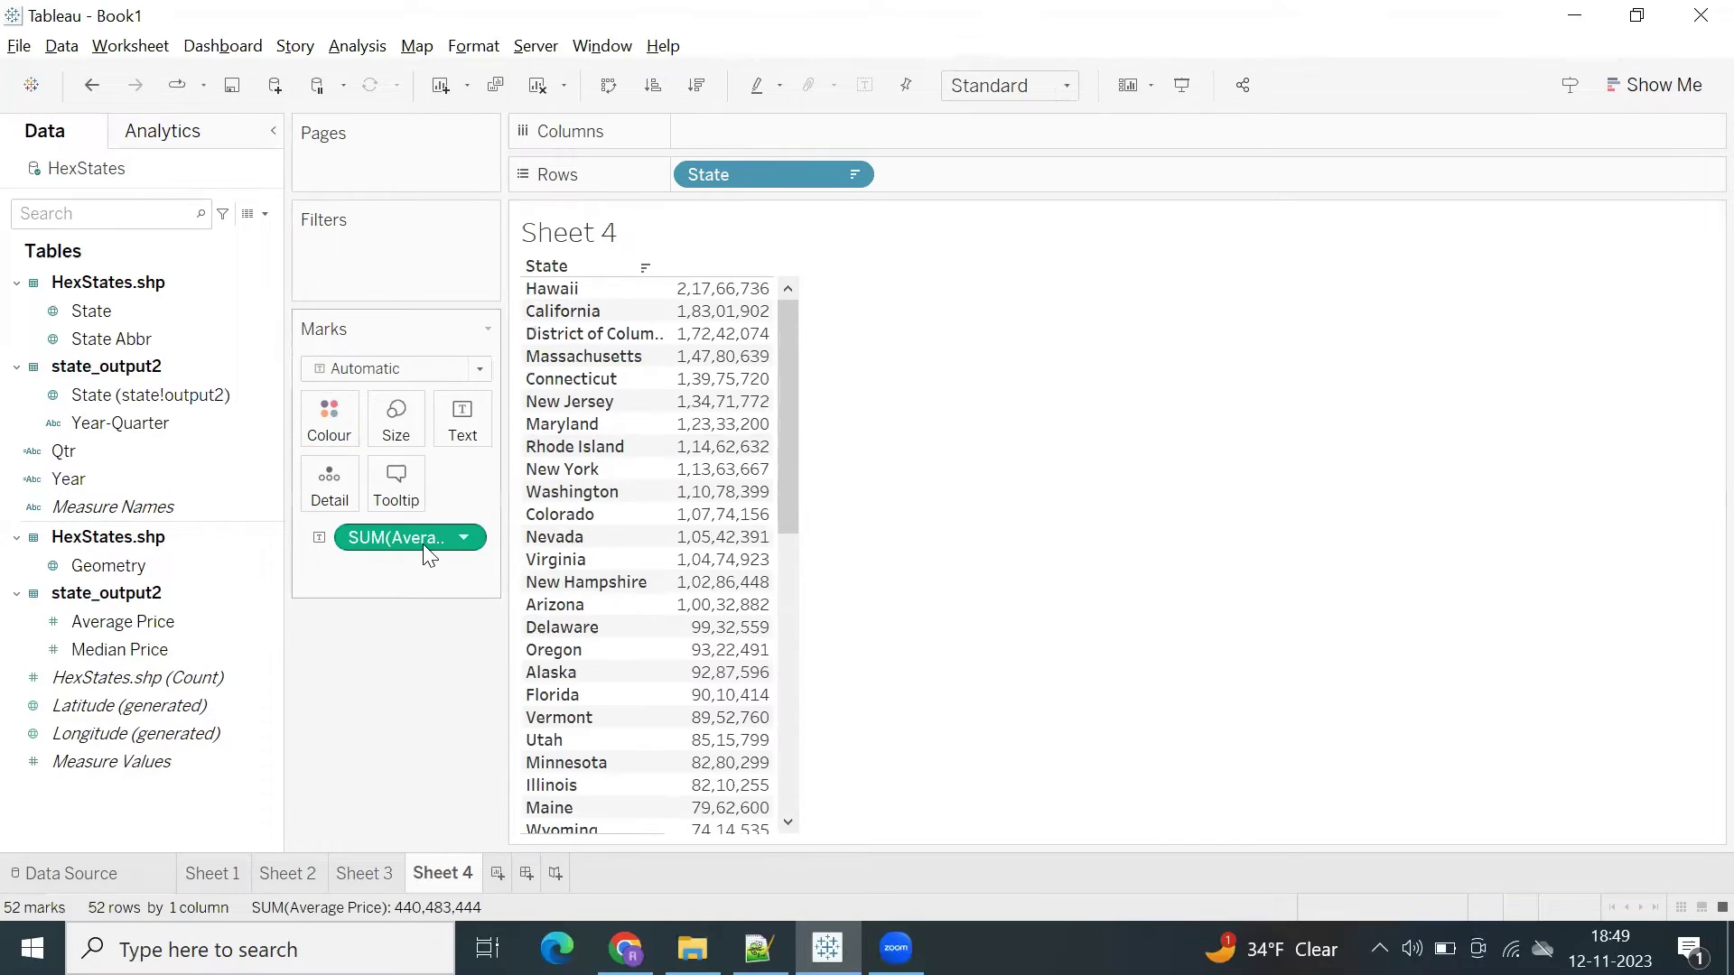
# Change the aggregation of Average Price in the table from sum to Average
pyautogui.click(464, 540)
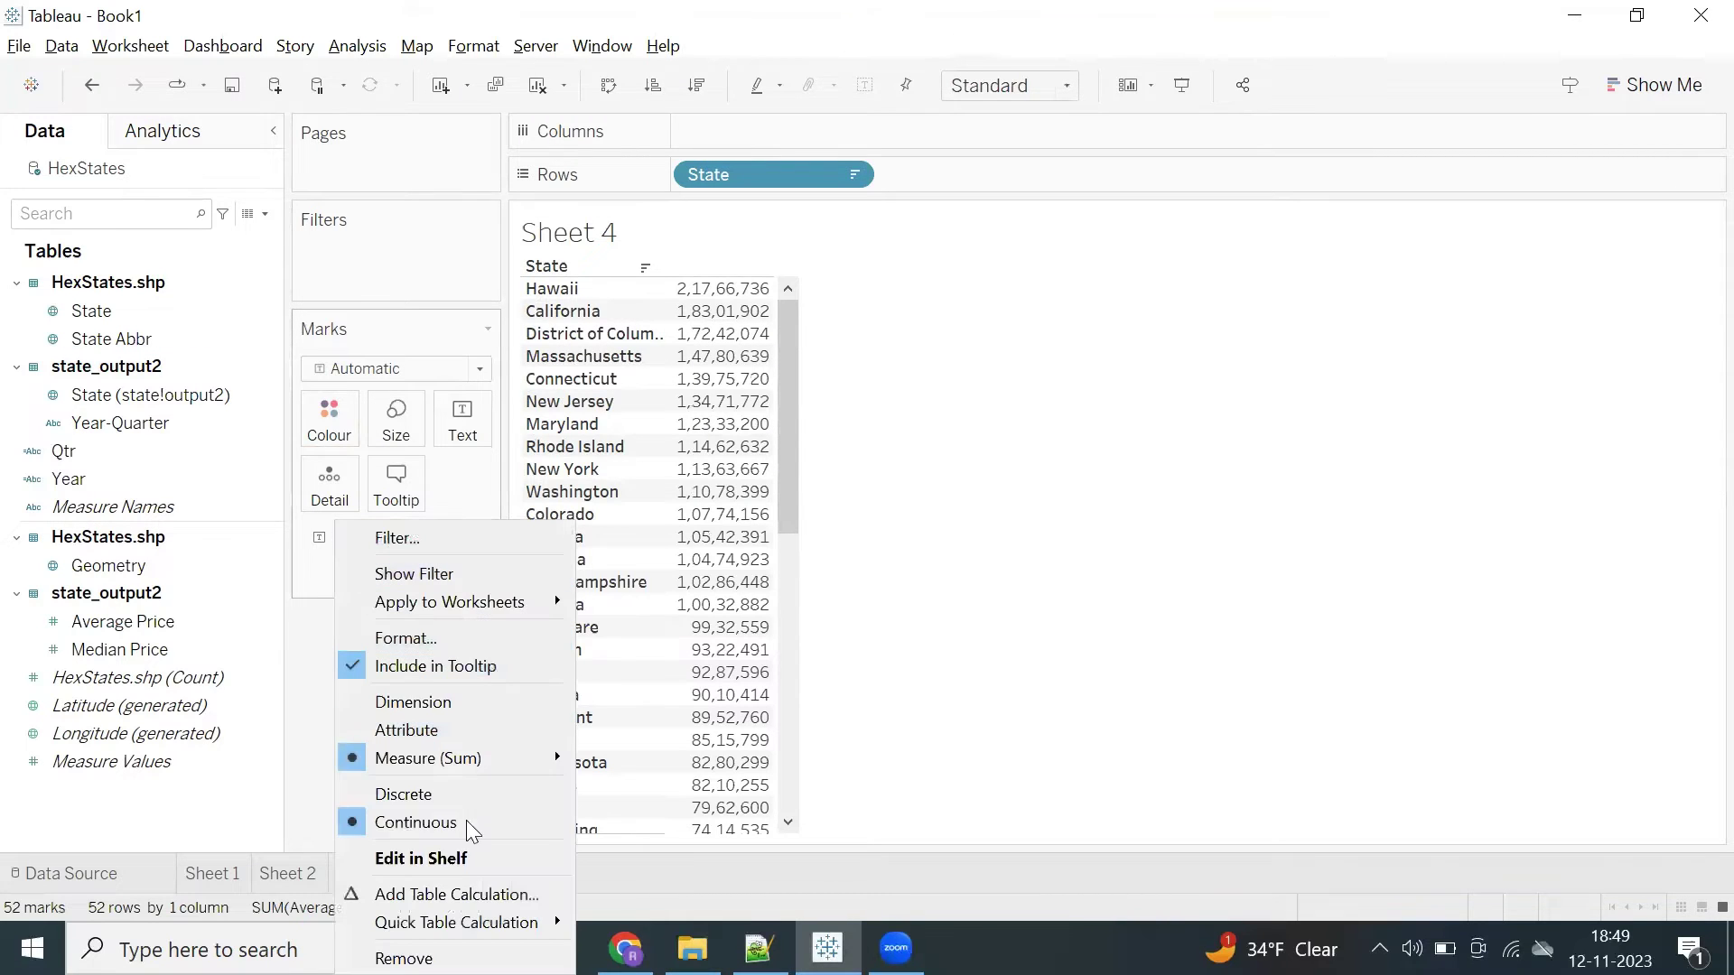
pyautogui.moveTo(464, 764)
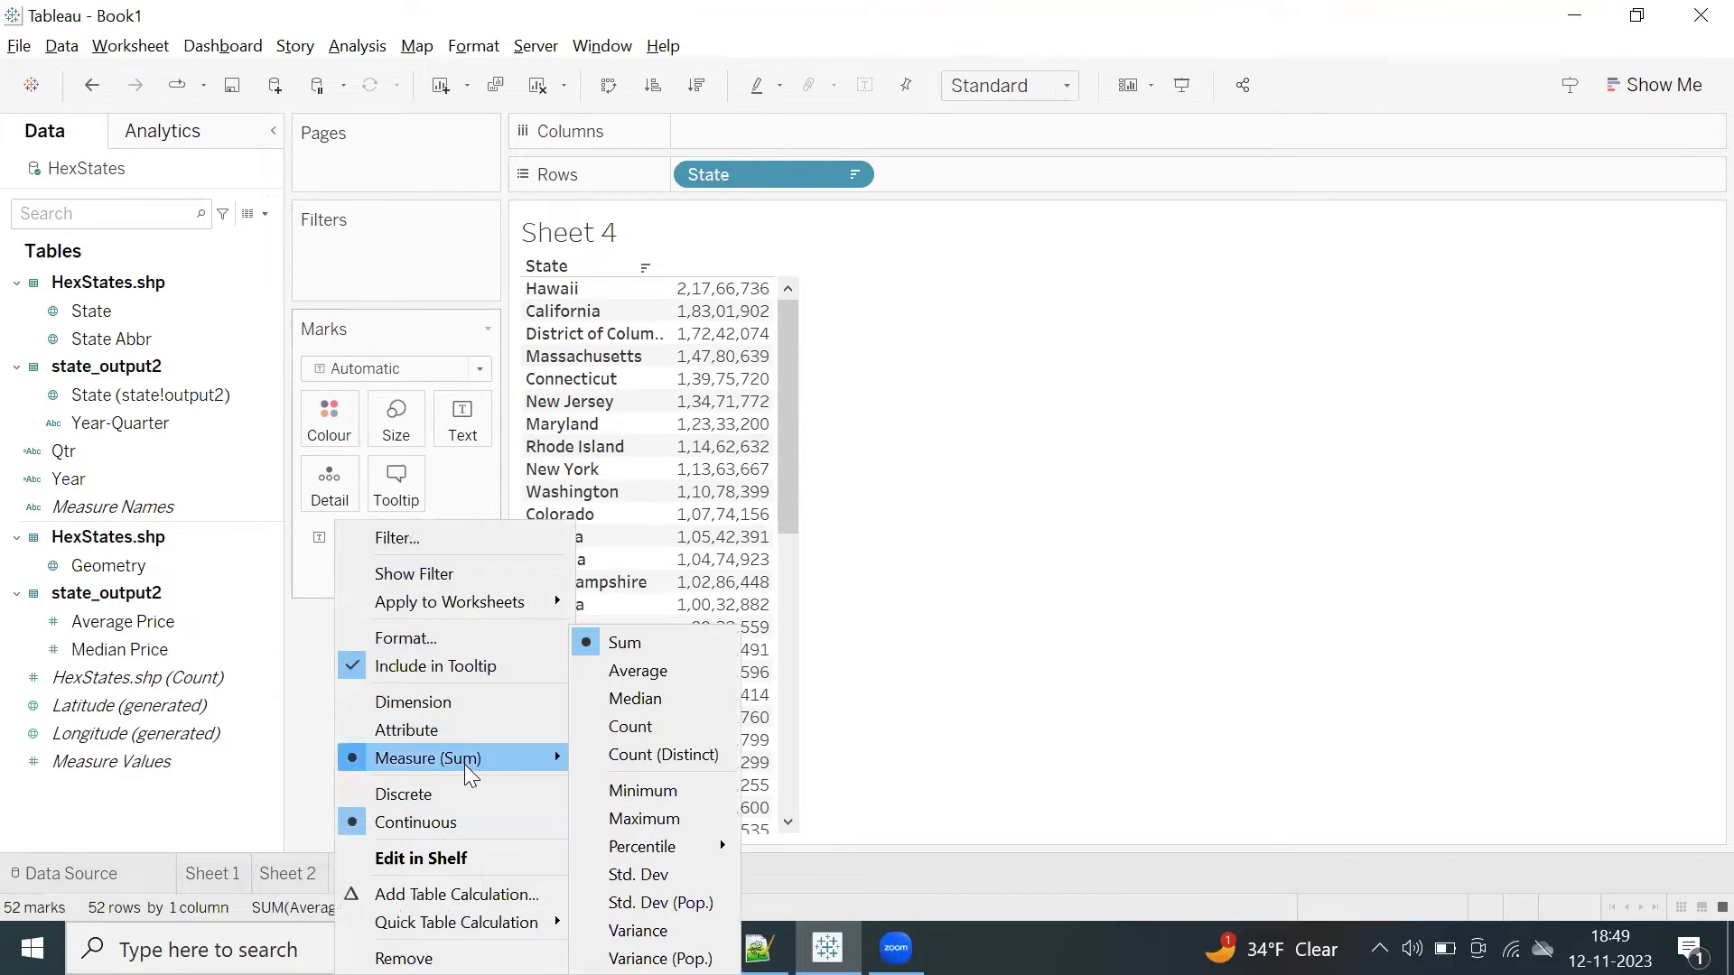
pyautogui.click(637, 672)
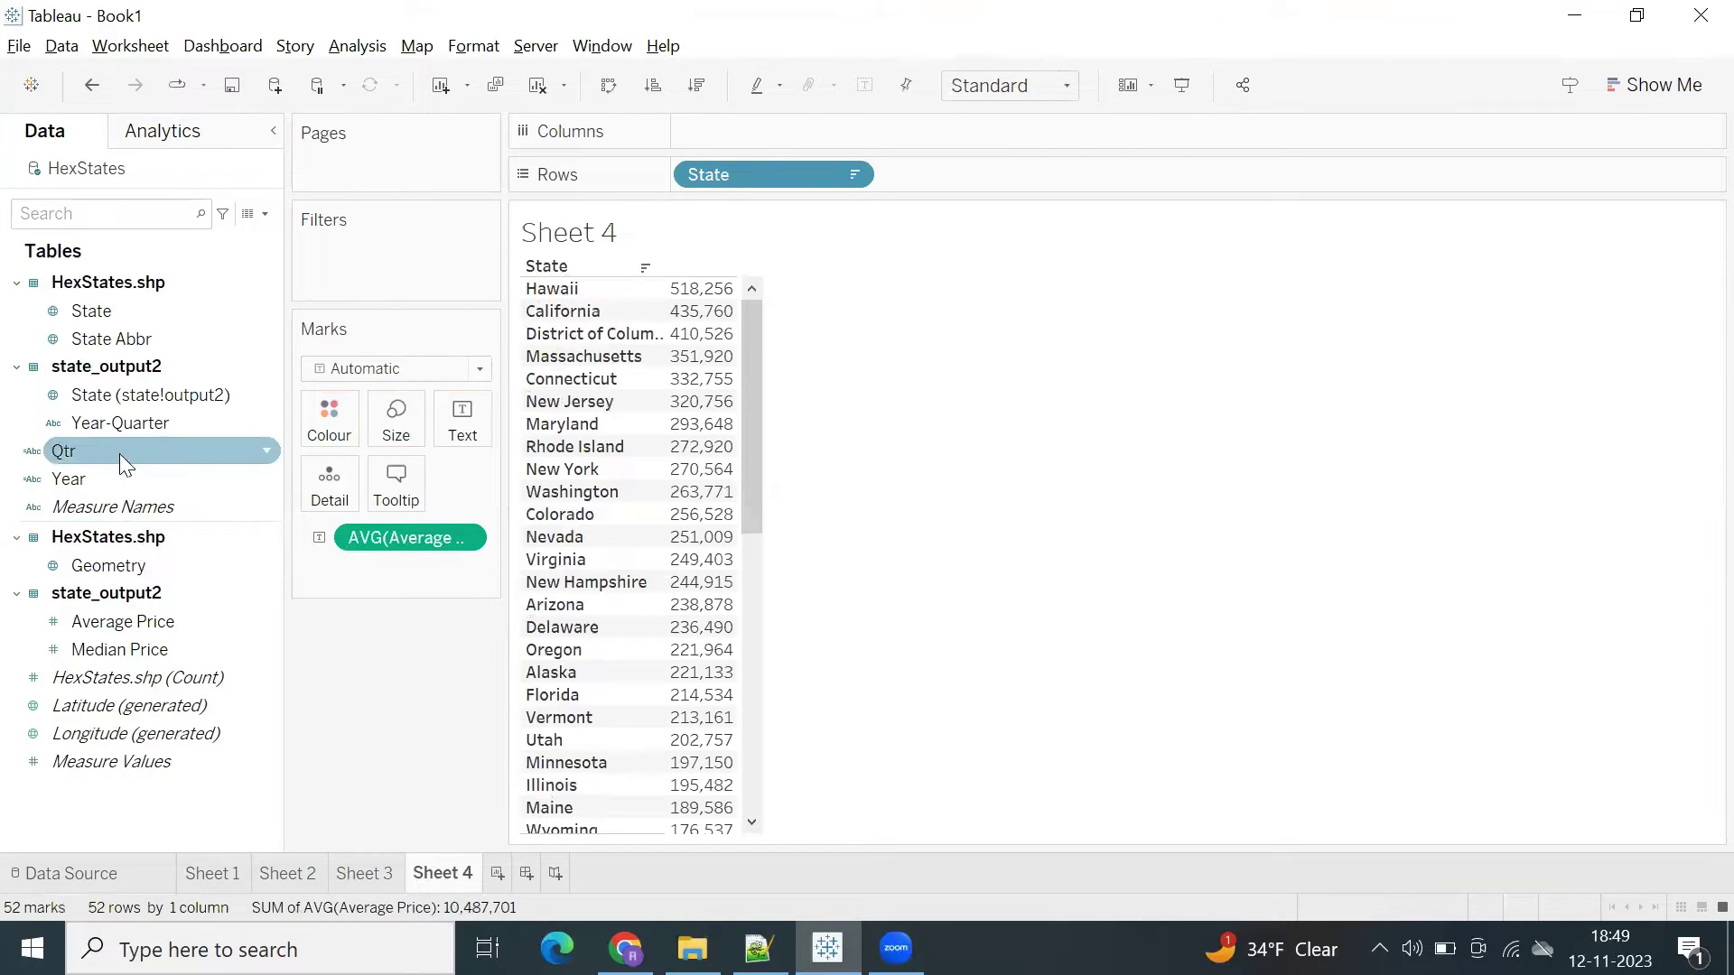
# Filter State to the top 10 by the average of Average Price
pyautogui.moveTo(83, 311); pyautogui.dragTo(340, 261)
pyautogui.click(903, 163)
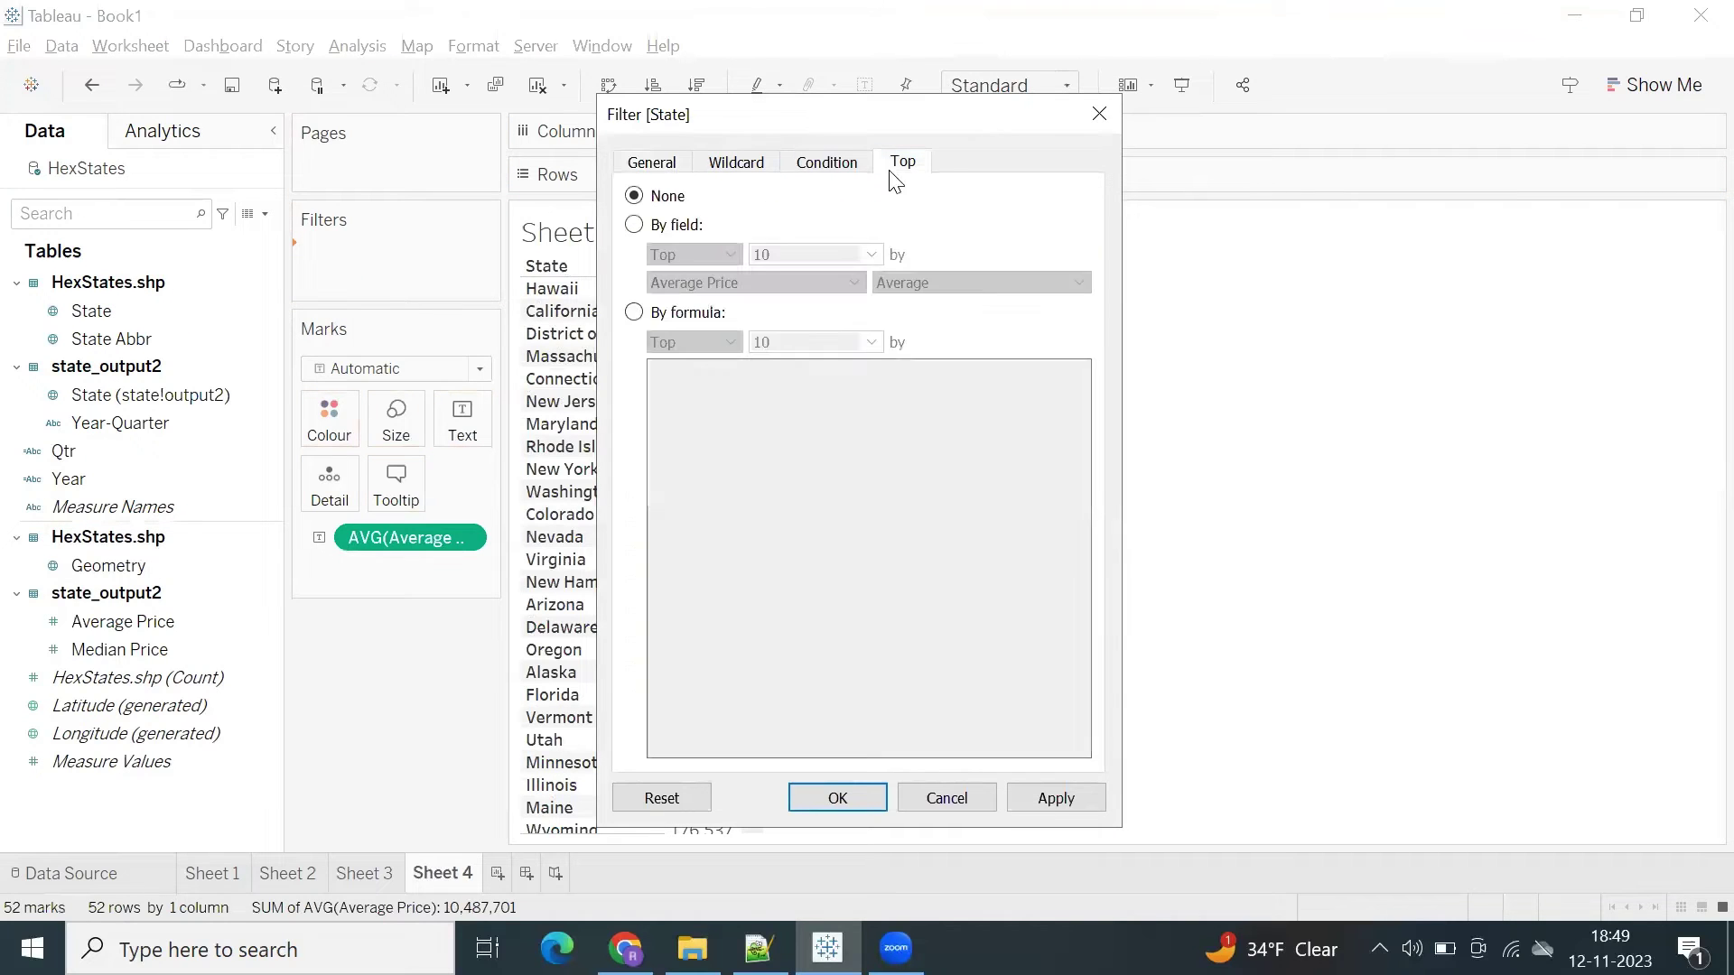
pyautogui.click(634, 224)
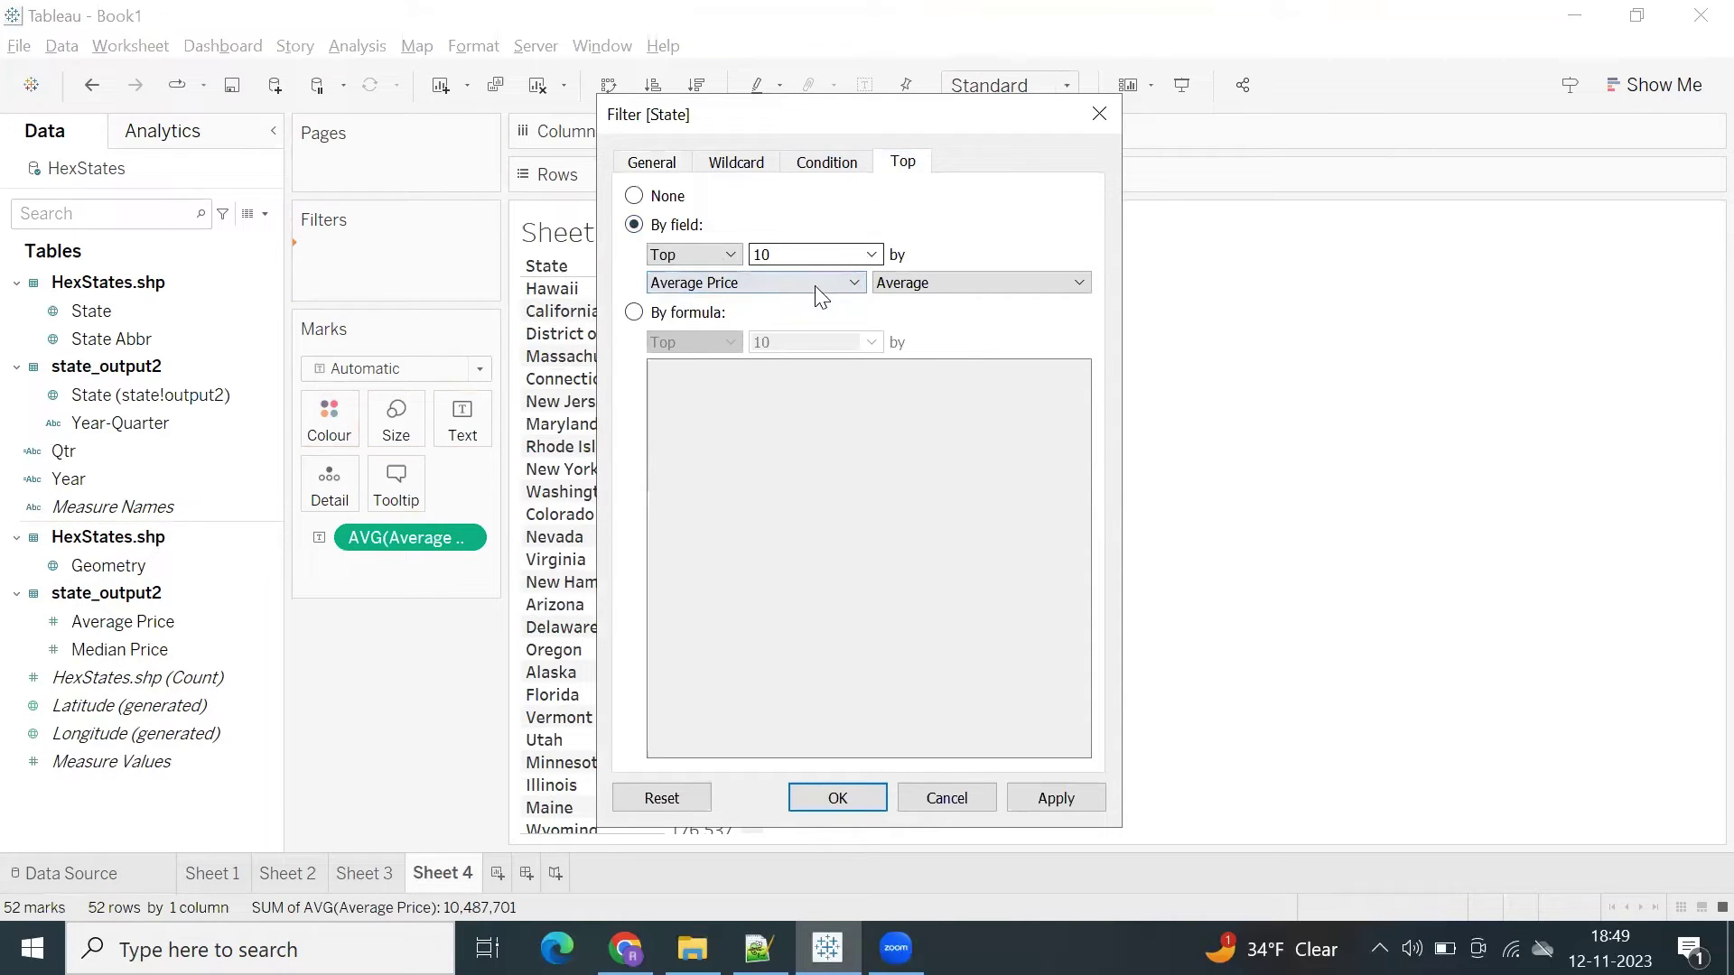
pyautogui.click(1043, 810)
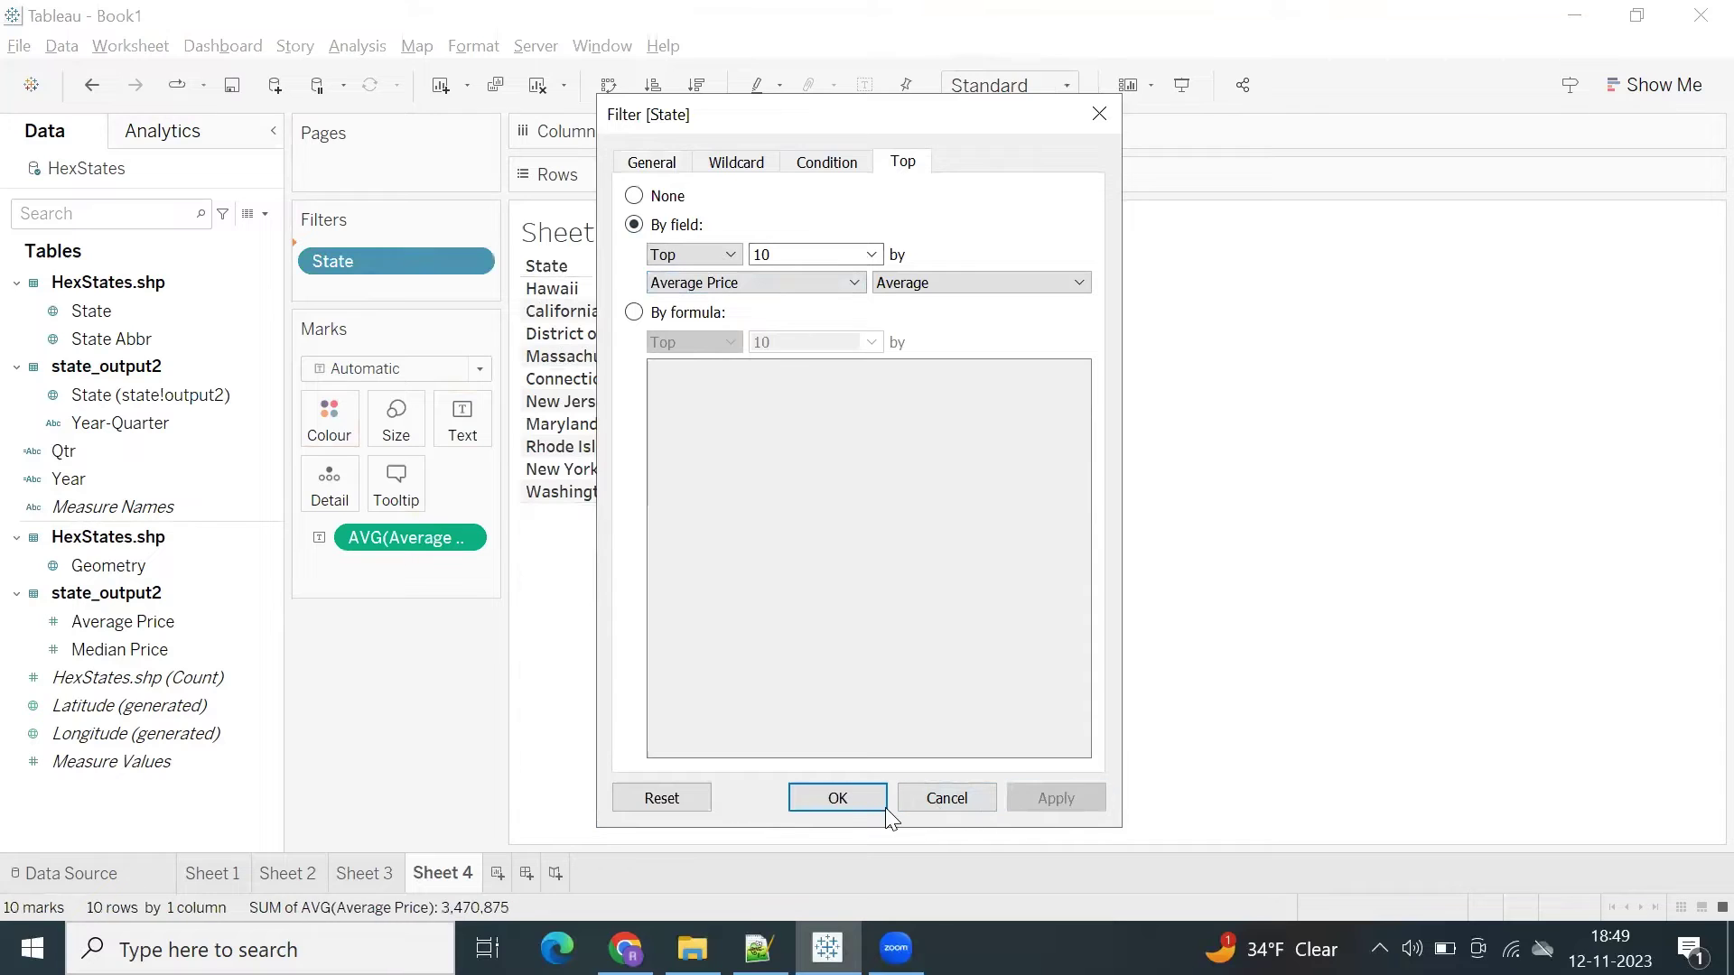
pyautogui.click(840, 801)
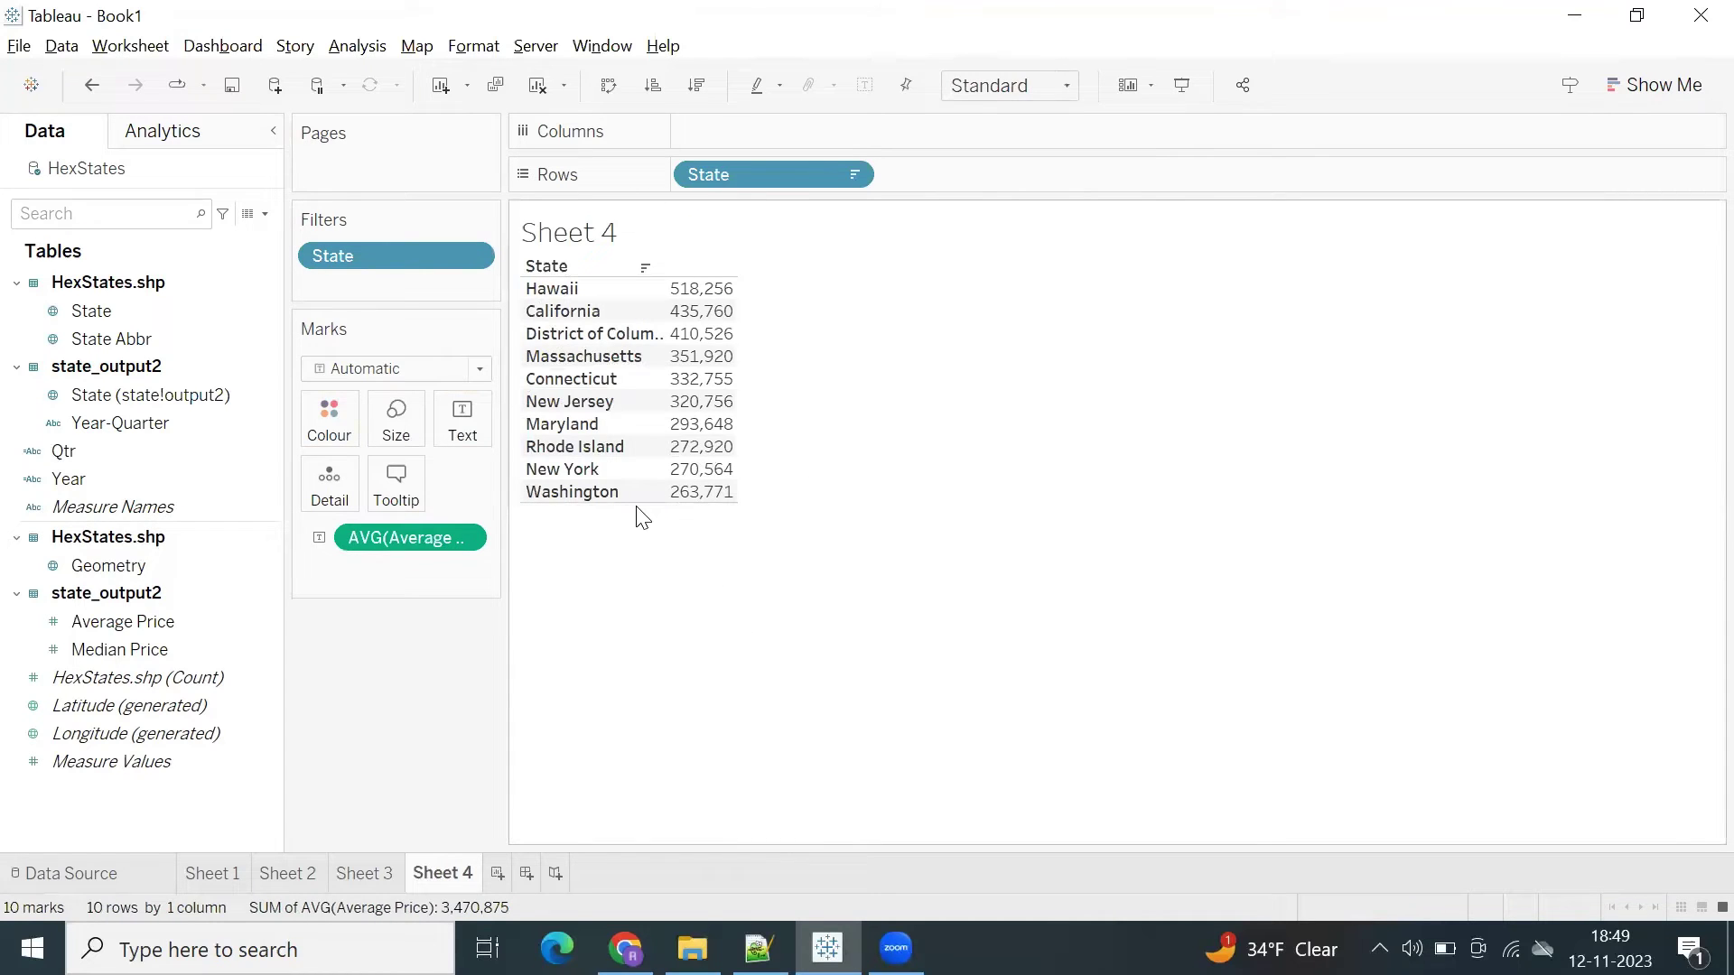
# Try enlarging the table's rows and fitting the table to the view with Fit Height
pyautogui.moveTo(643, 513); pyautogui.dragTo(657, 592)
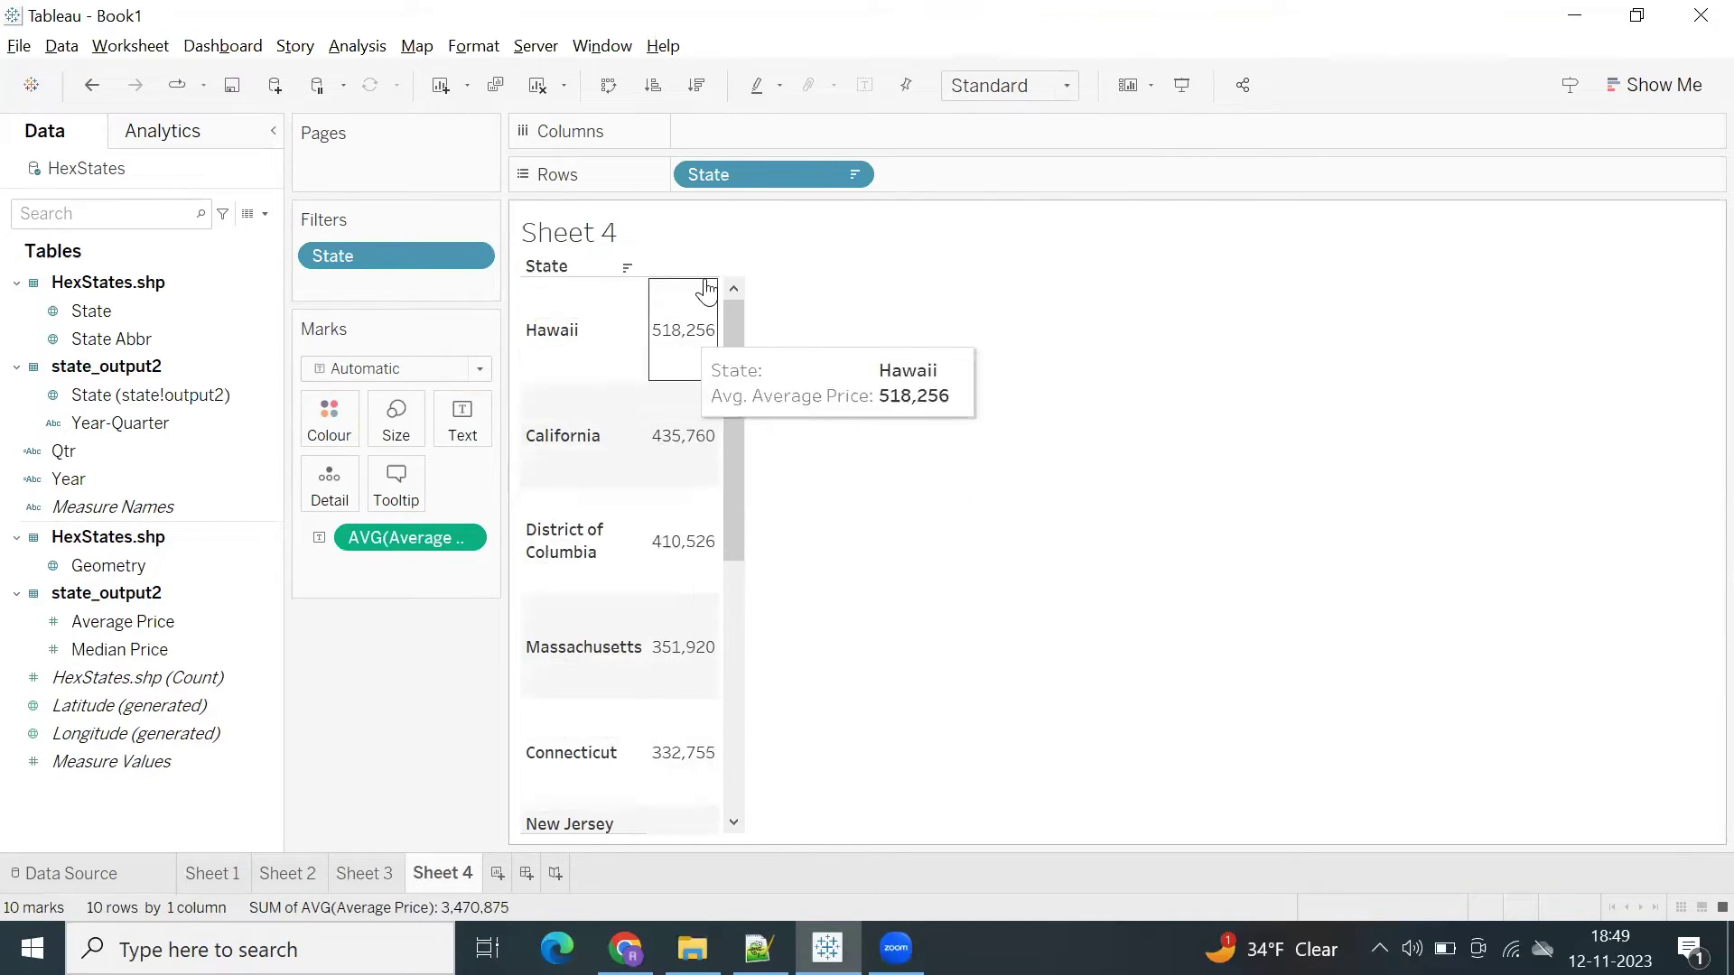
pyautogui.click(1001, 90)
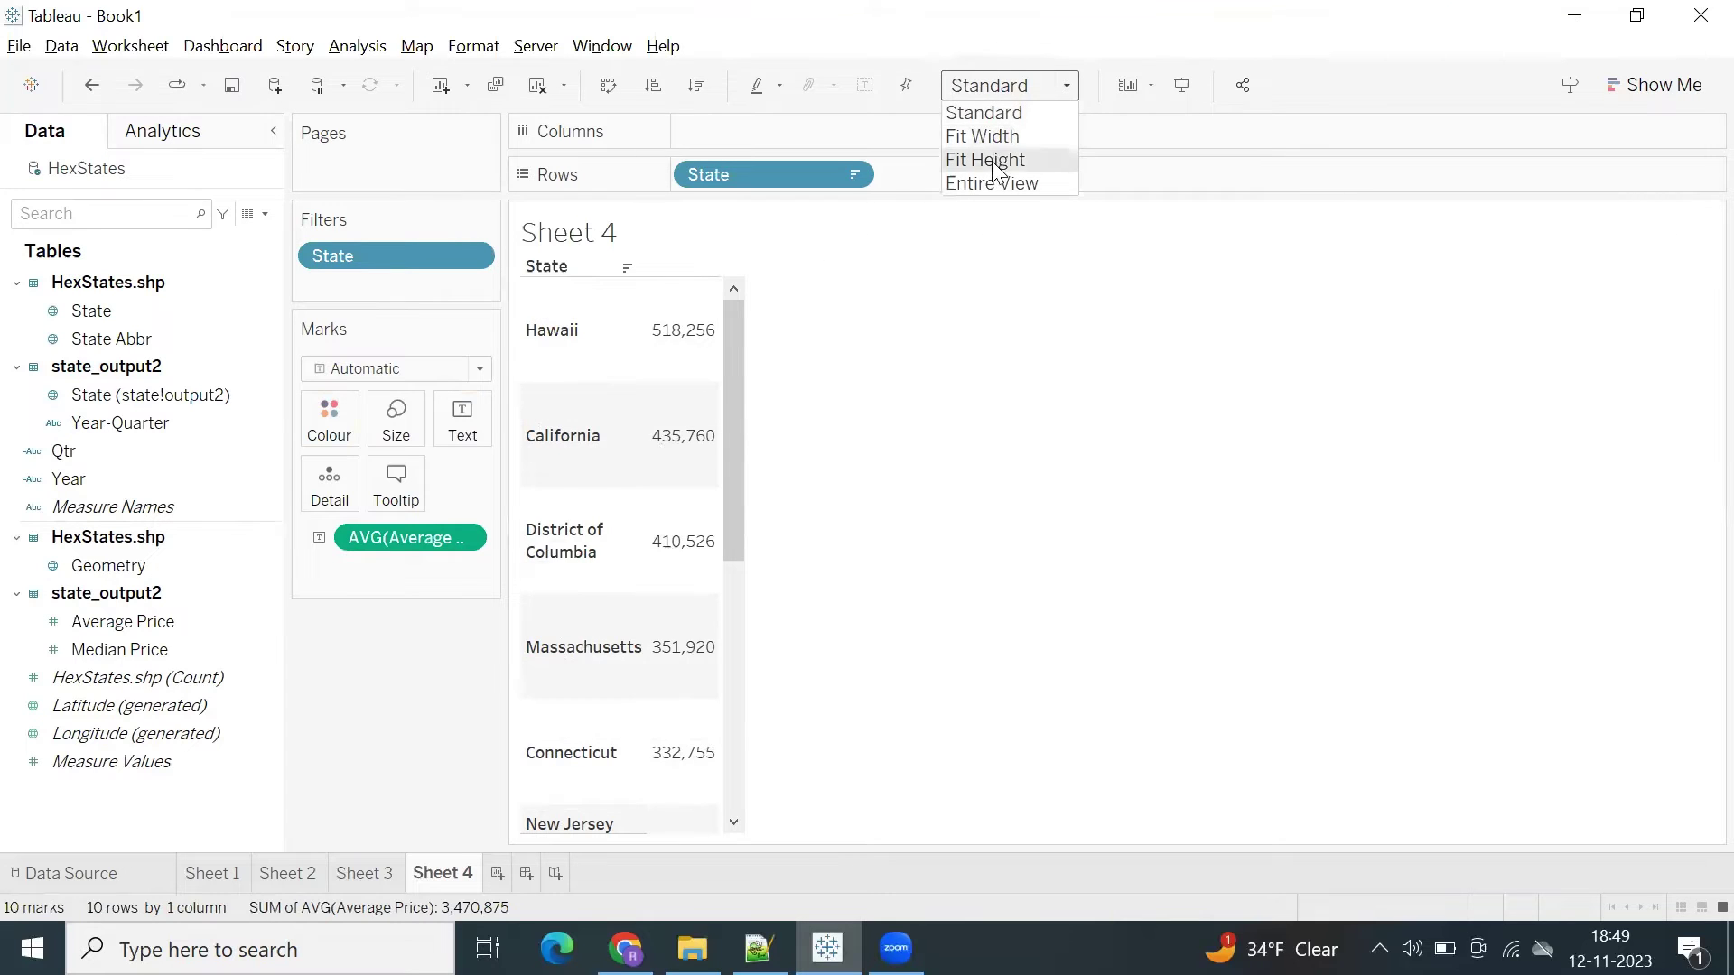
pyautogui.click(993, 160)
# Convert the table to a horizontal bar chart and sort the states by descending average price
pyautogui.click(1616, 89)
pyautogui.click(1509, 287)
pyautogui.click(1632, 81)
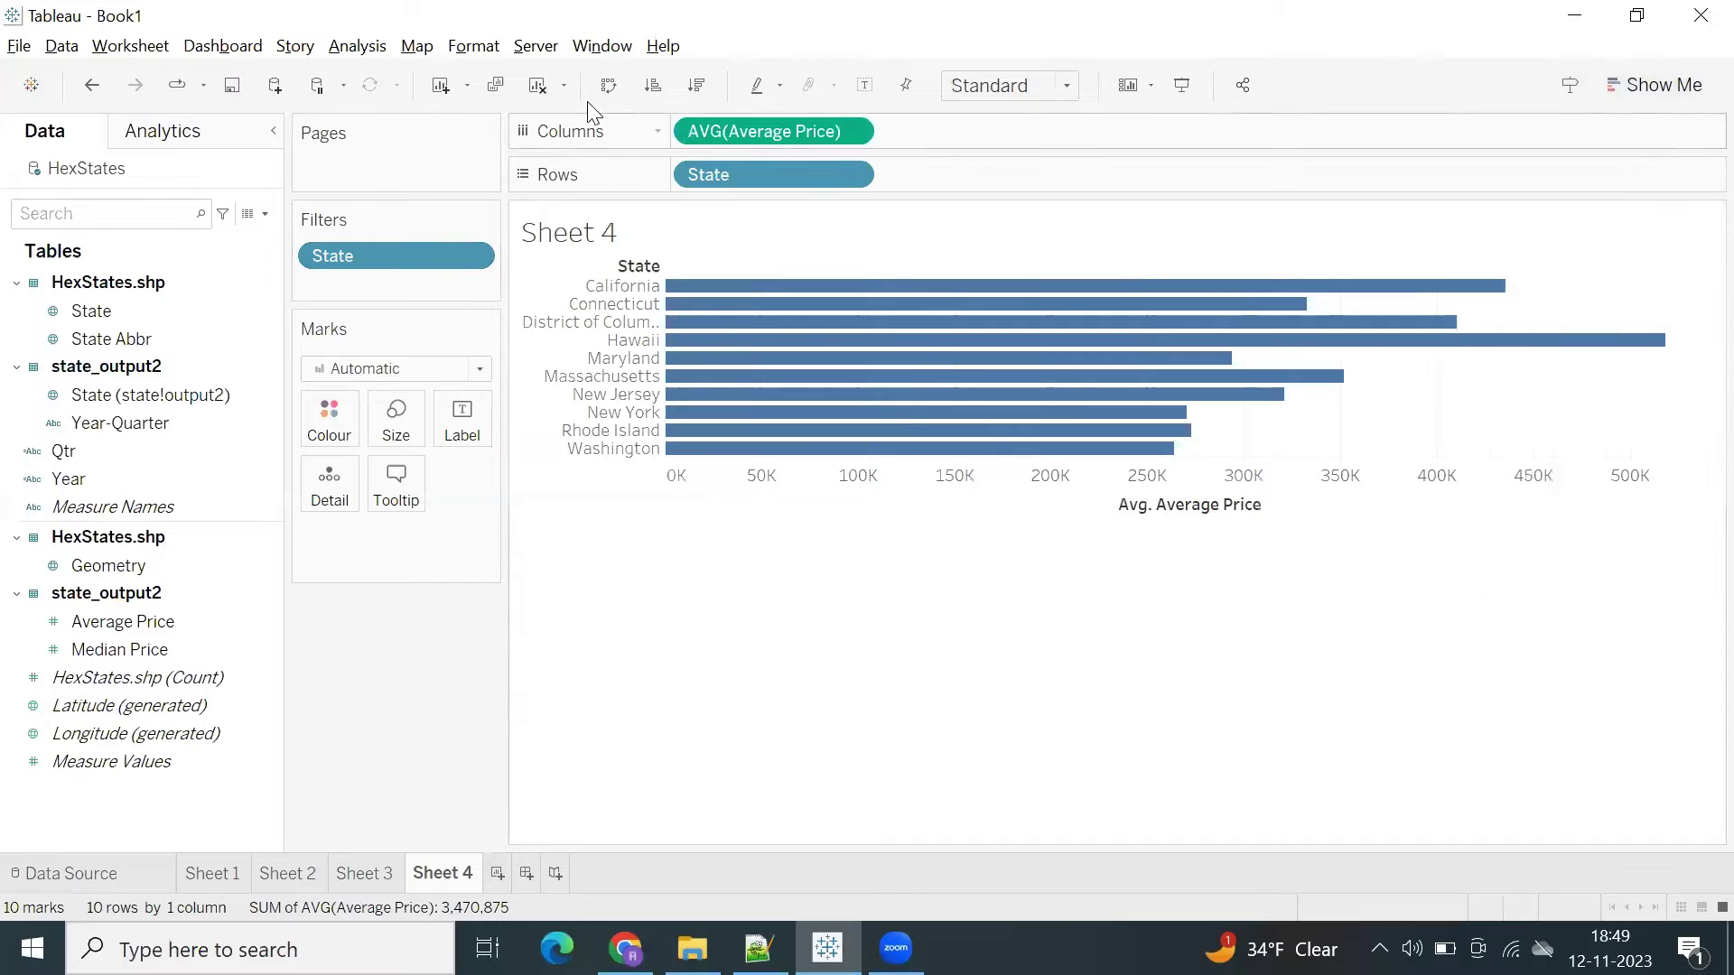
pyautogui.click(696, 85)
# Fit the bar chart to Entire View and hide the header of the Avg. Average Price axis
pyautogui.click(990, 85)
pyautogui.click(970, 183)
pyautogui.rightClick(991, 812)
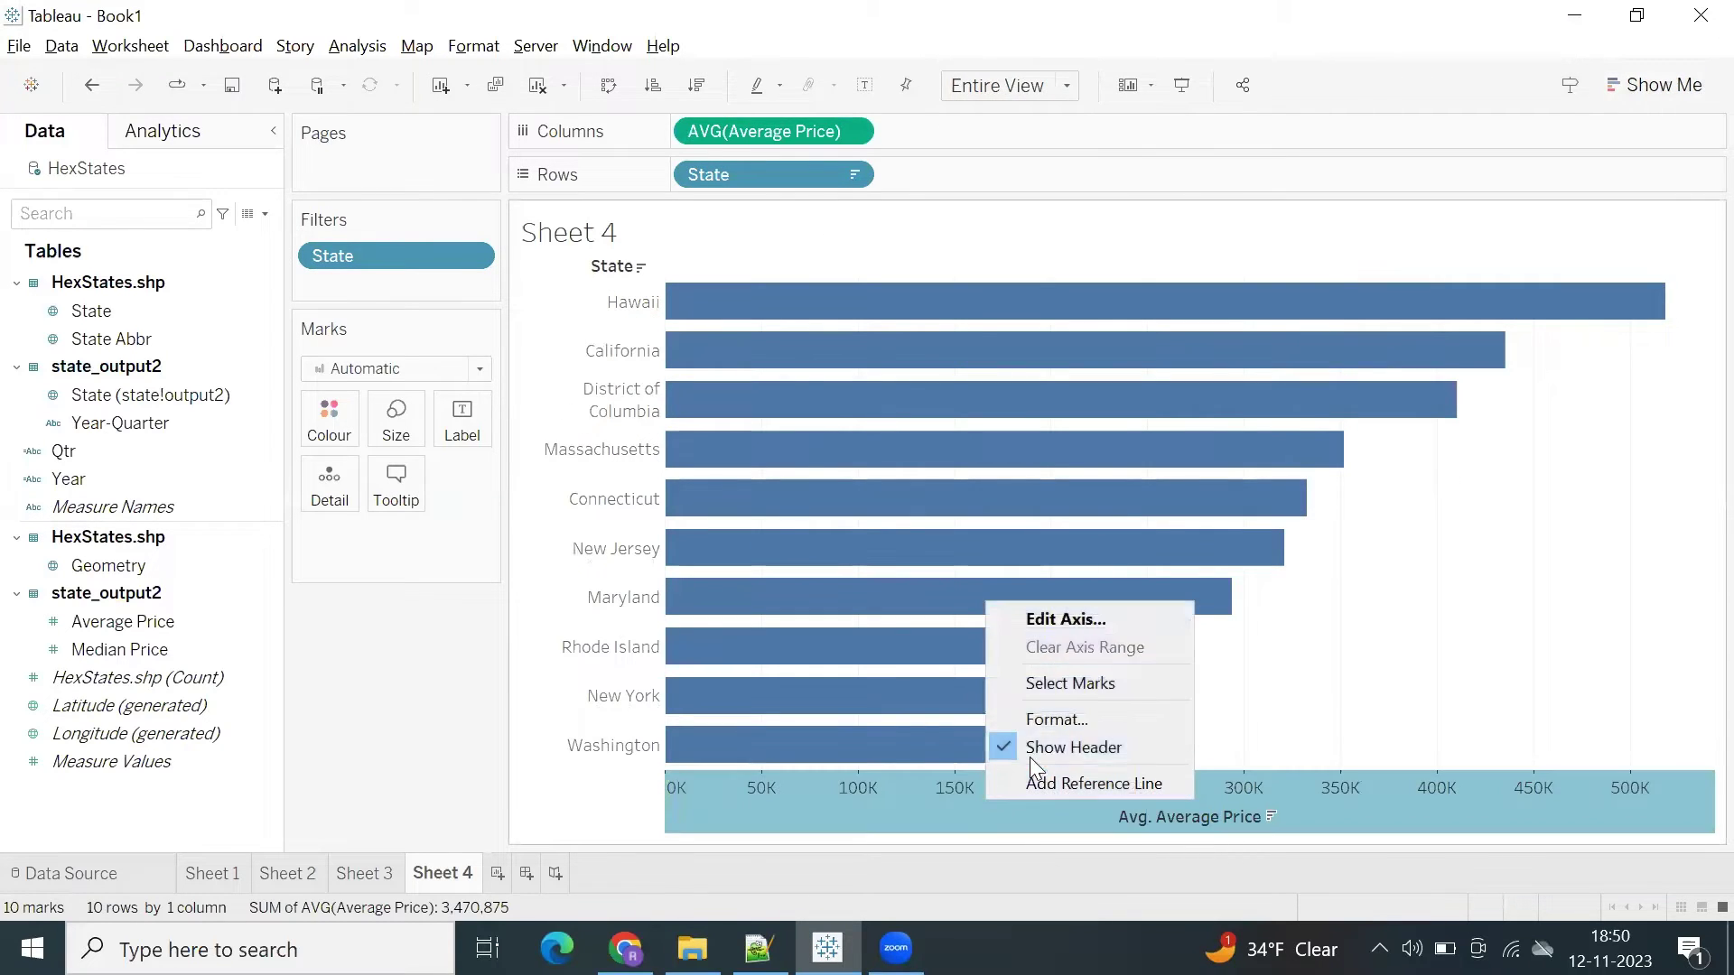
pyautogui.click(1041, 750)
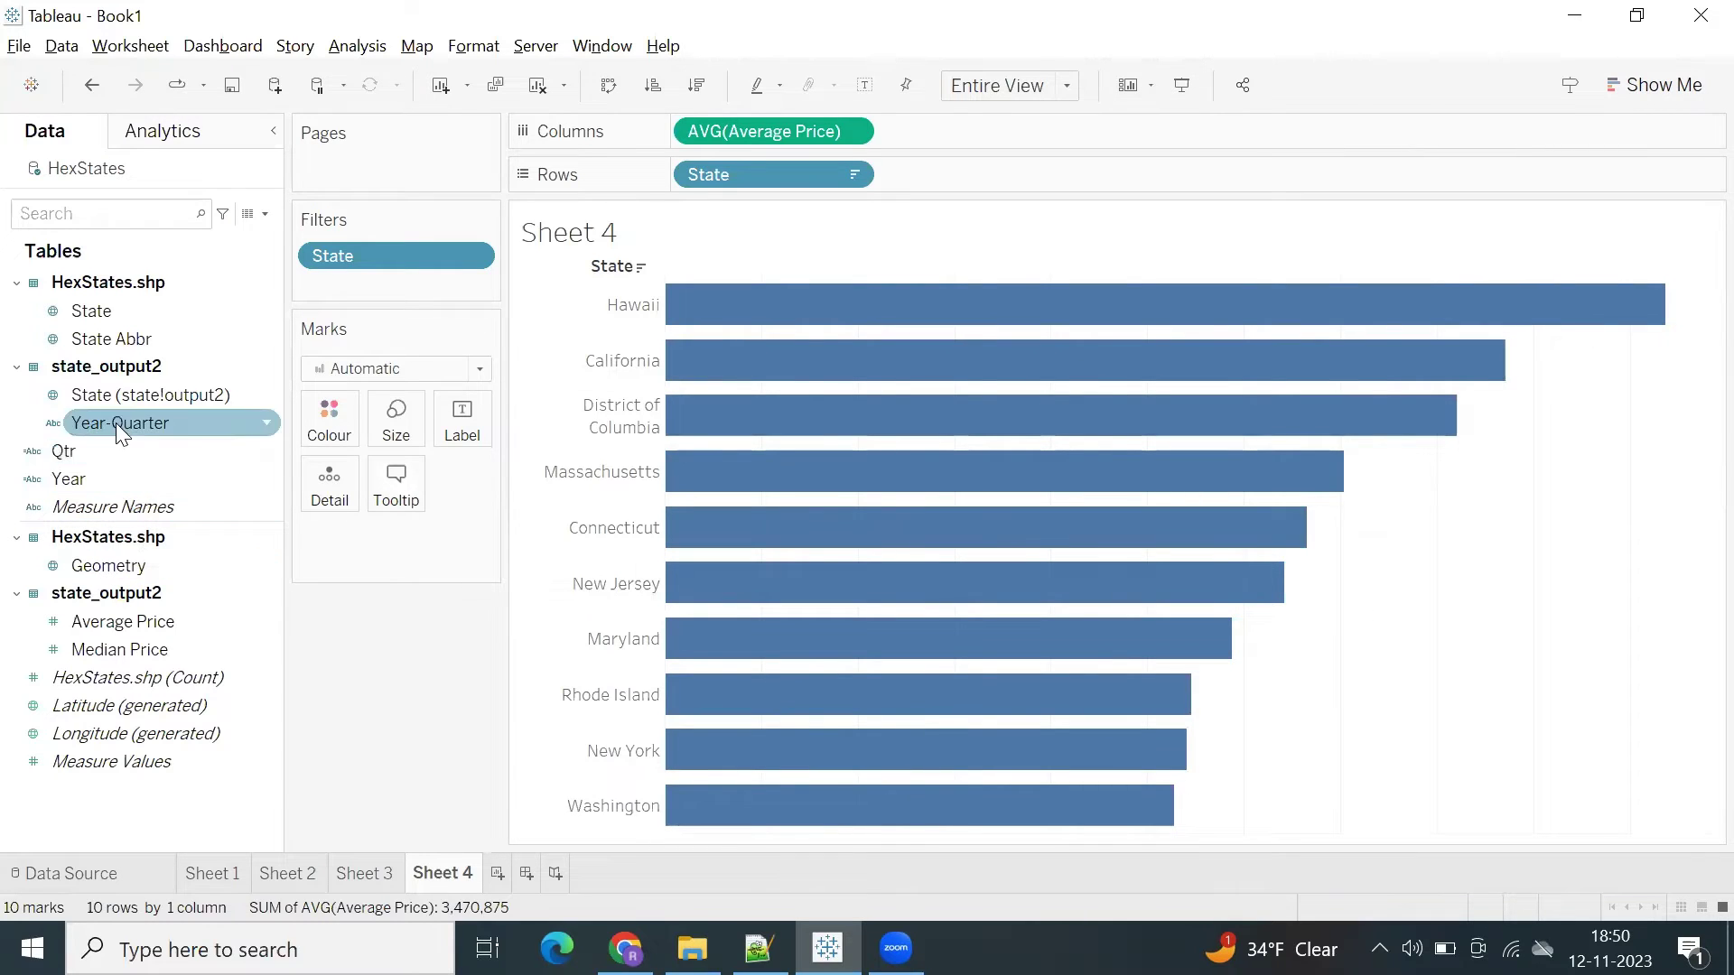
# Show mark labels on the bars and colour them by State
pyautogui.click(462, 420)
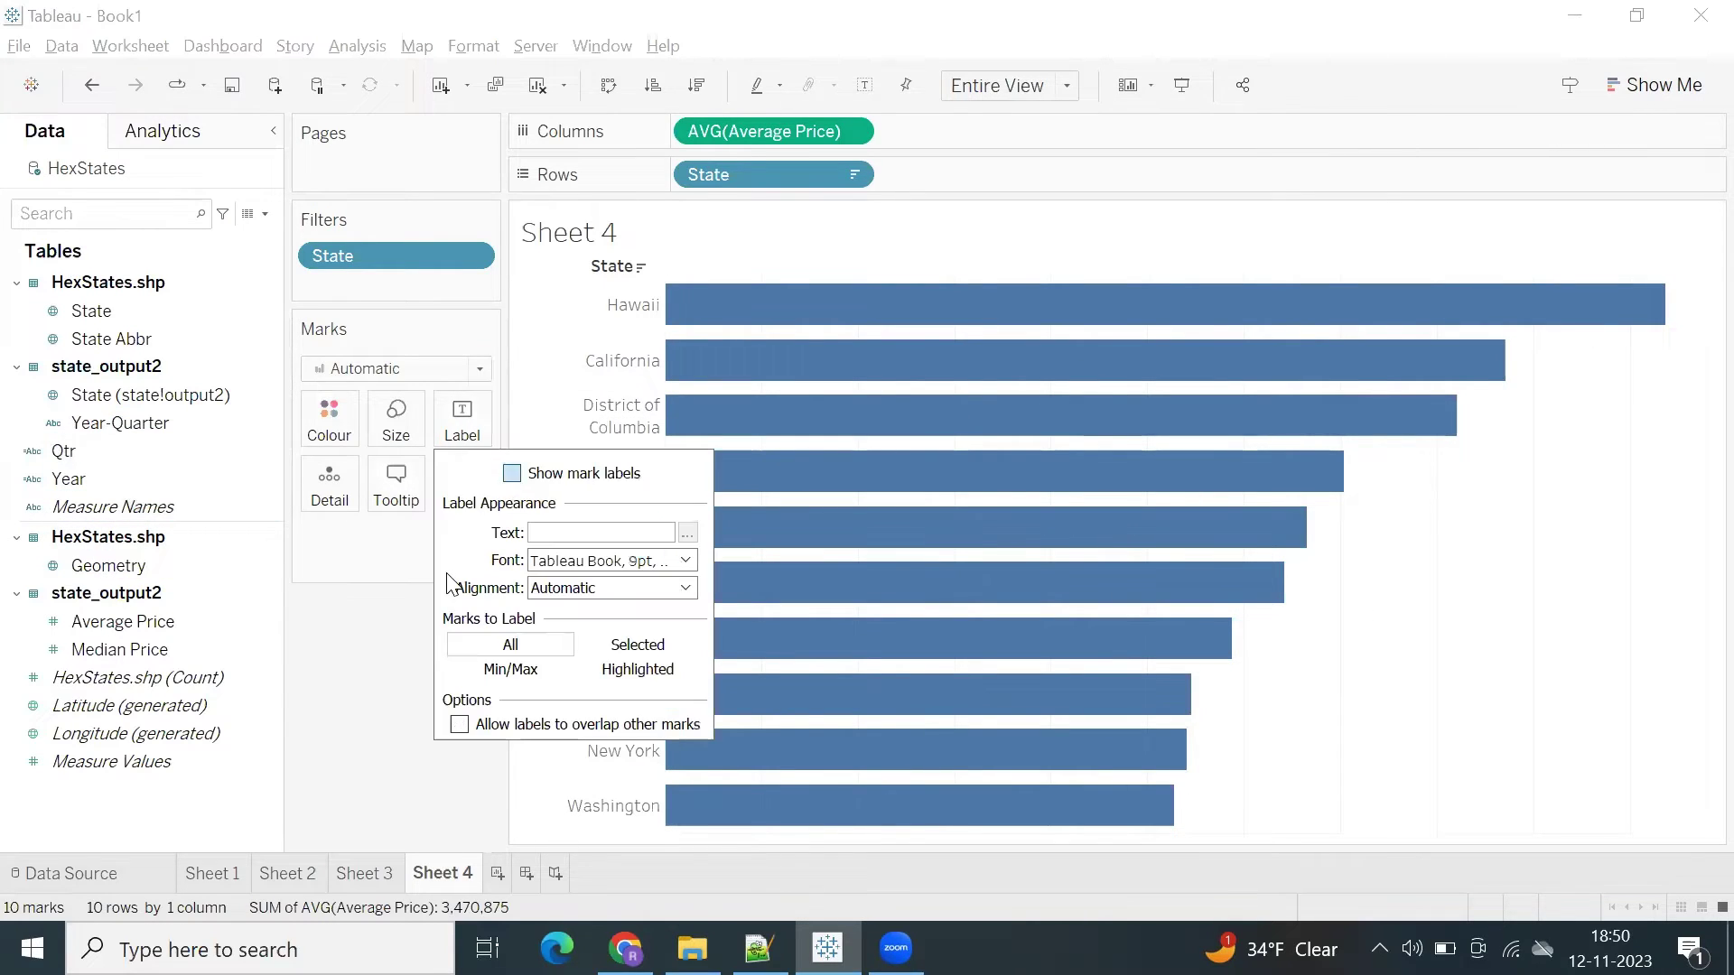
pyautogui.moveTo(81, 336); pyautogui.dragTo(314, 406)
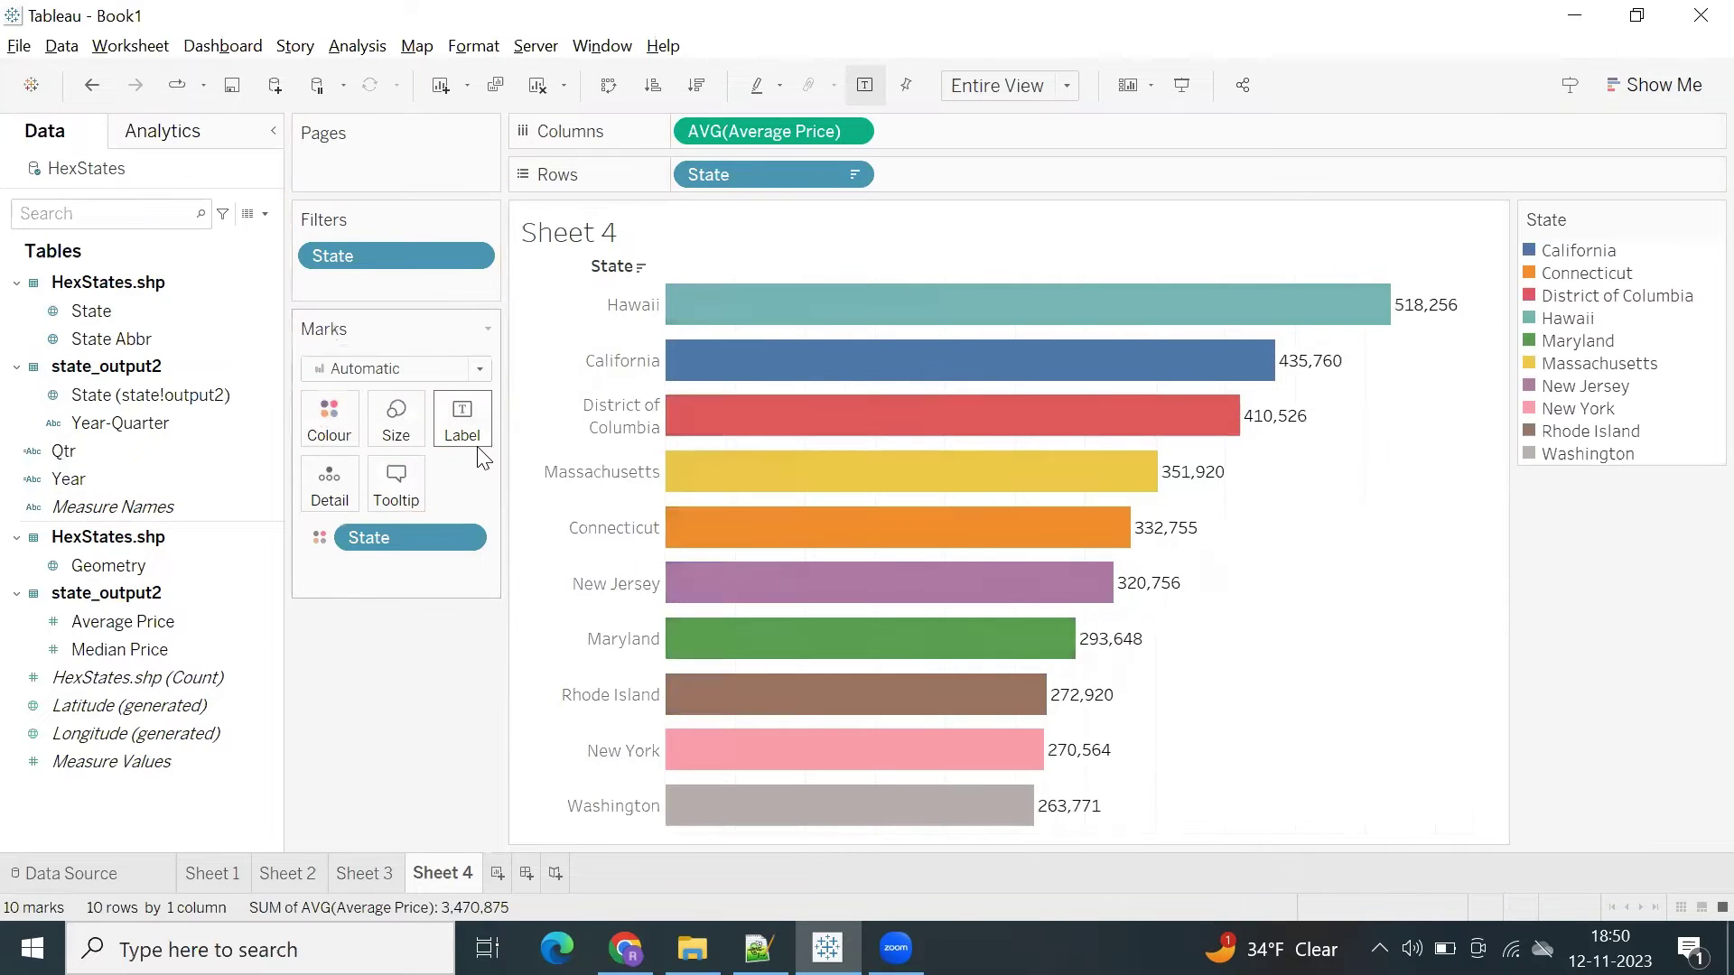
# Hide the title of the Sheet 4 bar chart and add a new worksheet
pyautogui.click(369, 877)
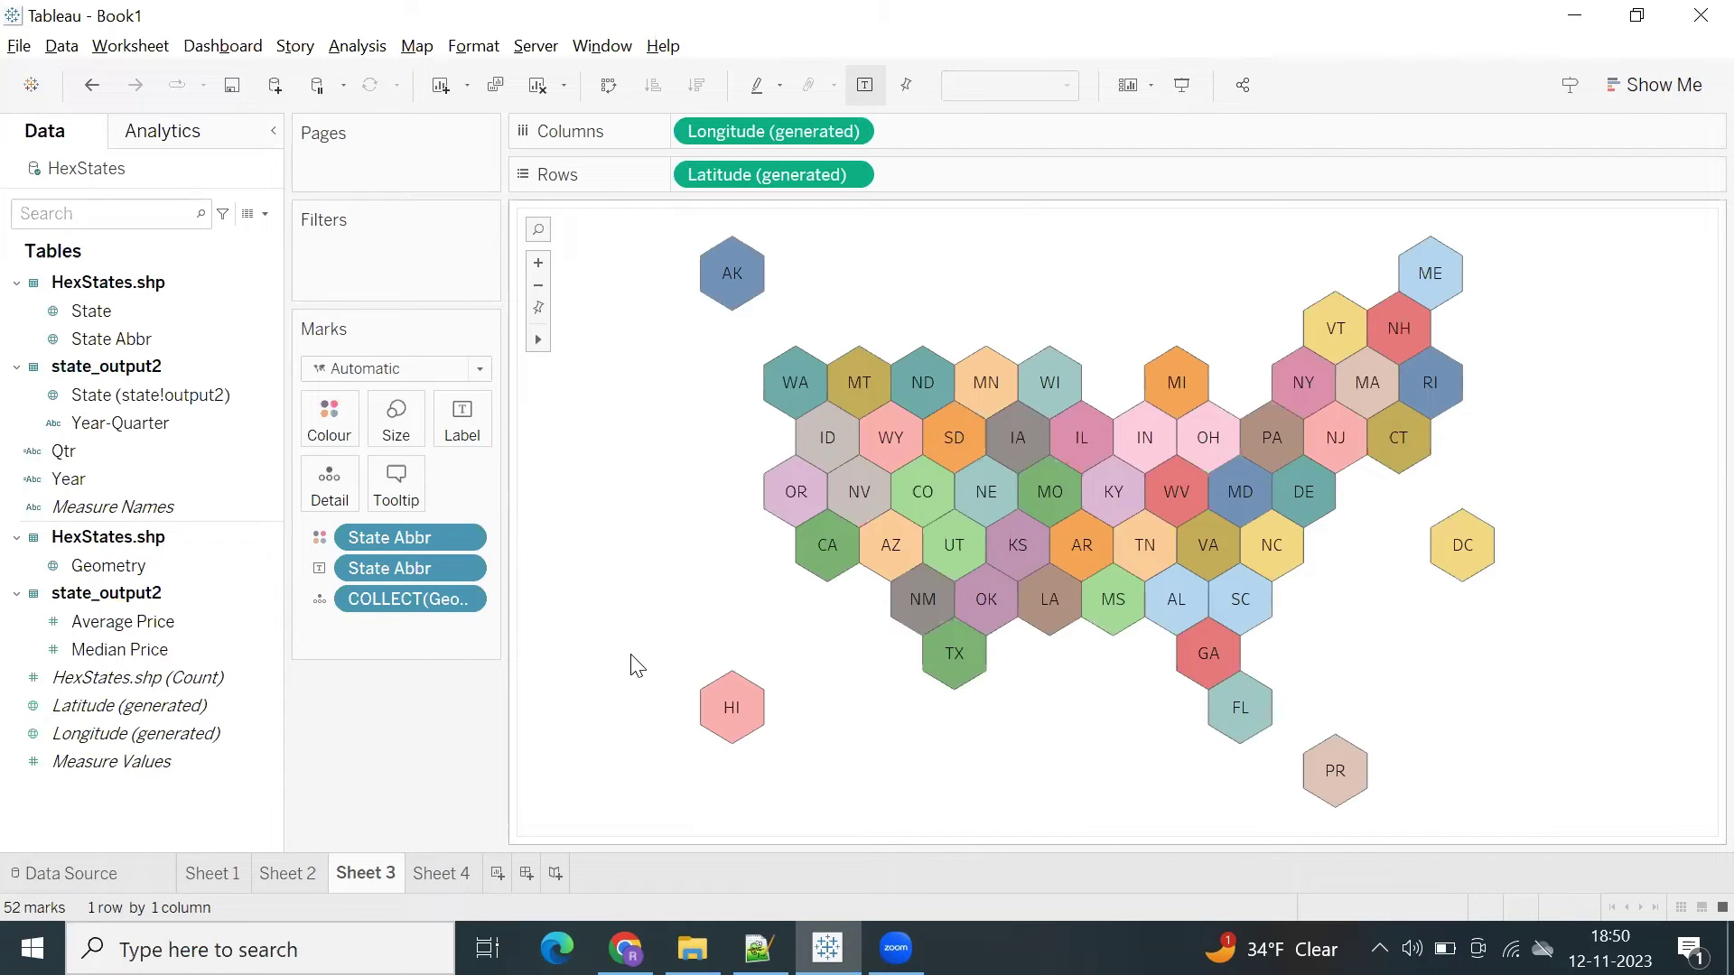
pyautogui.click(435, 874)
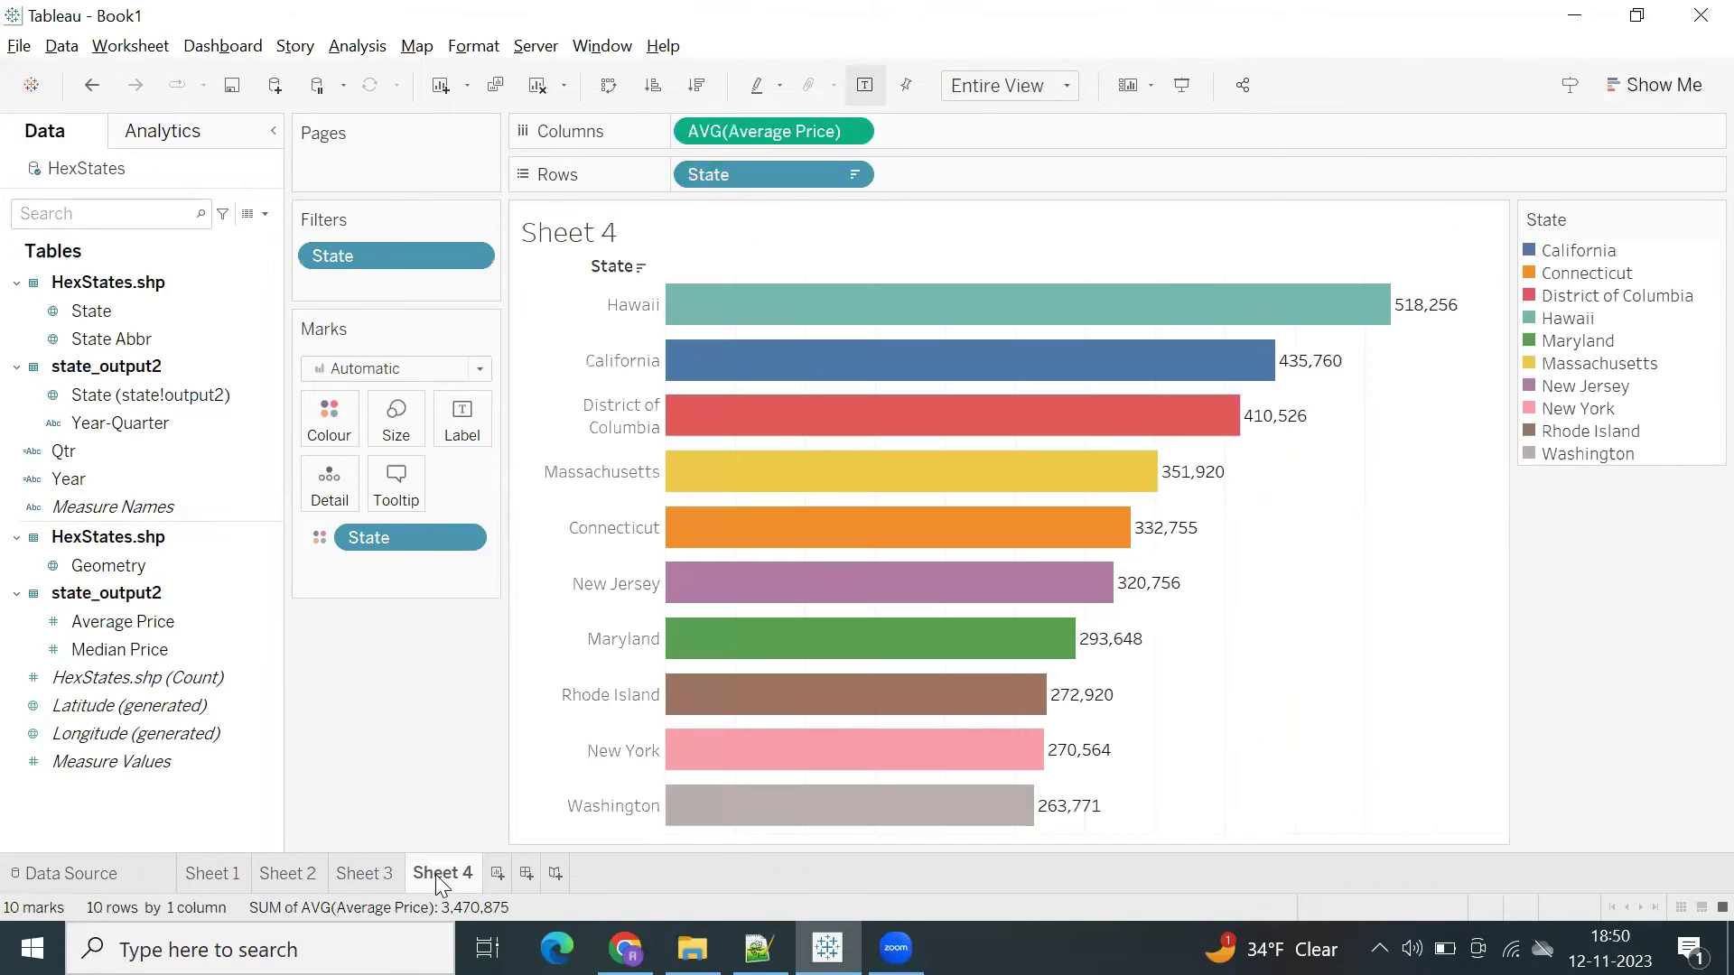
pyautogui.rightClick(569, 244)
pyautogui.click(618, 306)
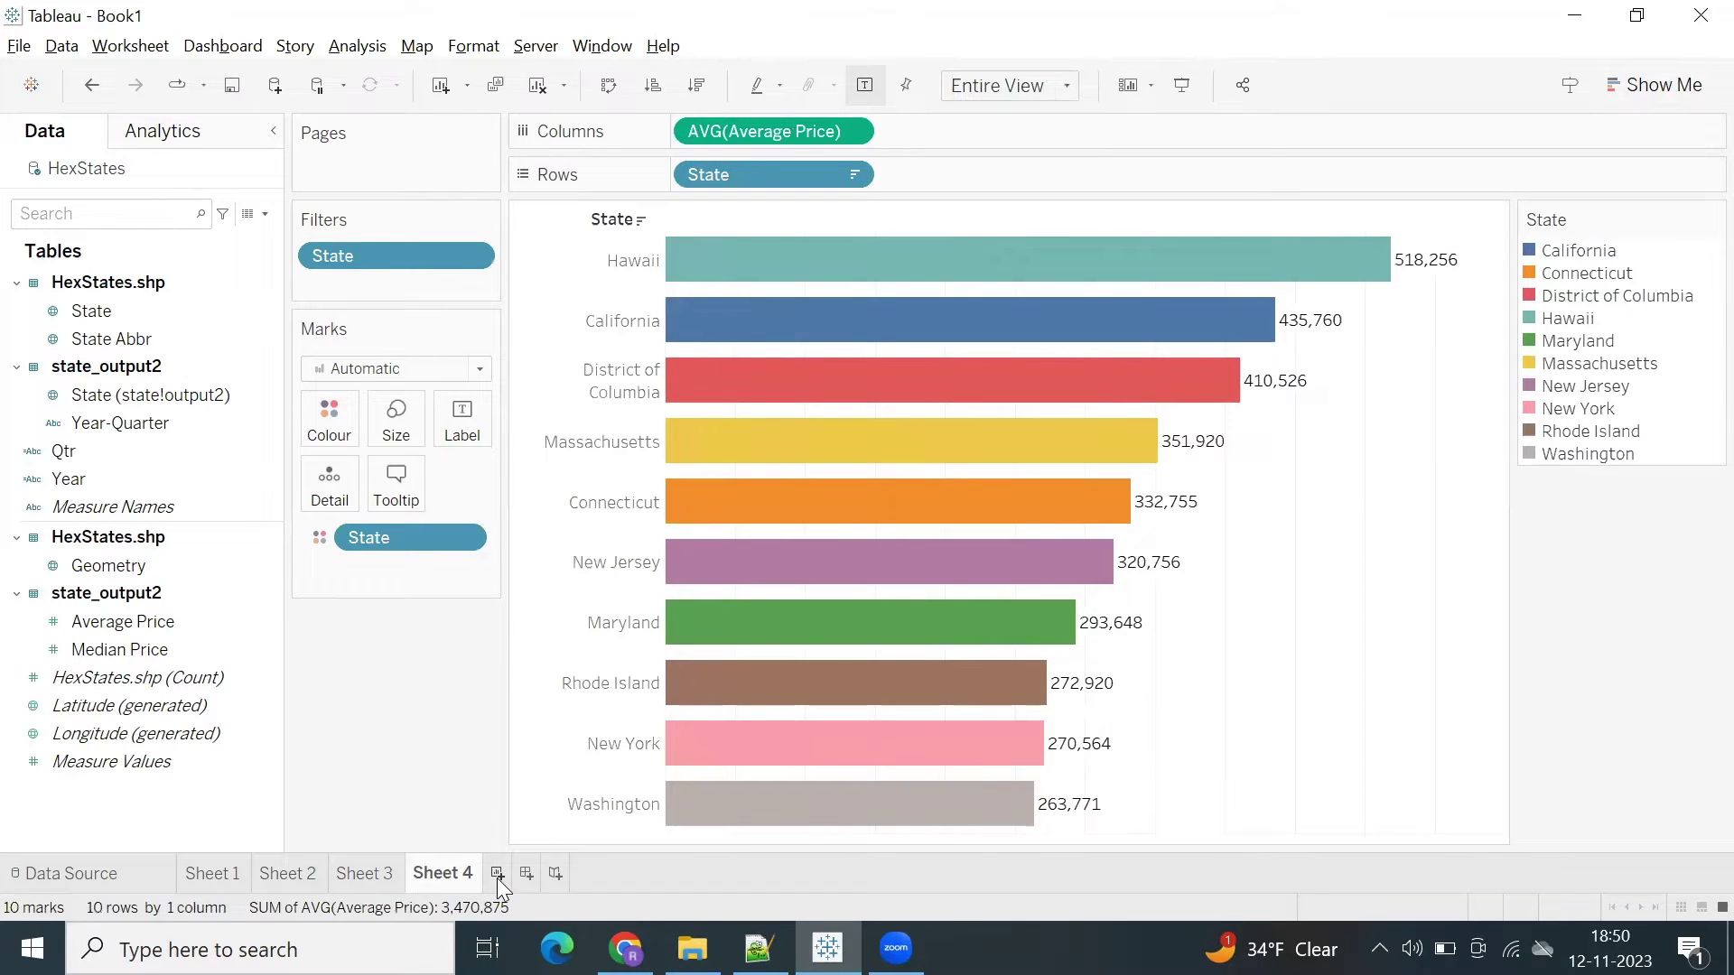
pyautogui.click(497, 873)
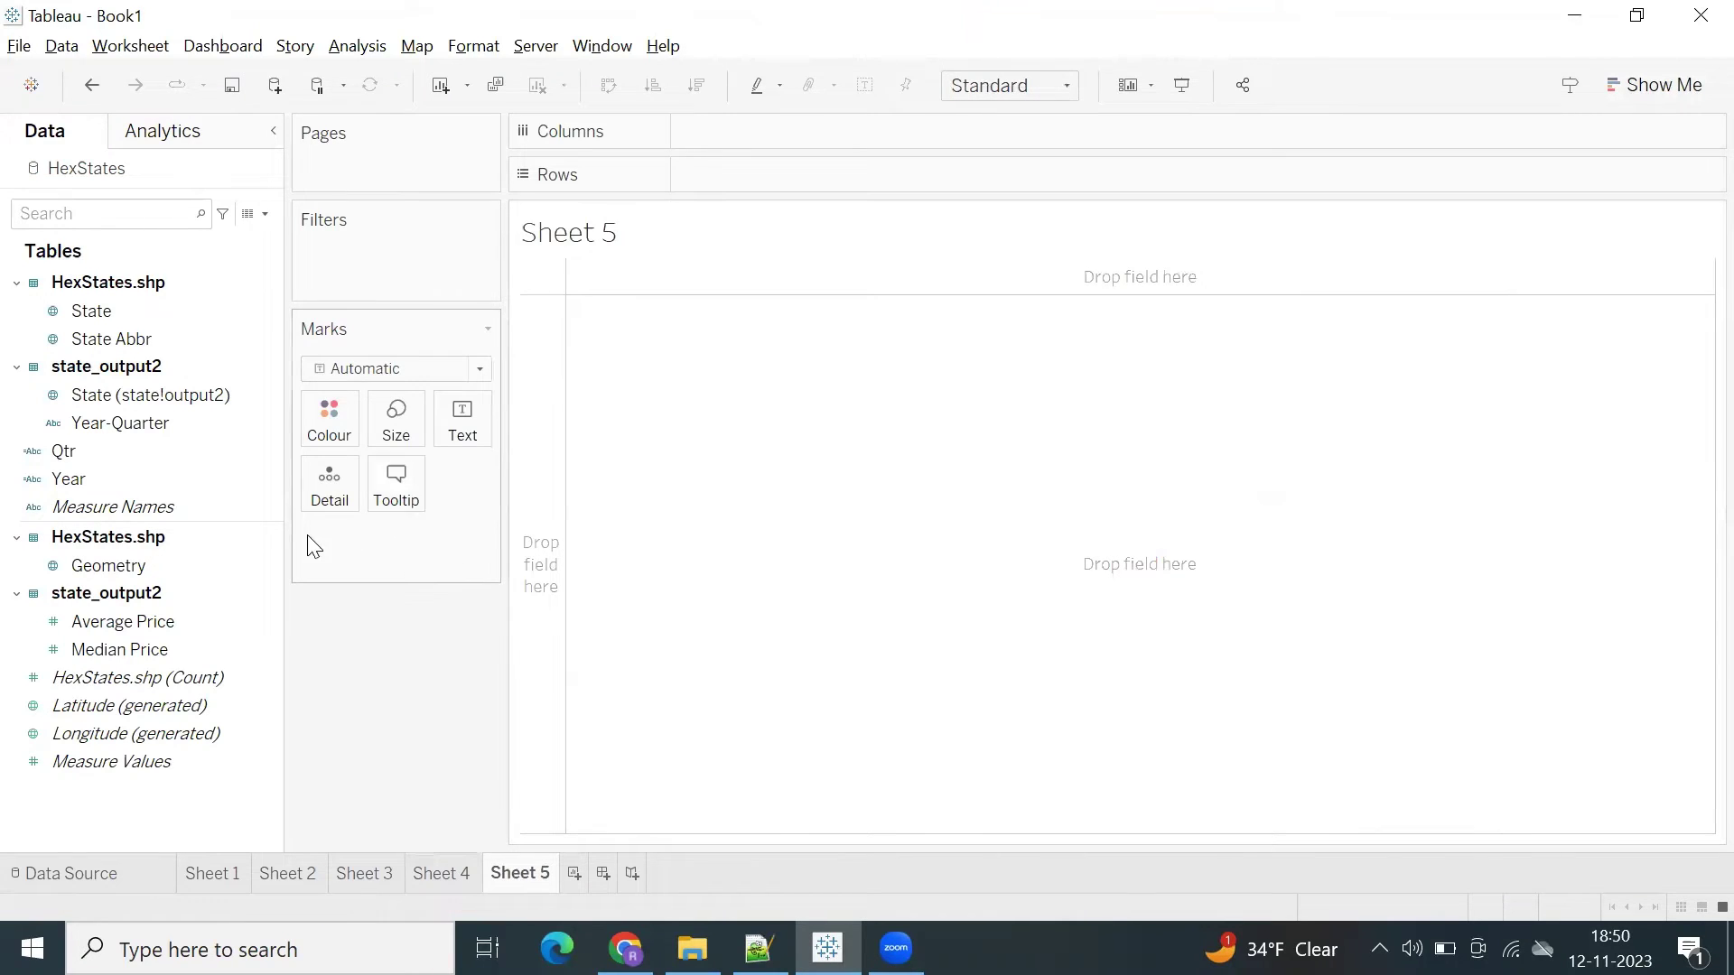
pyautogui.click(123, 623)
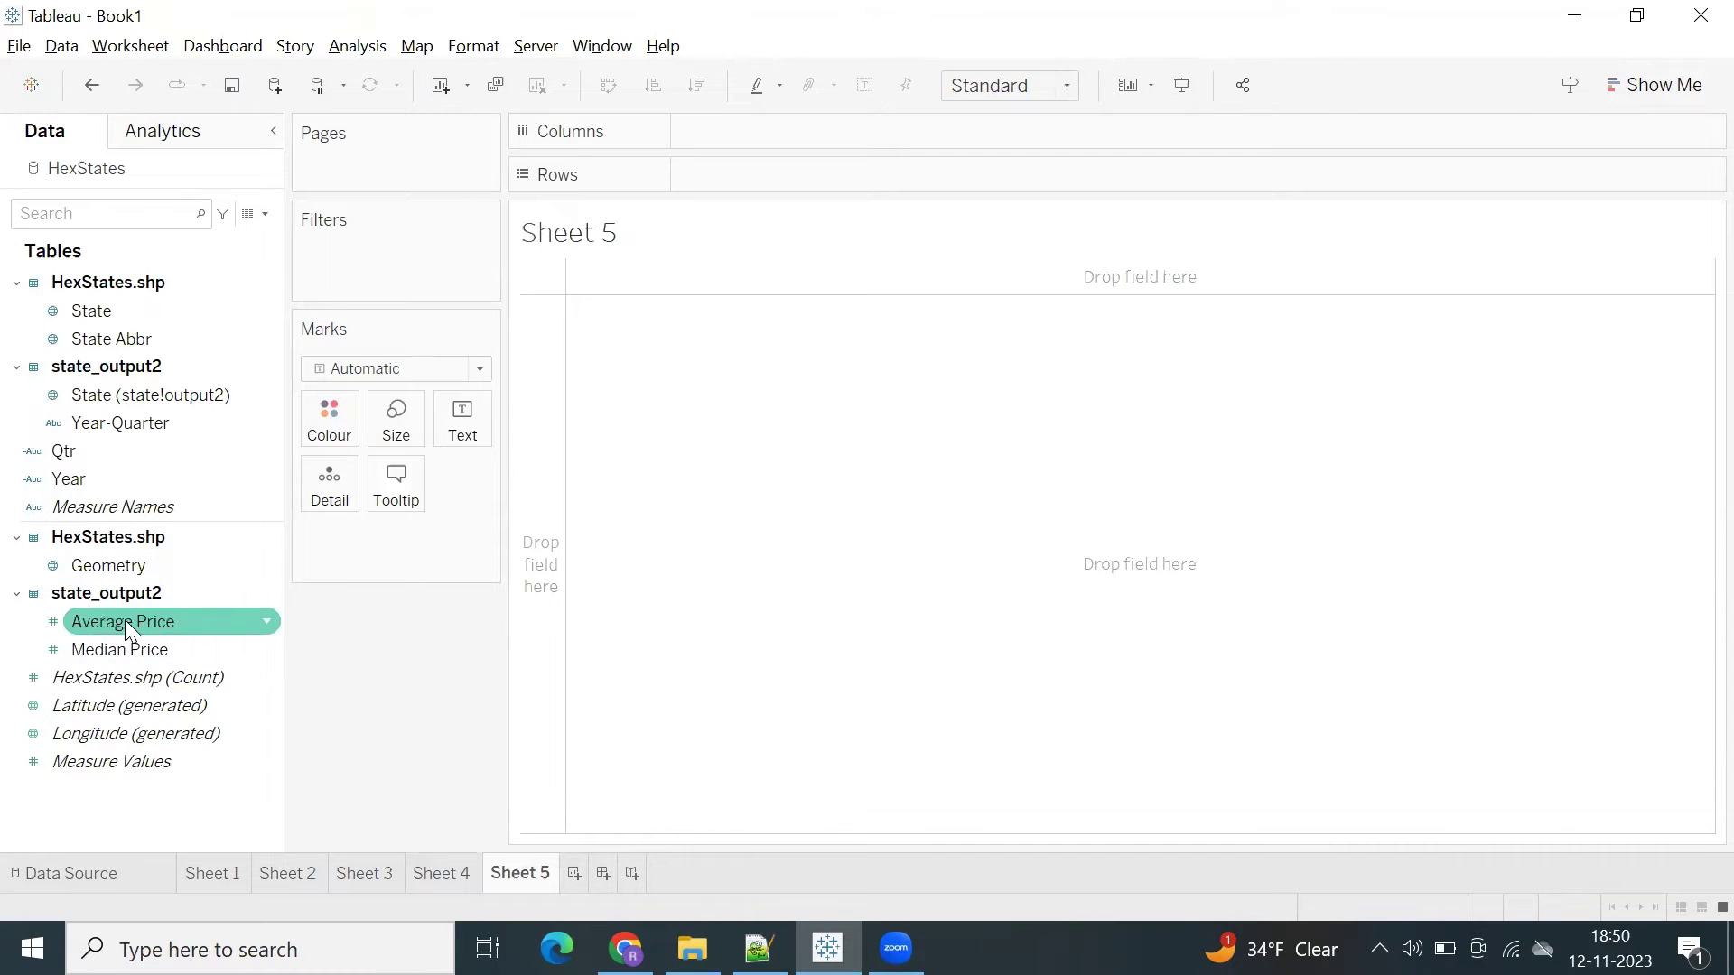
# Switch to Notepad++ to review the Federal Housing Finance Agency source note, and return to Sheet 5 in Tableau
pyautogui.click(359, 876)
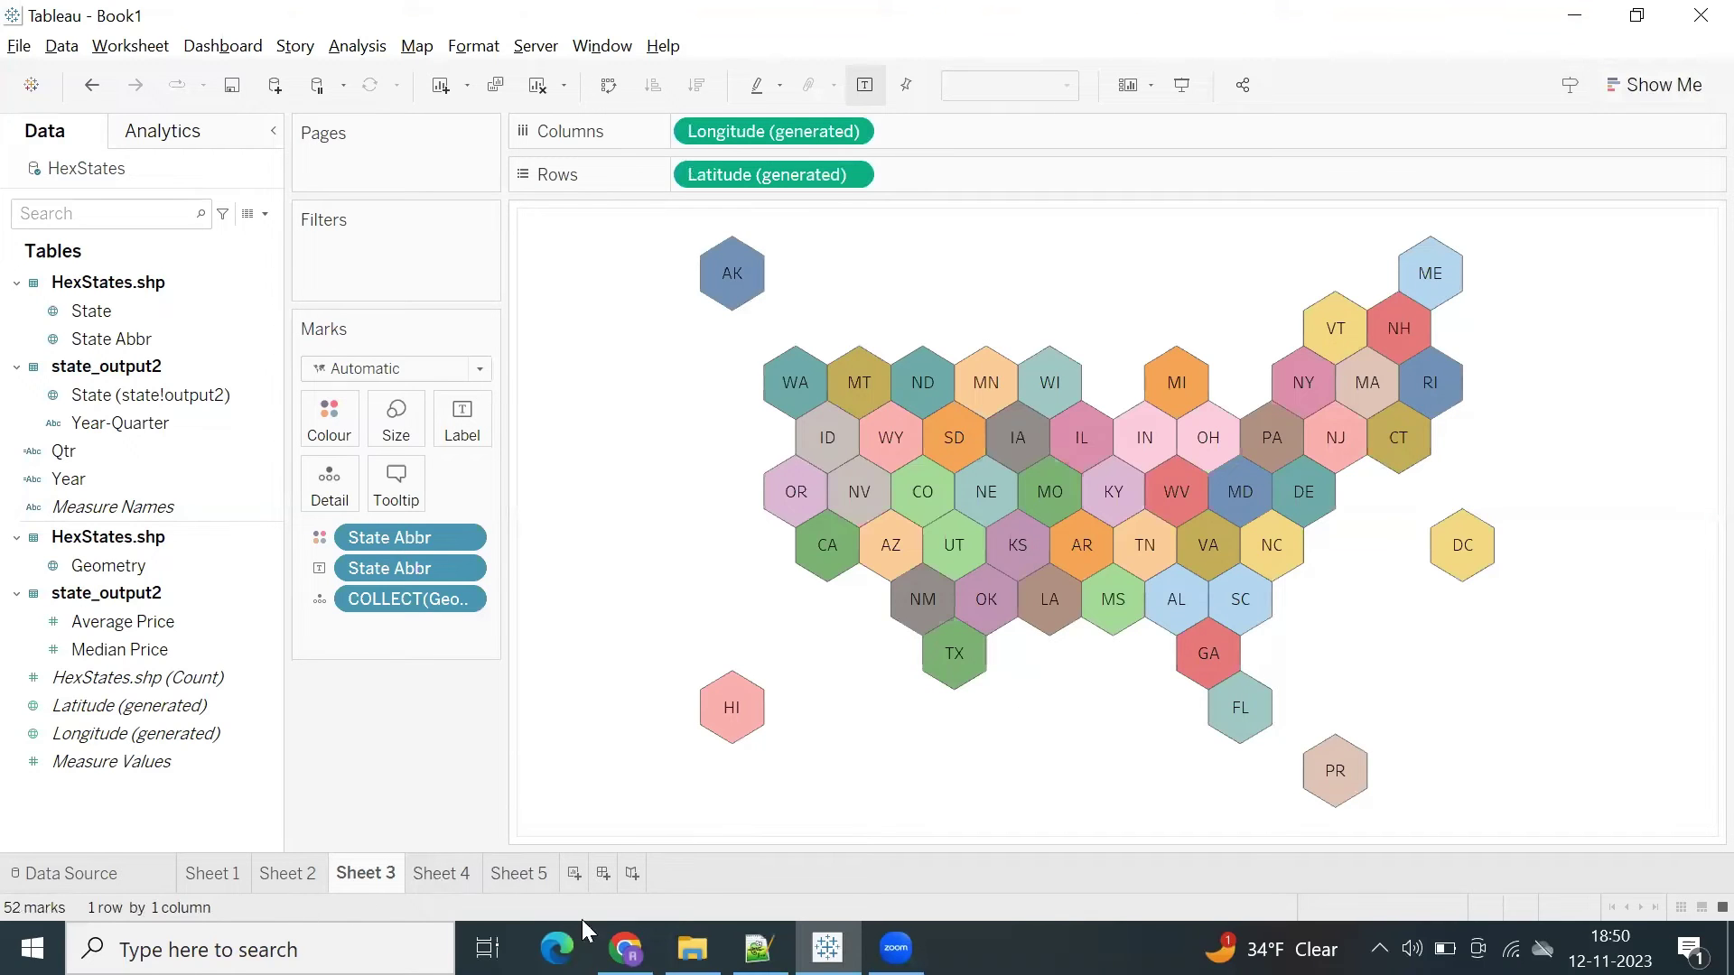
pyautogui.click(758, 948)
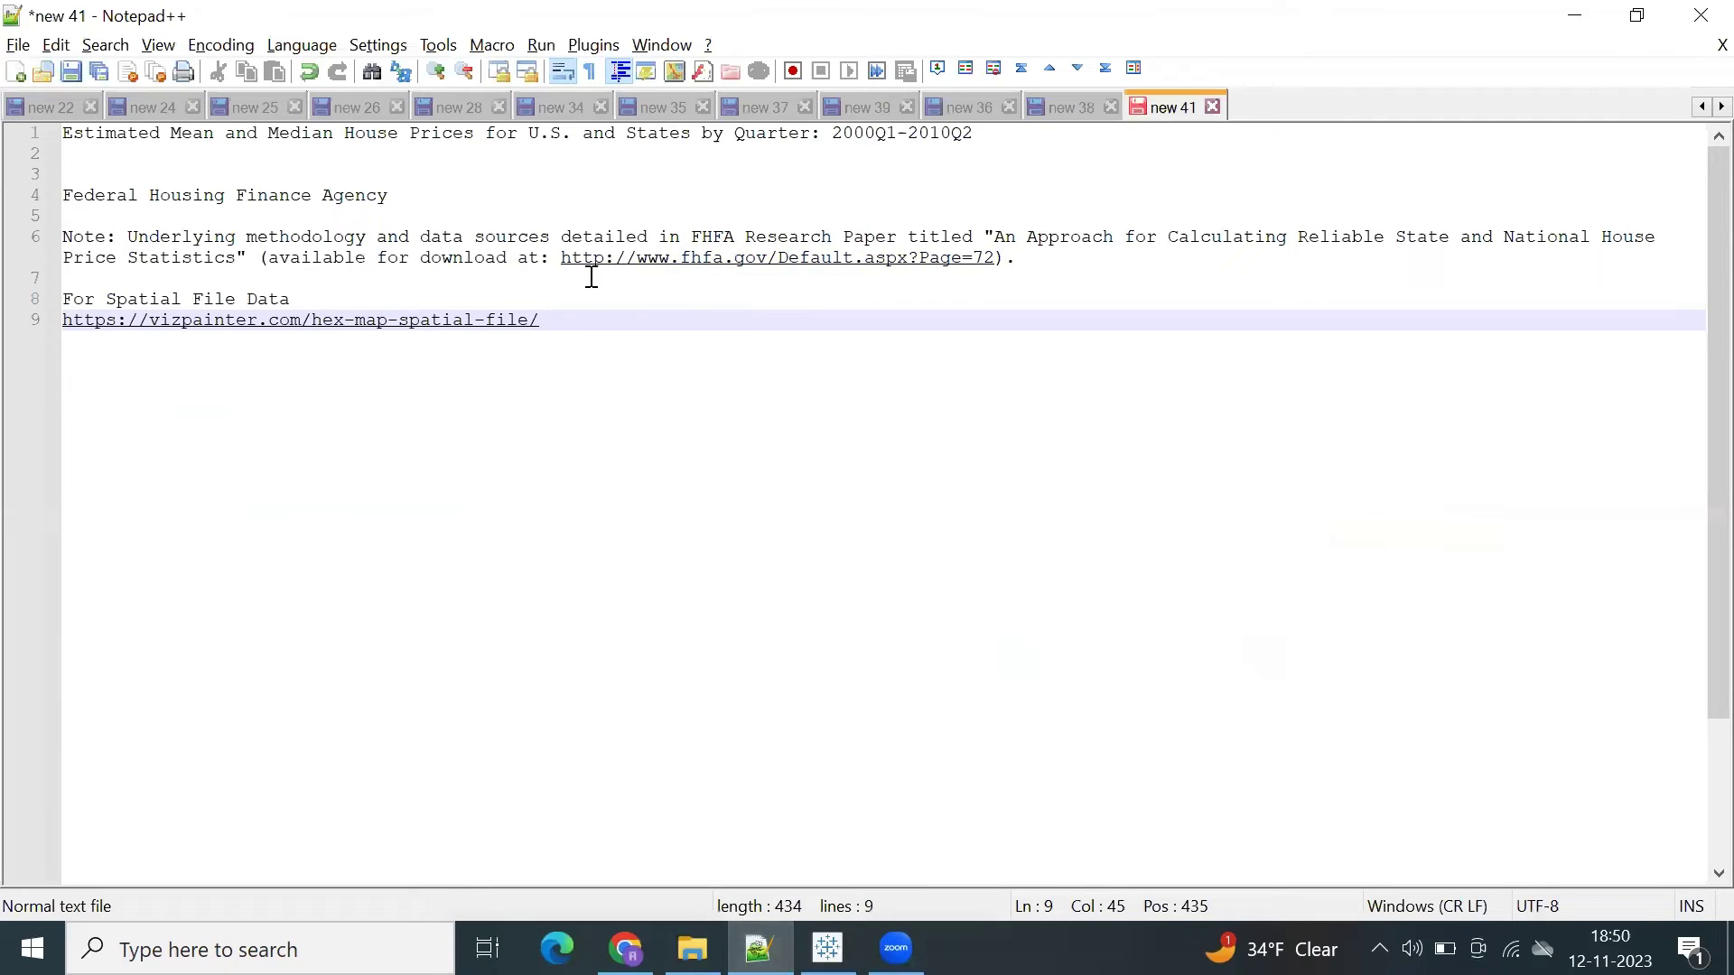
pyautogui.moveTo(451, 195); pyautogui.dragTo(77, 203)
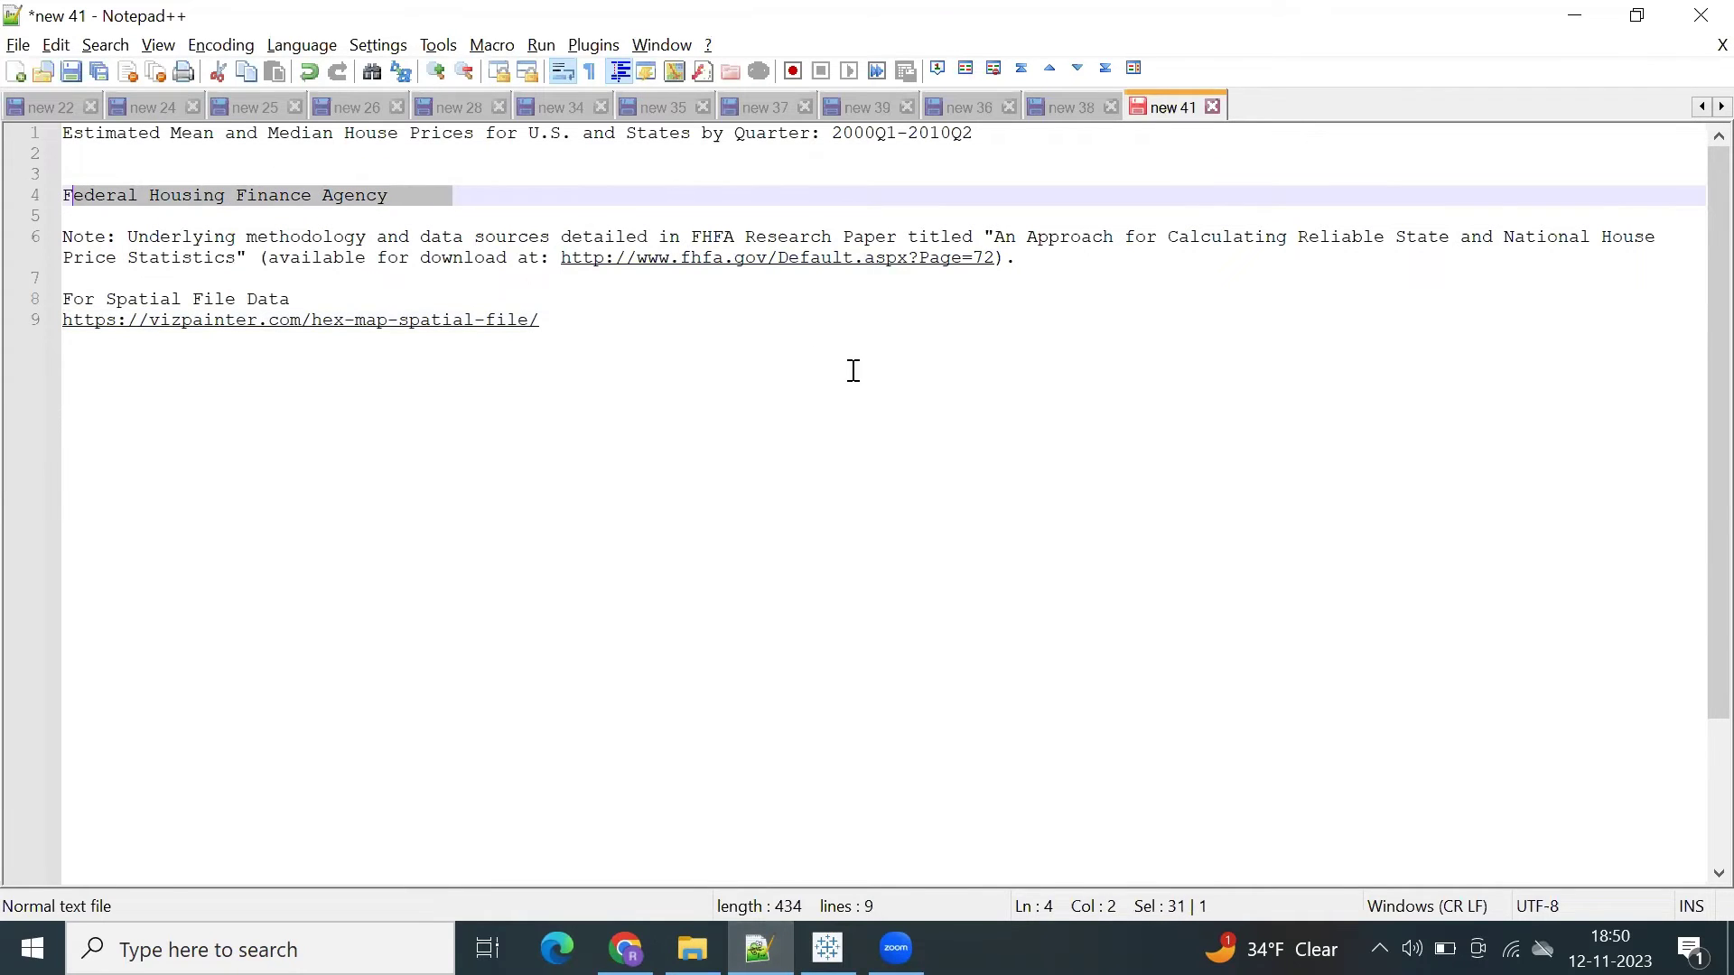
pyautogui.click(827, 948)
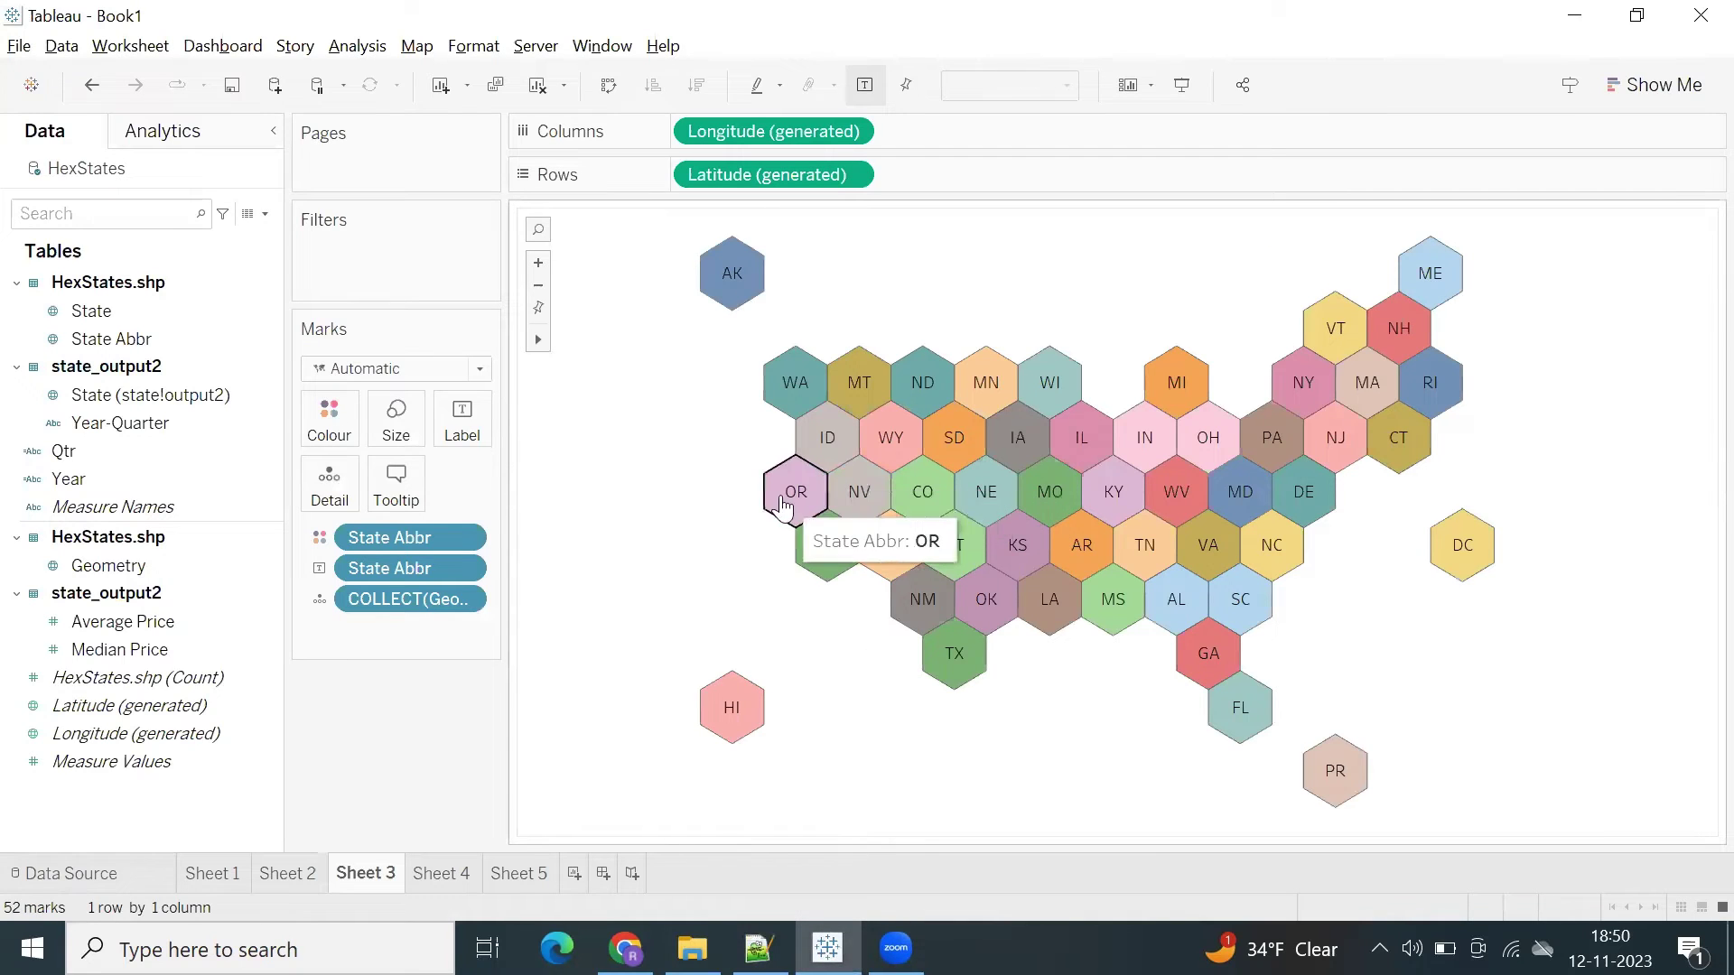
pyautogui.click(511, 874)
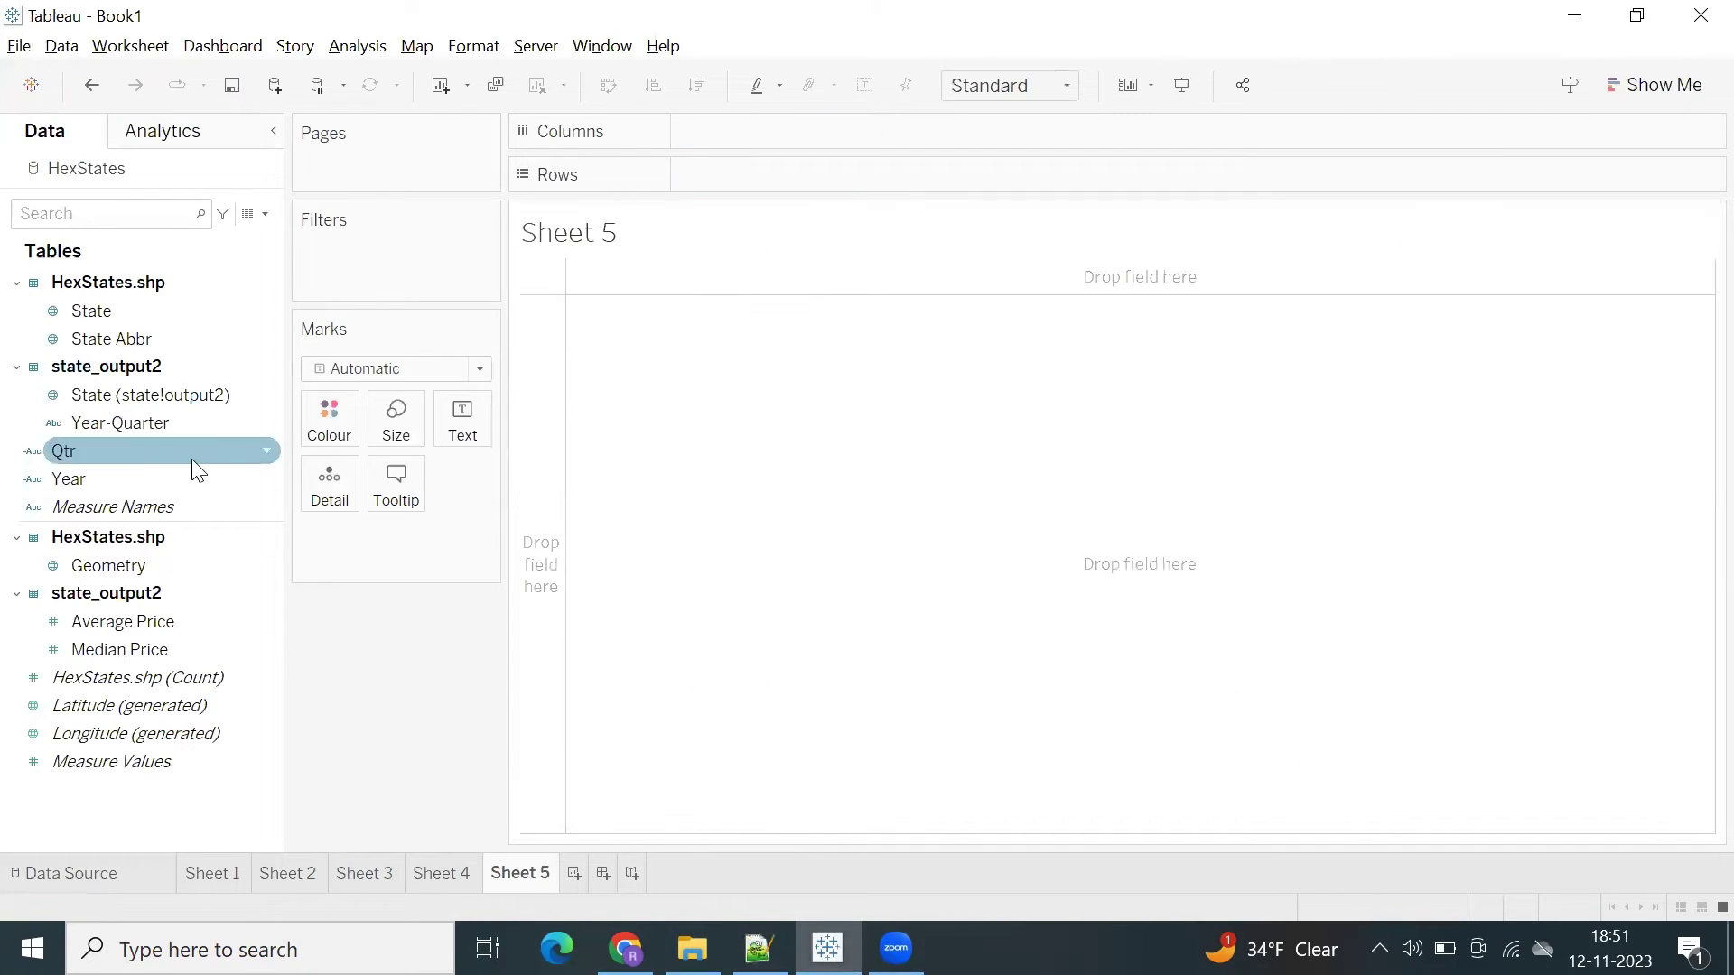
# Add Year to the rows of Sheet 5 and exclude the entry listed before 2000 from the view
pyautogui.doubleClick(105, 480)
pyautogui.click(542, 286)
pyautogui.rightClick(544, 287)
pyautogui.press('Escape')
pyautogui.press('Delete')
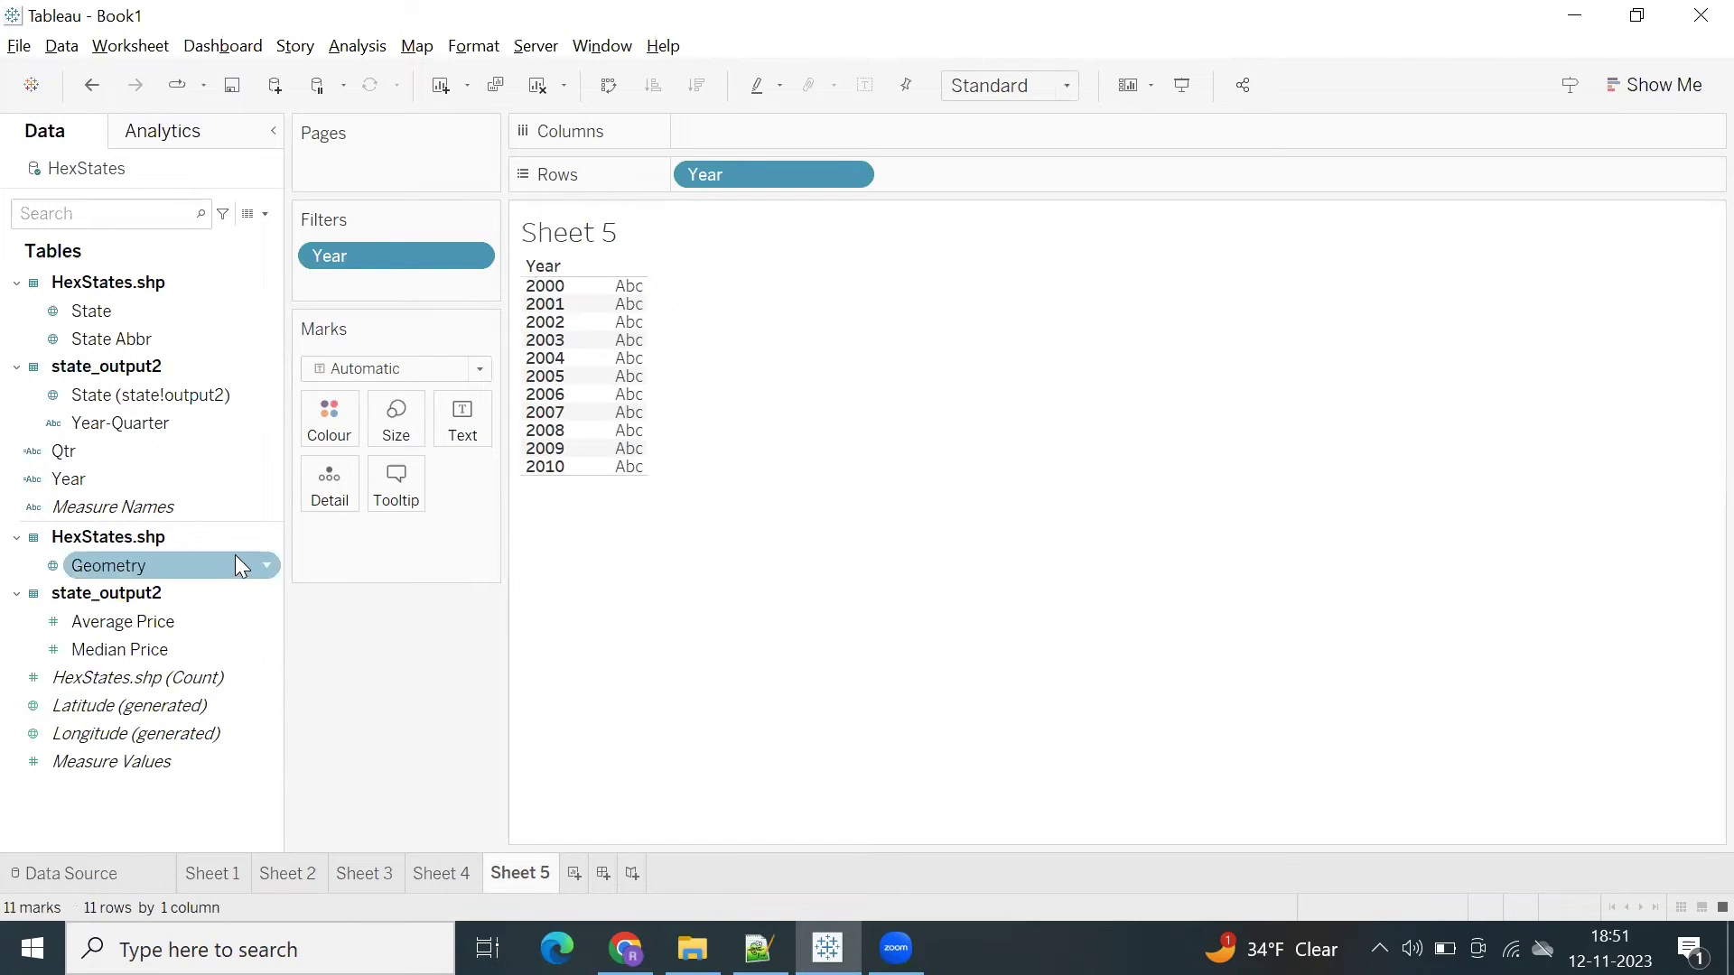
# Add Average Price to the Year table as text values and aggregate it by average
pyautogui.moveTo(139, 621); pyautogui.dragTo(712, 355)
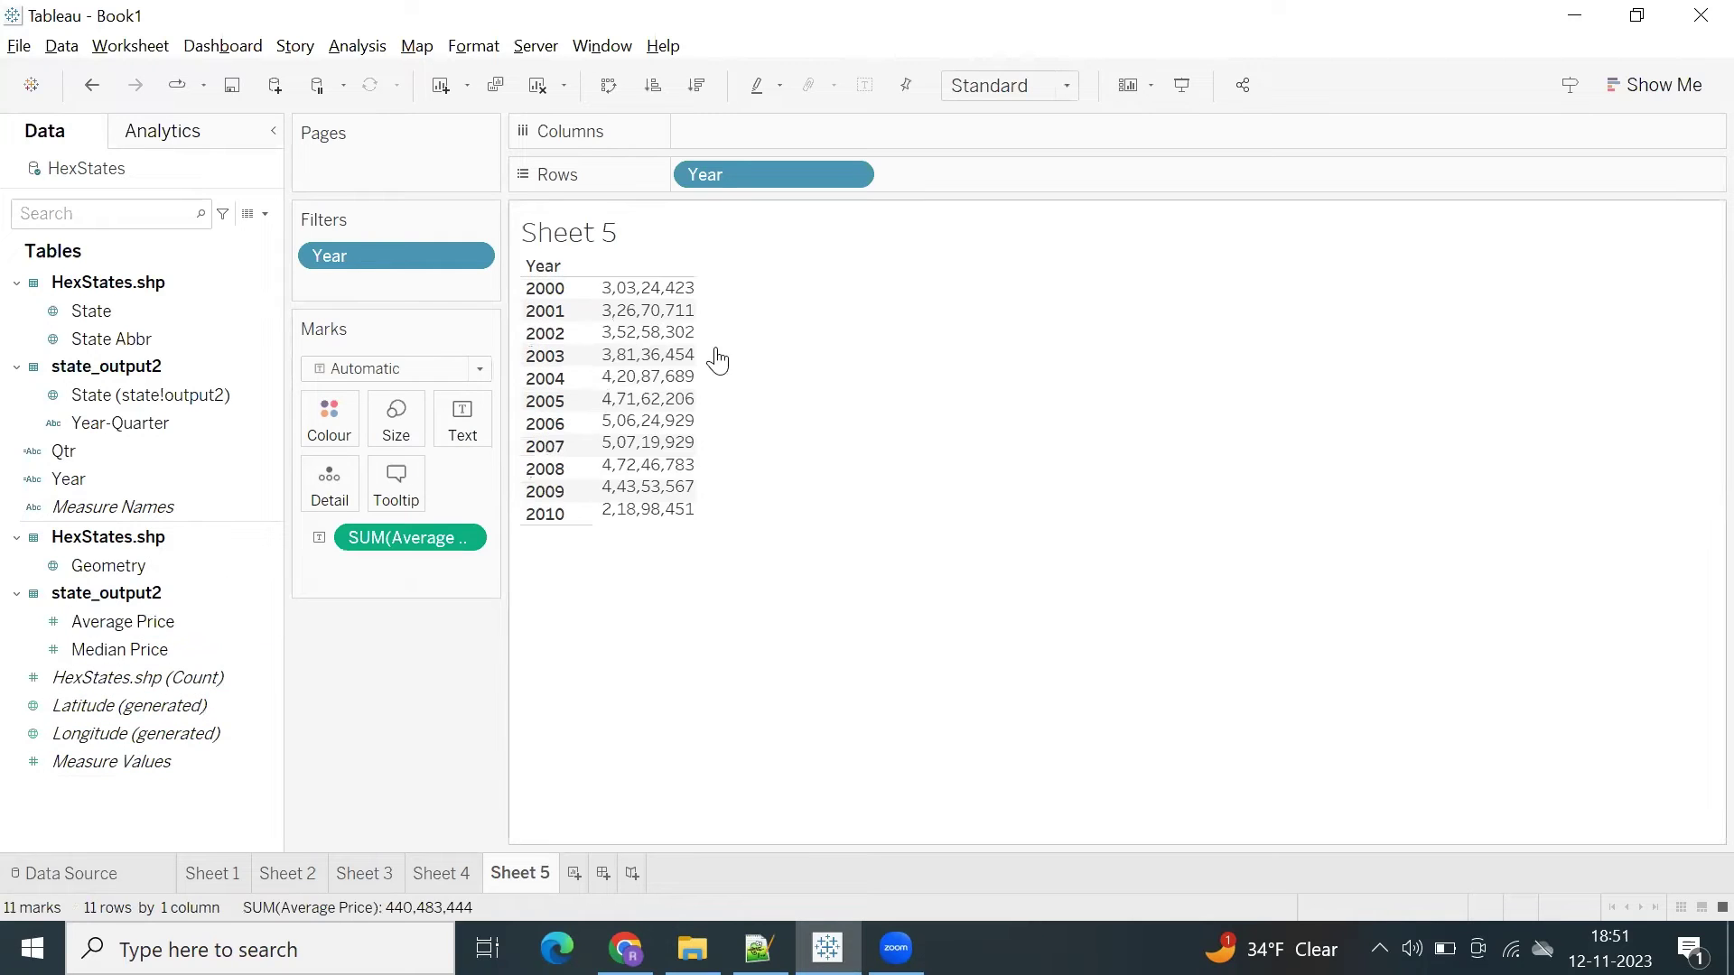
pyautogui.click(464, 542)
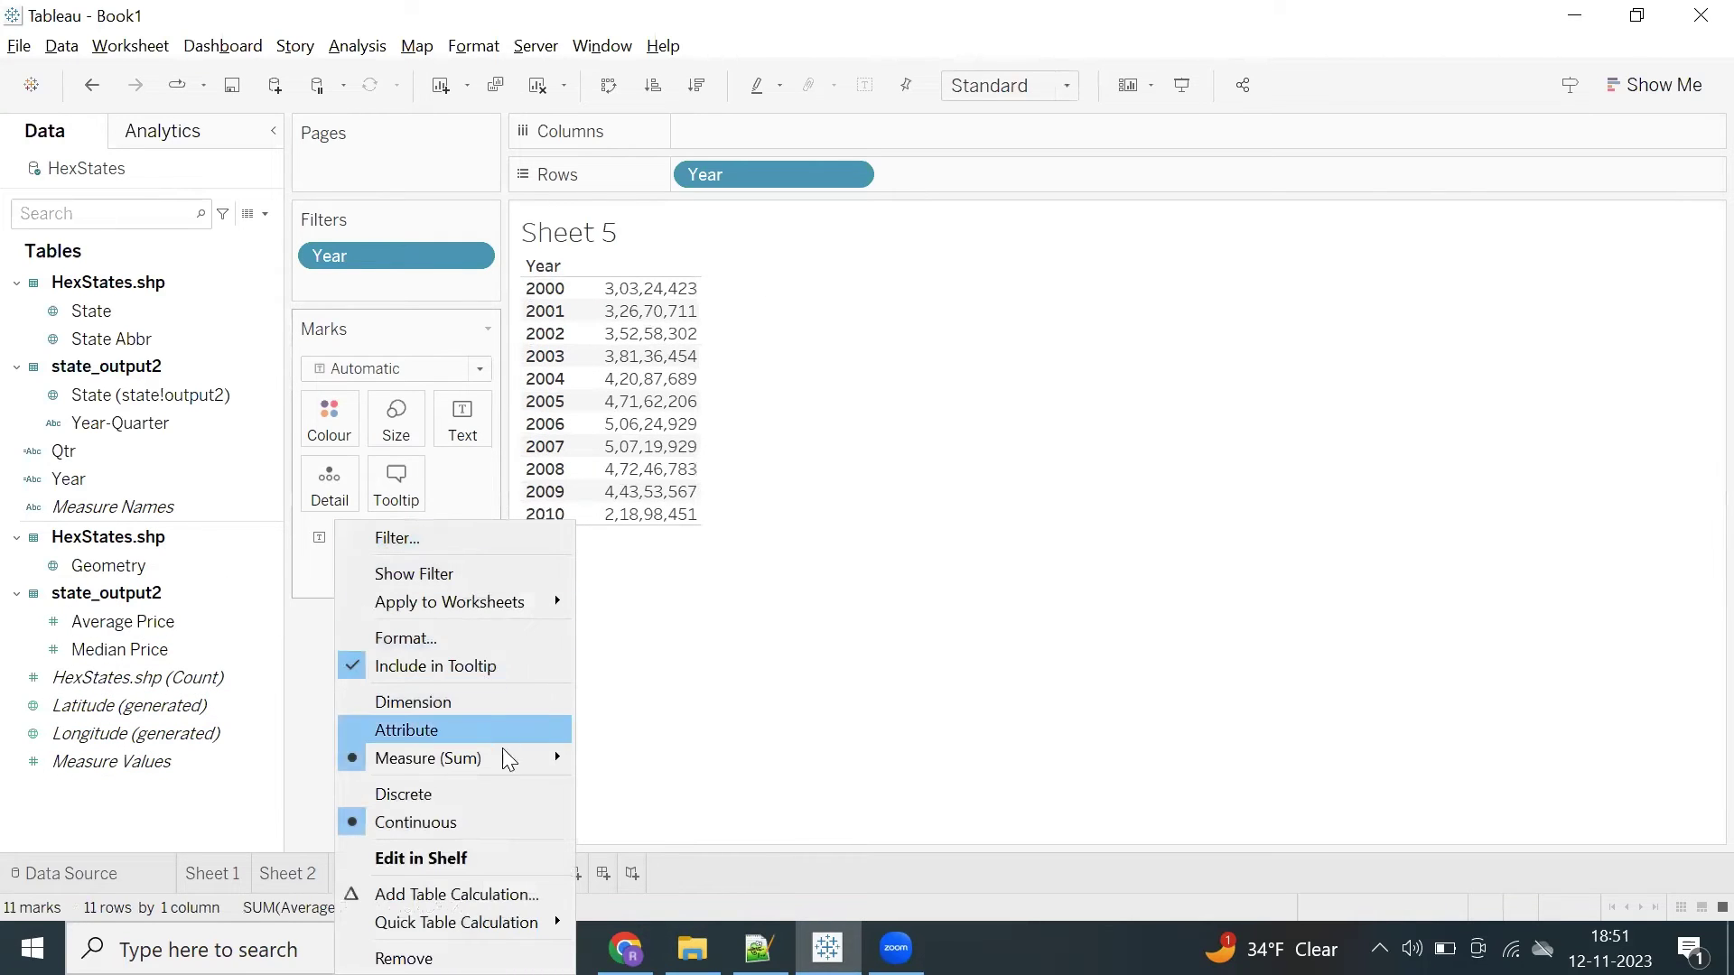
pyautogui.moveTo(577, 763)
pyautogui.click(636, 671)
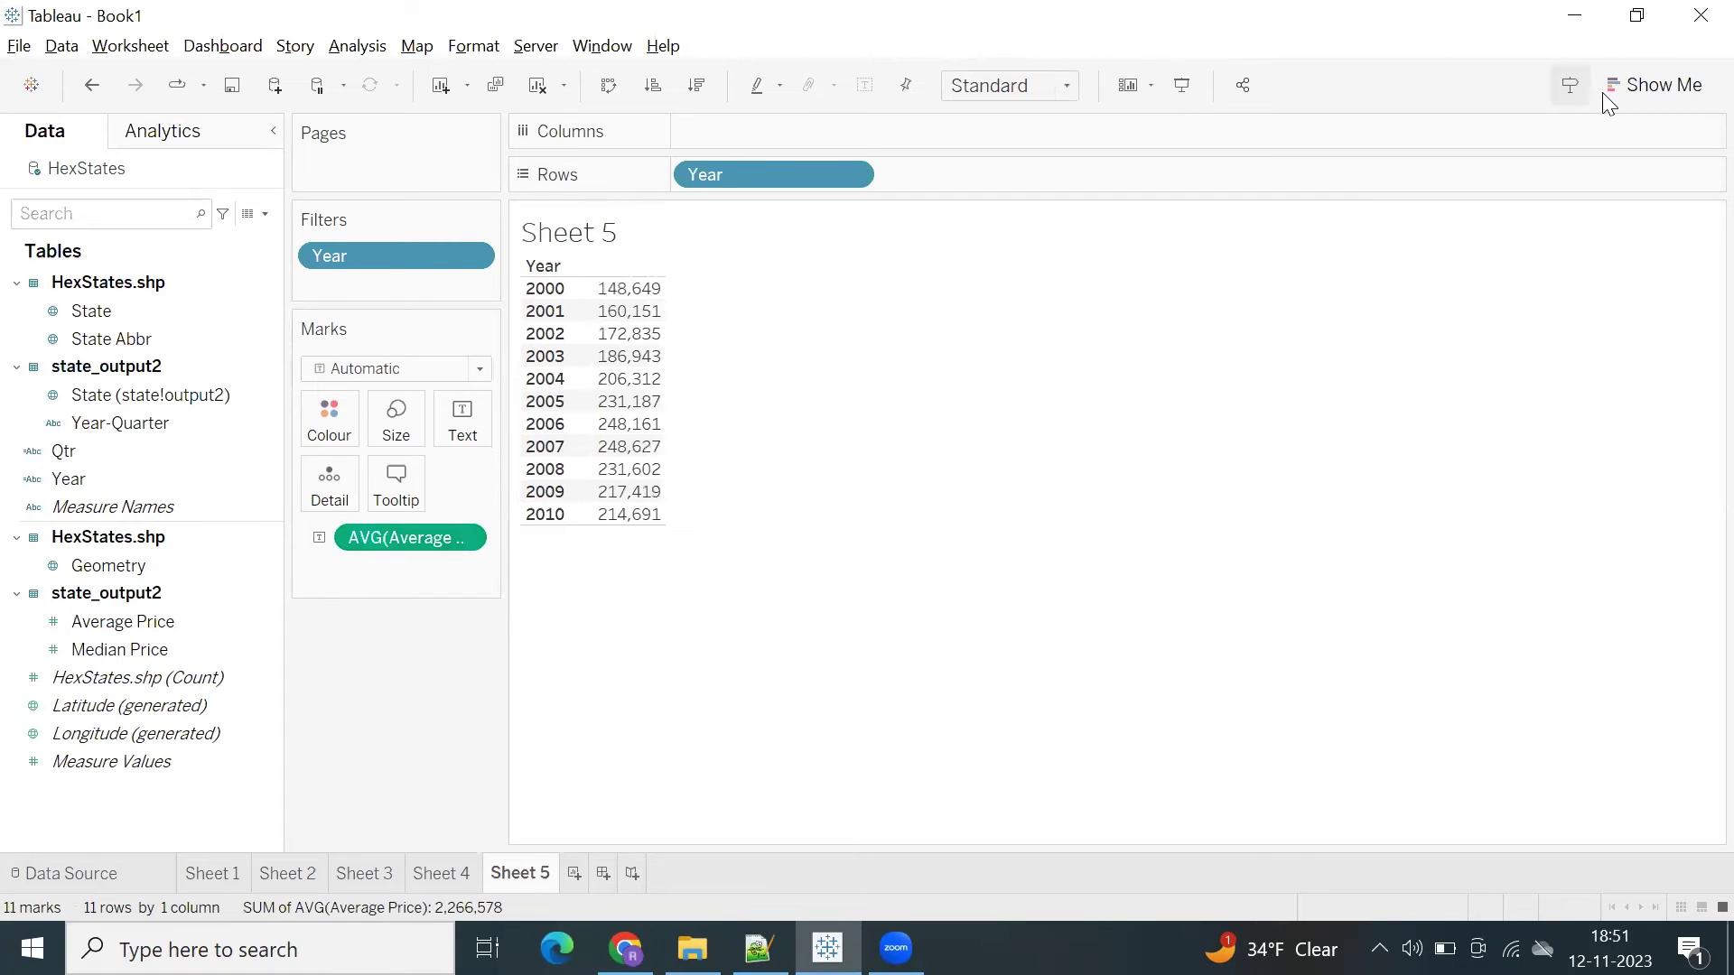
pyautogui.click(1625, 87)
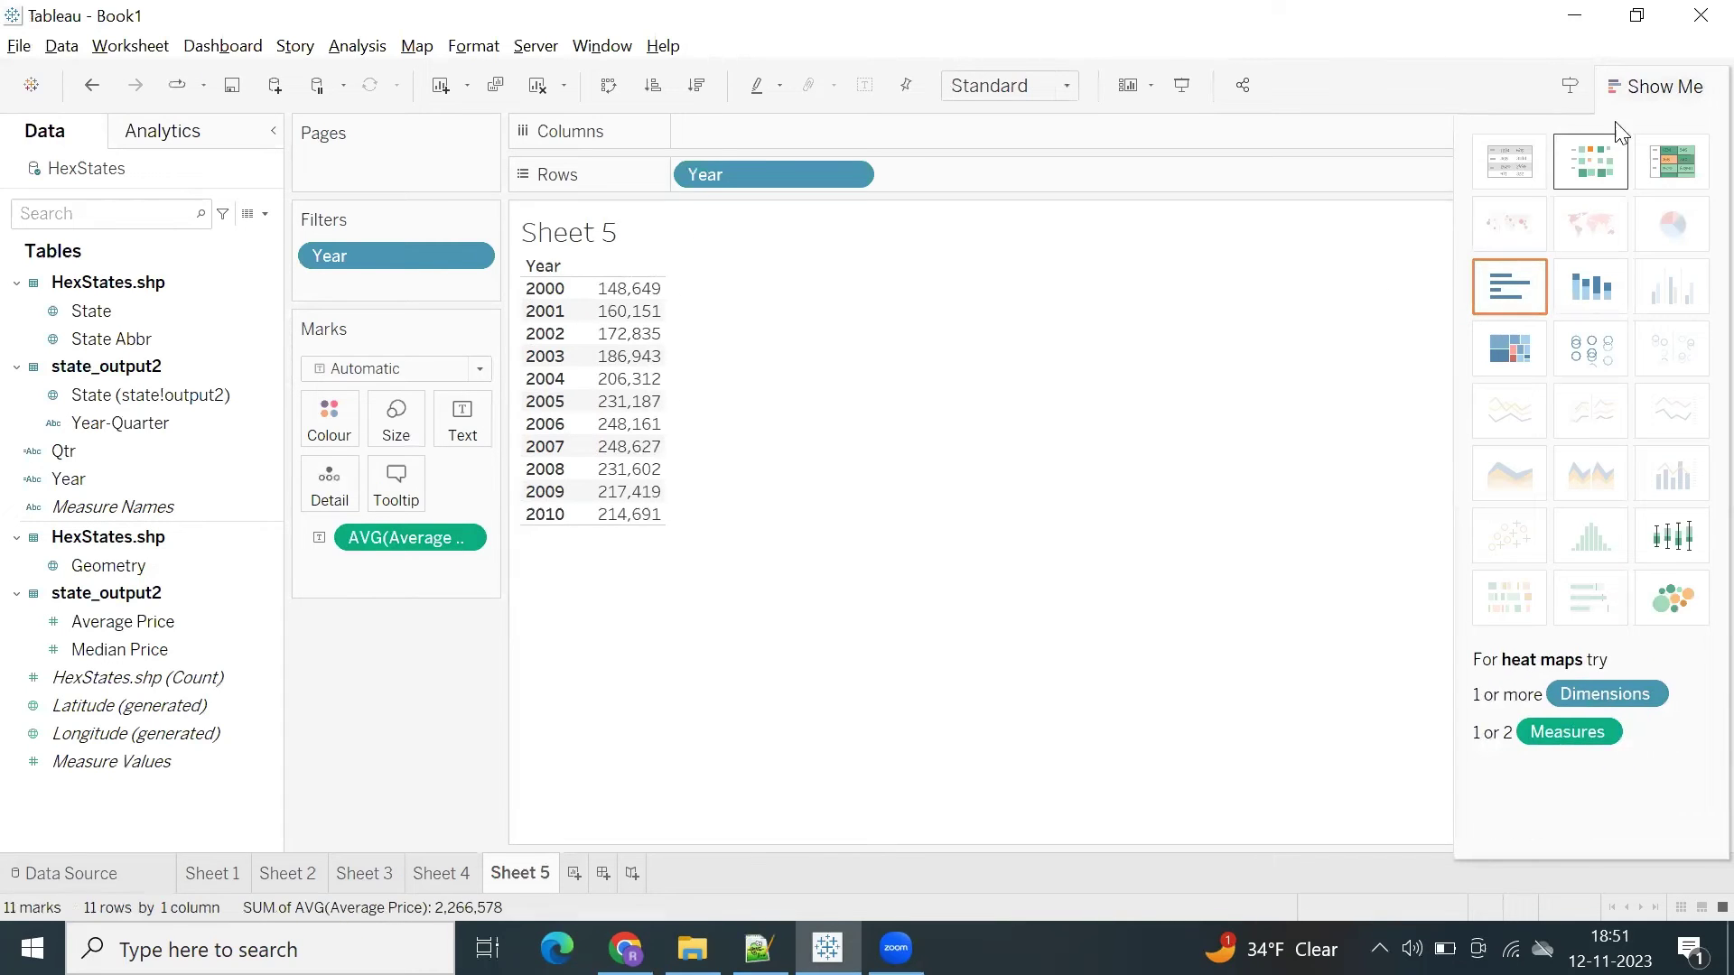
pyautogui.click(1630, 90)
pyautogui.click(394, 370)
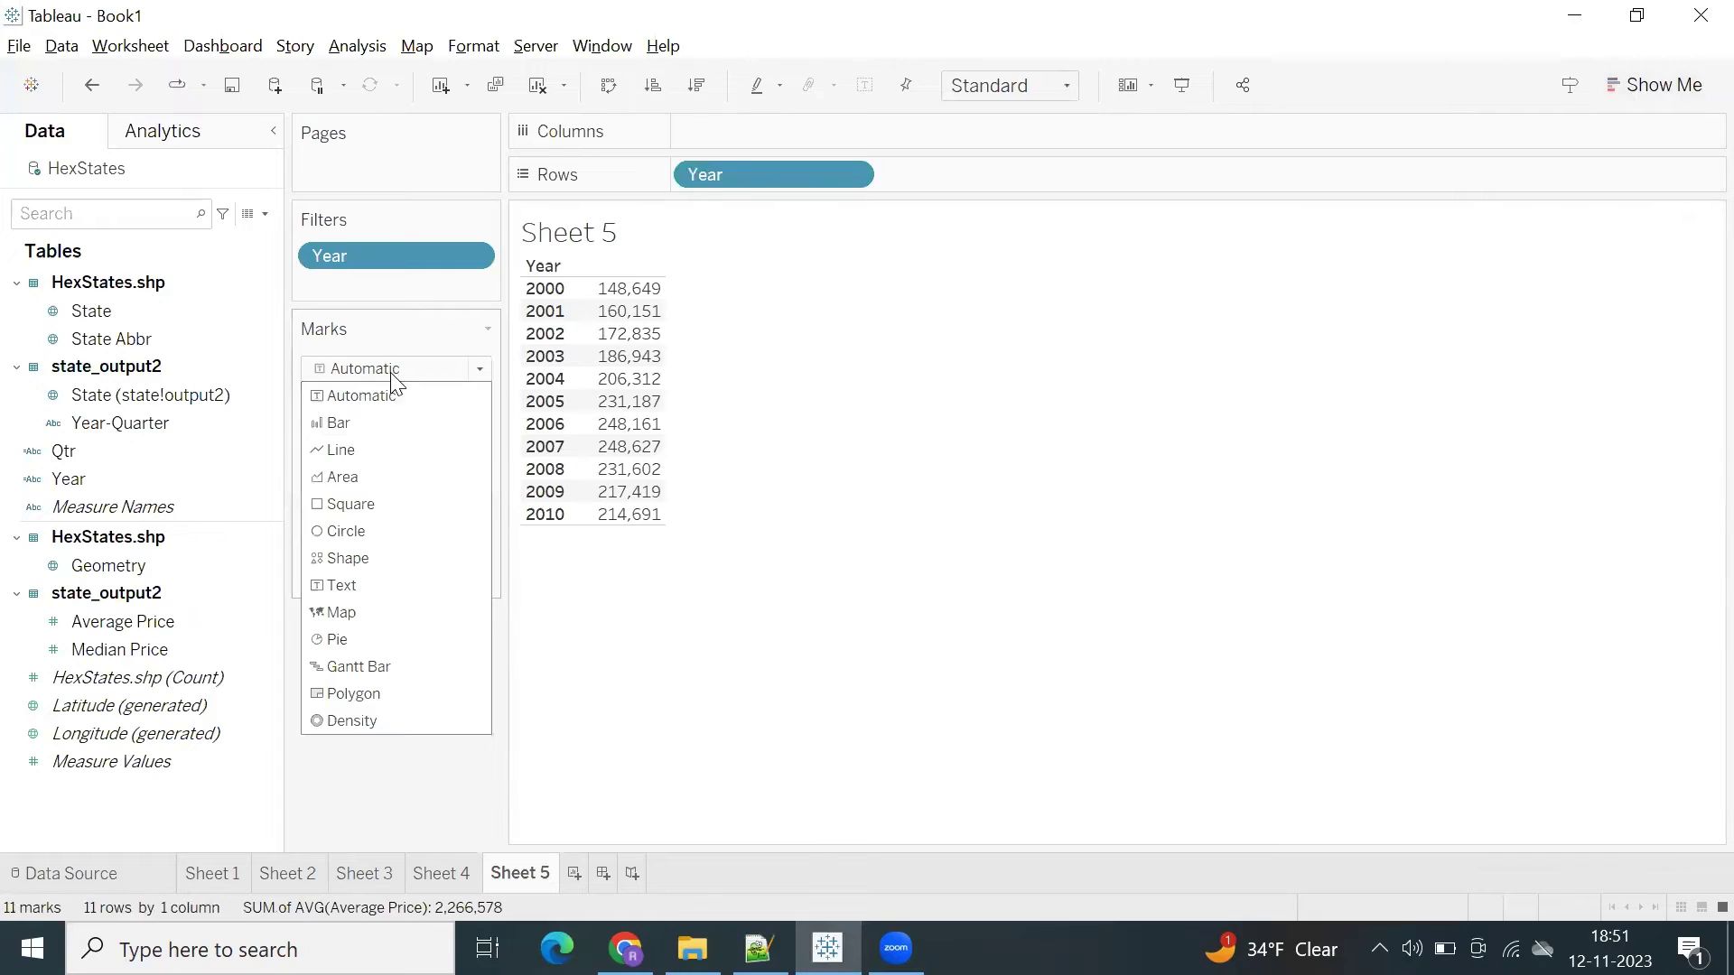
pyautogui.press('Escape')
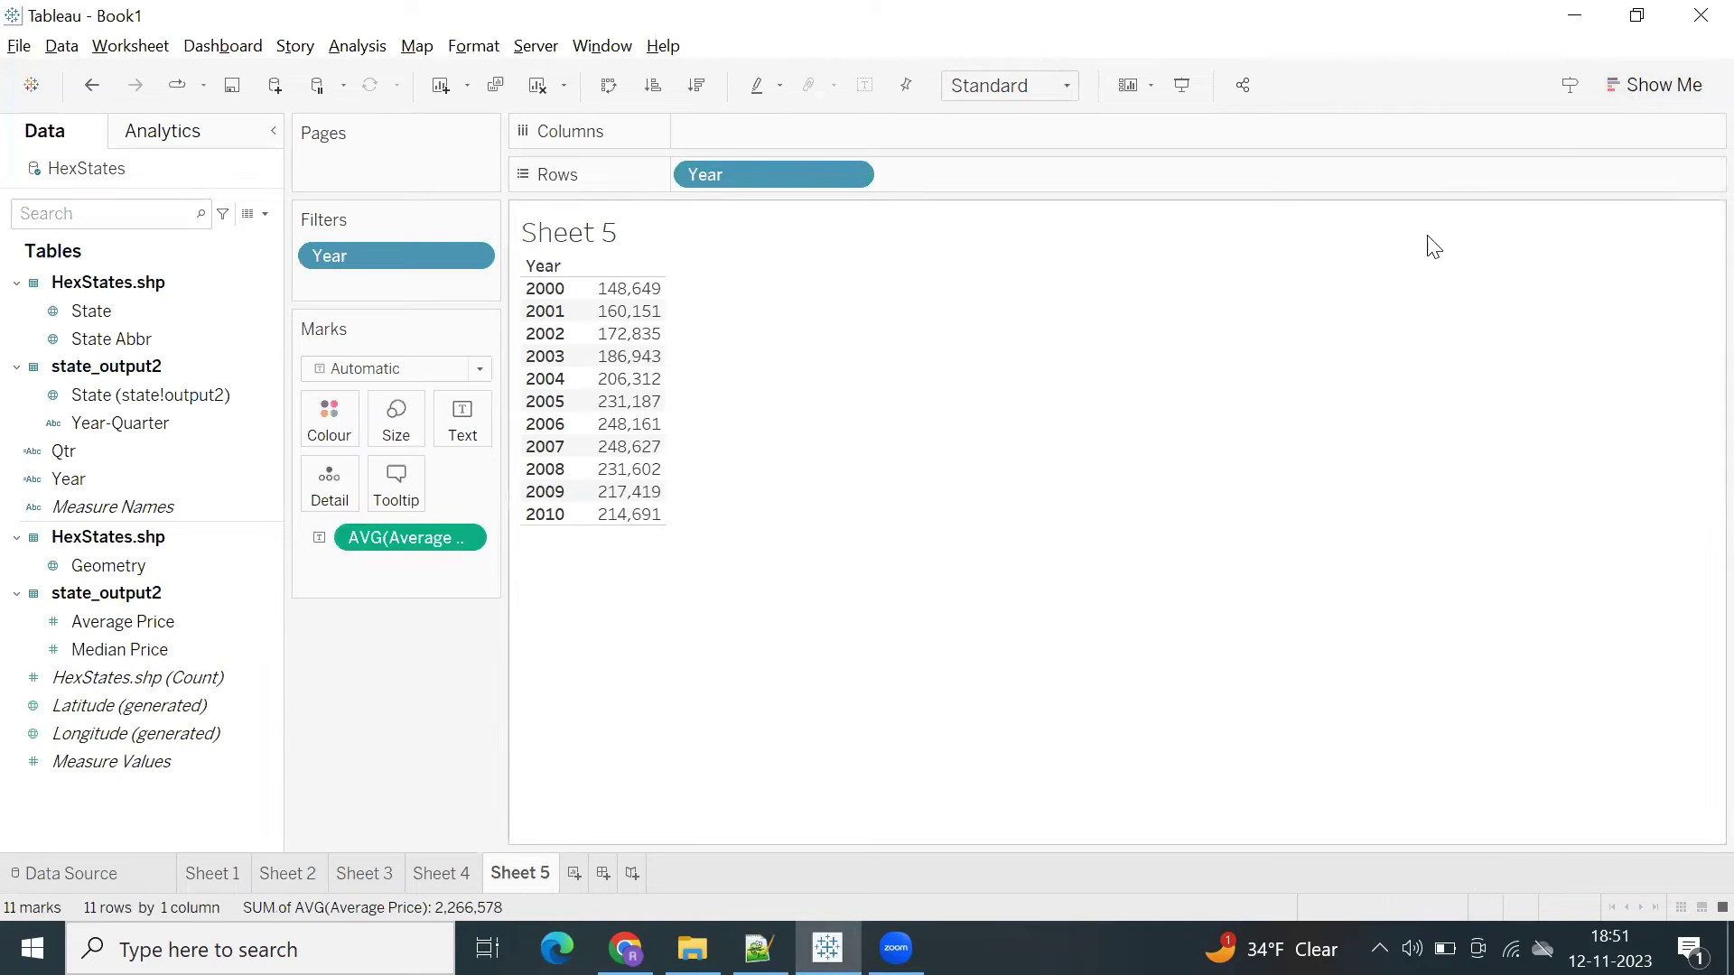
# Convert the Year table to a horizontal bar chart and fit it to Entire View
pyautogui.click(1652, 97)
pyautogui.click(1508, 286)
pyautogui.click(973, 90)
pyautogui.click(980, 180)
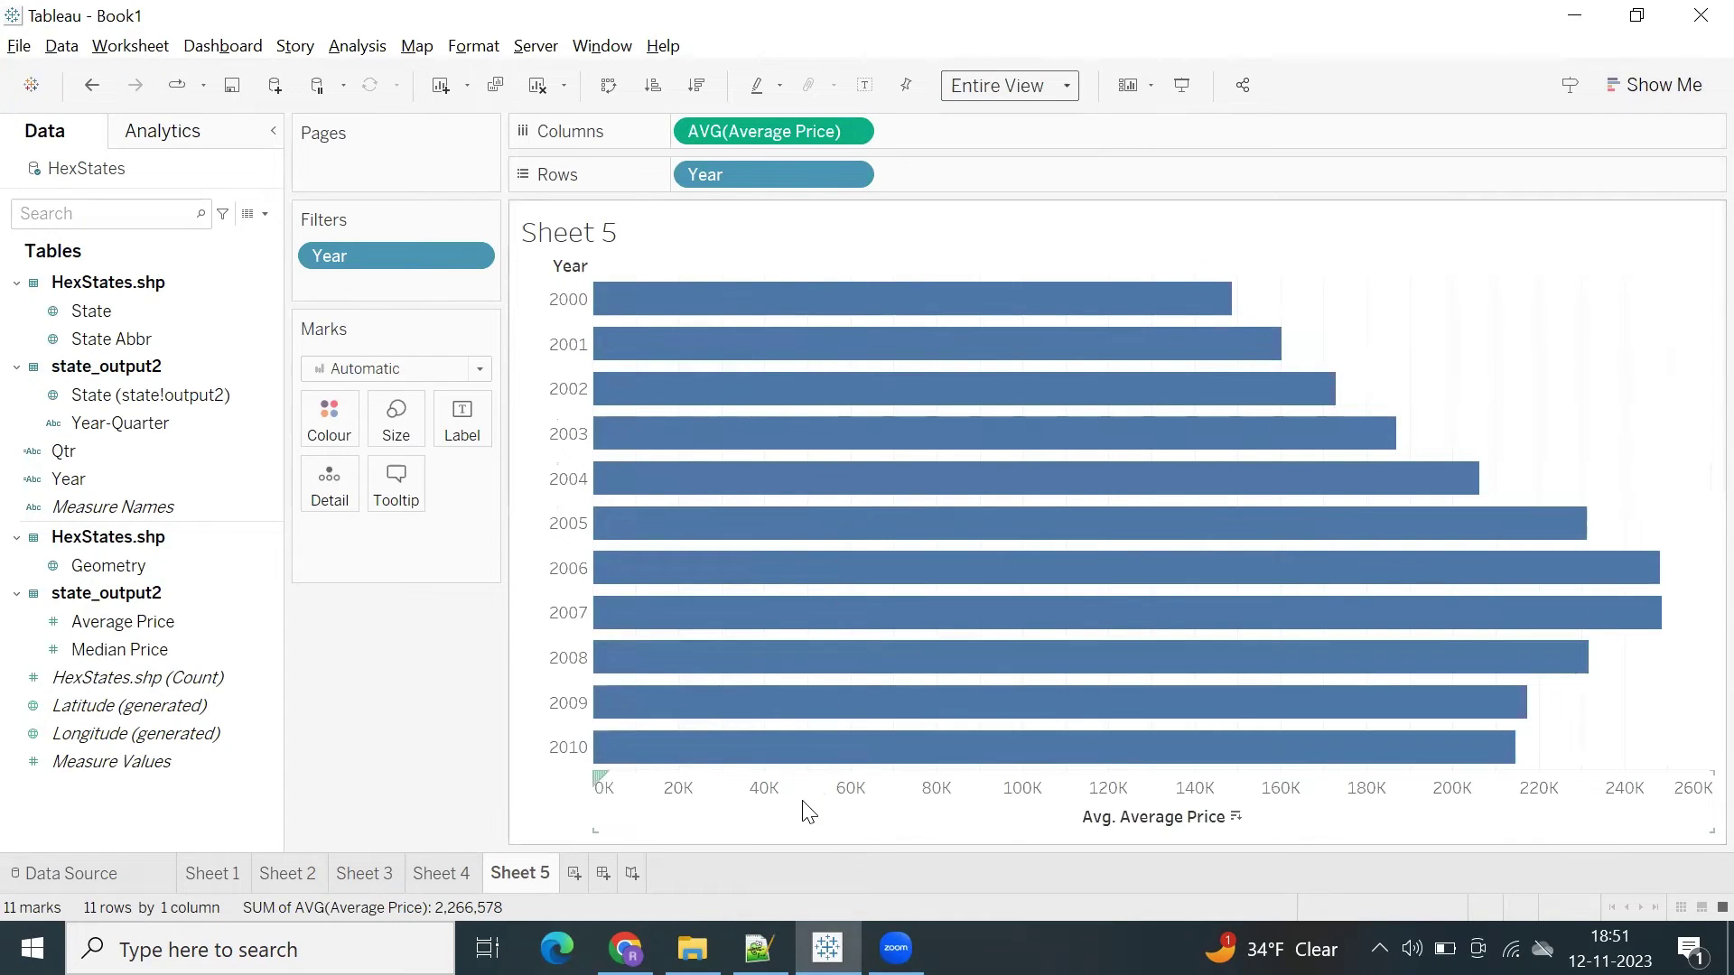
# Change the mark type to Line and swap rows and columns so Year runs along the horizontal axis
pyautogui.click(388, 368)
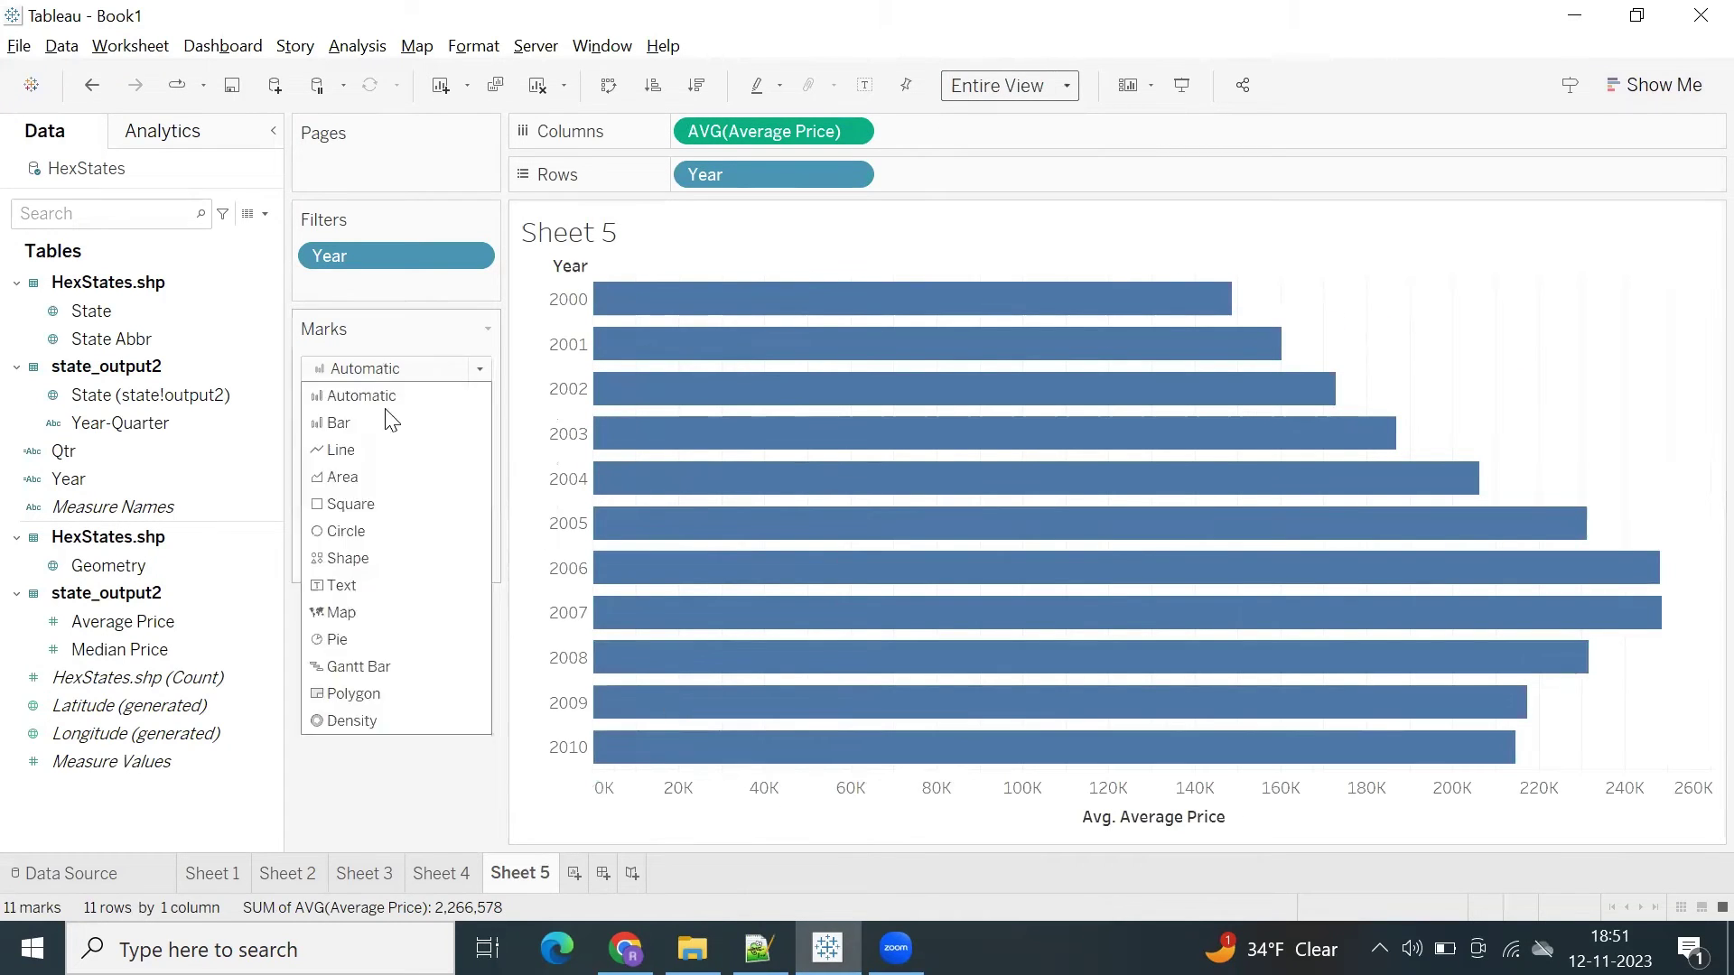
pyautogui.click(377, 451)
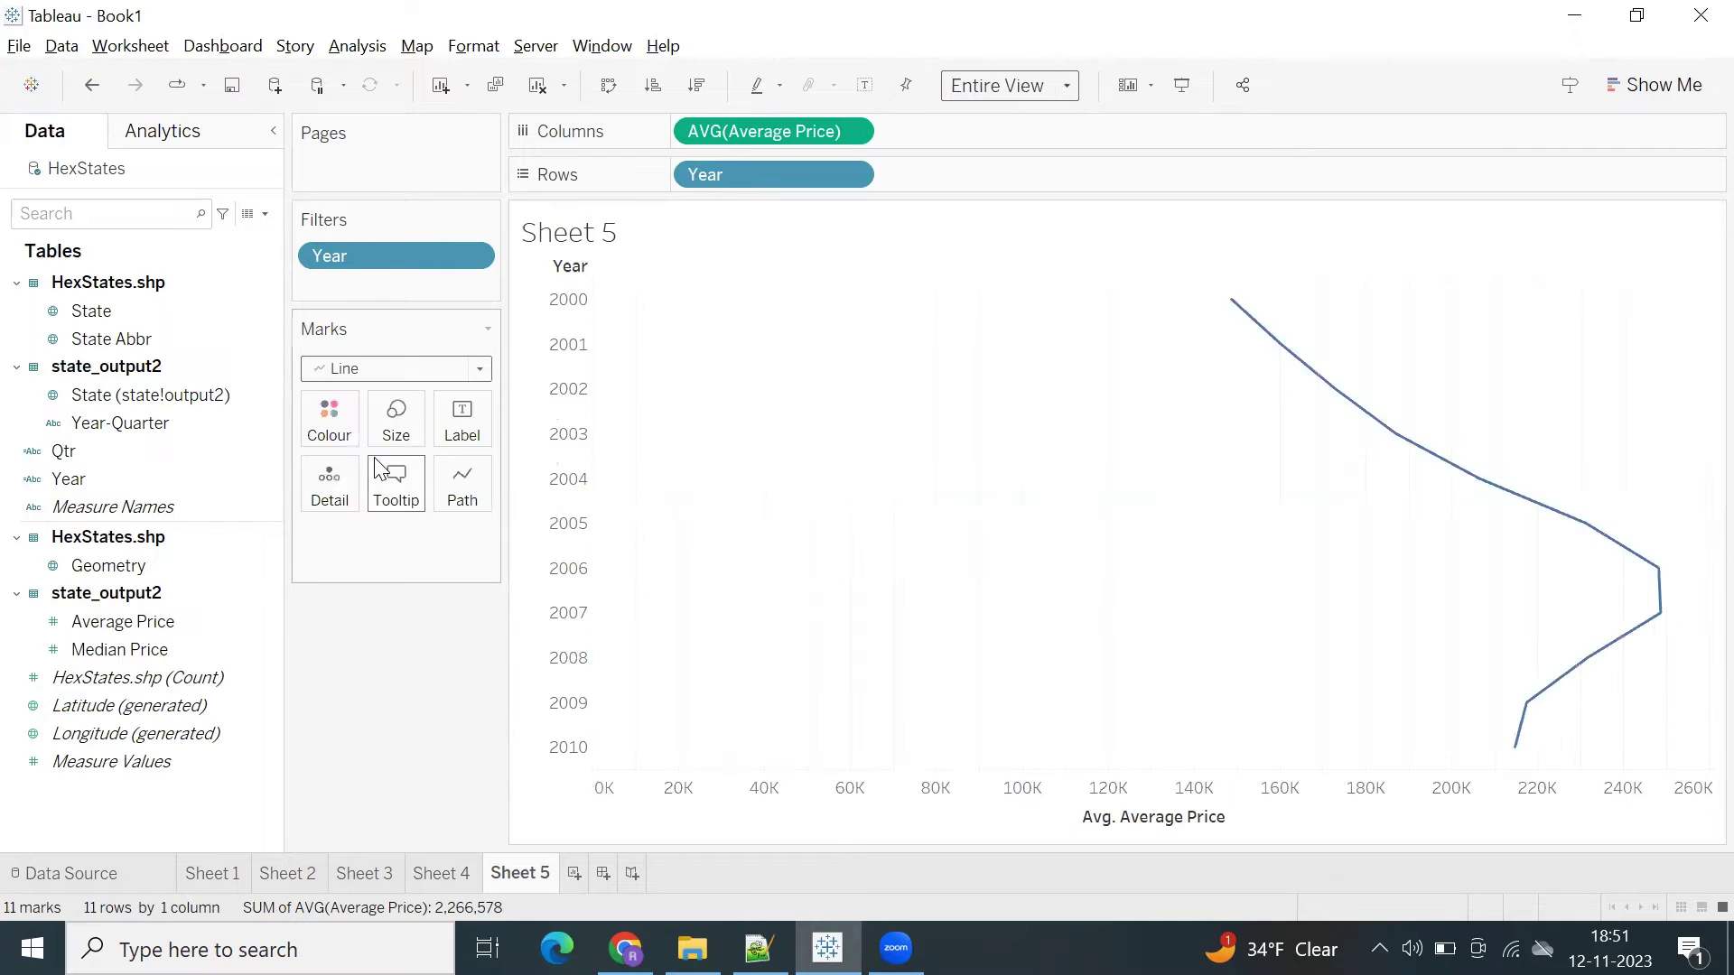
pyautogui.click(610, 85)
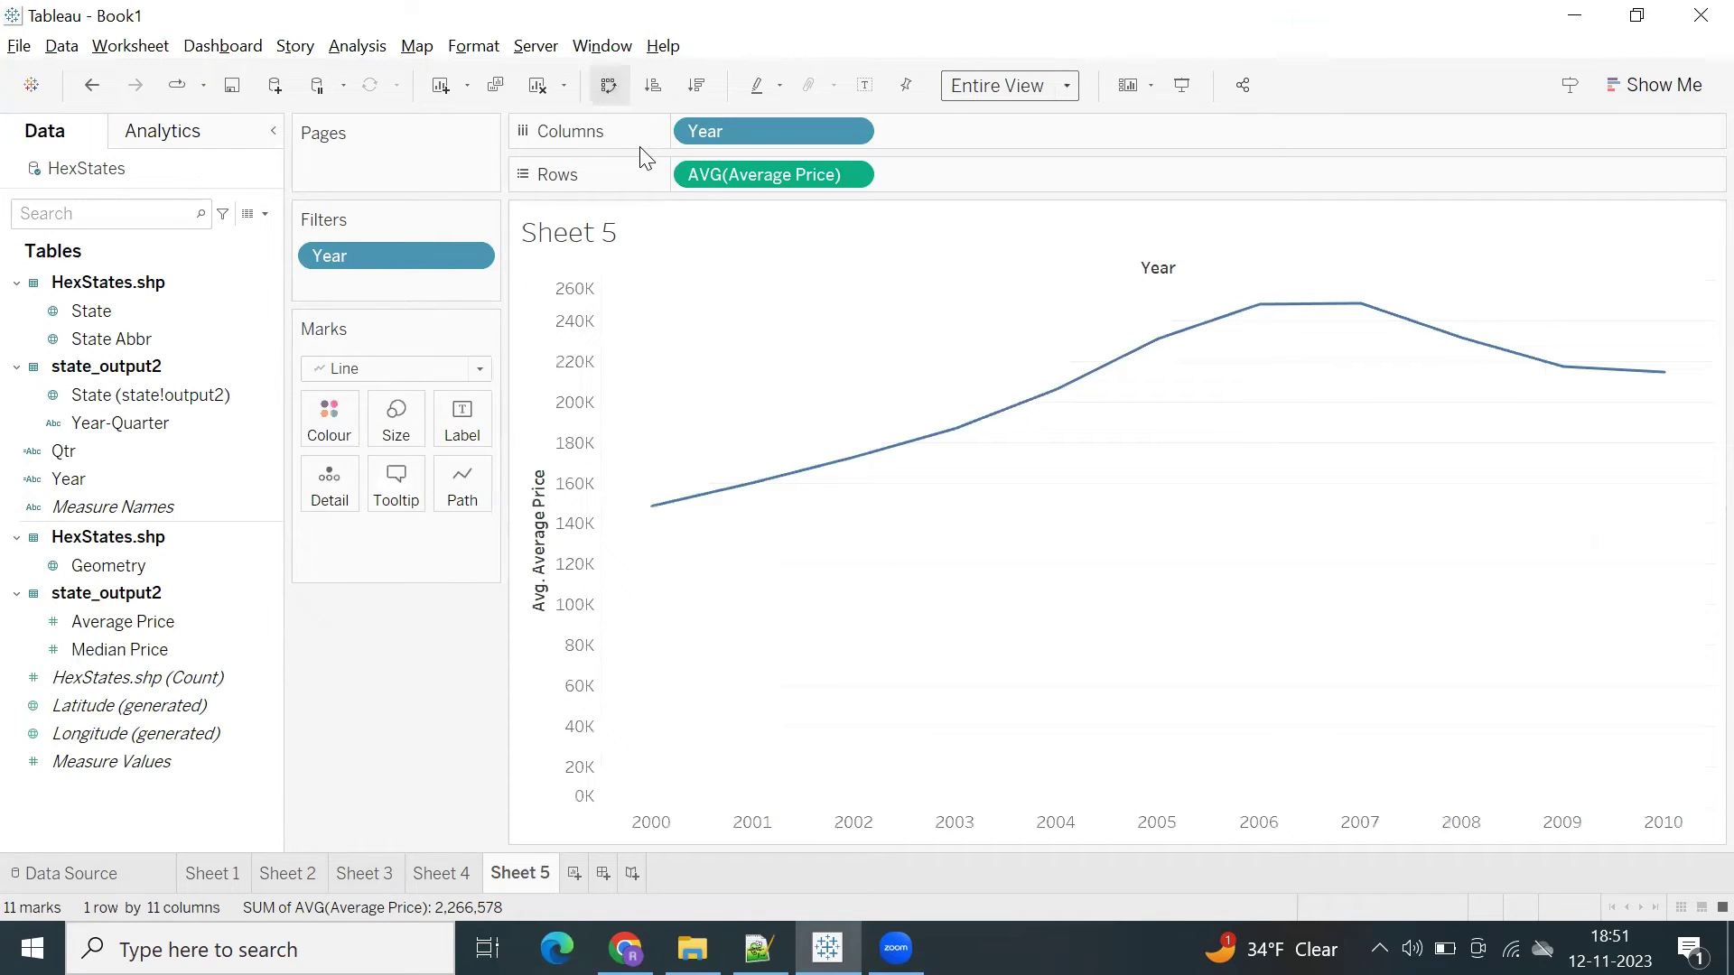
# Apply AVG(Average Price) to the line's size and colour, and show markers on all points
pyautogui.click(331, 424)
pyautogui.click(221, 621)
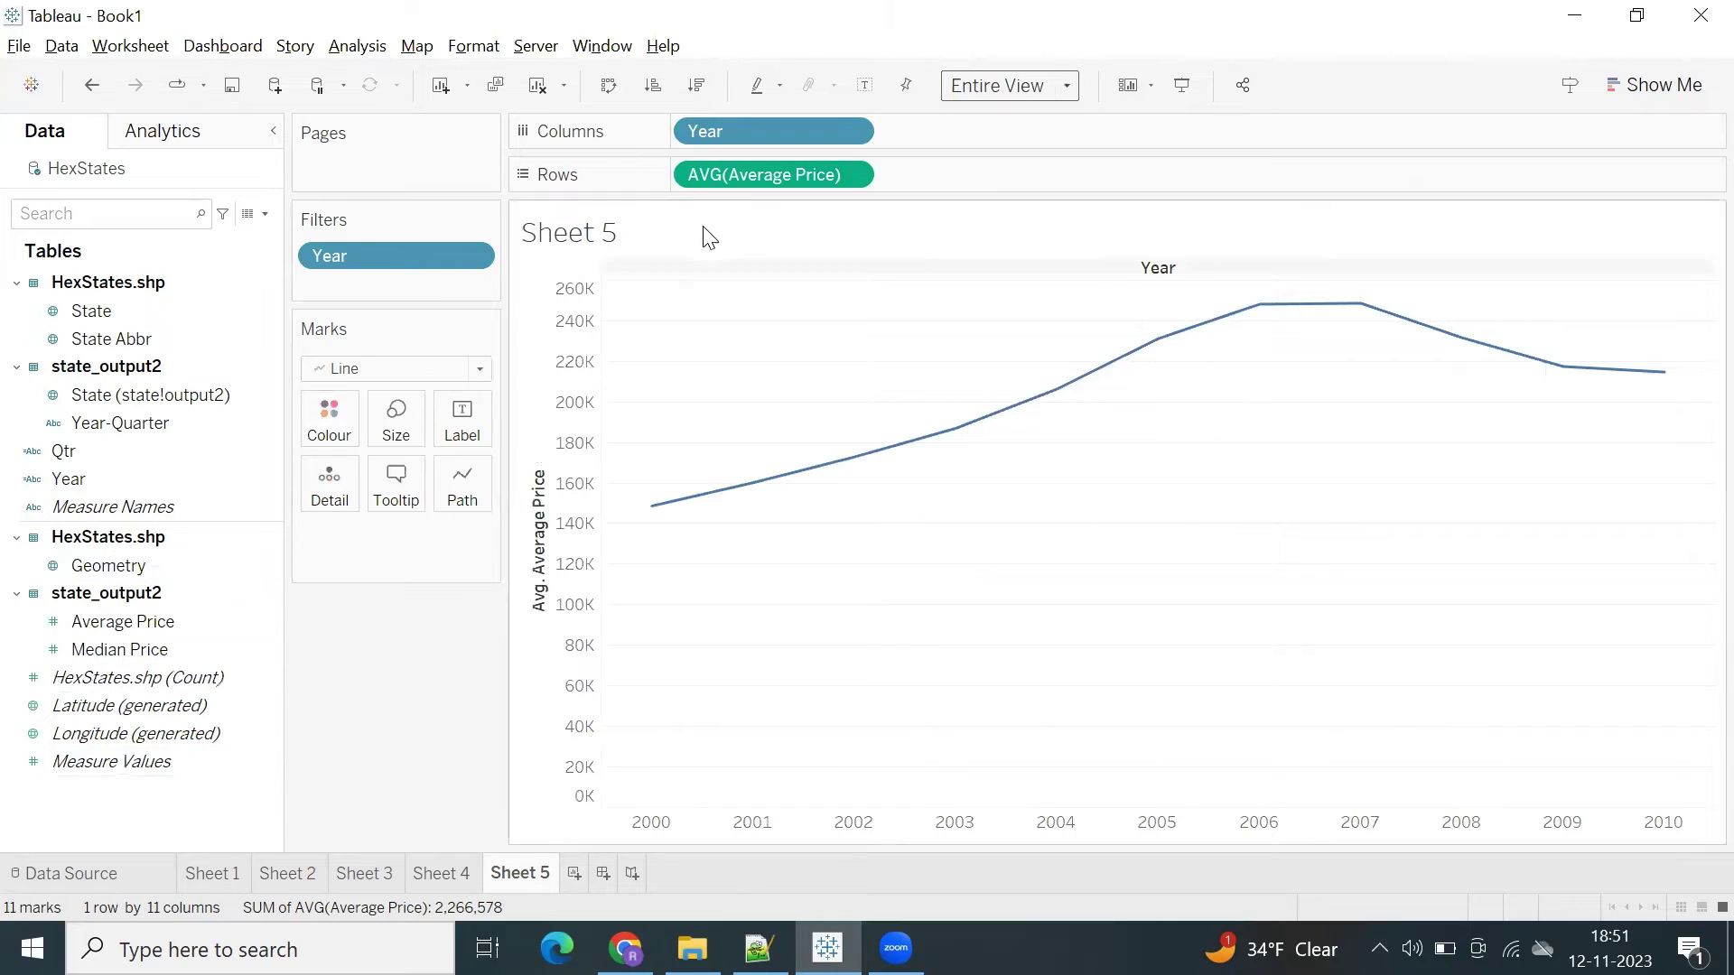
pyautogui.moveTo(744, 178); pyautogui.dragTo(411, 433)
pyautogui.moveTo(713, 176); pyautogui.dragTo(350, 402)
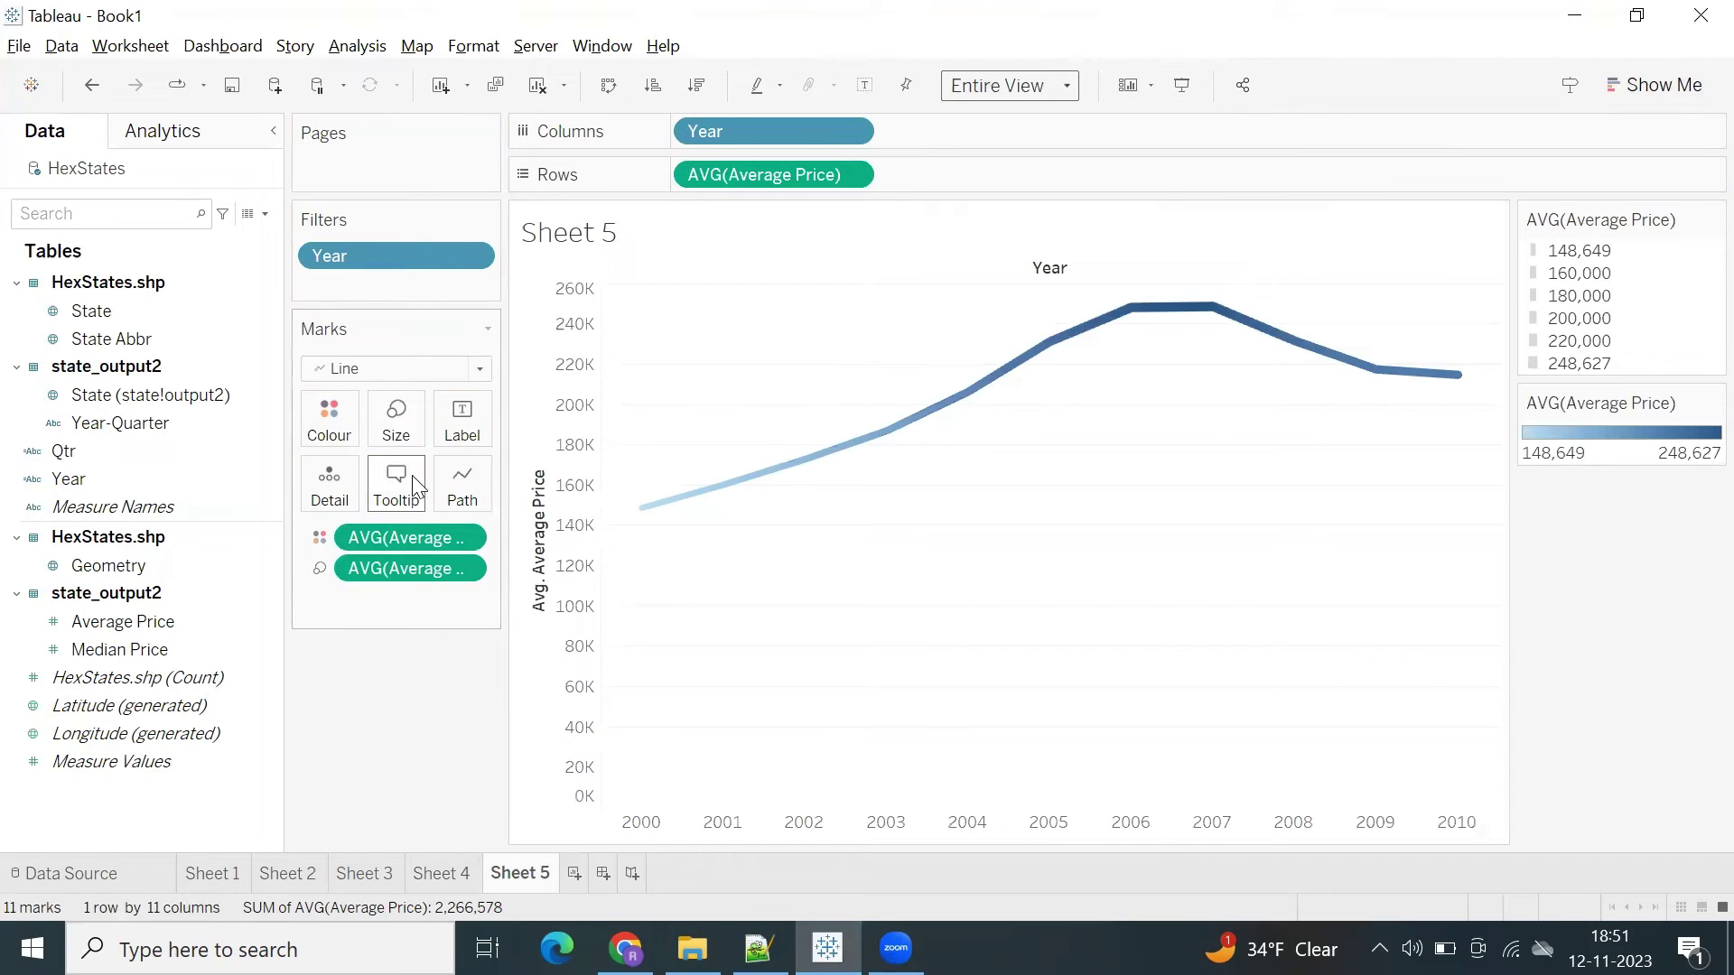
pyautogui.click(342, 428)
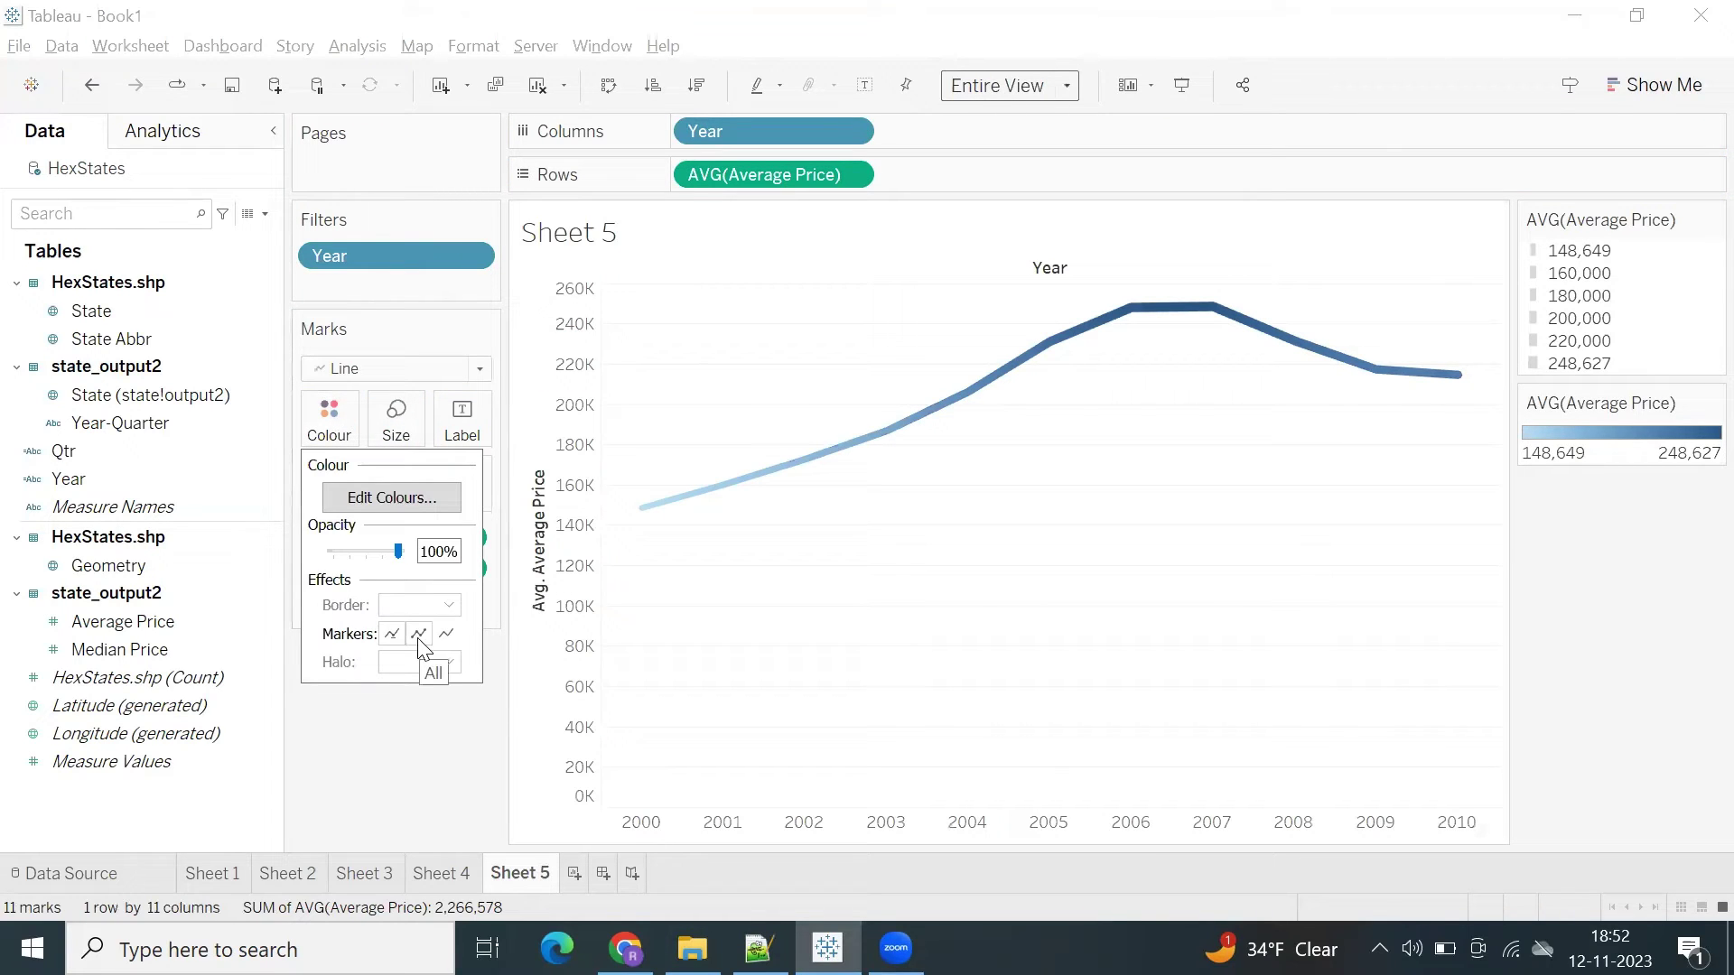
pyautogui.click(418, 720)
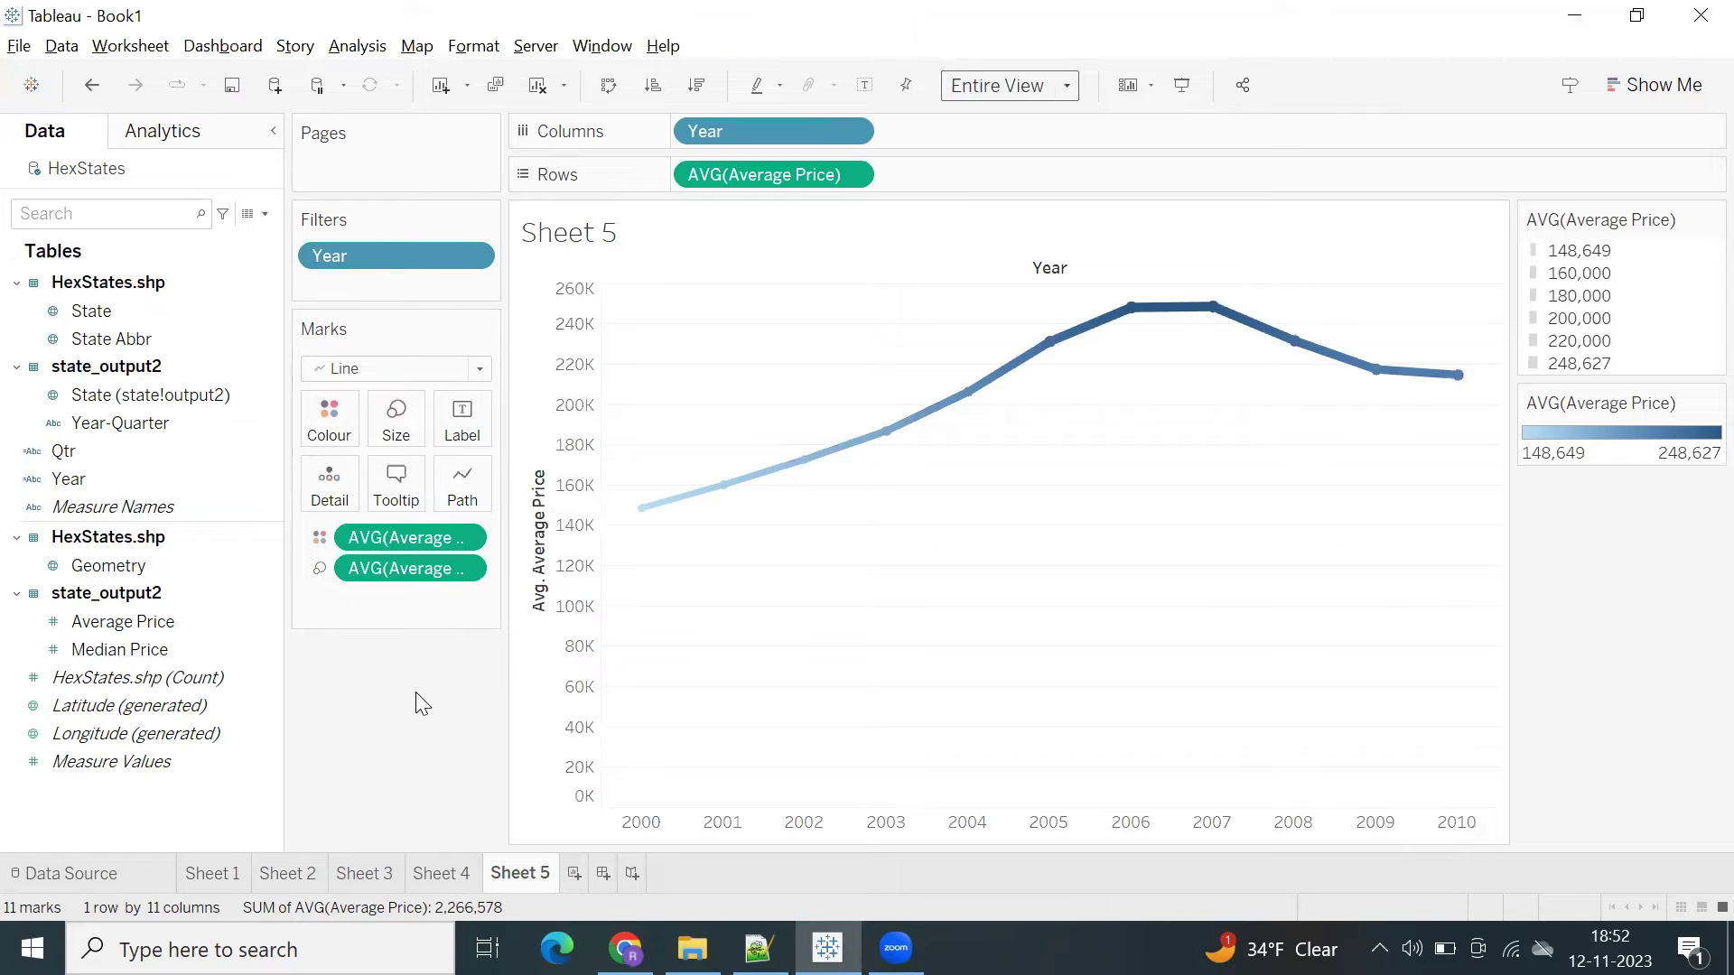
# Show mark labels only for the line's Min/Max values and hide the Year field label above the chart
pyautogui.click(469, 426)
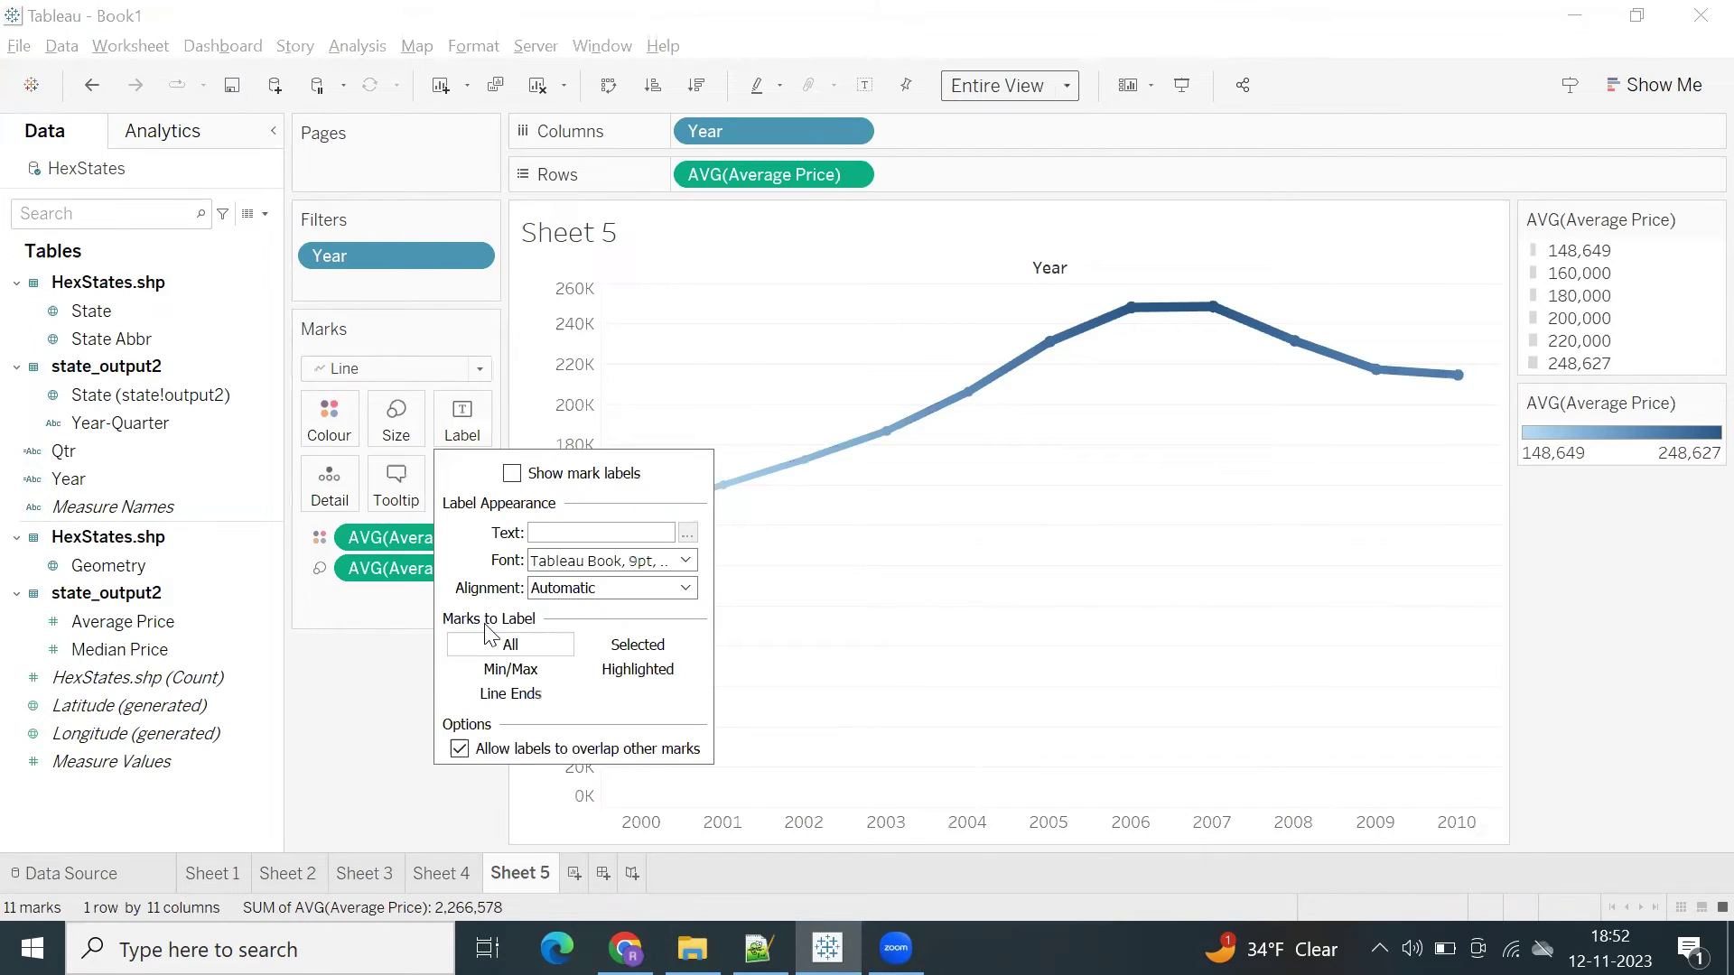
pyautogui.click(492, 672)
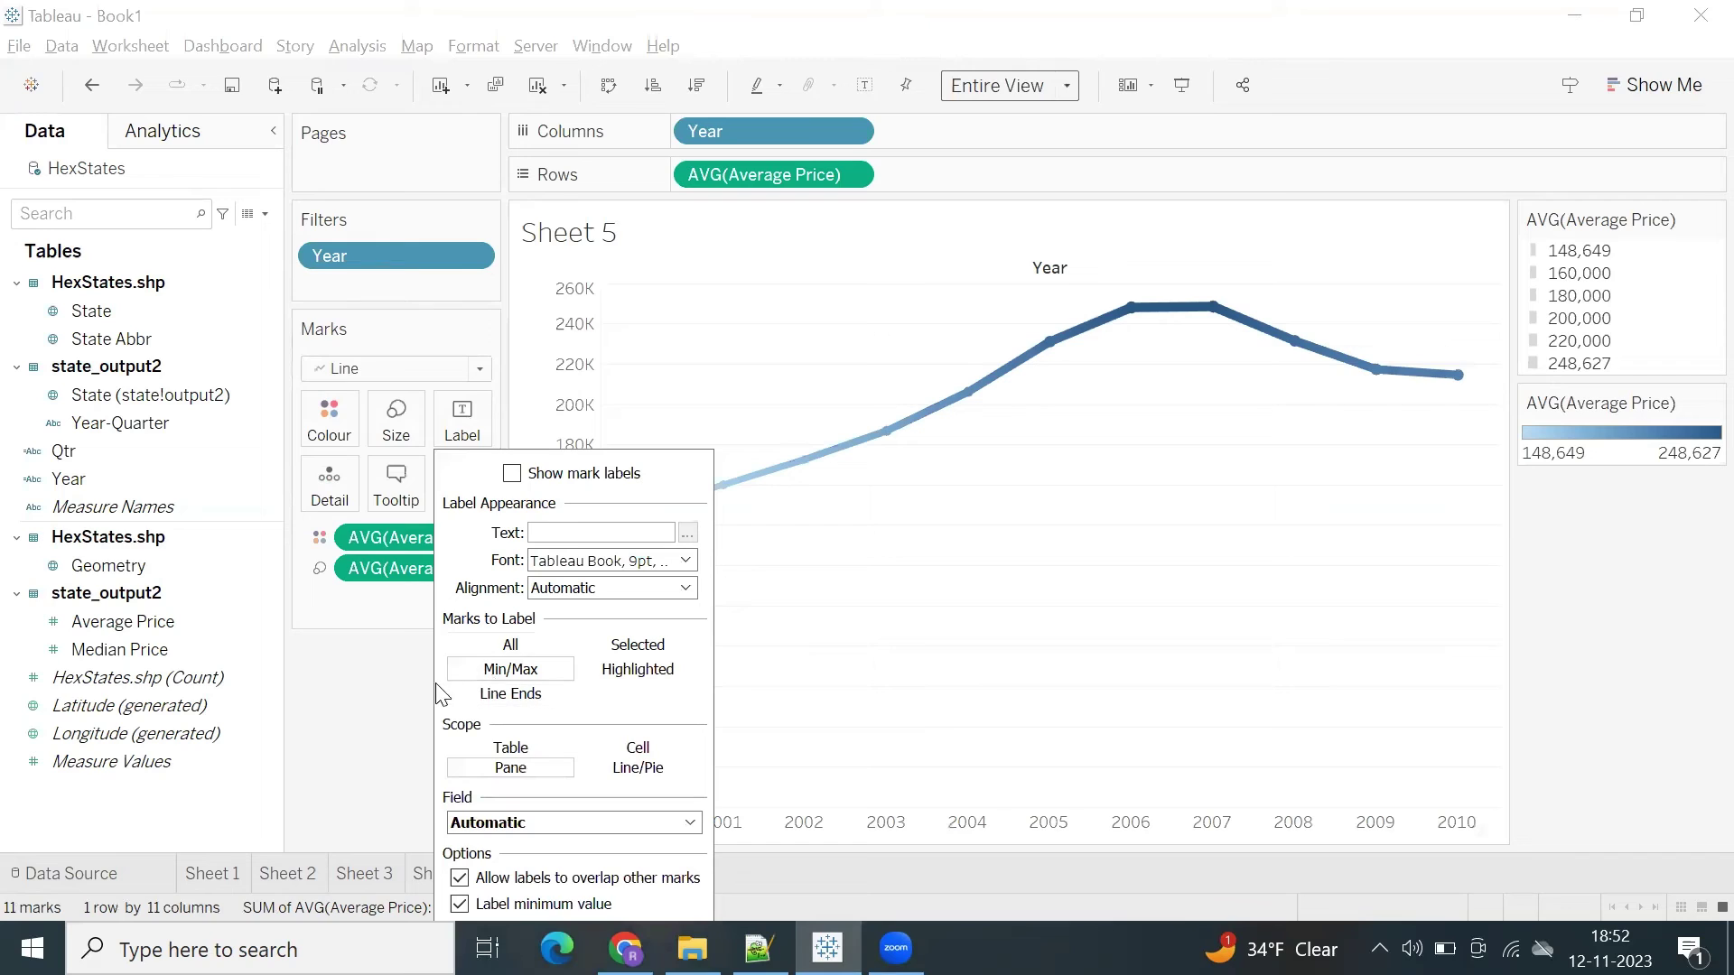
pyautogui.click(512, 473)
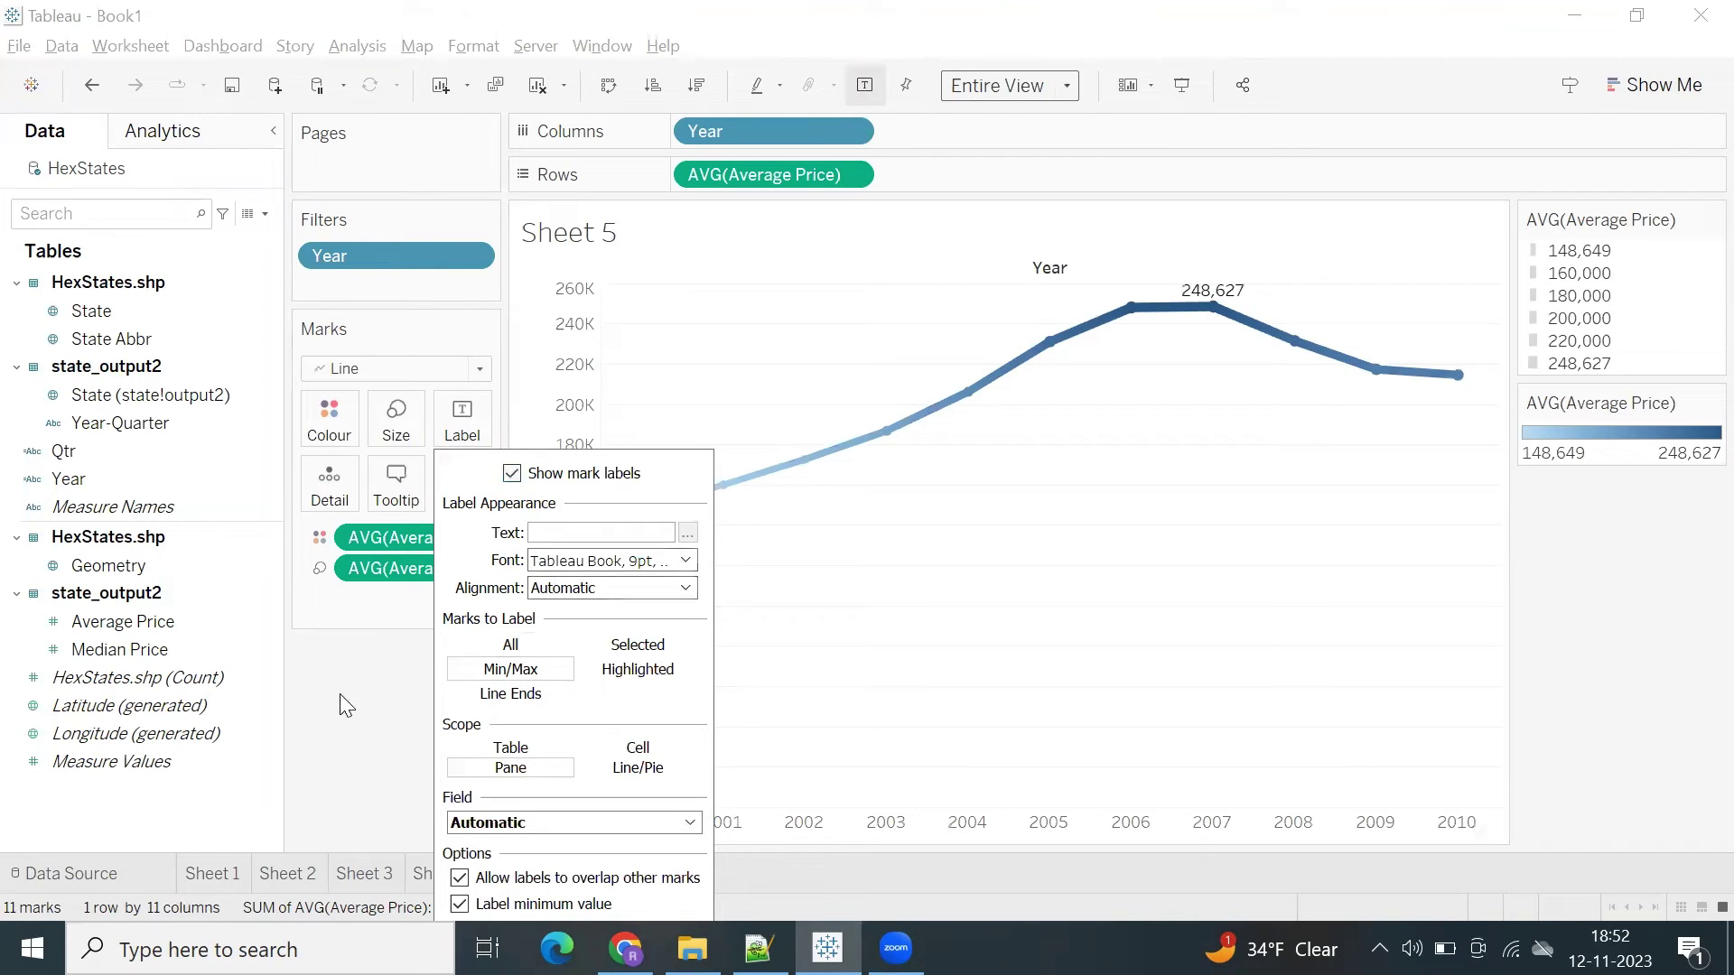
pyautogui.click(329, 708)
pyautogui.rightClick(1052, 269)
pyautogui.click(1119, 376)
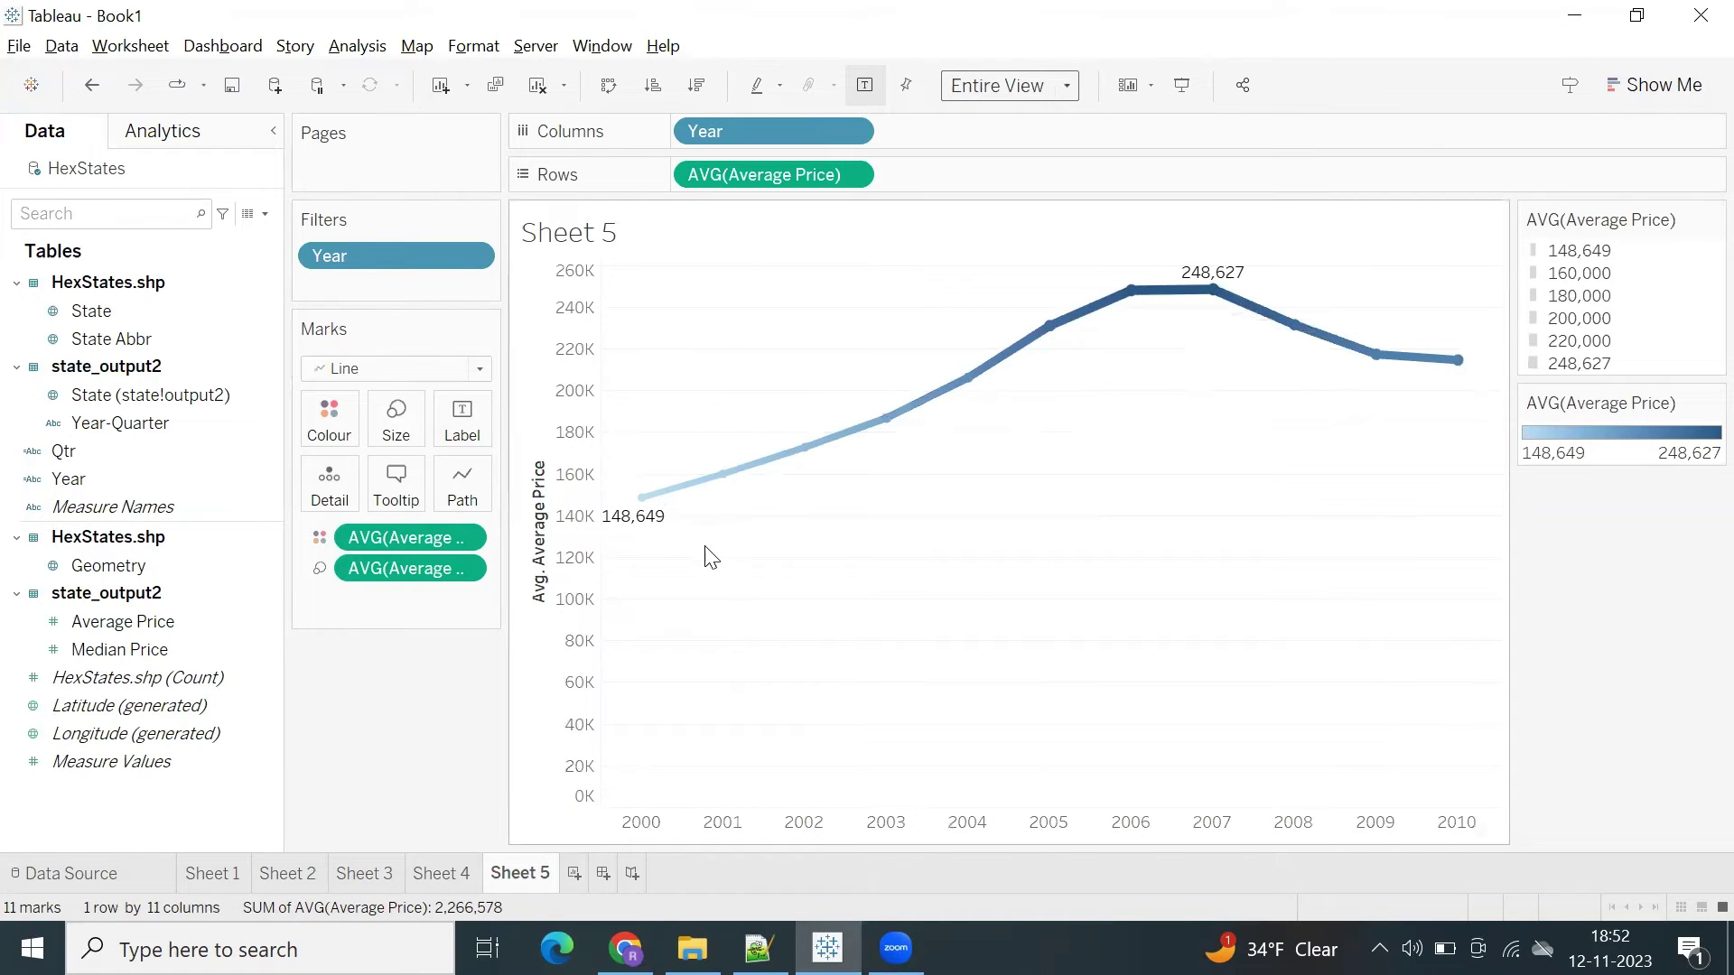
# Add a thick red dashed average reference line with a Value label and 100% opacity, and hide the Avg. Average Price axis header
pyautogui.rightClick(554, 409)
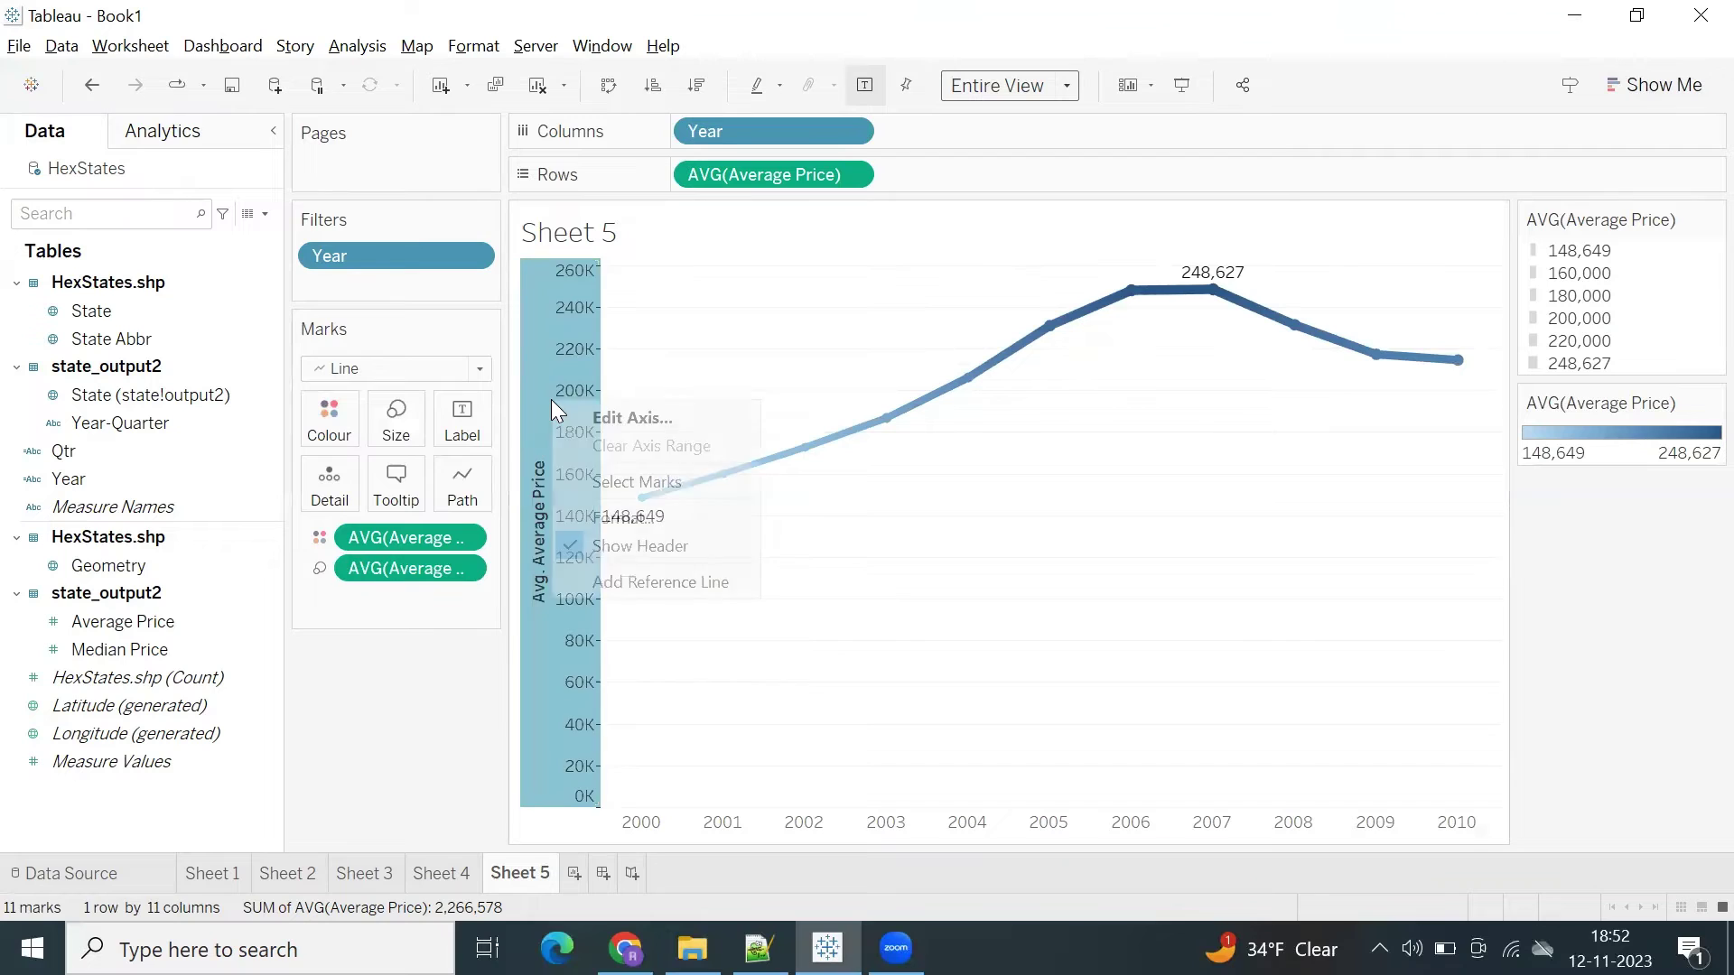
pyautogui.click(623, 582)
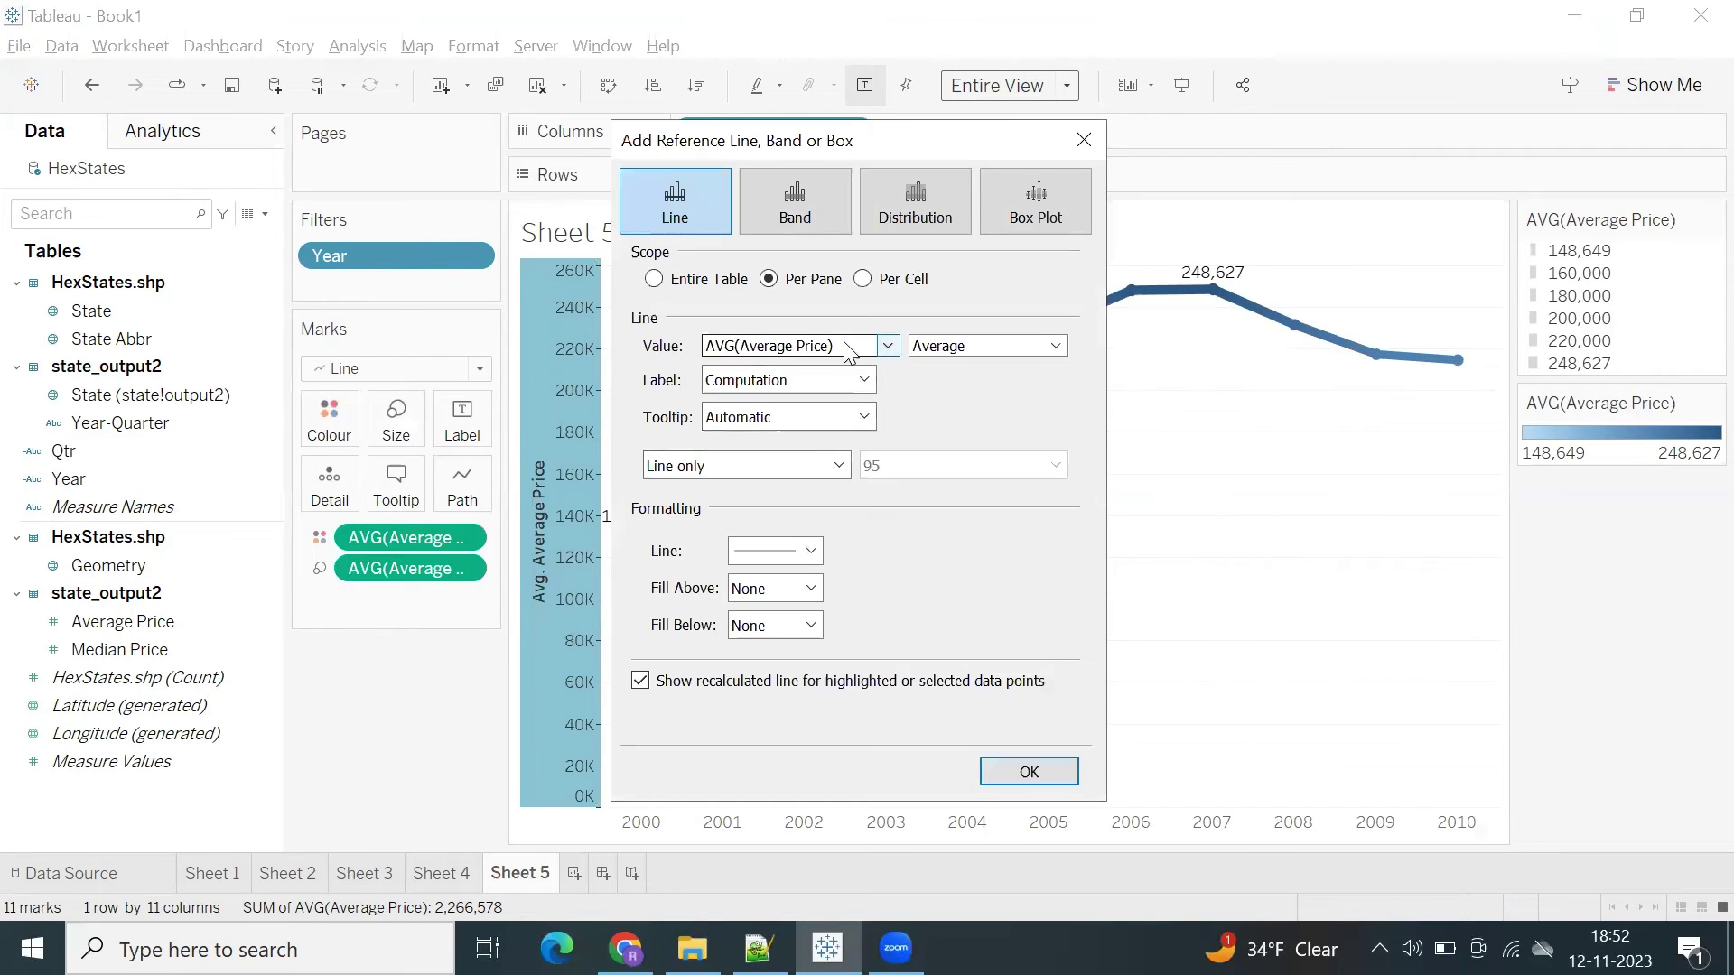
pyautogui.click(864, 380)
pyautogui.click(758, 436)
pyautogui.click(803, 551)
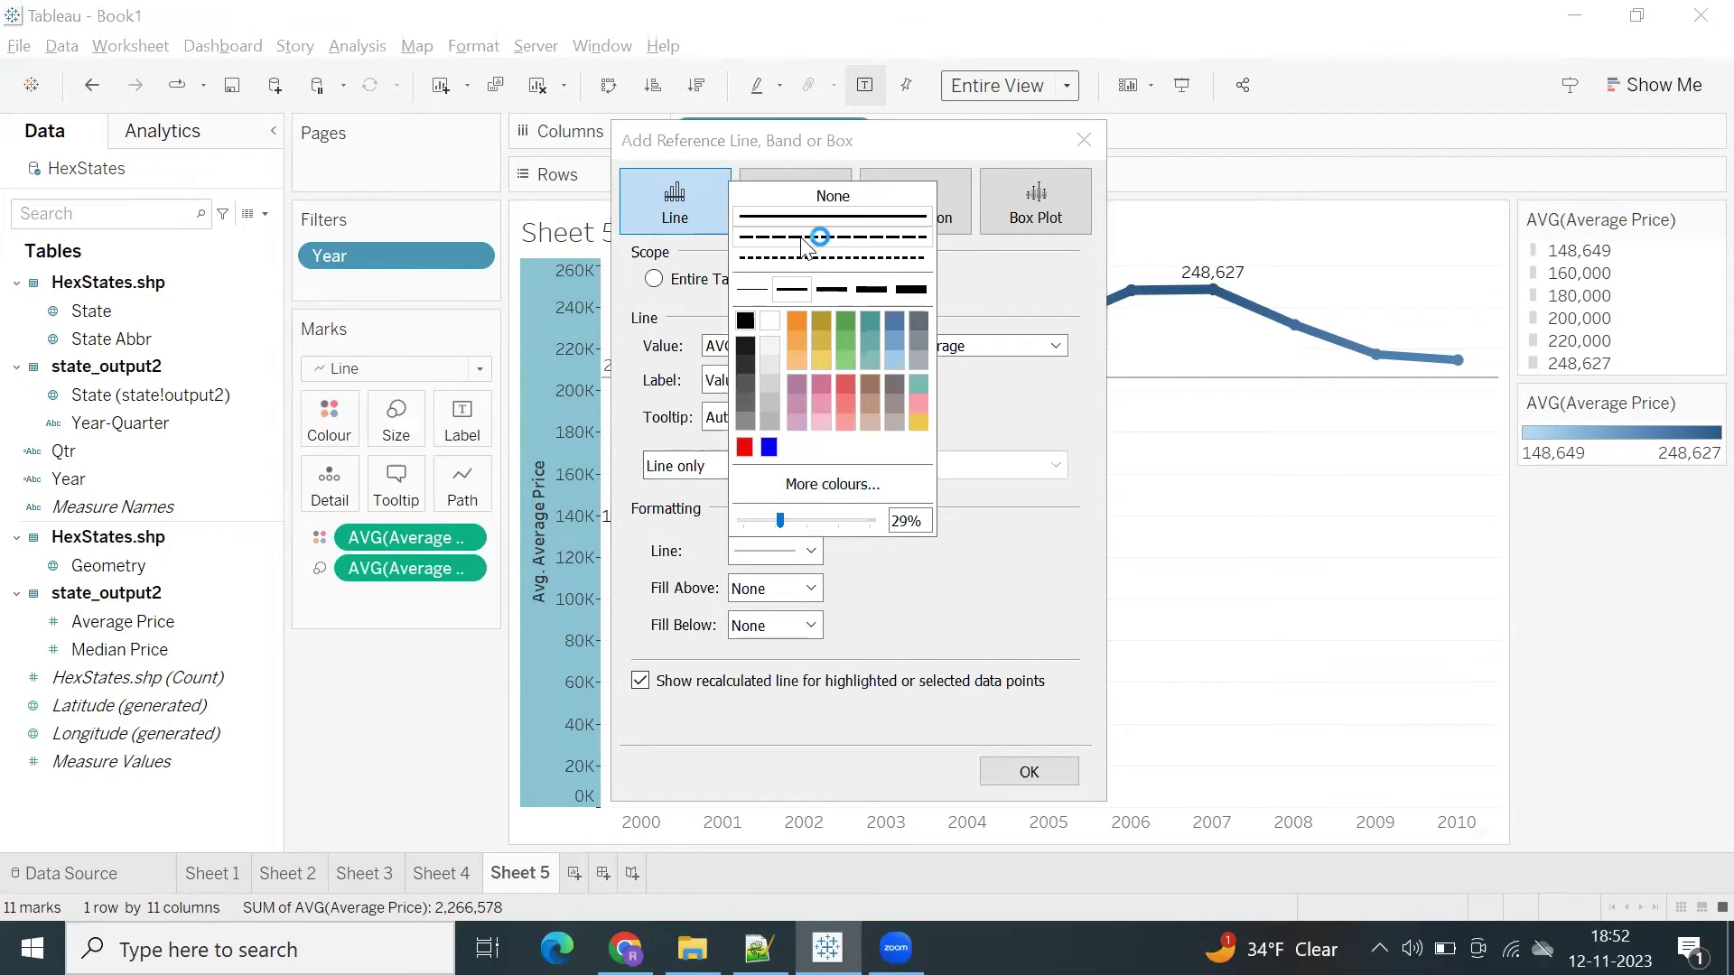
pyautogui.click(856, 287)
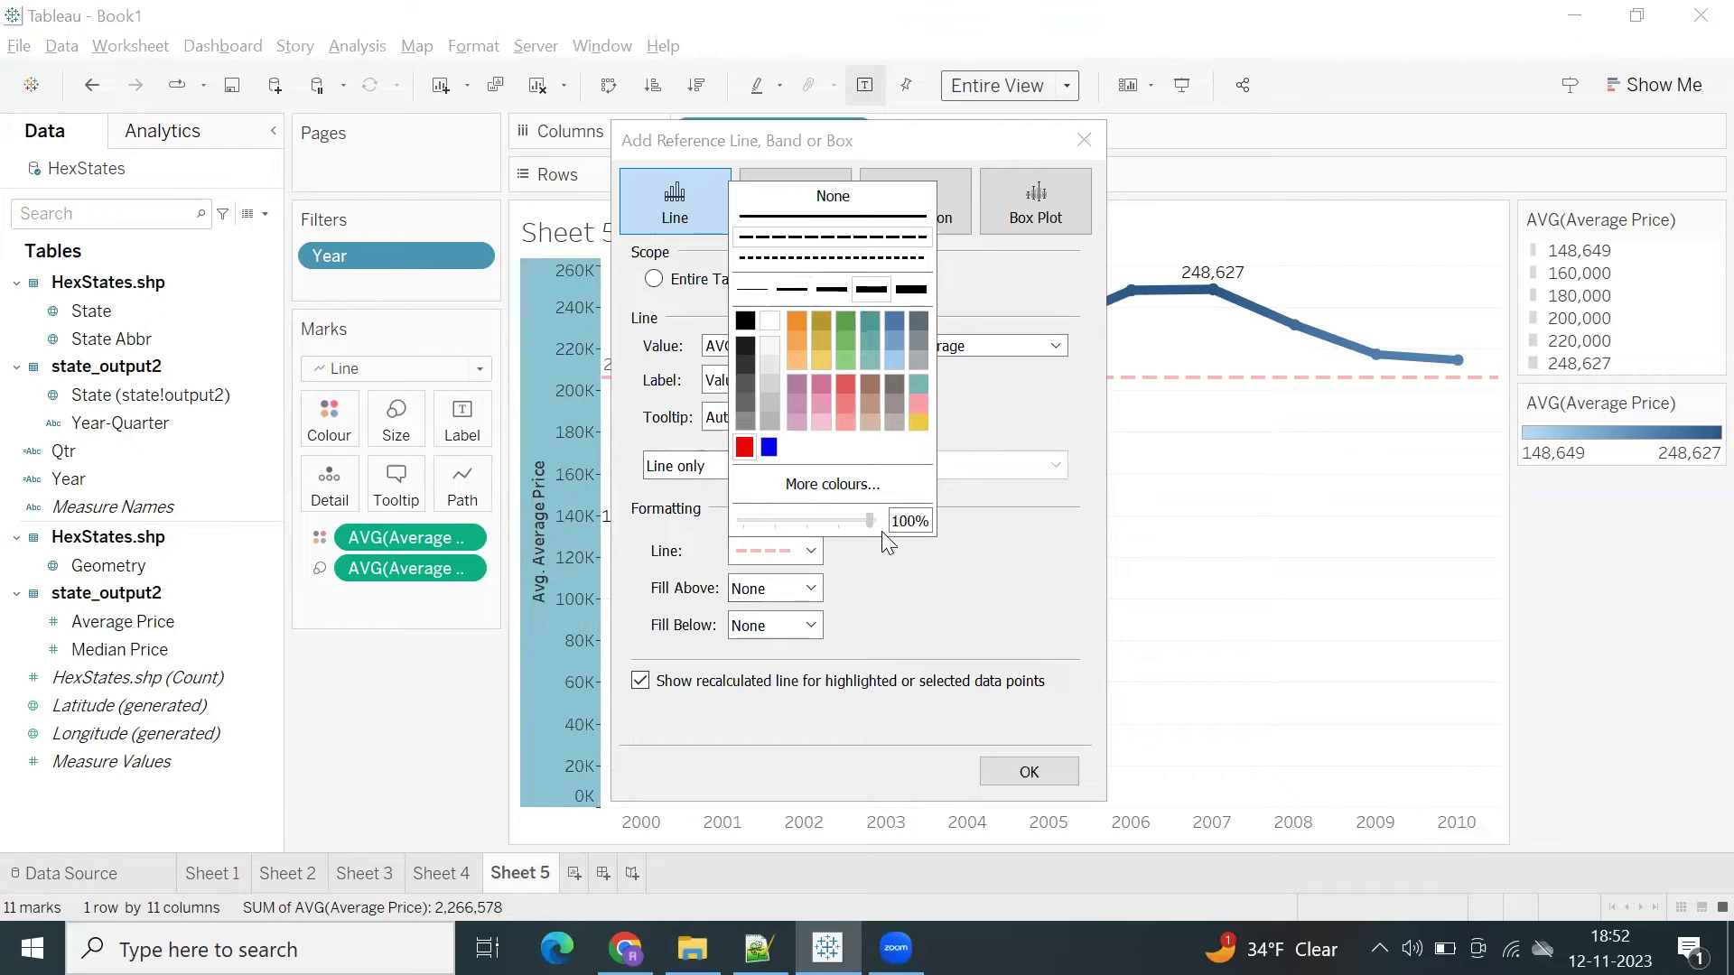
pyautogui.click(897, 648)
pyautogui.click(1016, 775)
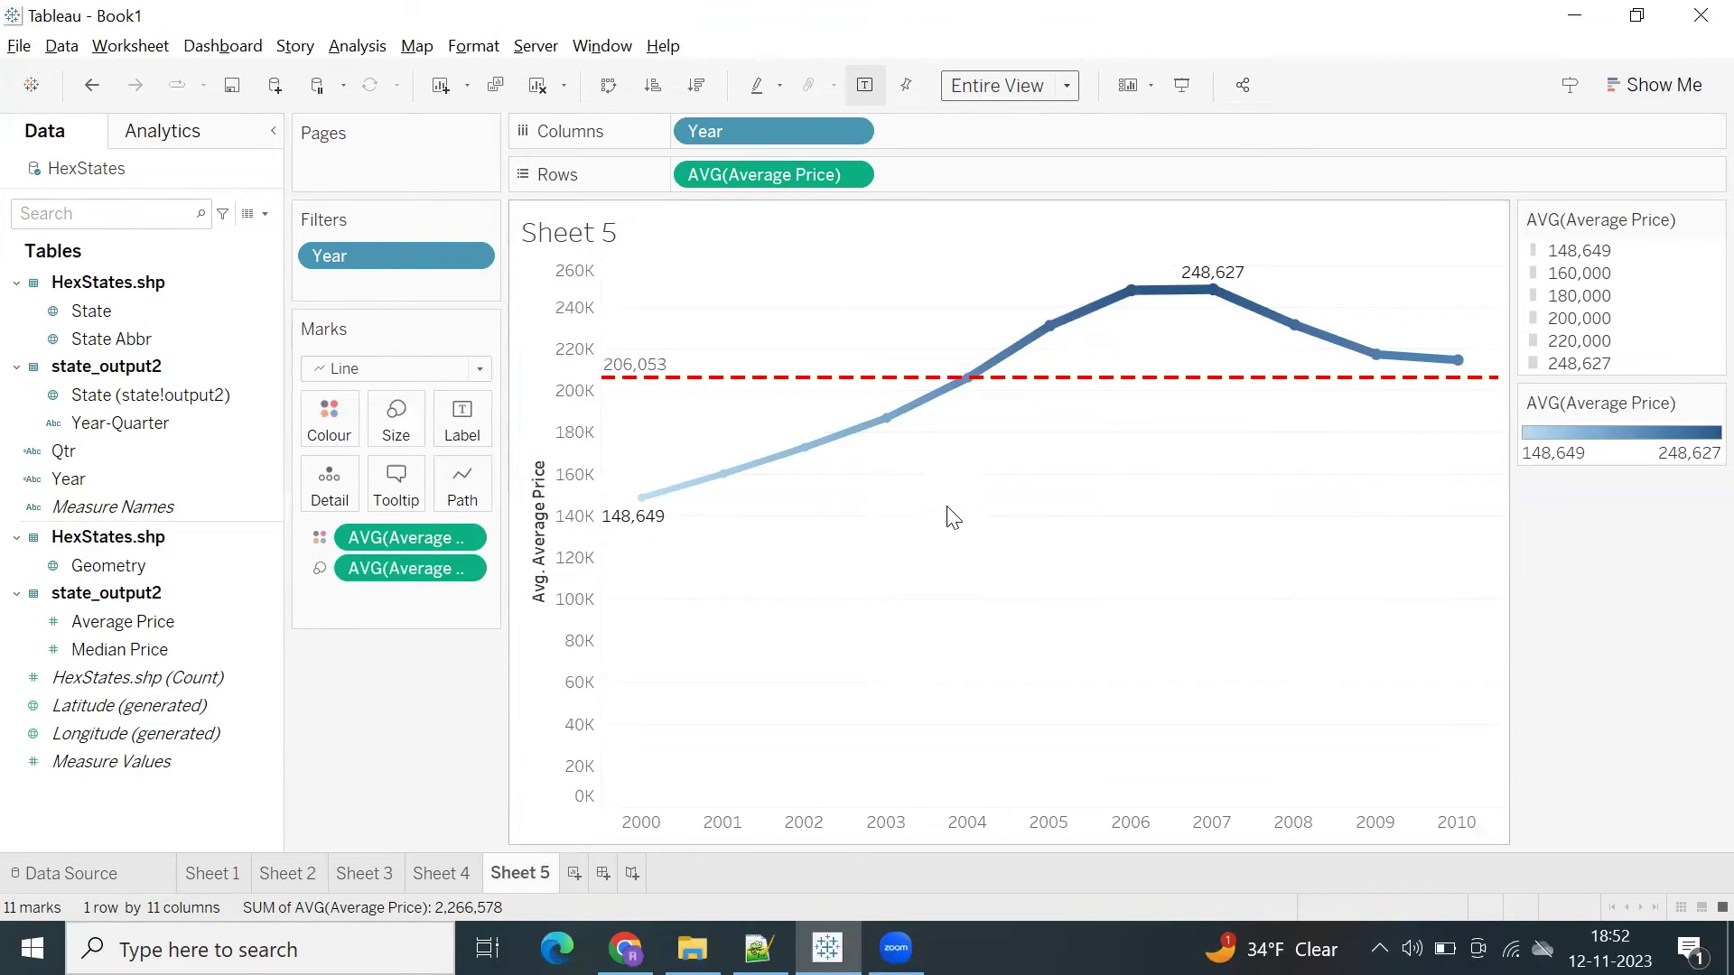
pyautogui.rightClick(547, 420)
pyautogui.click(619, 593)
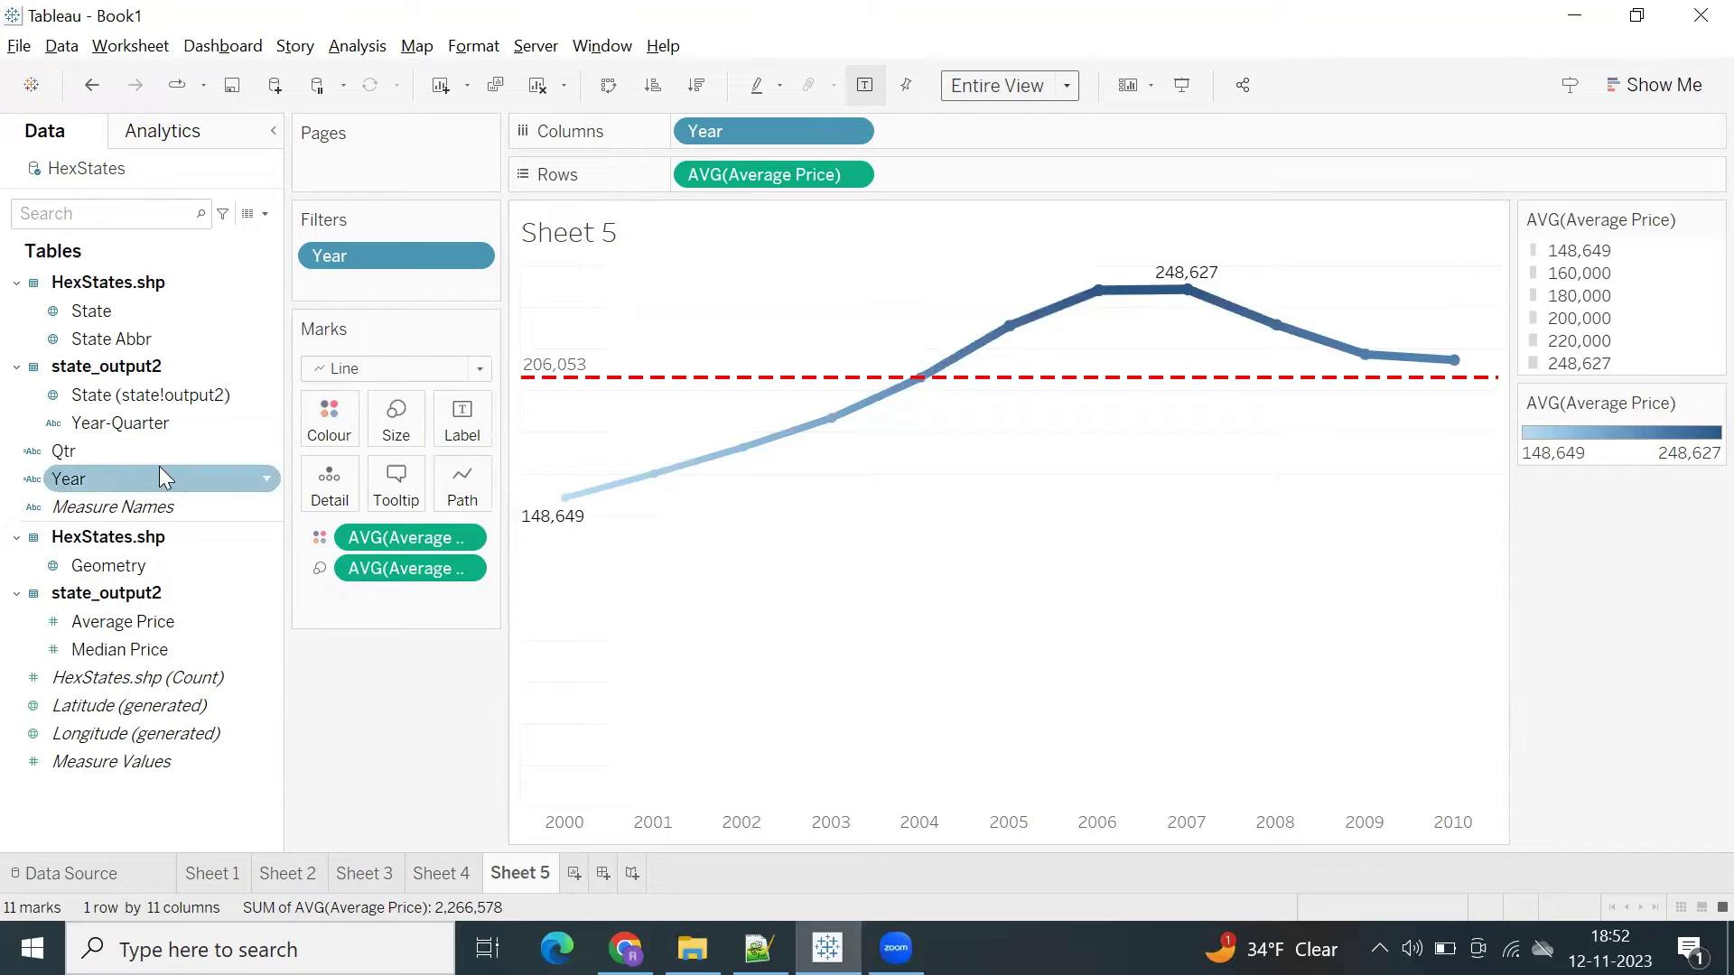
# Try colouring the line by Qtr, and remove the colour field so the line has a single colour
pyautogui.moveTo(146, 453); pyautogui.dragTo(331, 423)
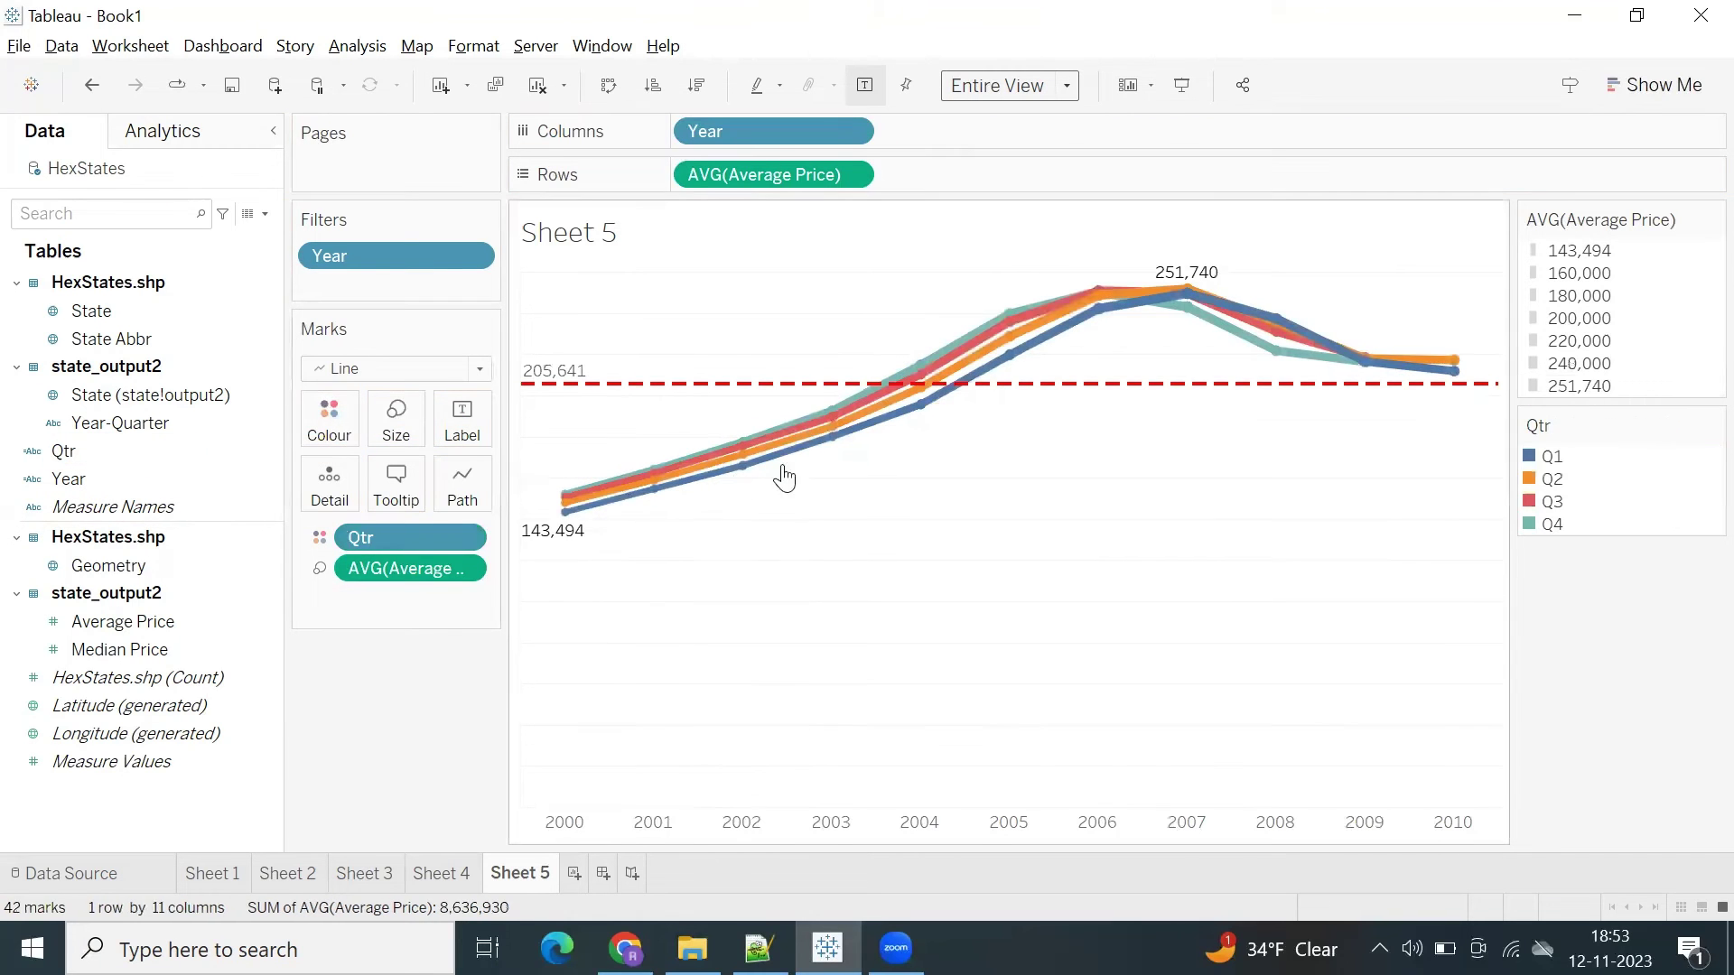
pyautogui.moveTo(423, 545); pyautogui.dragTo(185, 614)
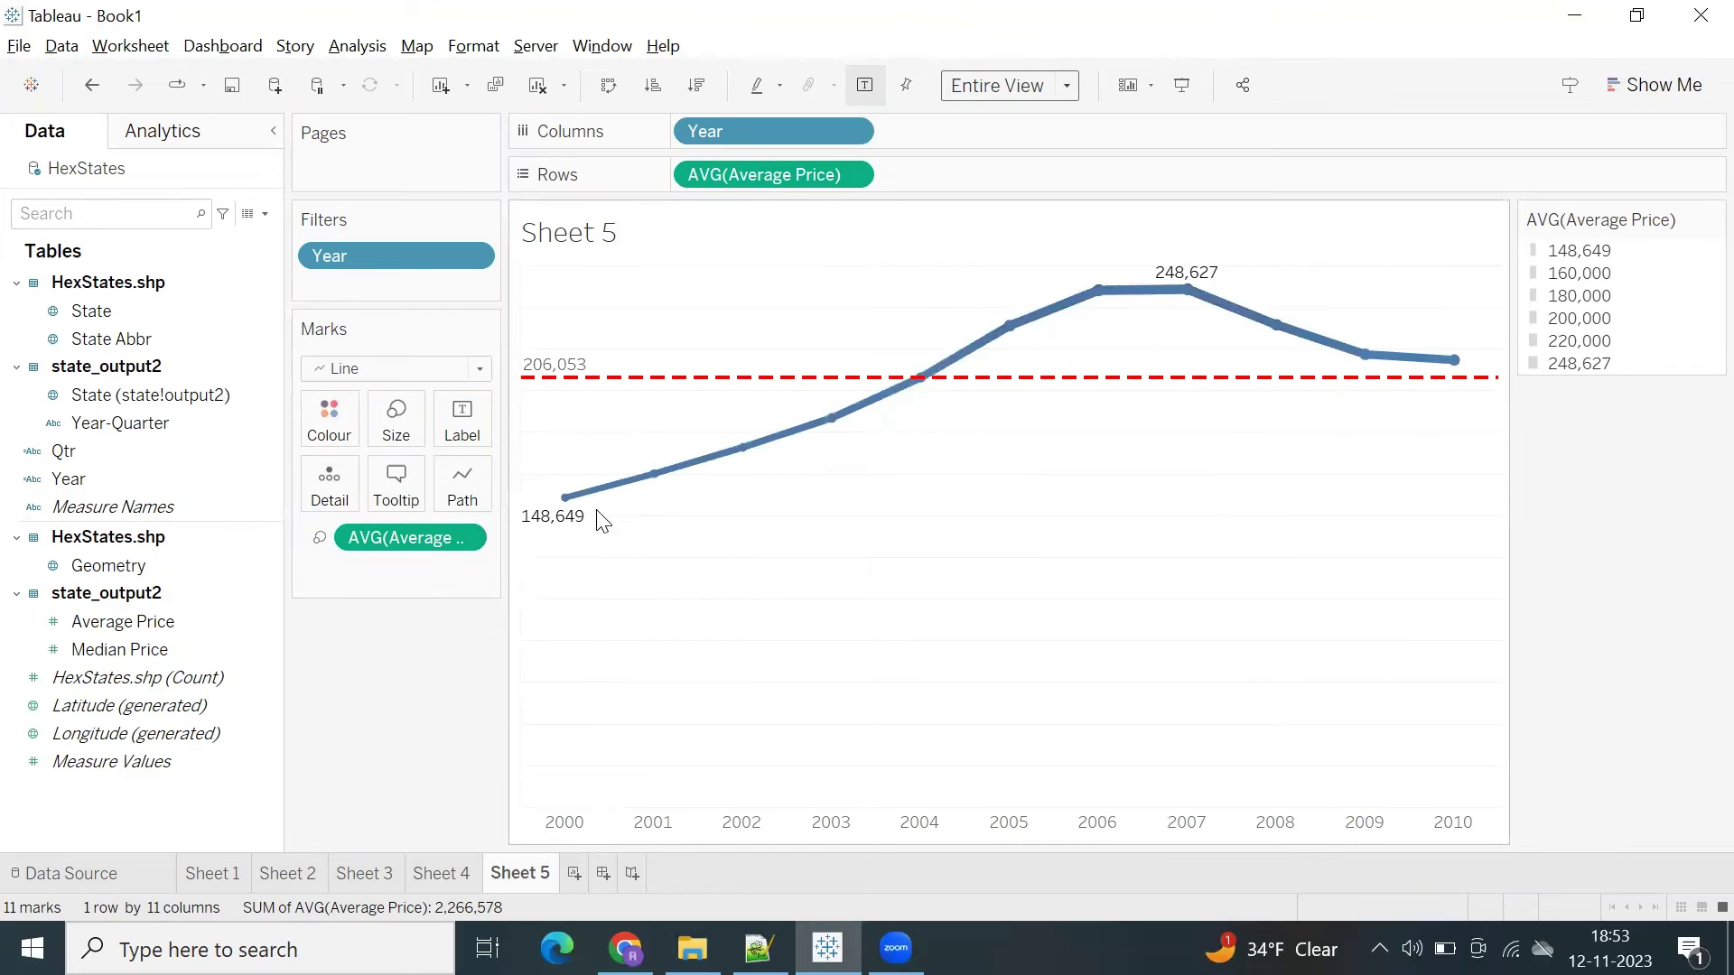
# Create a new dashboard and set its size to Automatic
pyautogui.click(603, 873)
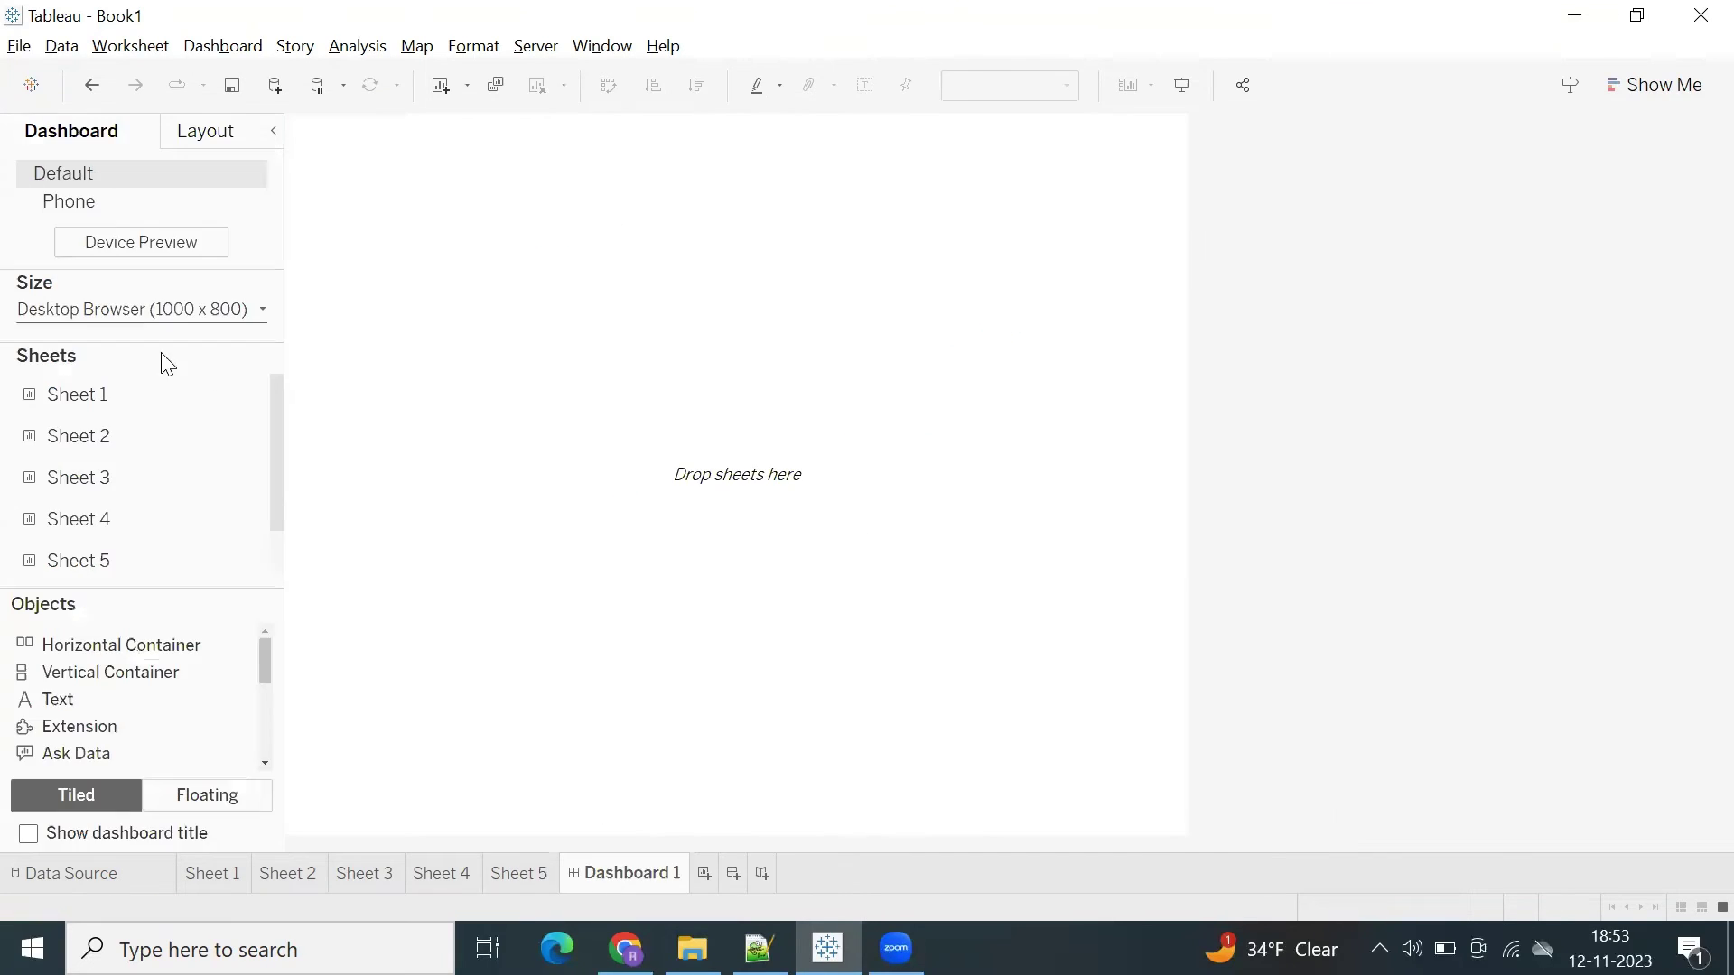
pyautogui.click(128, 312)
pyautogui.click(110, 361)
pyautogui.click(113, 390)
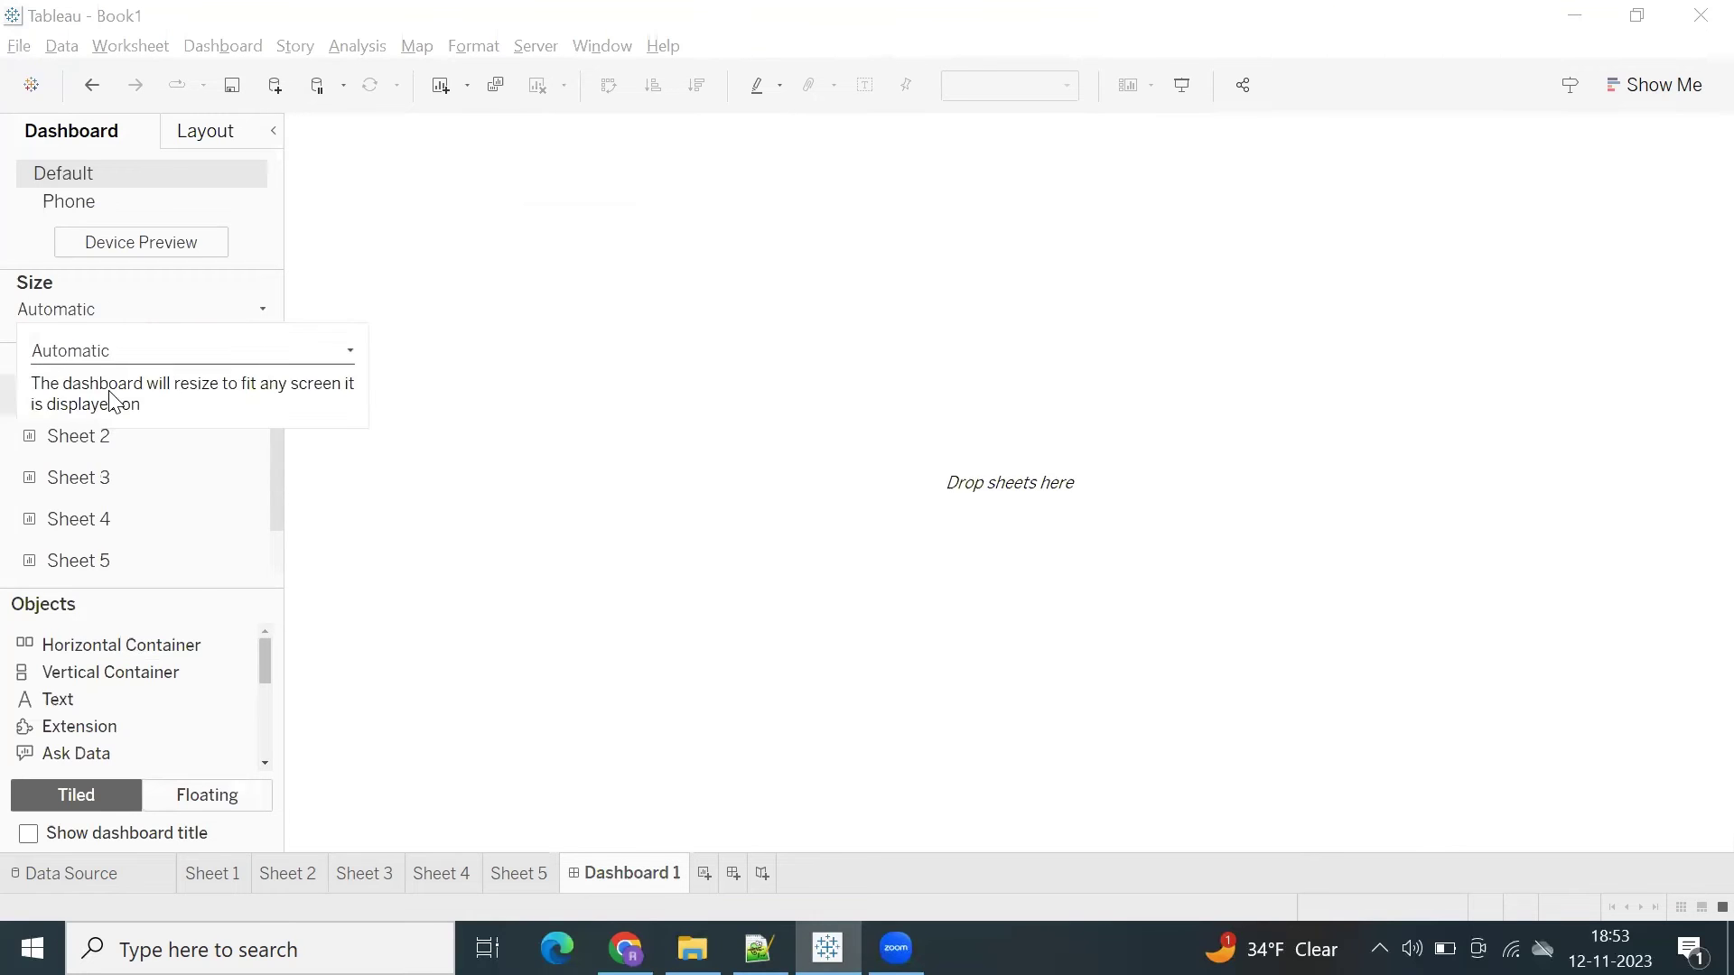
# Place Sheet 3, the hex map, on the dashboard and hide its title
pyautogui.moveTo(80, 495)
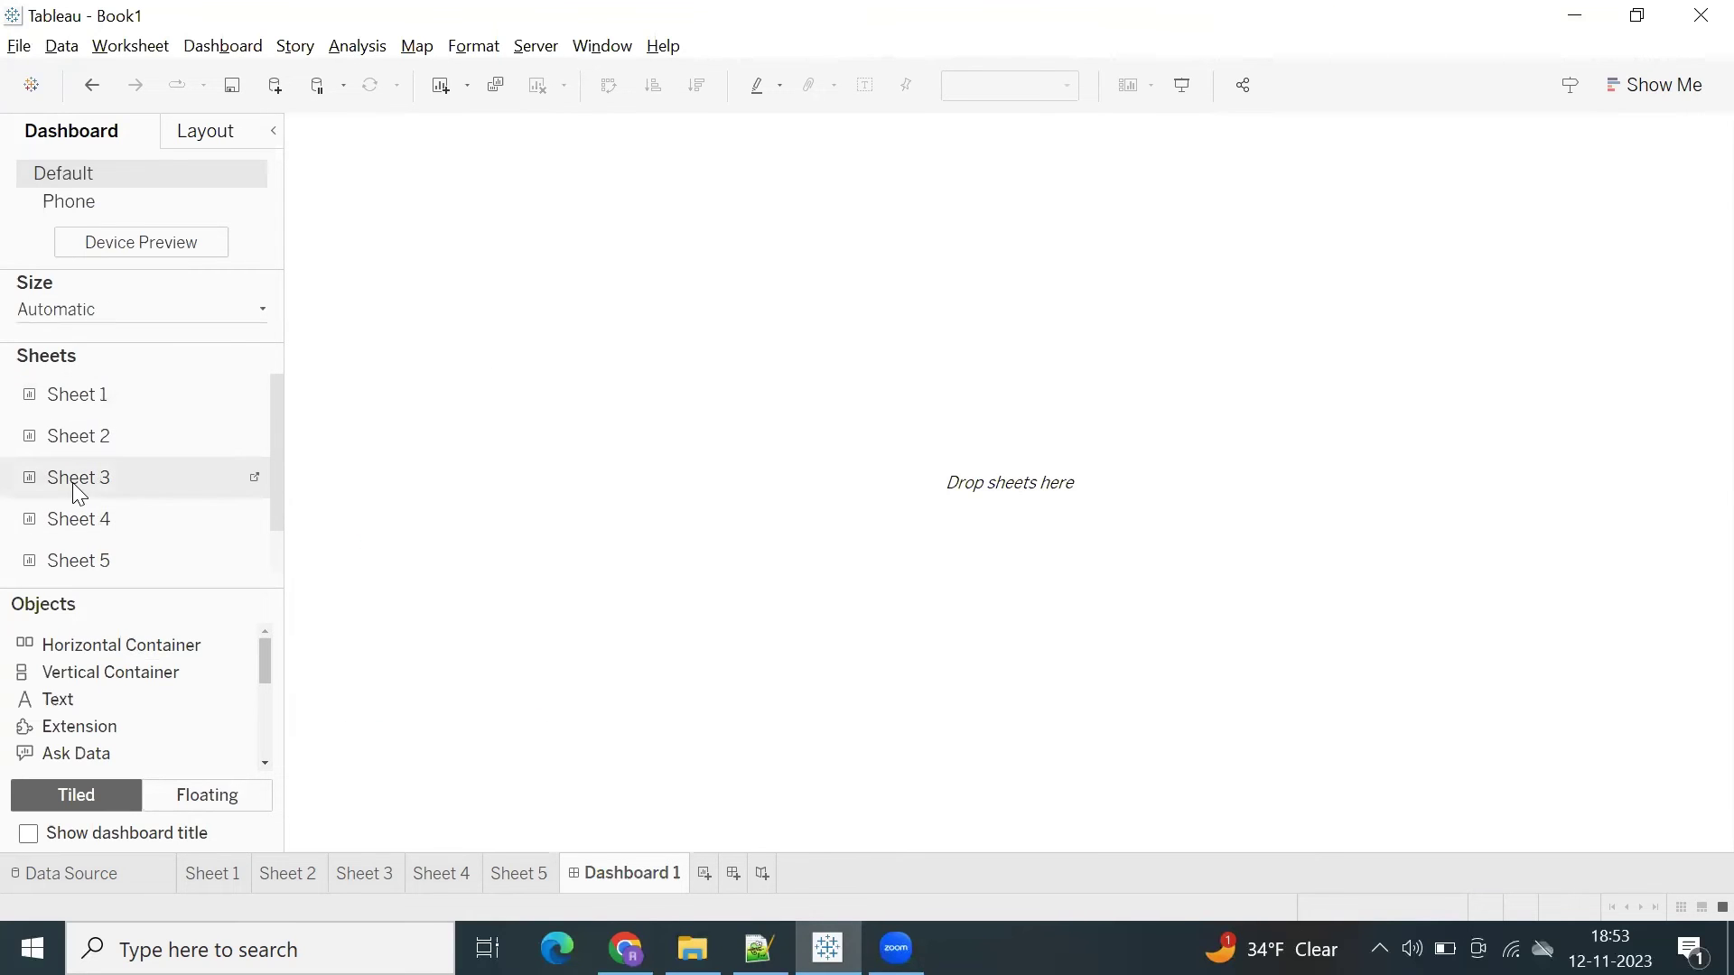
pyautogui.moveTo(79, 495); pyautogui.dragTo(452, 399)
pyautogui.rightClick(386, 153)
pyautogui.click(442, 223)
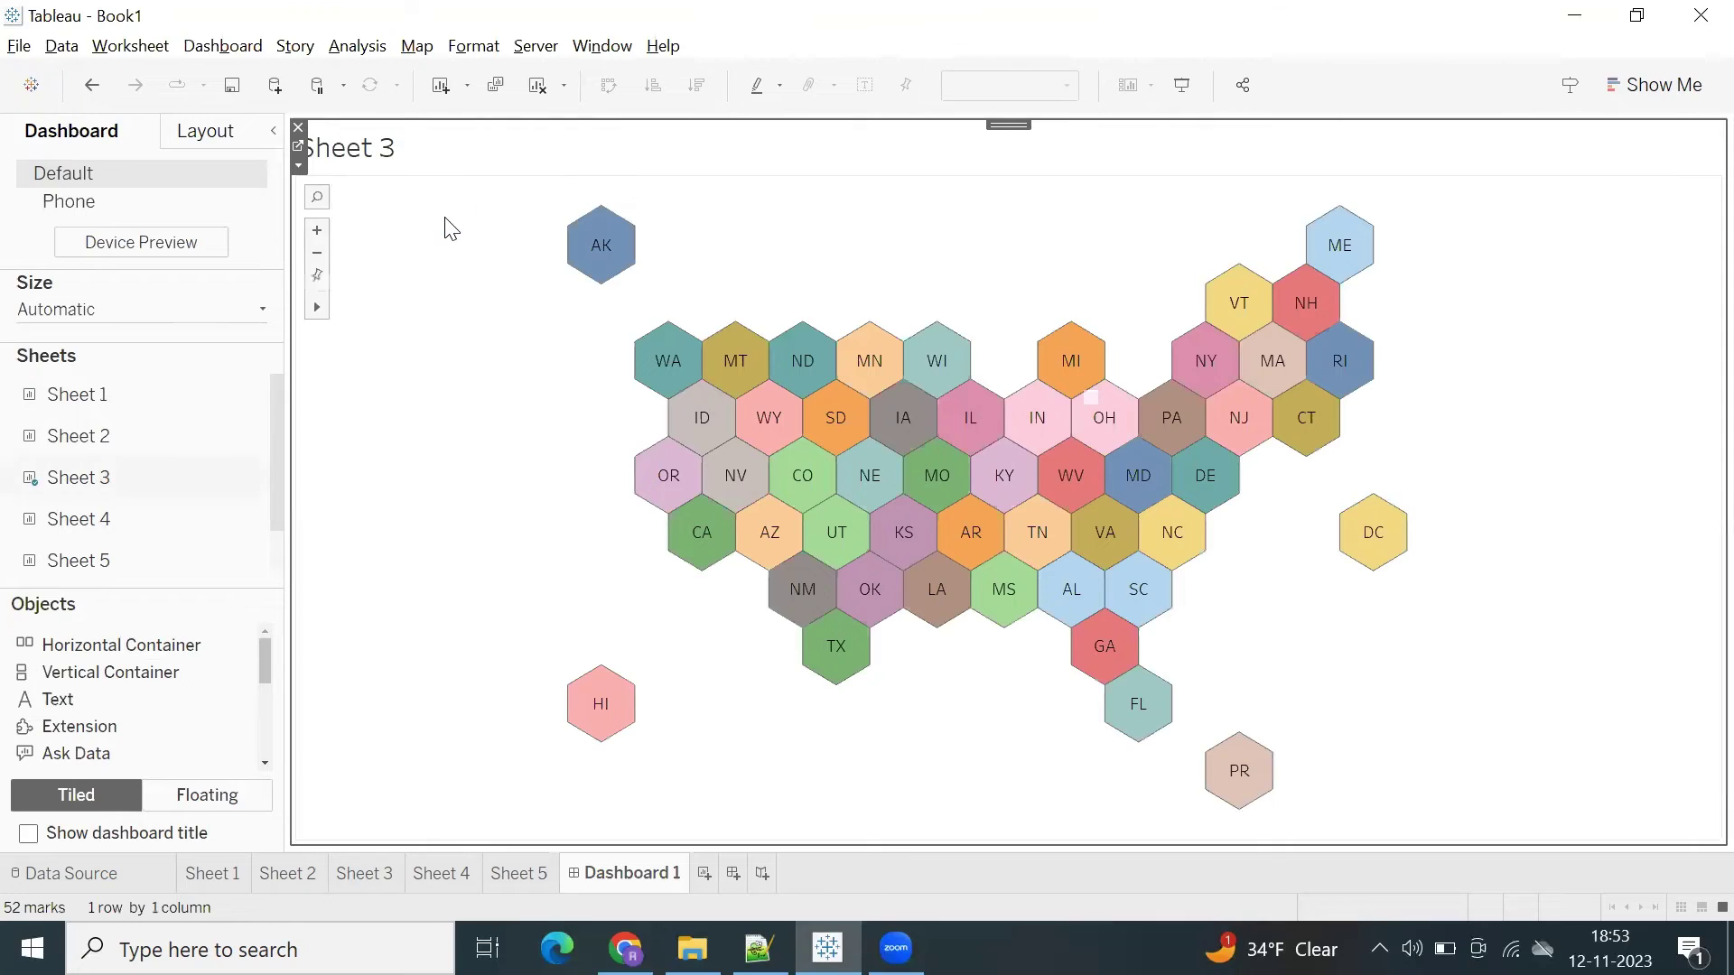
# Add Sheet 5, the line chart, to the right of the hex map and hide its title
pyautogui.moveTo(79, 532)
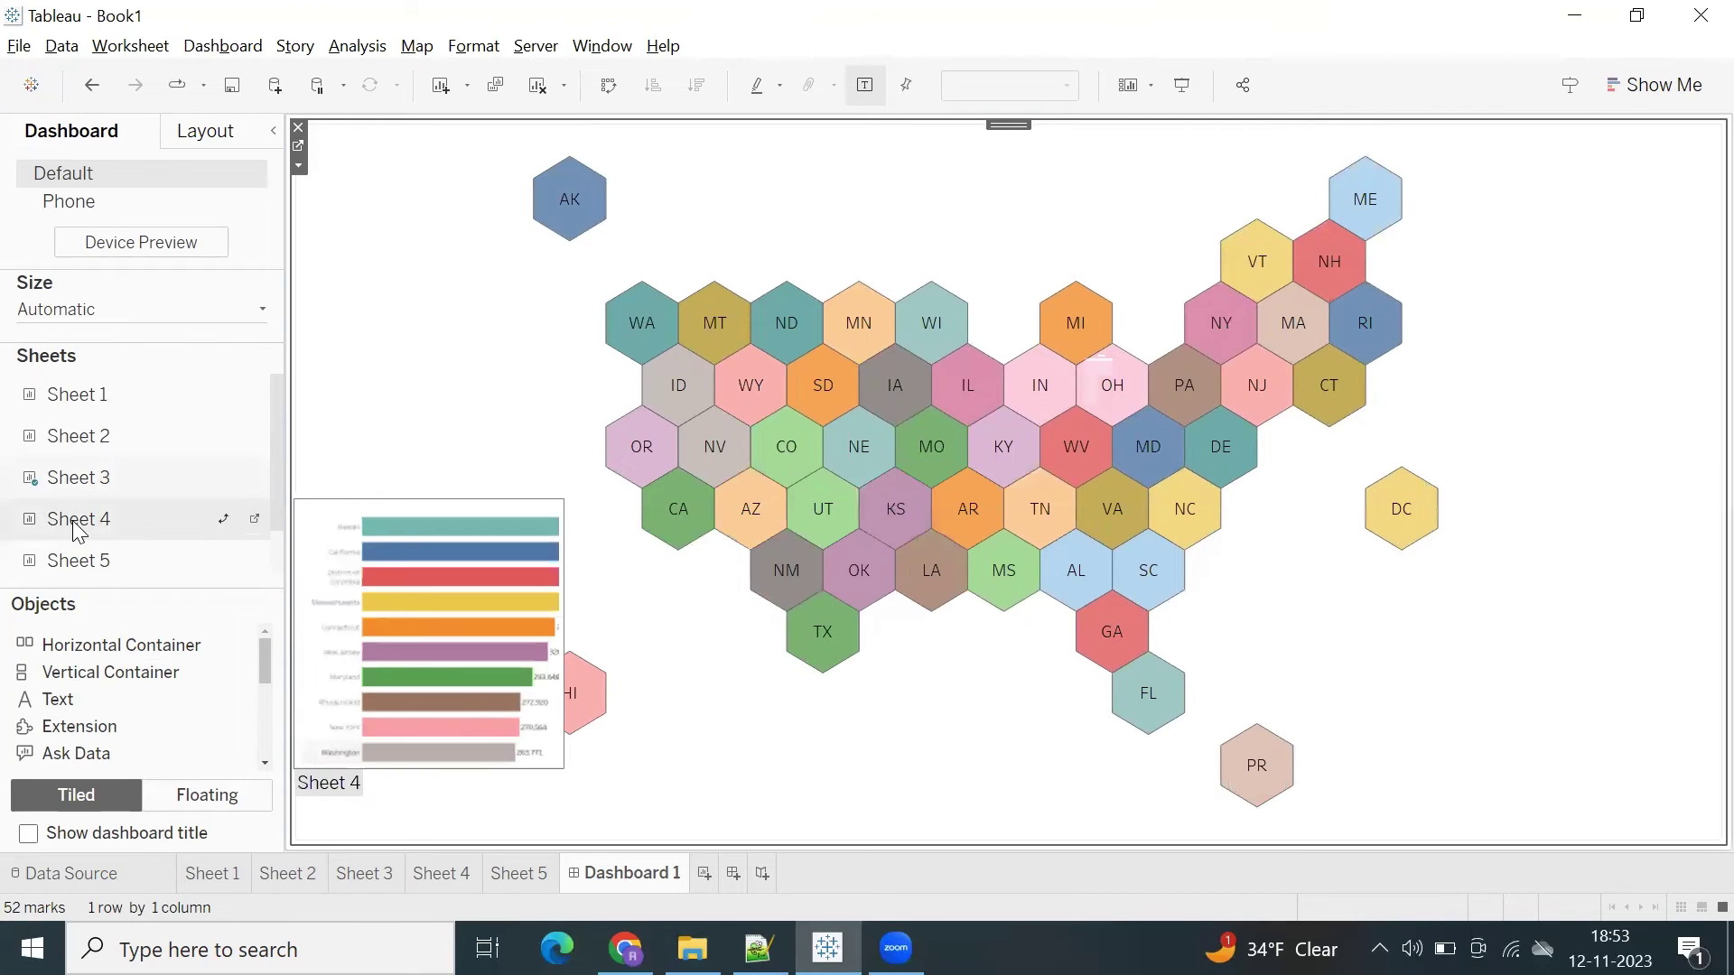
pyautogui.moveTo(80, 560); pyautogui.dragTo(1398, 369)
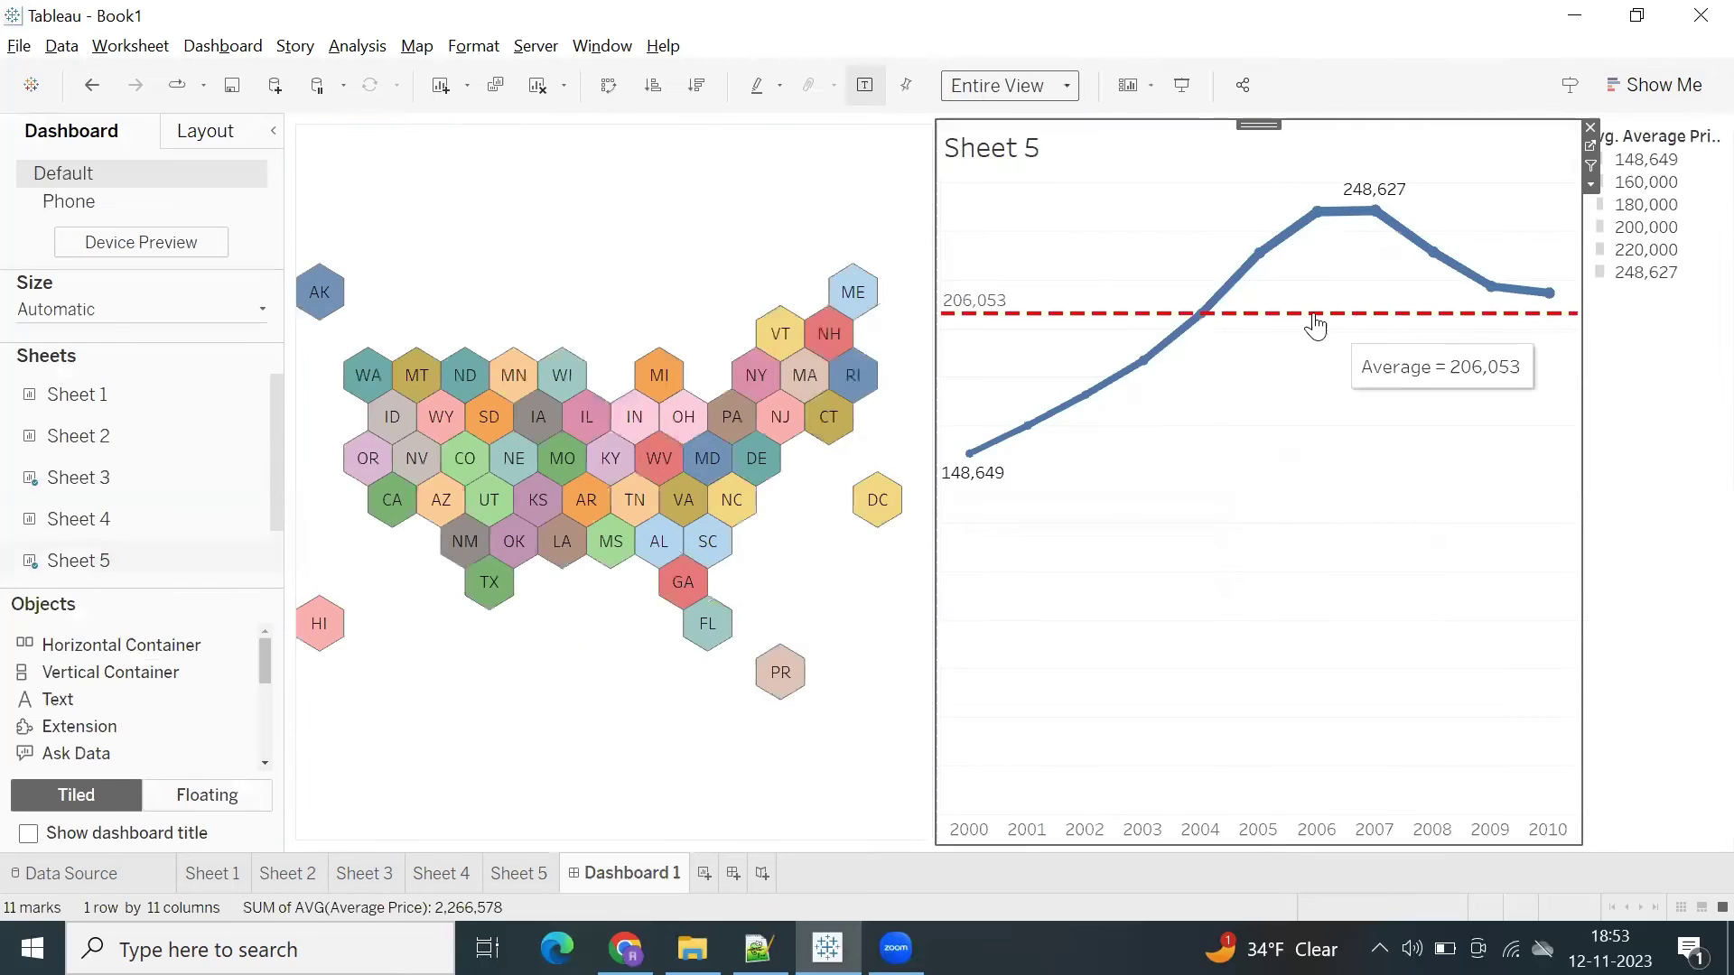
pyautogui.rightClick(1045, 163)
pyautogui.click(1166, 220)
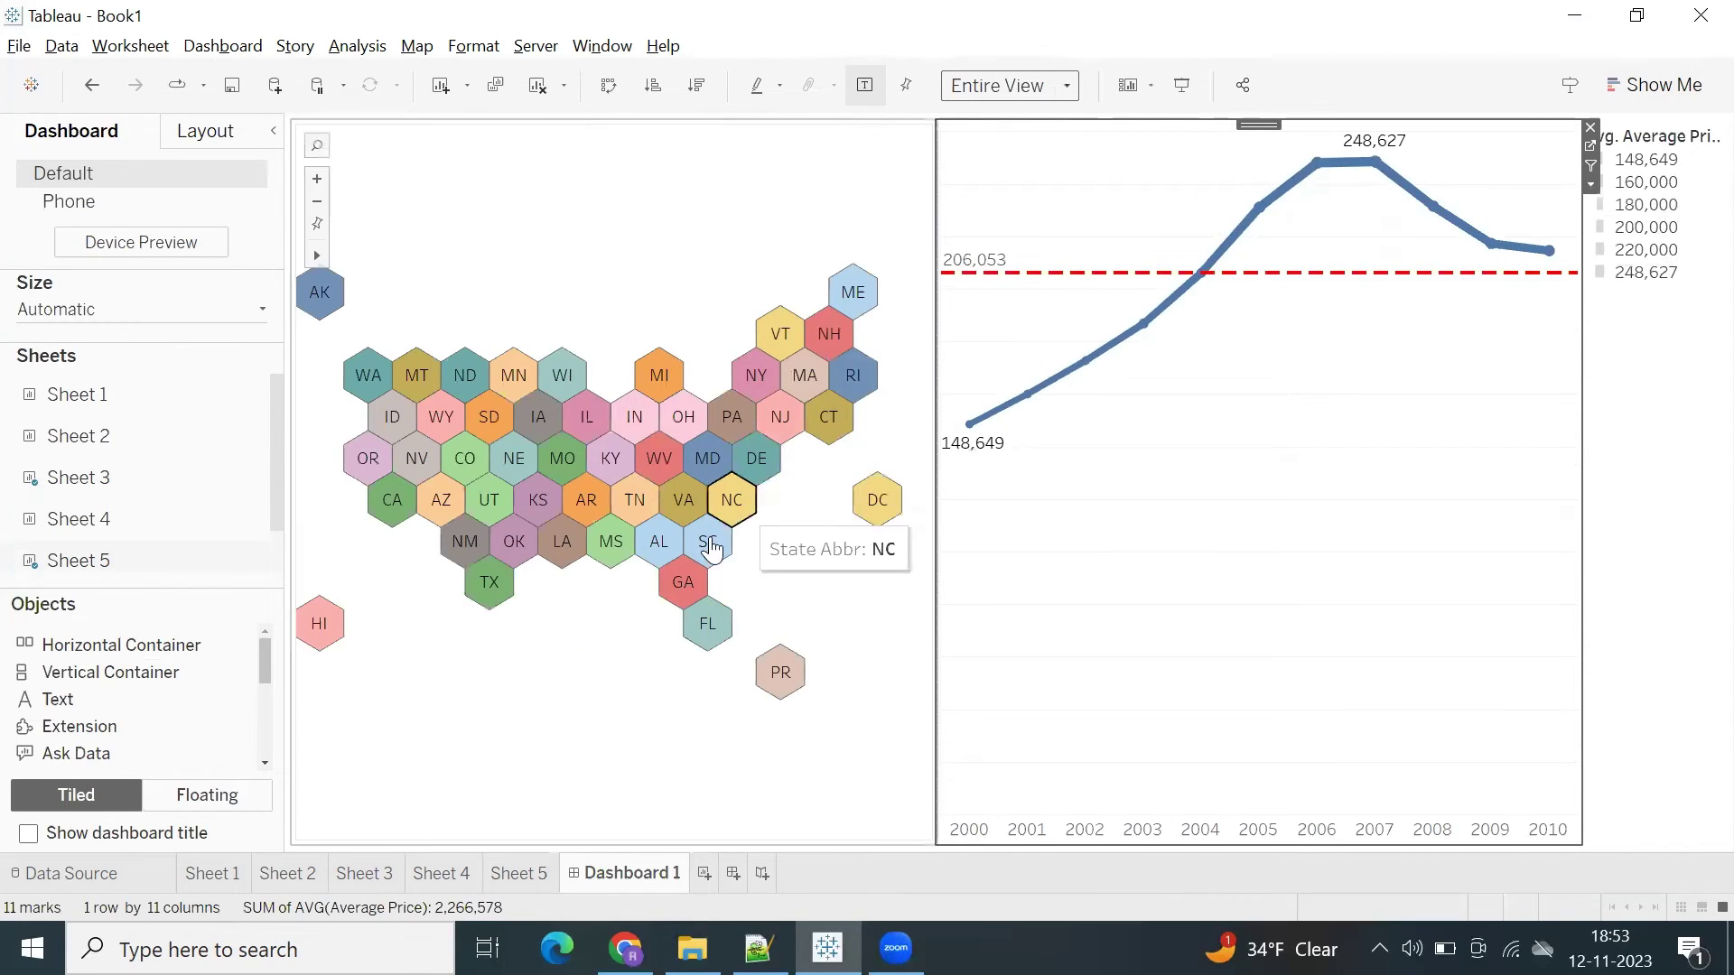
# Show the titles of the Sheet 5 line chart and the Sheet 3 map on the dashboard again
pyautogui.click(742, 243)
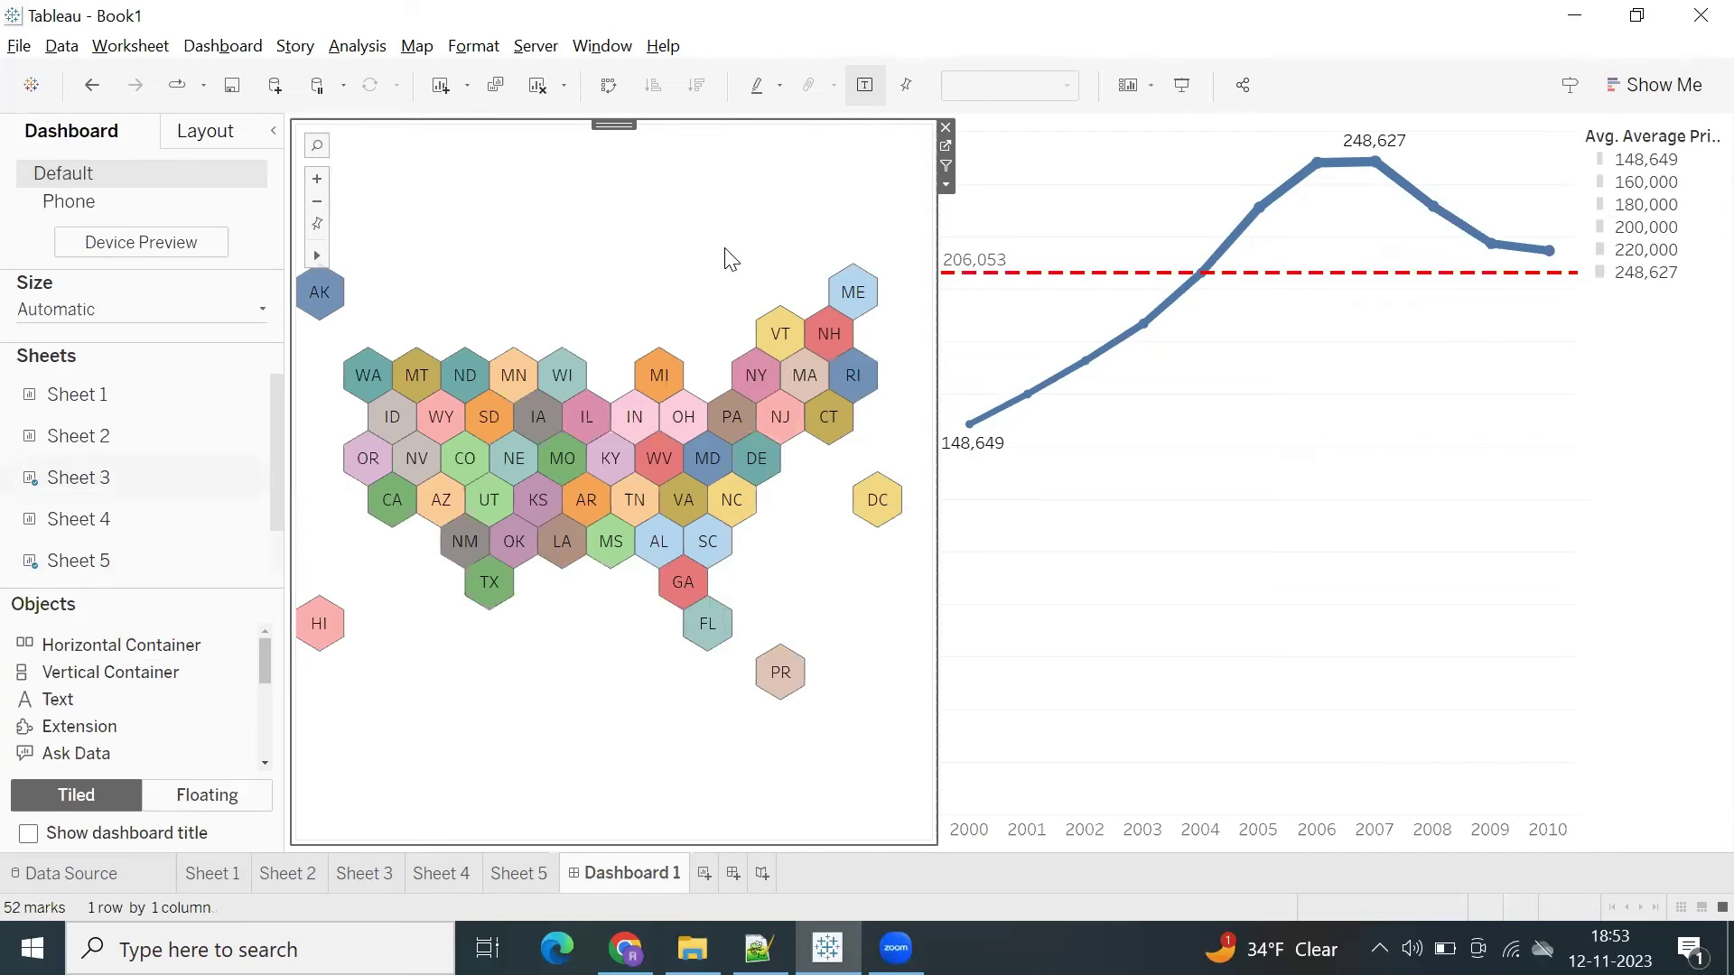
pyautogui.click(1155, 181)
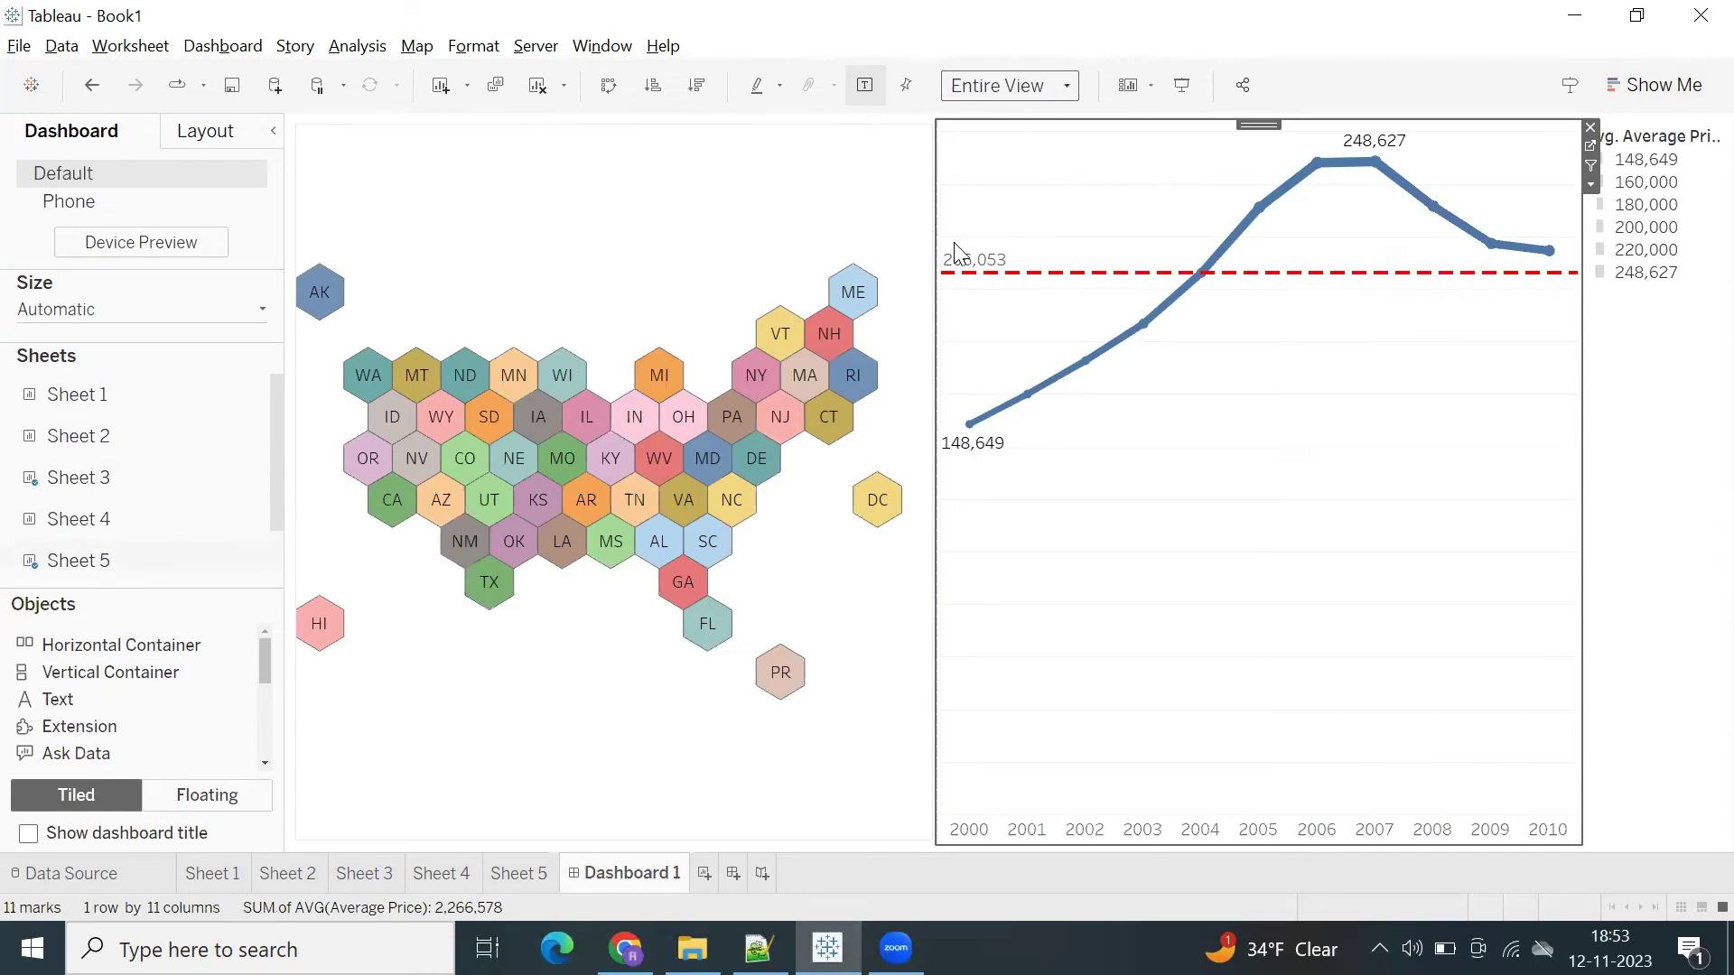
pyautogui.click(1590, 184)
pyautogui.click(1544, 307)
pyautogui.click(799, 199)
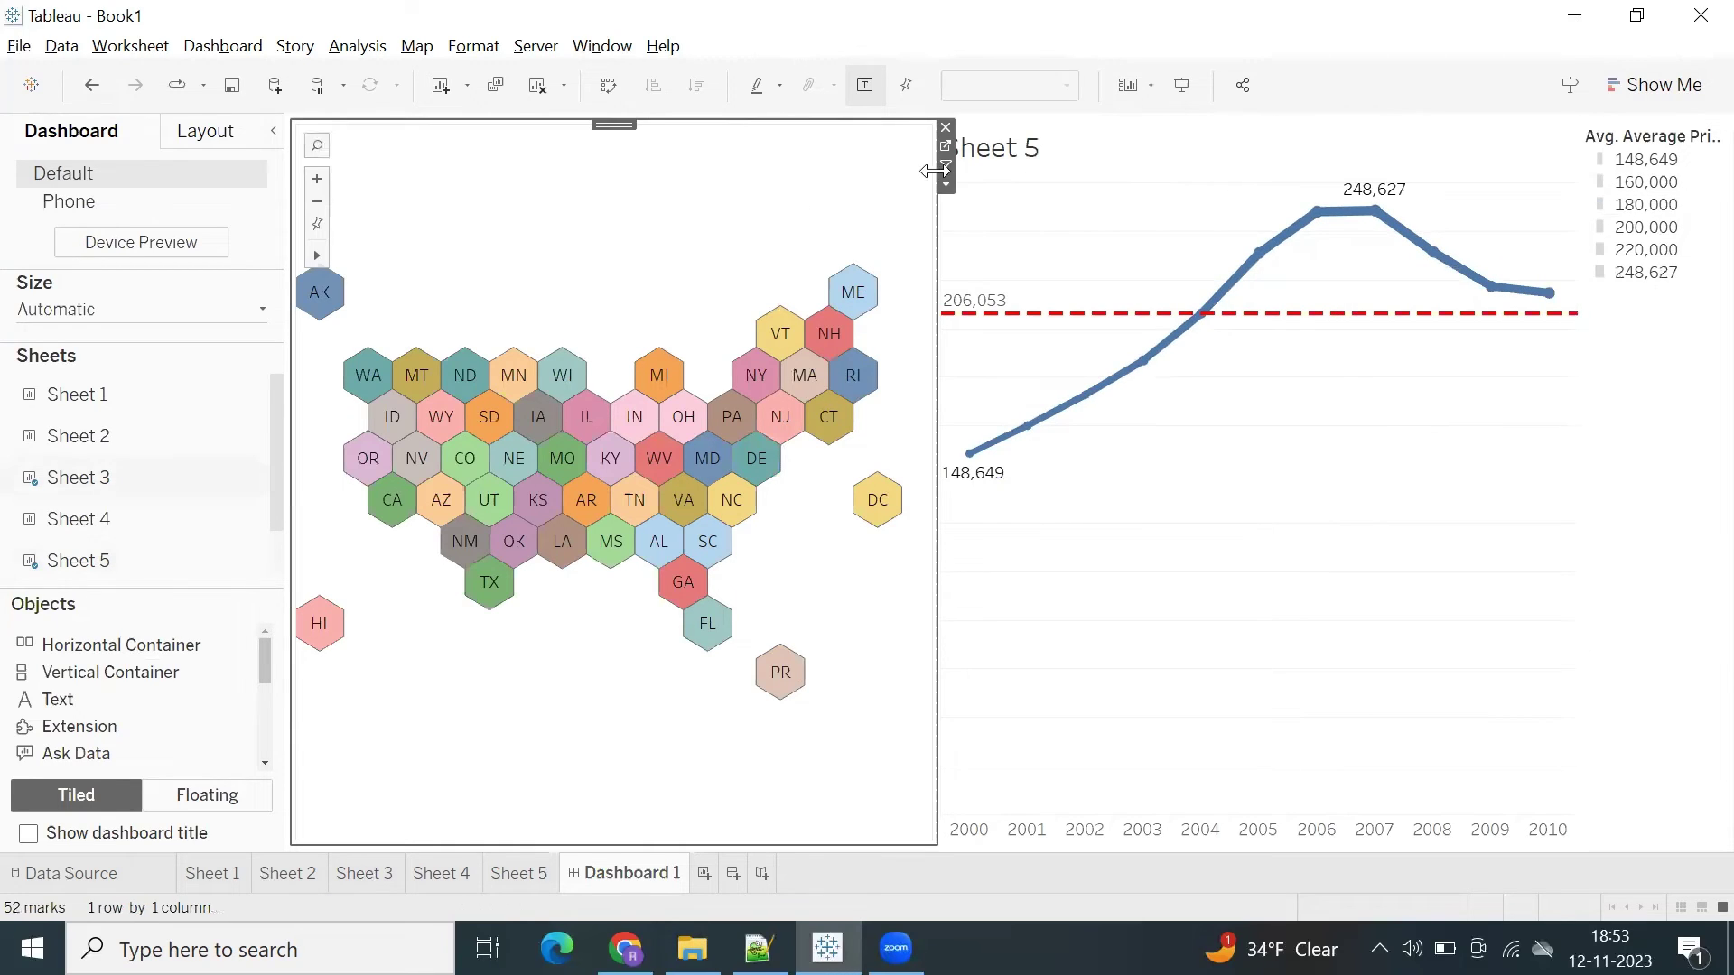
pyautogui.click(945, 184)
pyautogui.click(1009, 293)
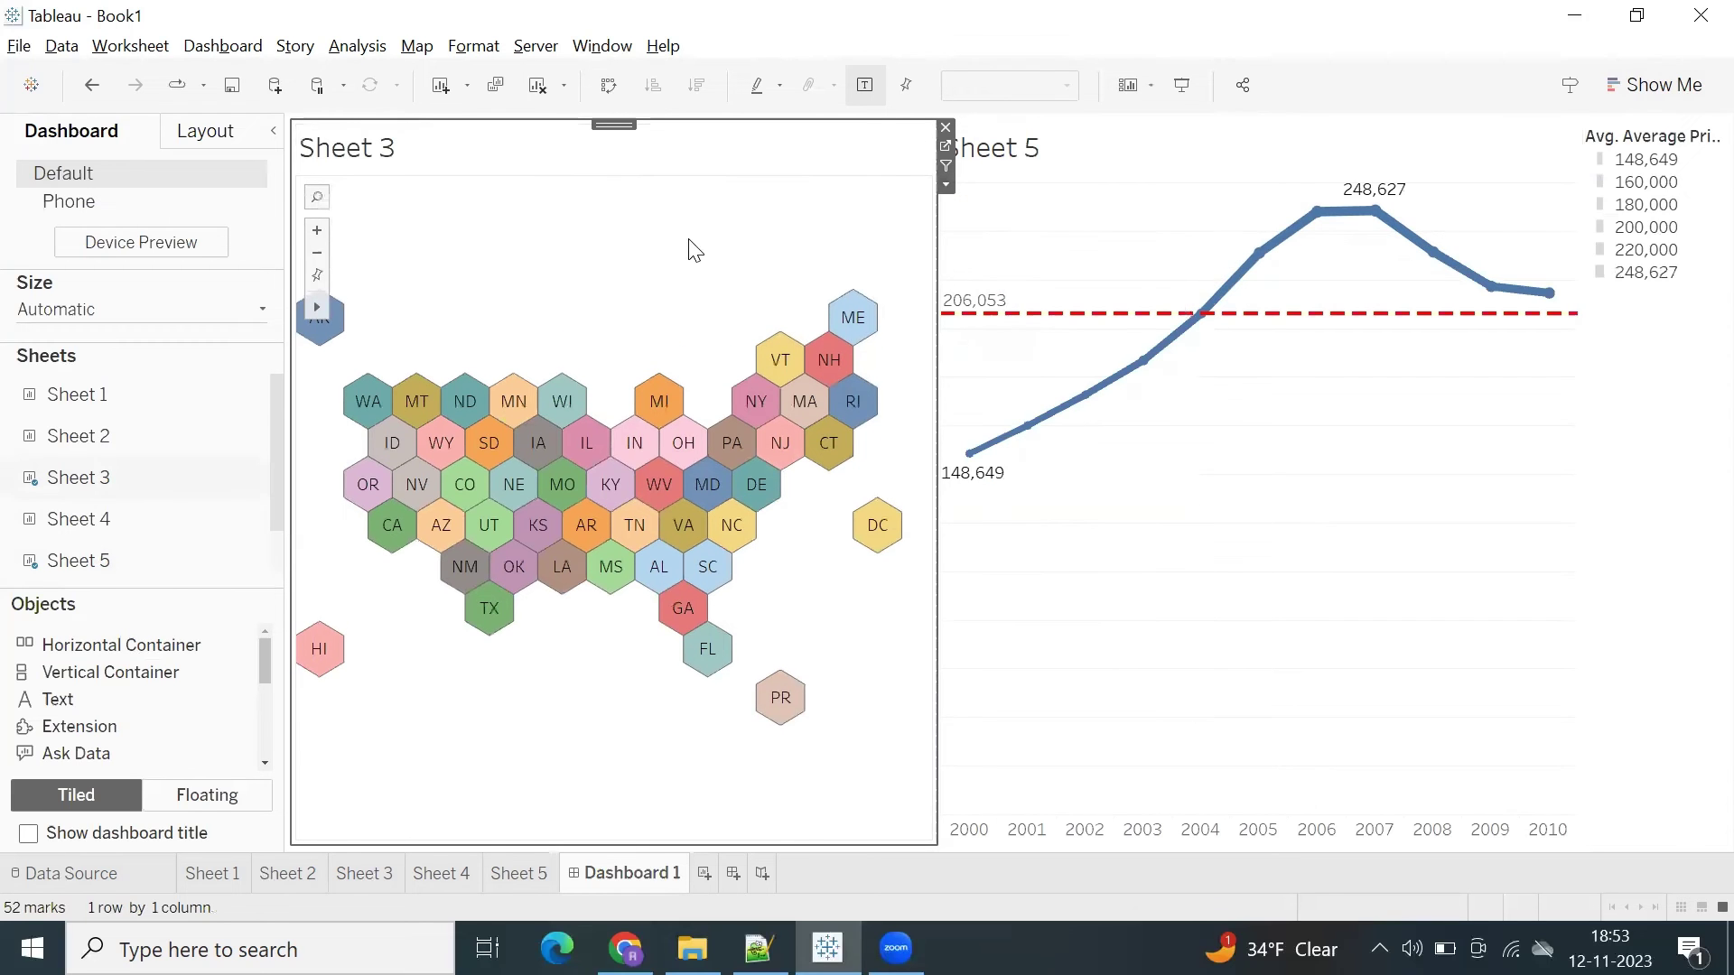
# Add Sheet 4, the top 10 states bar chart, below the line chart and hide its title
pyautogui.click(1072, 491)
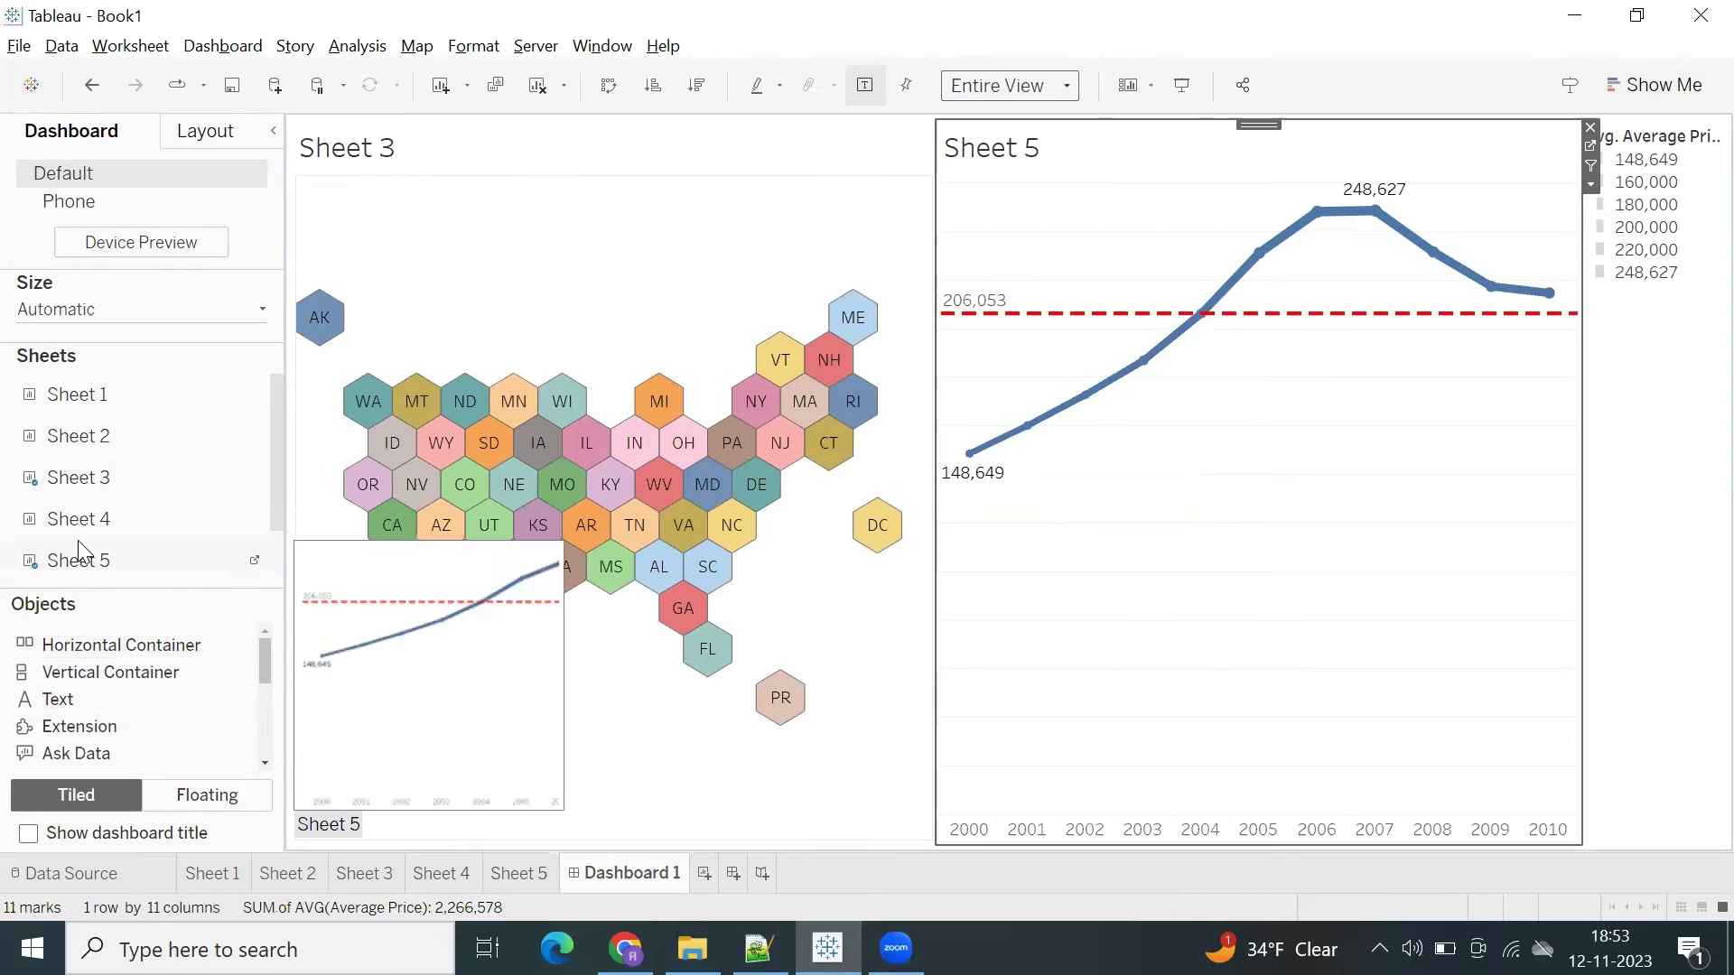
pyautogui.moveTo(216, 519); pyautogui.dragTo(1279, 618)
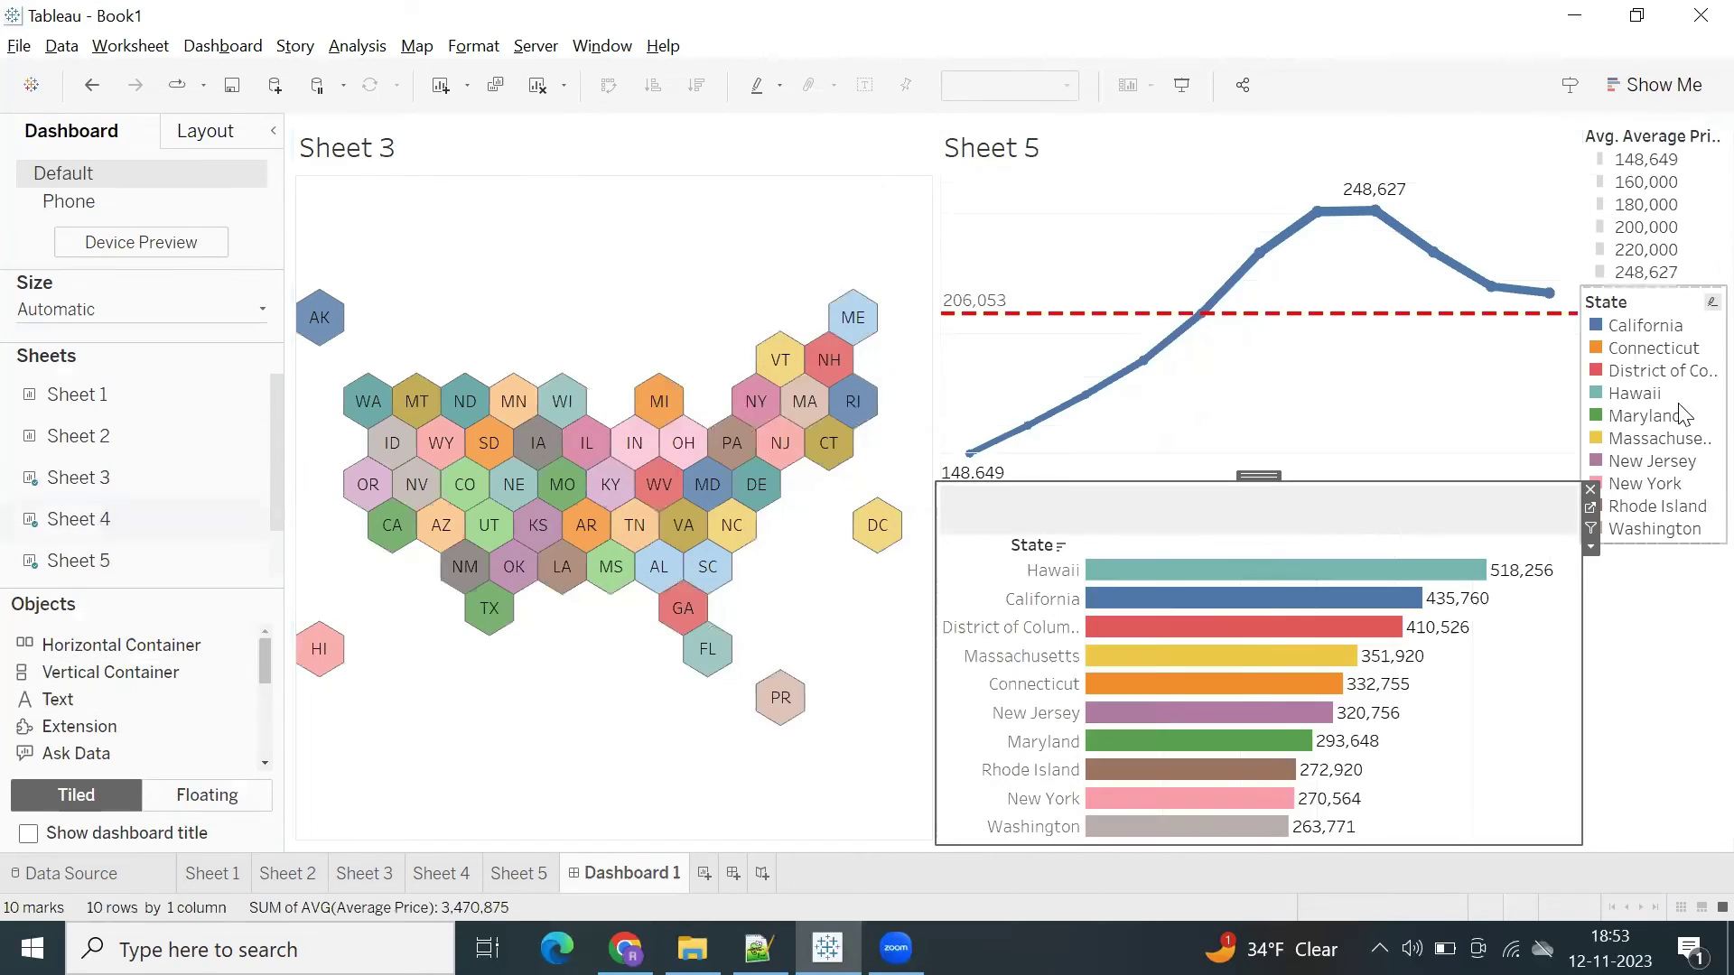
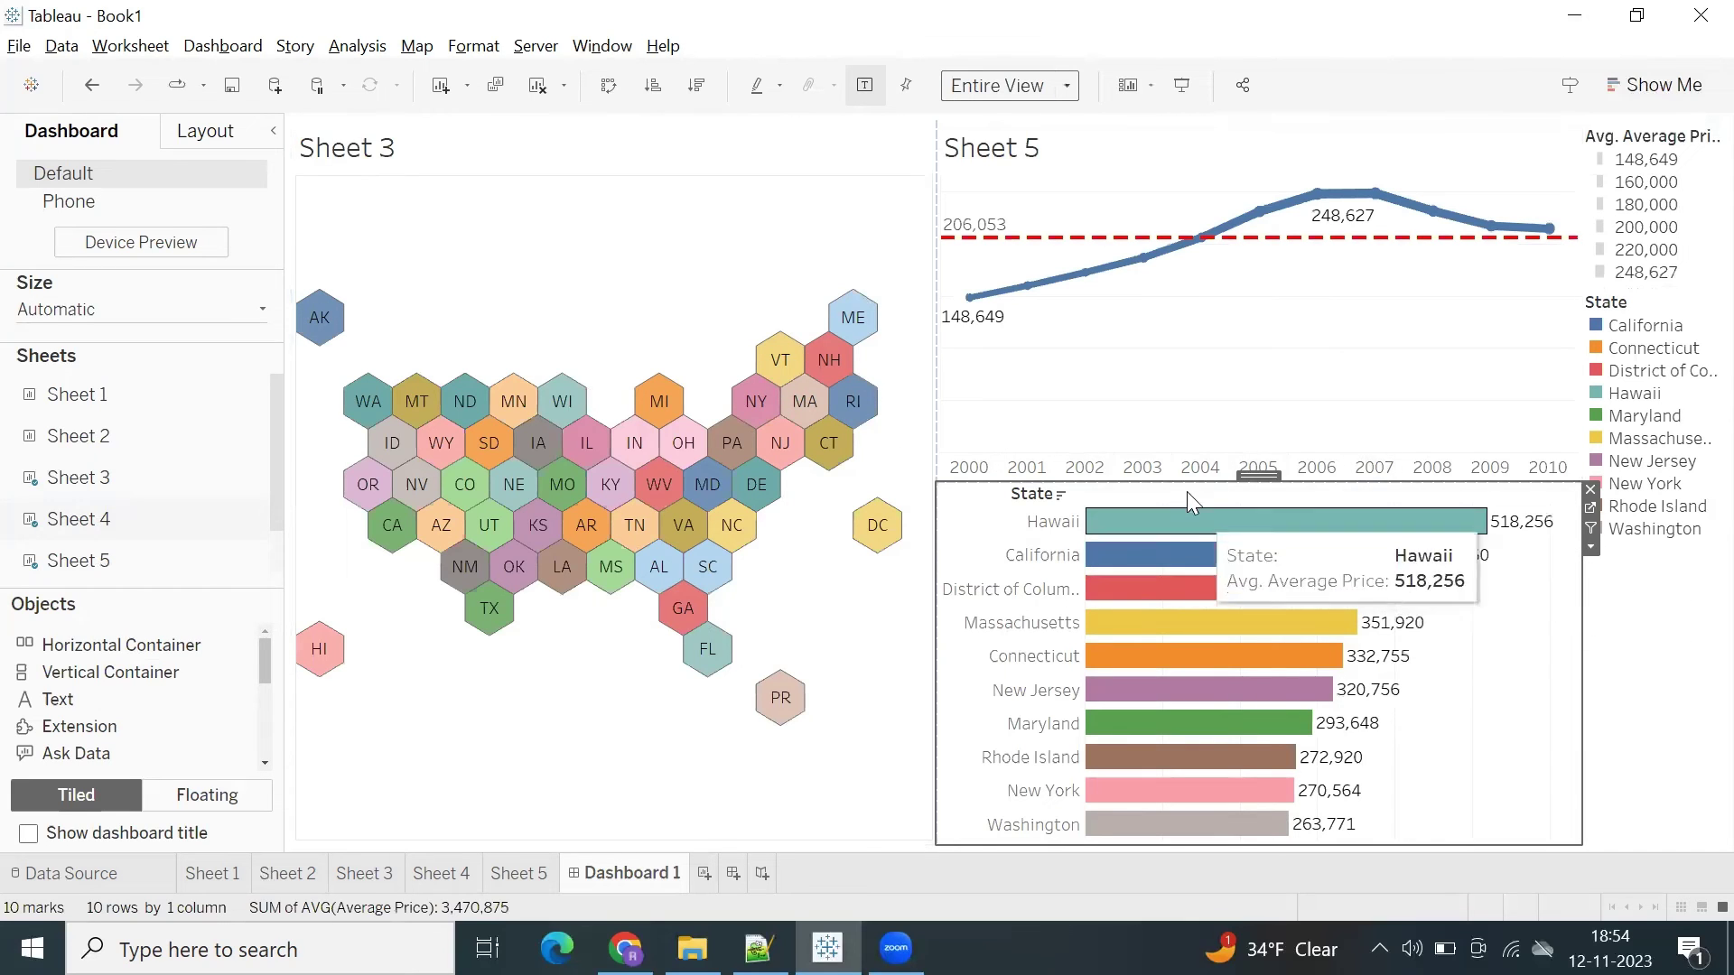
# Examine the line chart's average prices for 2000, 2006 and 2007 and its average reference line
pyautogui.moveTo(956, 334)
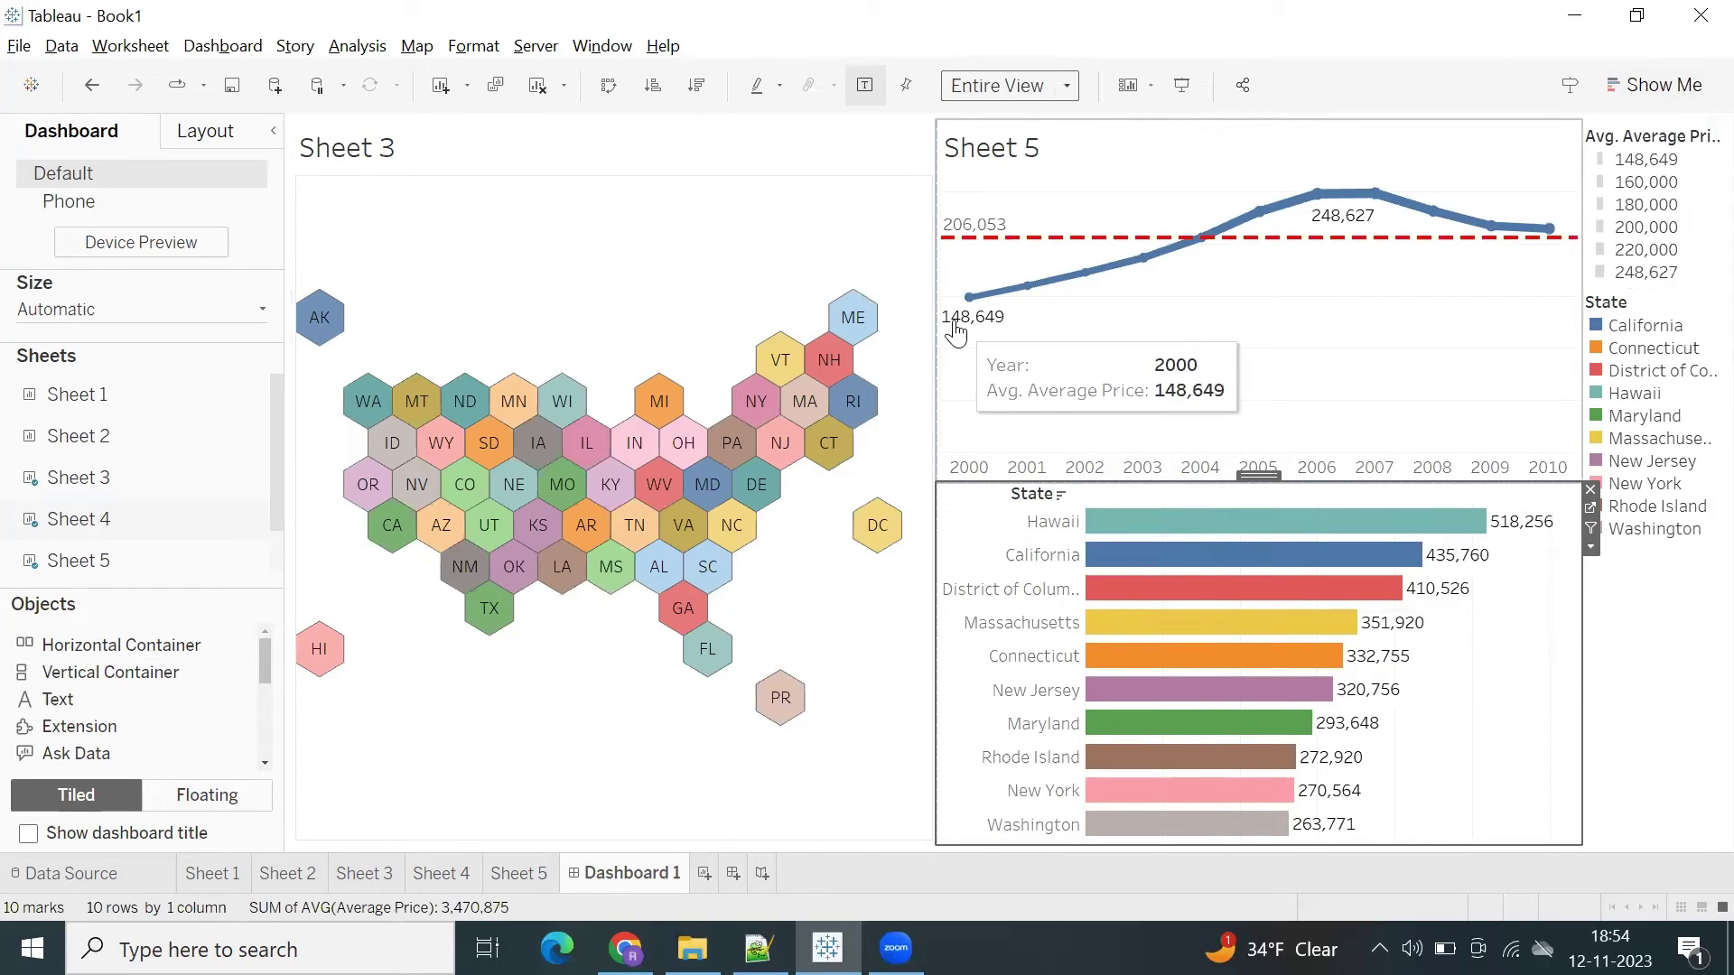
pyautogui.moveTo(1165, 268)
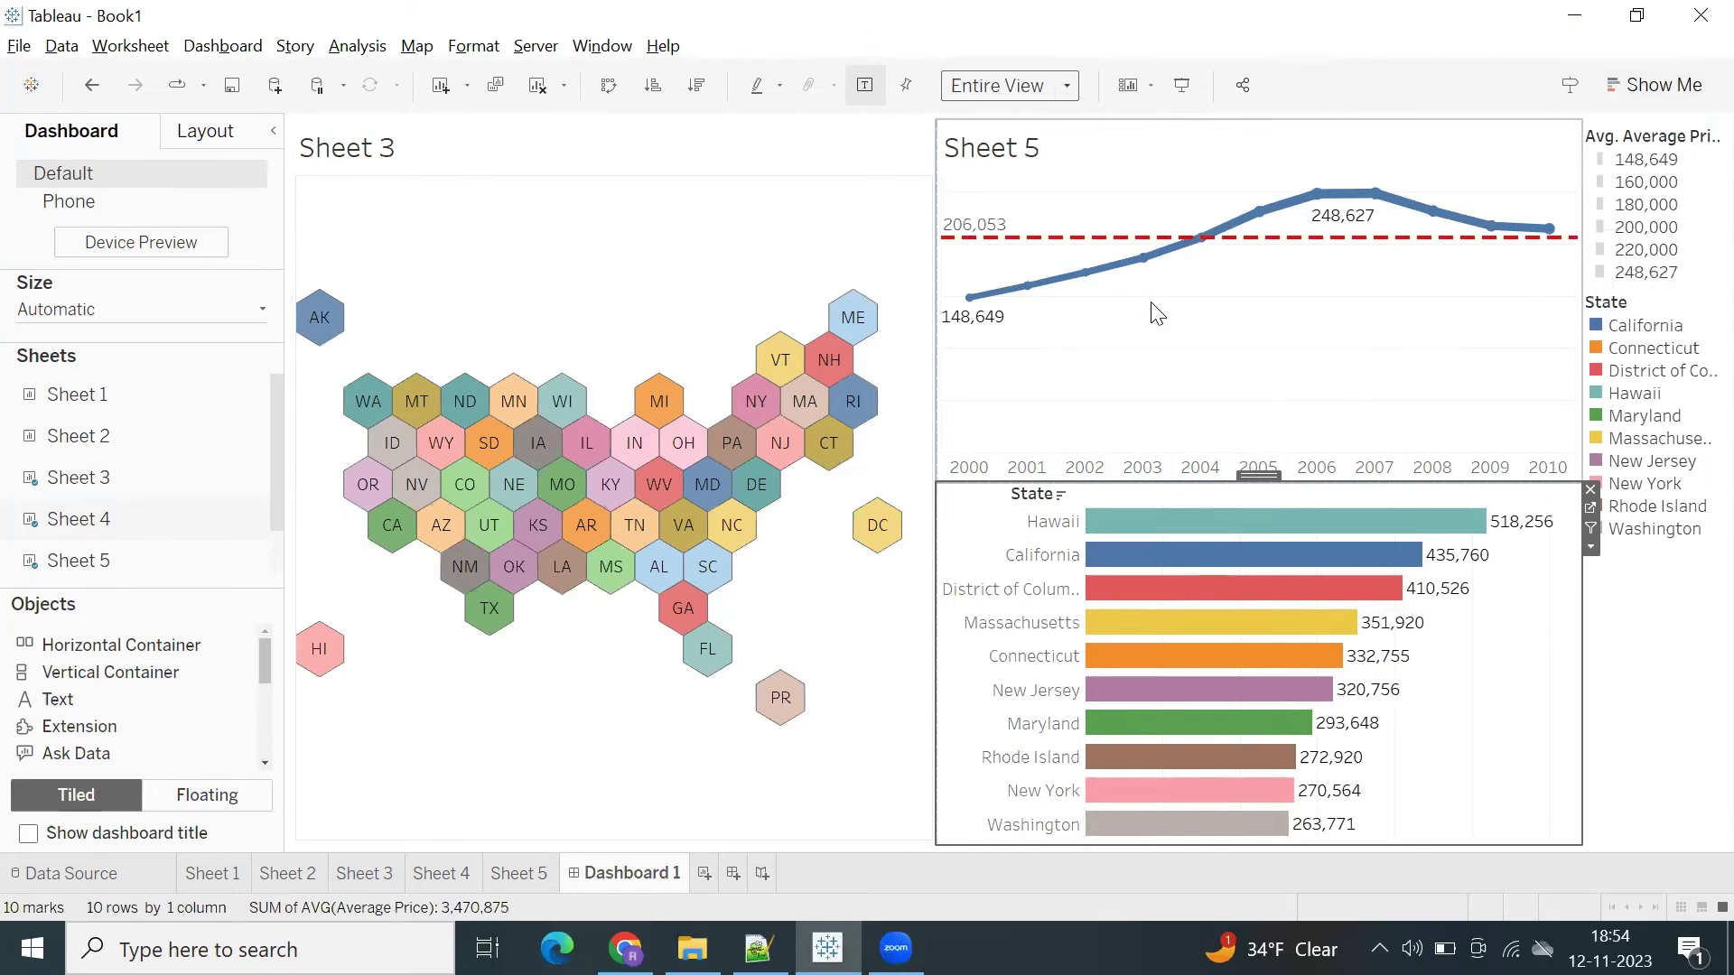
pyautogui.moveTo(1319, 201)
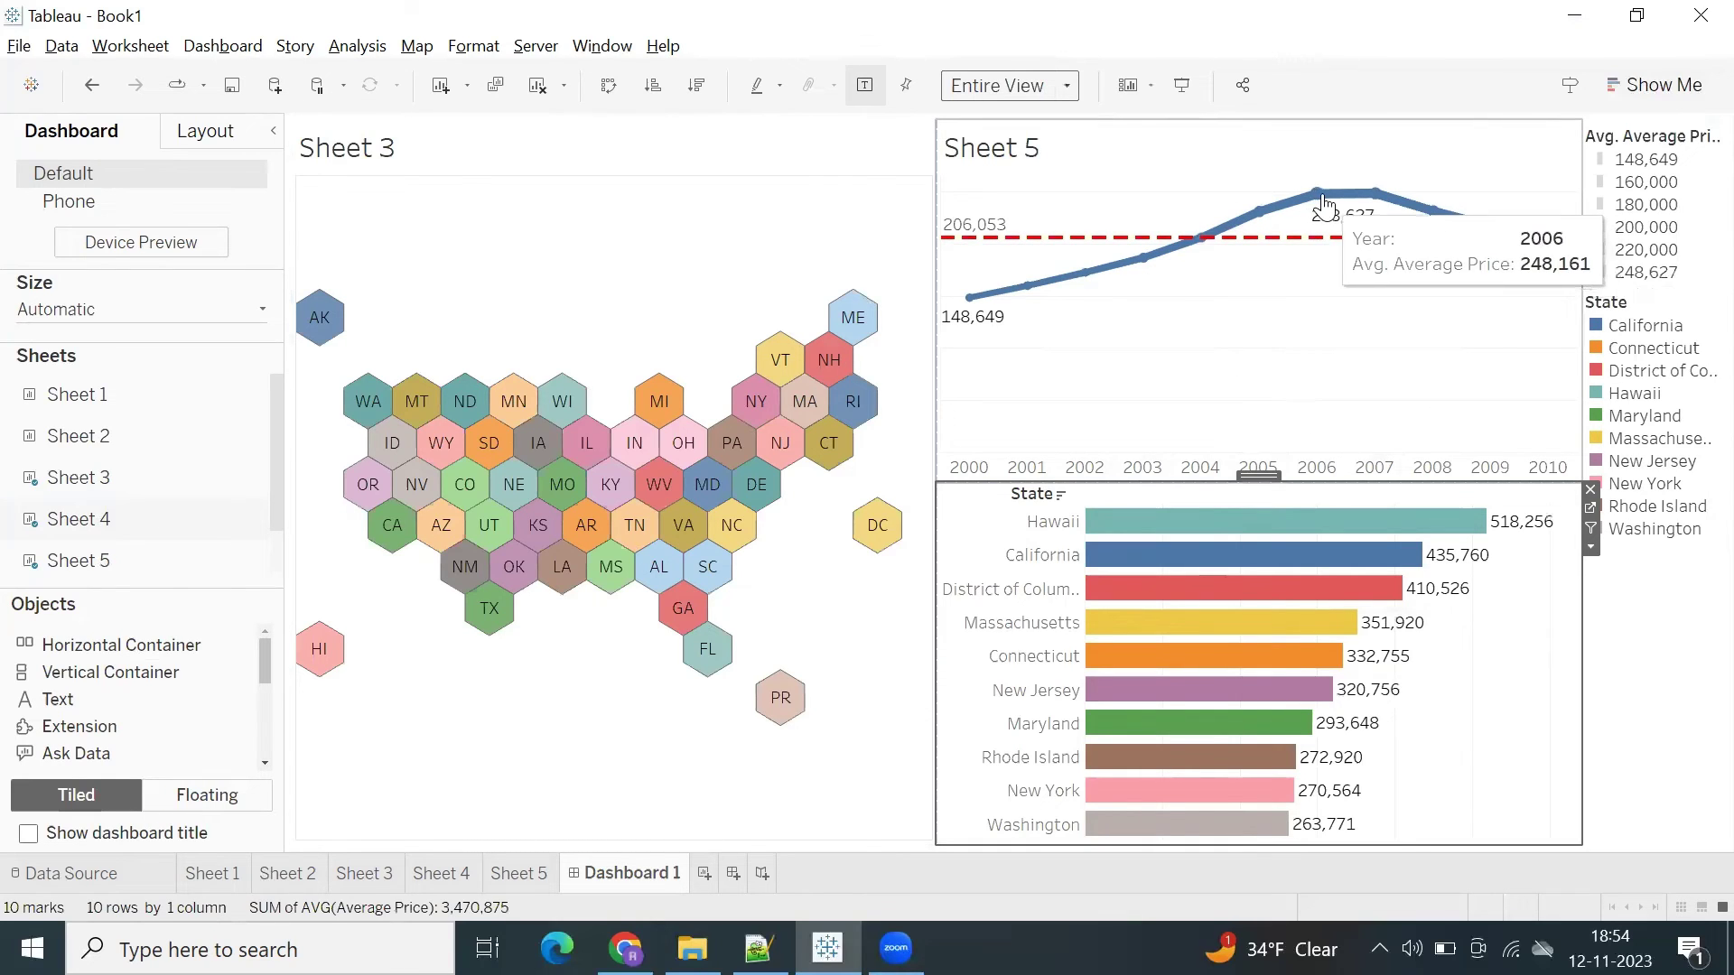
pyautogui.moveTo(1372, 200)
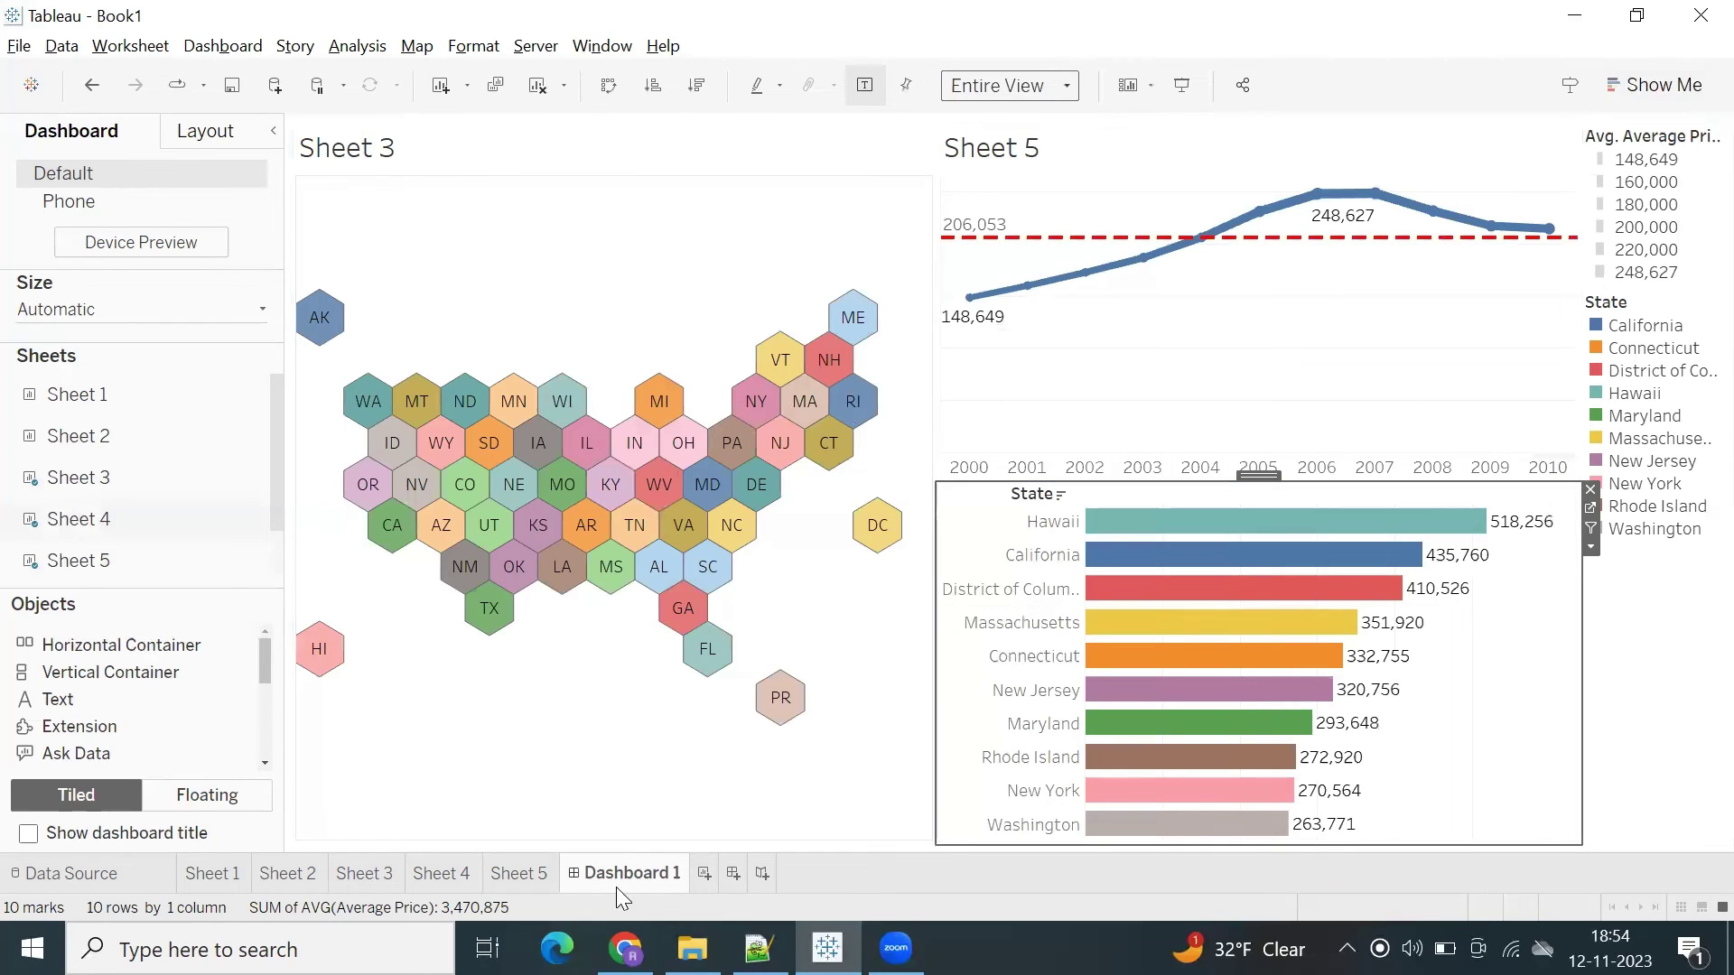
pyautogui.click(1368, 354)
pyautogui.click(905, 235)
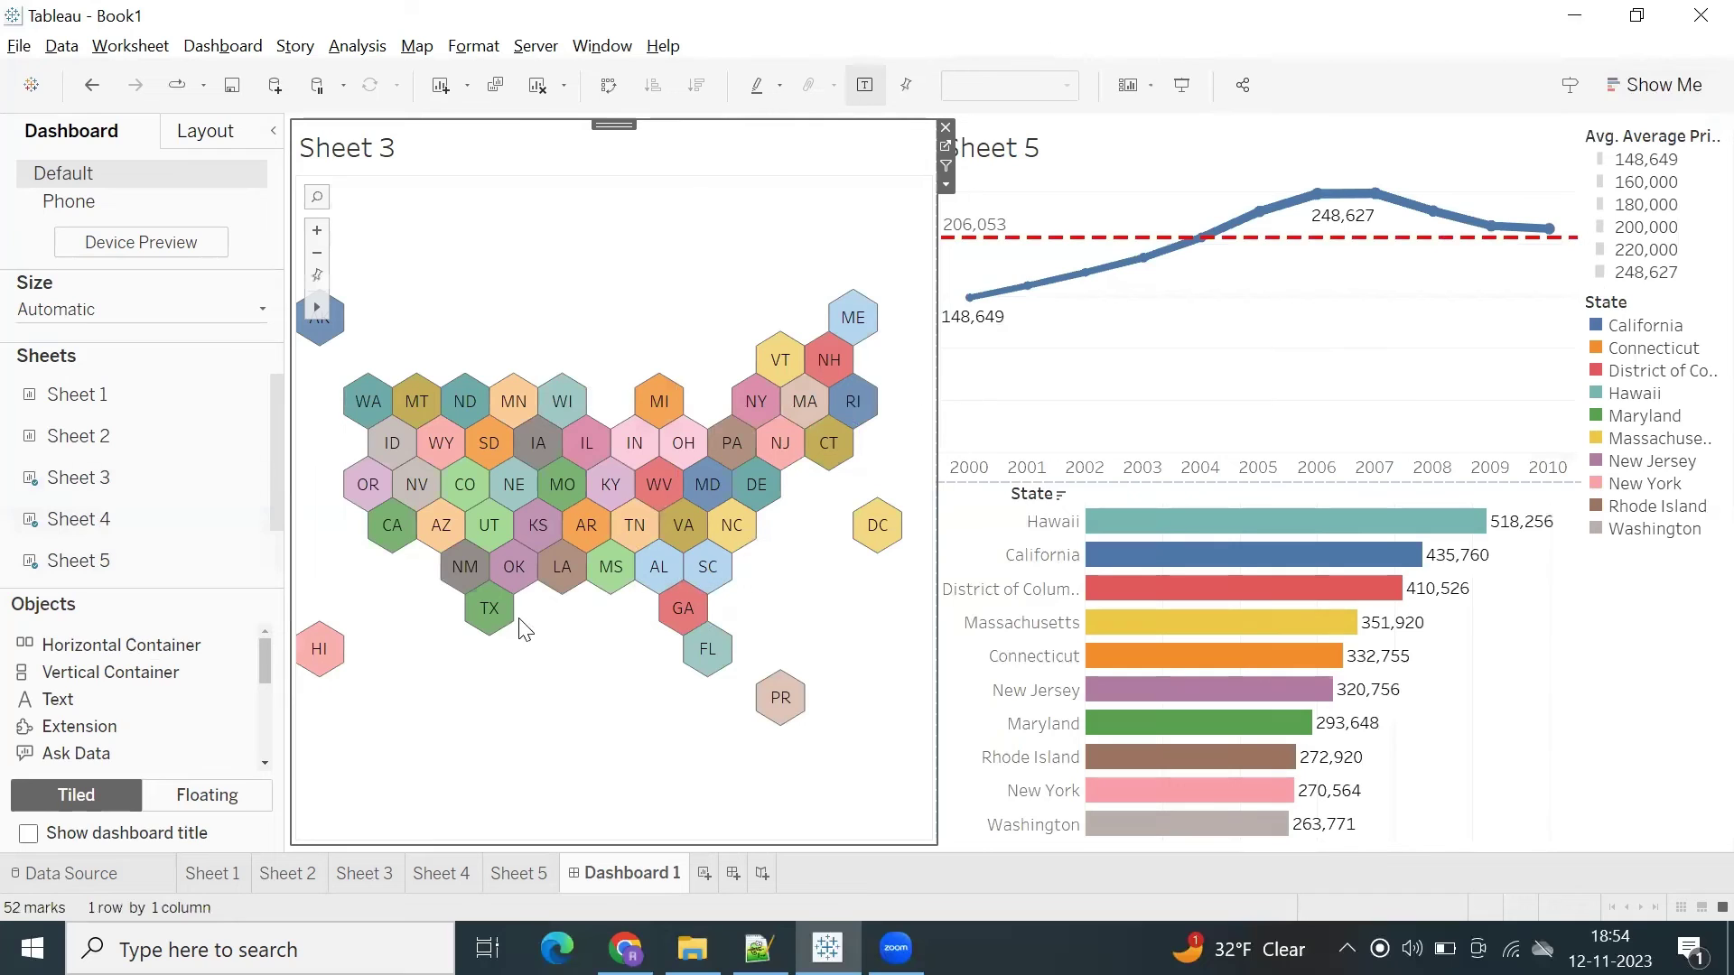
pyautogui.moveTo(975, 305)
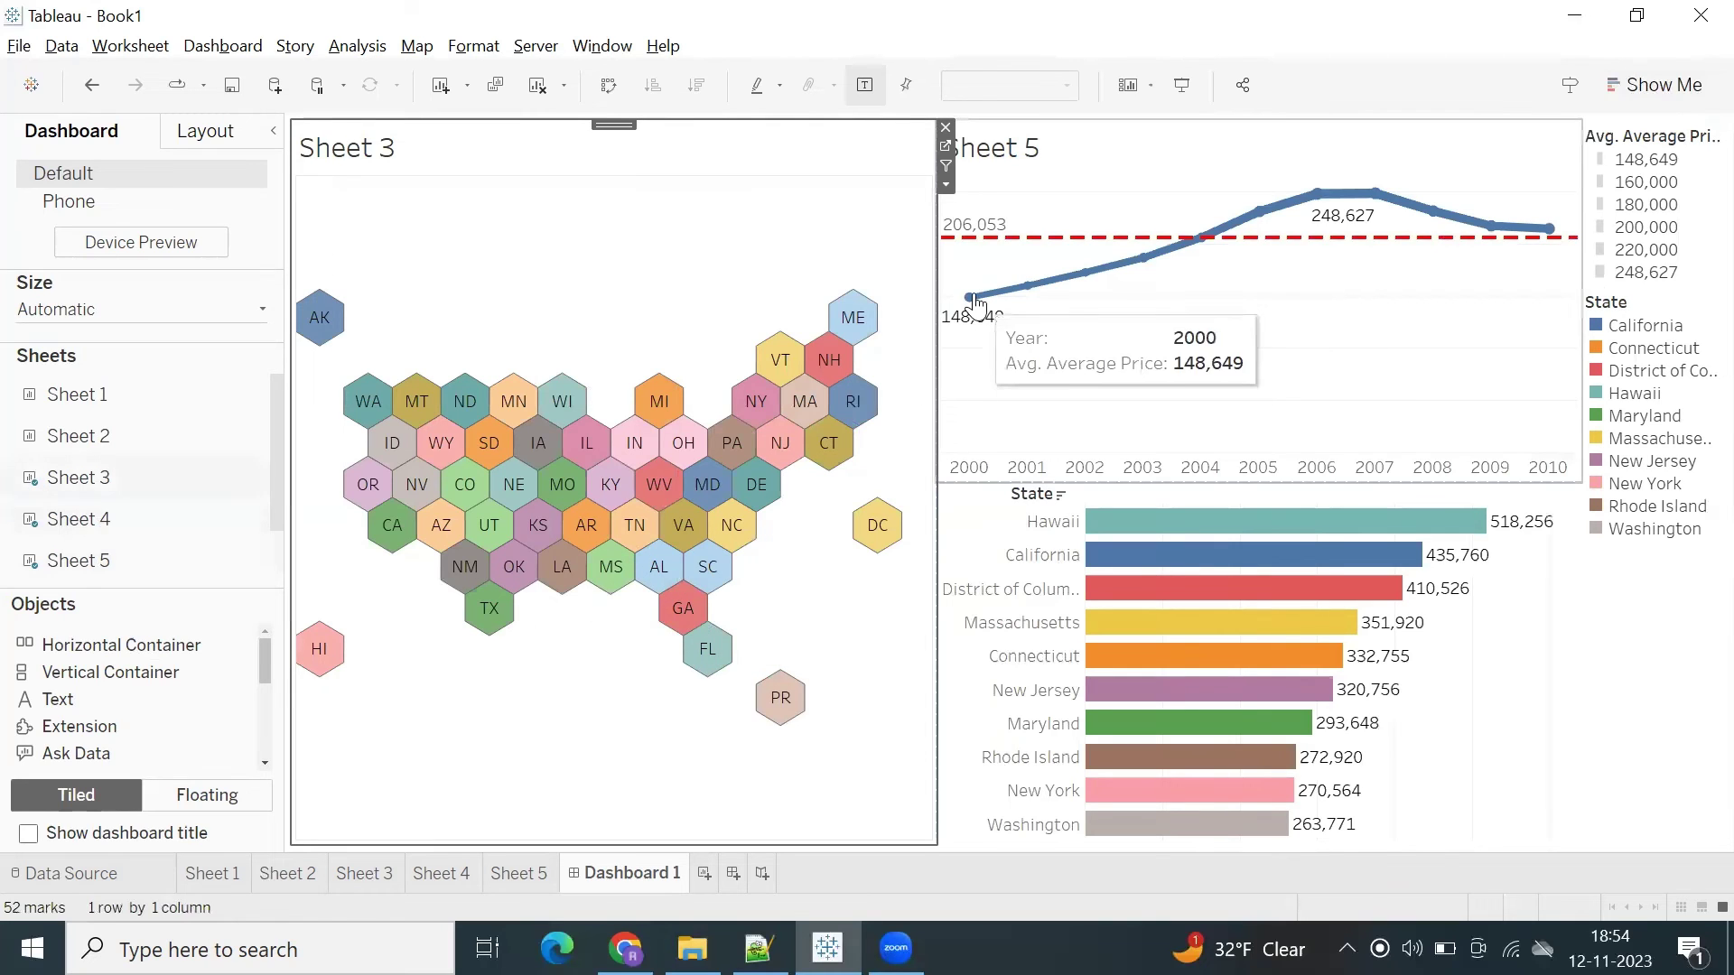
pyautogui.moveTo(966, 244)
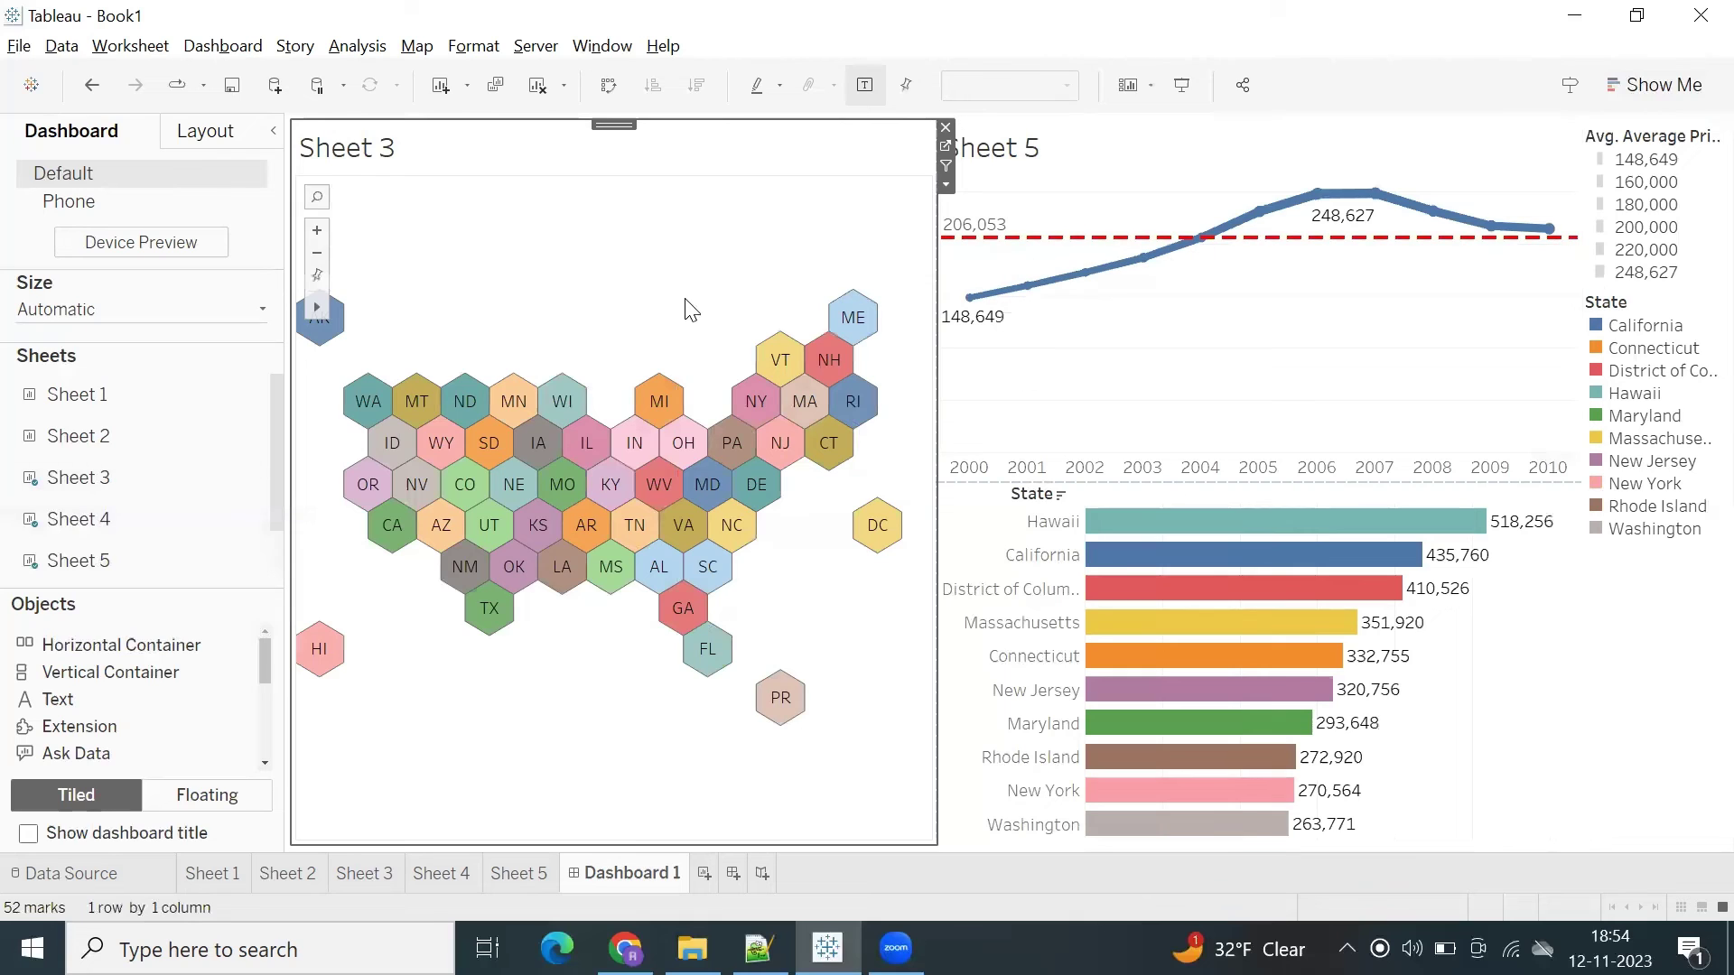
# Add dashboard filter action Filter1 from Sheet 3 to Sheet 5 only, run on Select, using all fields and showing all values when cleared
pyautogui.click(222, 47)
pyautogui.click(248, 390)
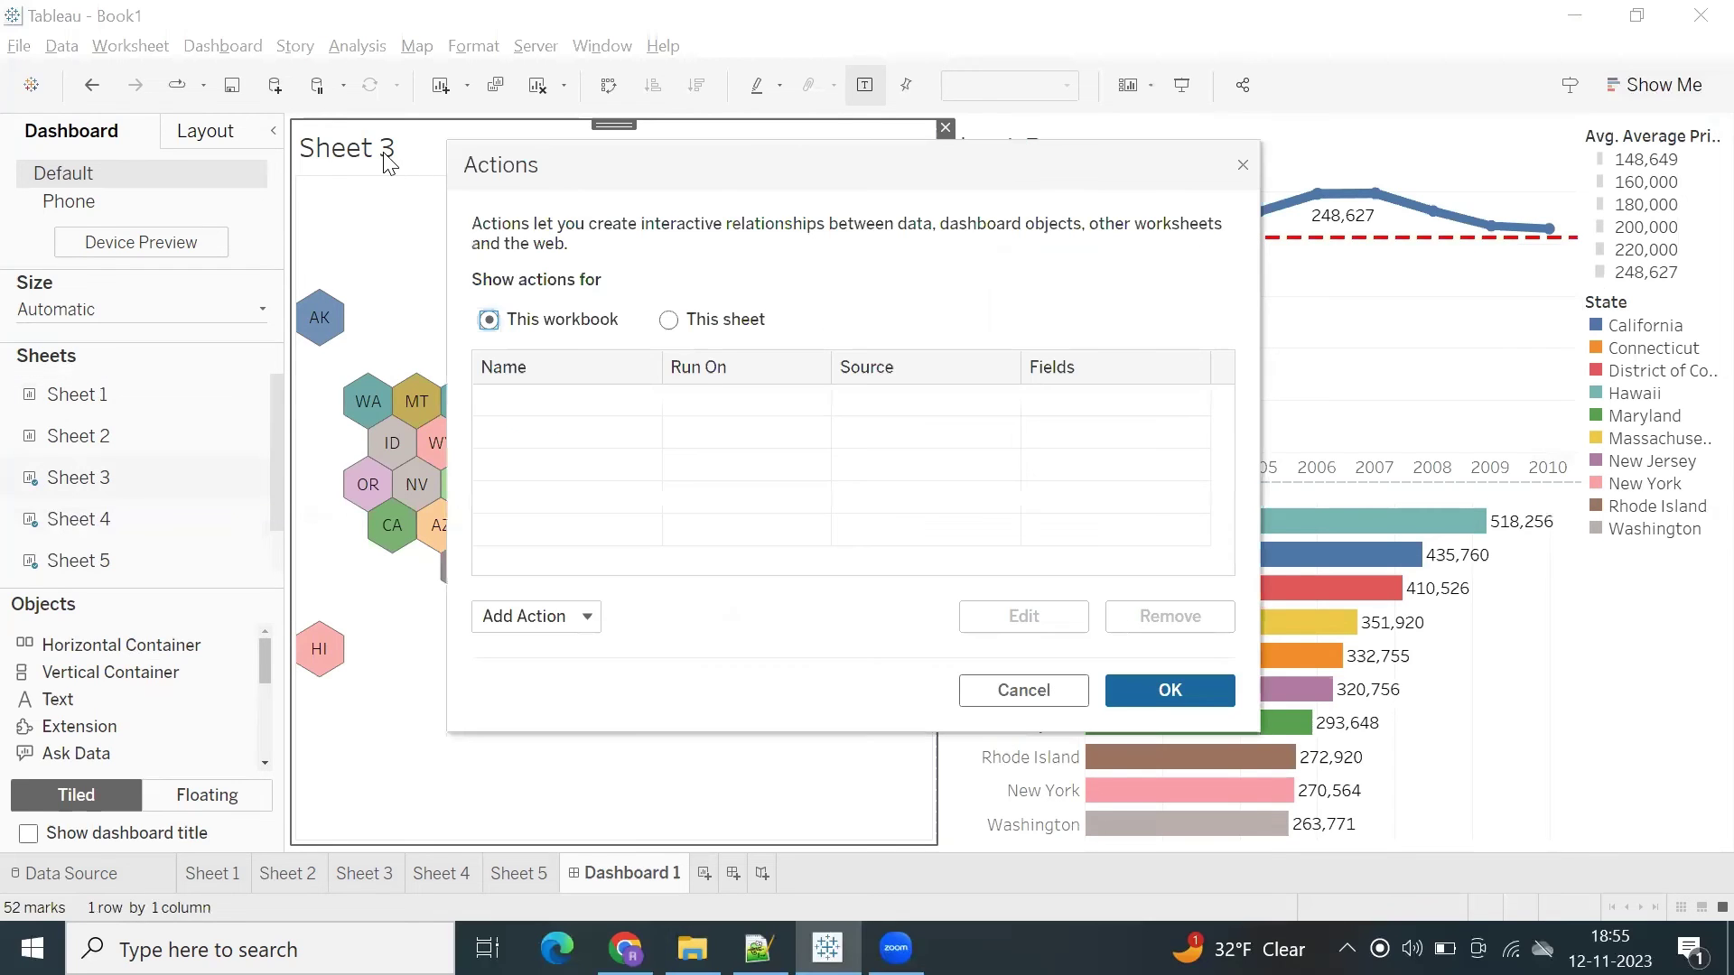
pyautogui.click(546, 614)
pyautogui.click(569, 444)
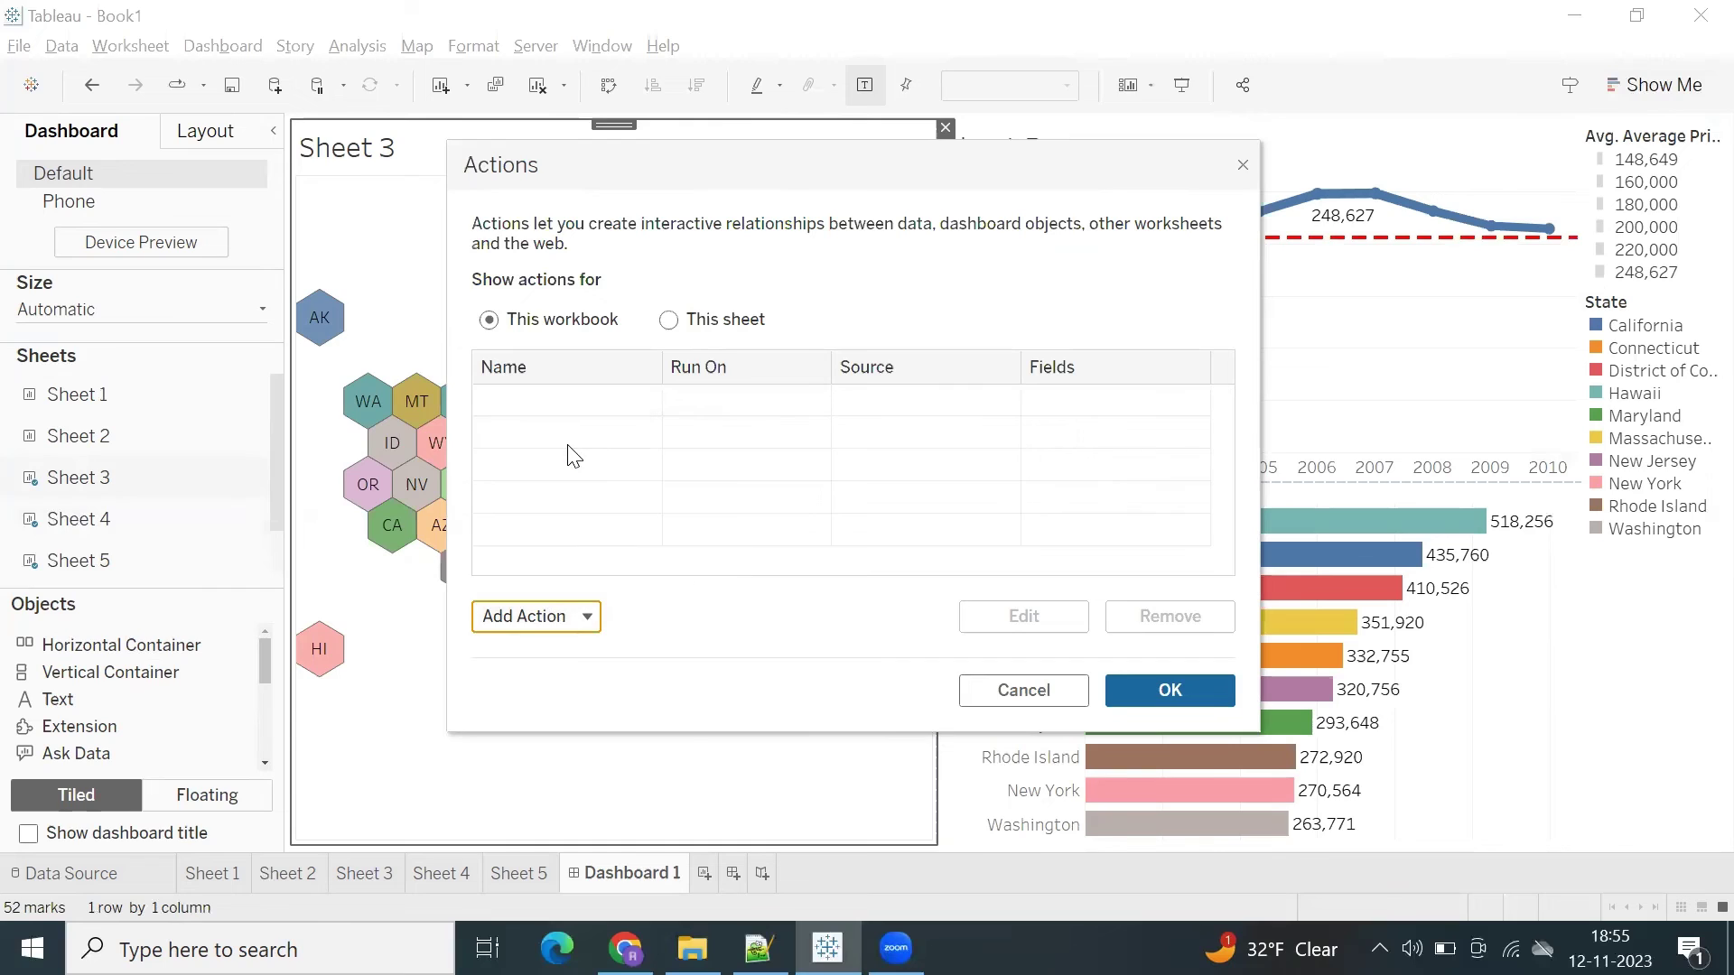
pyautogui.click(461, 316)
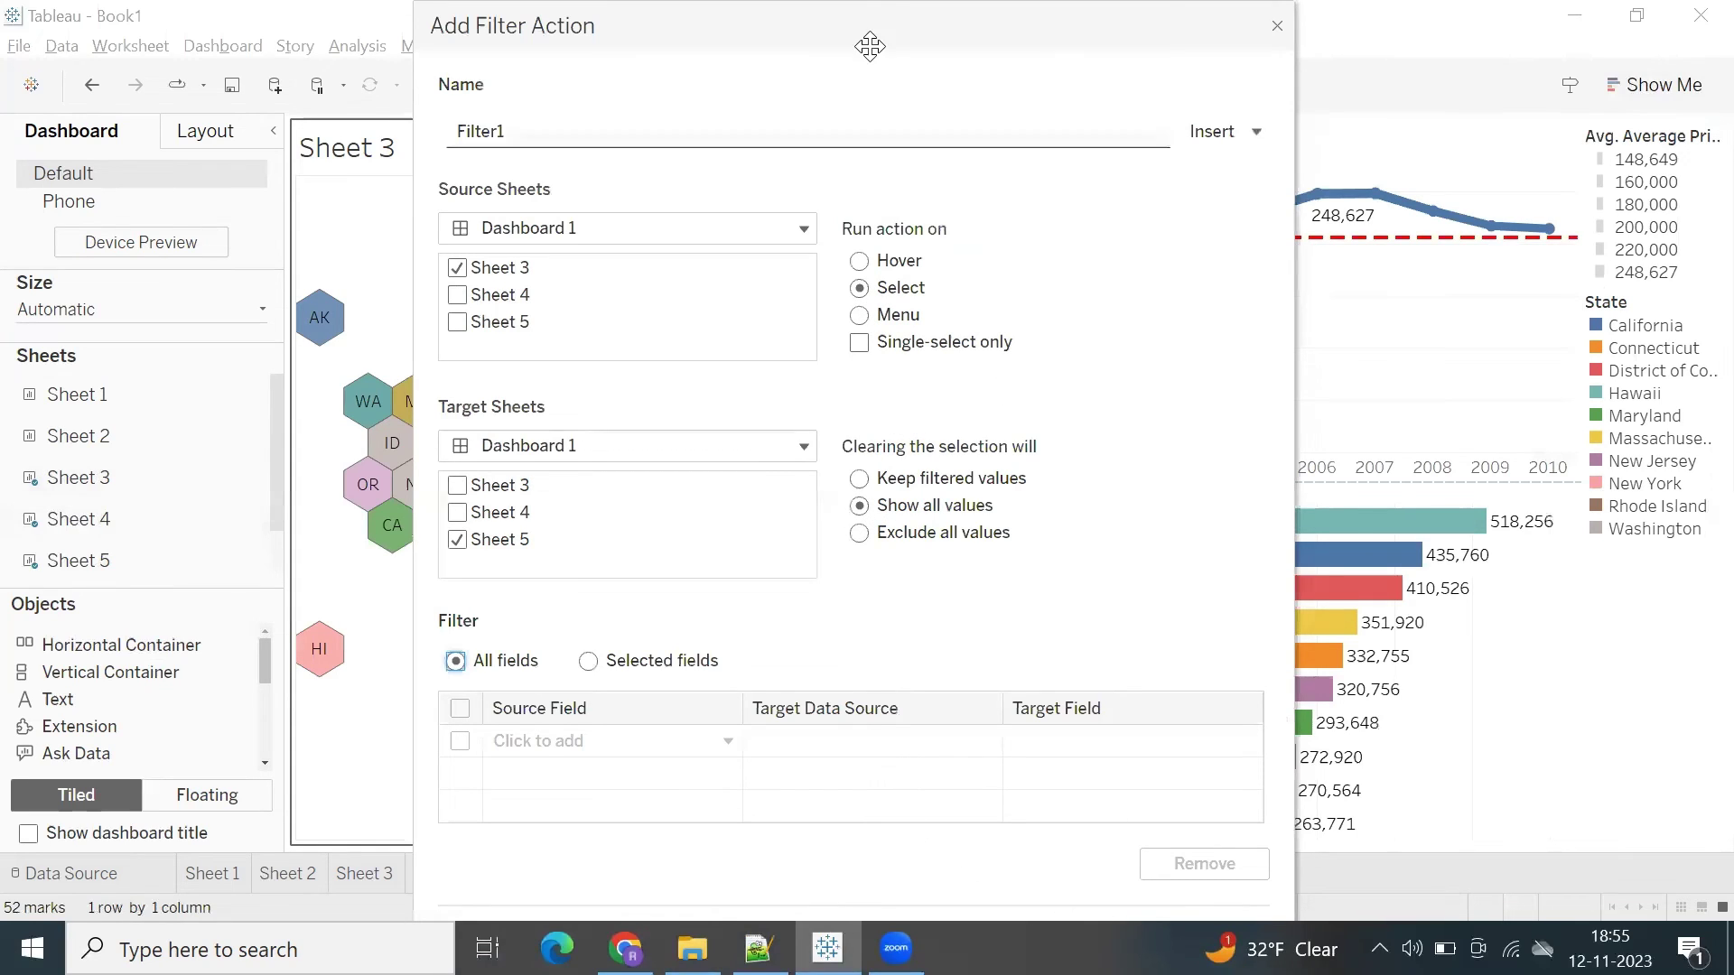
pyautogui.moveTo(862, 33); pyautogui.dragTo(851, 33)
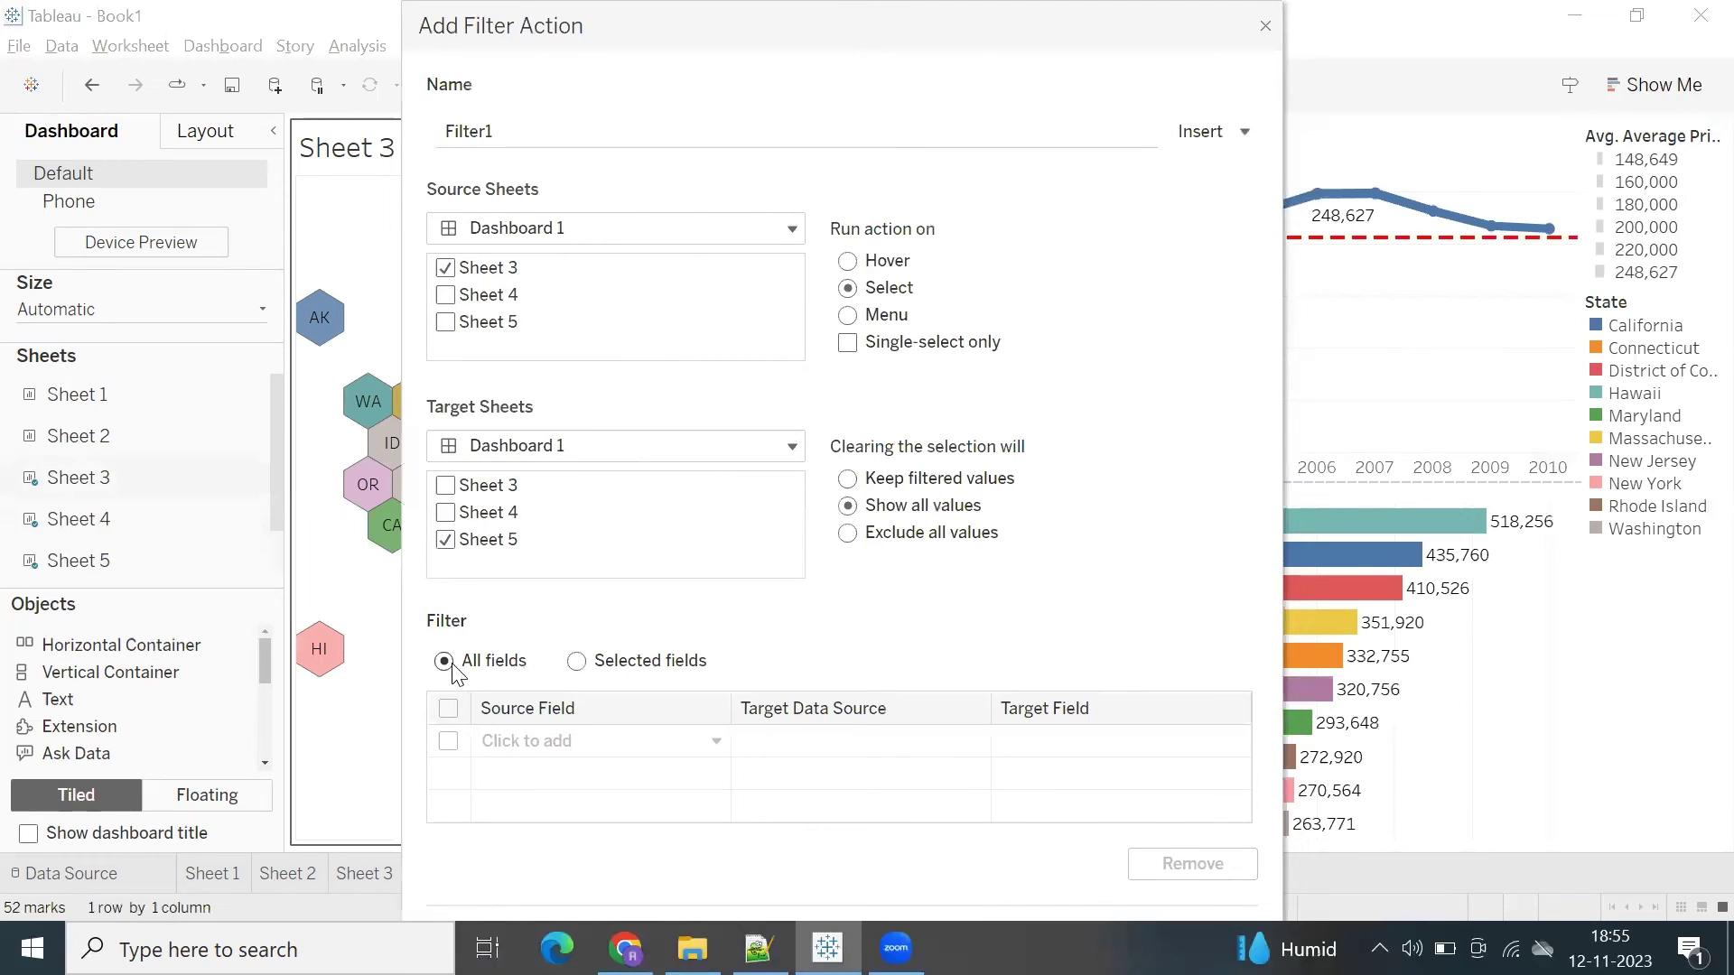
pyautogui.press('Return')
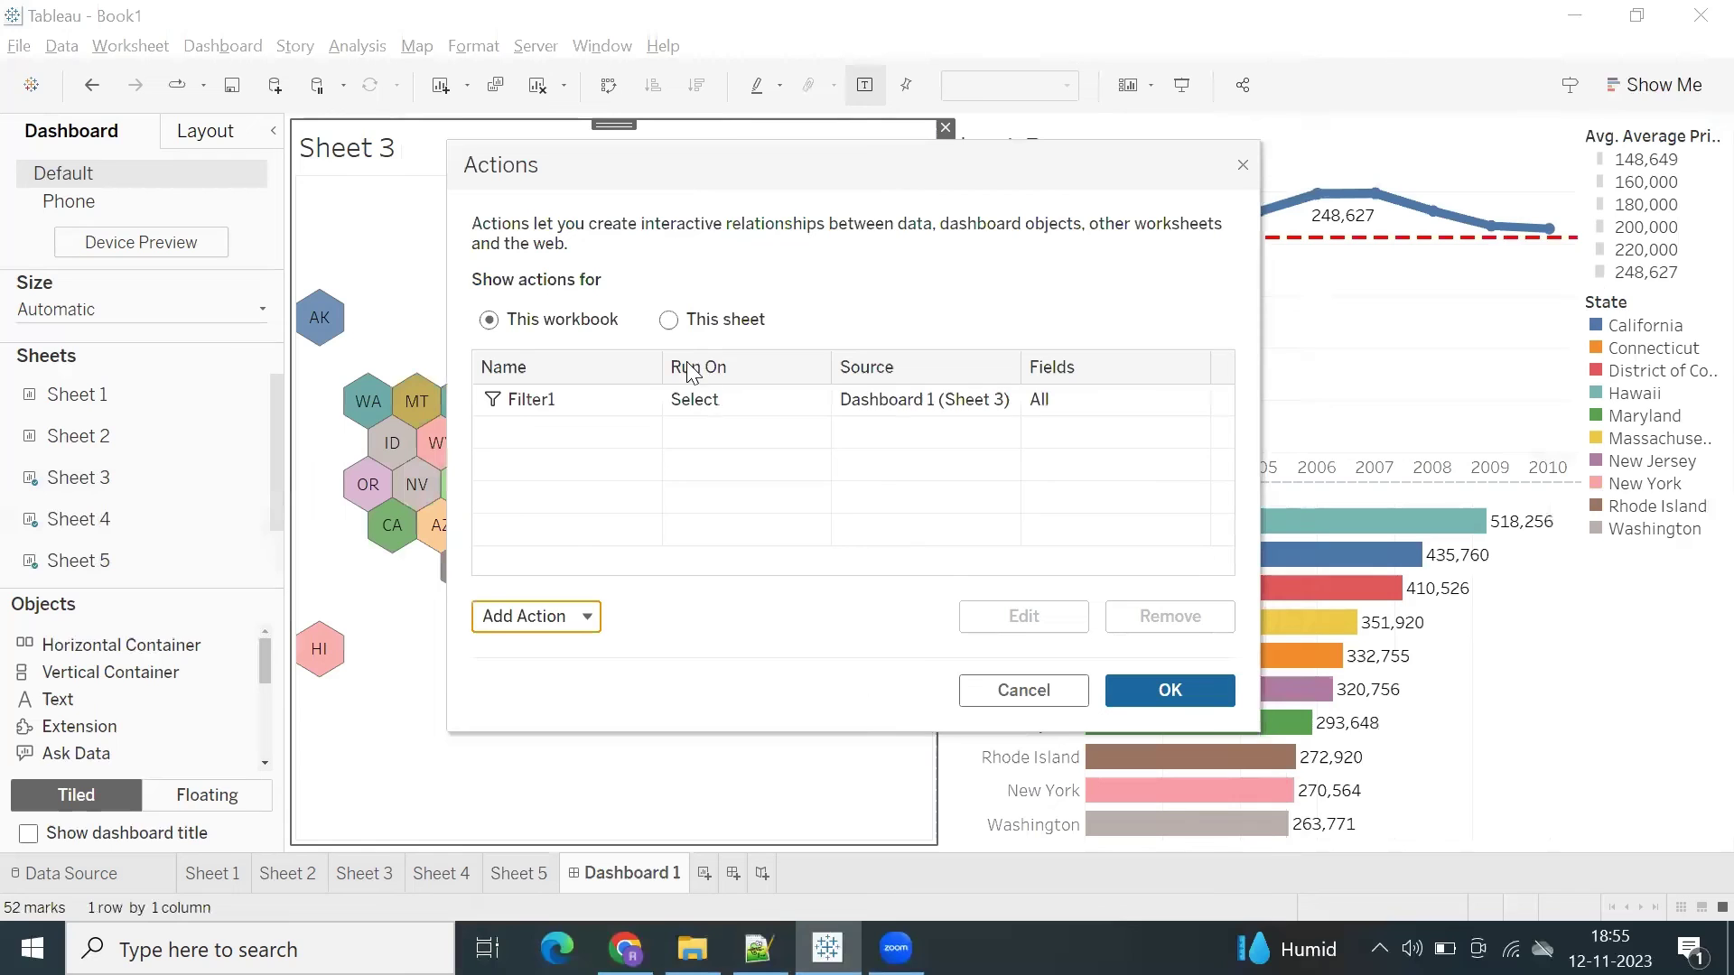
pyautogui.click(1207, 695)
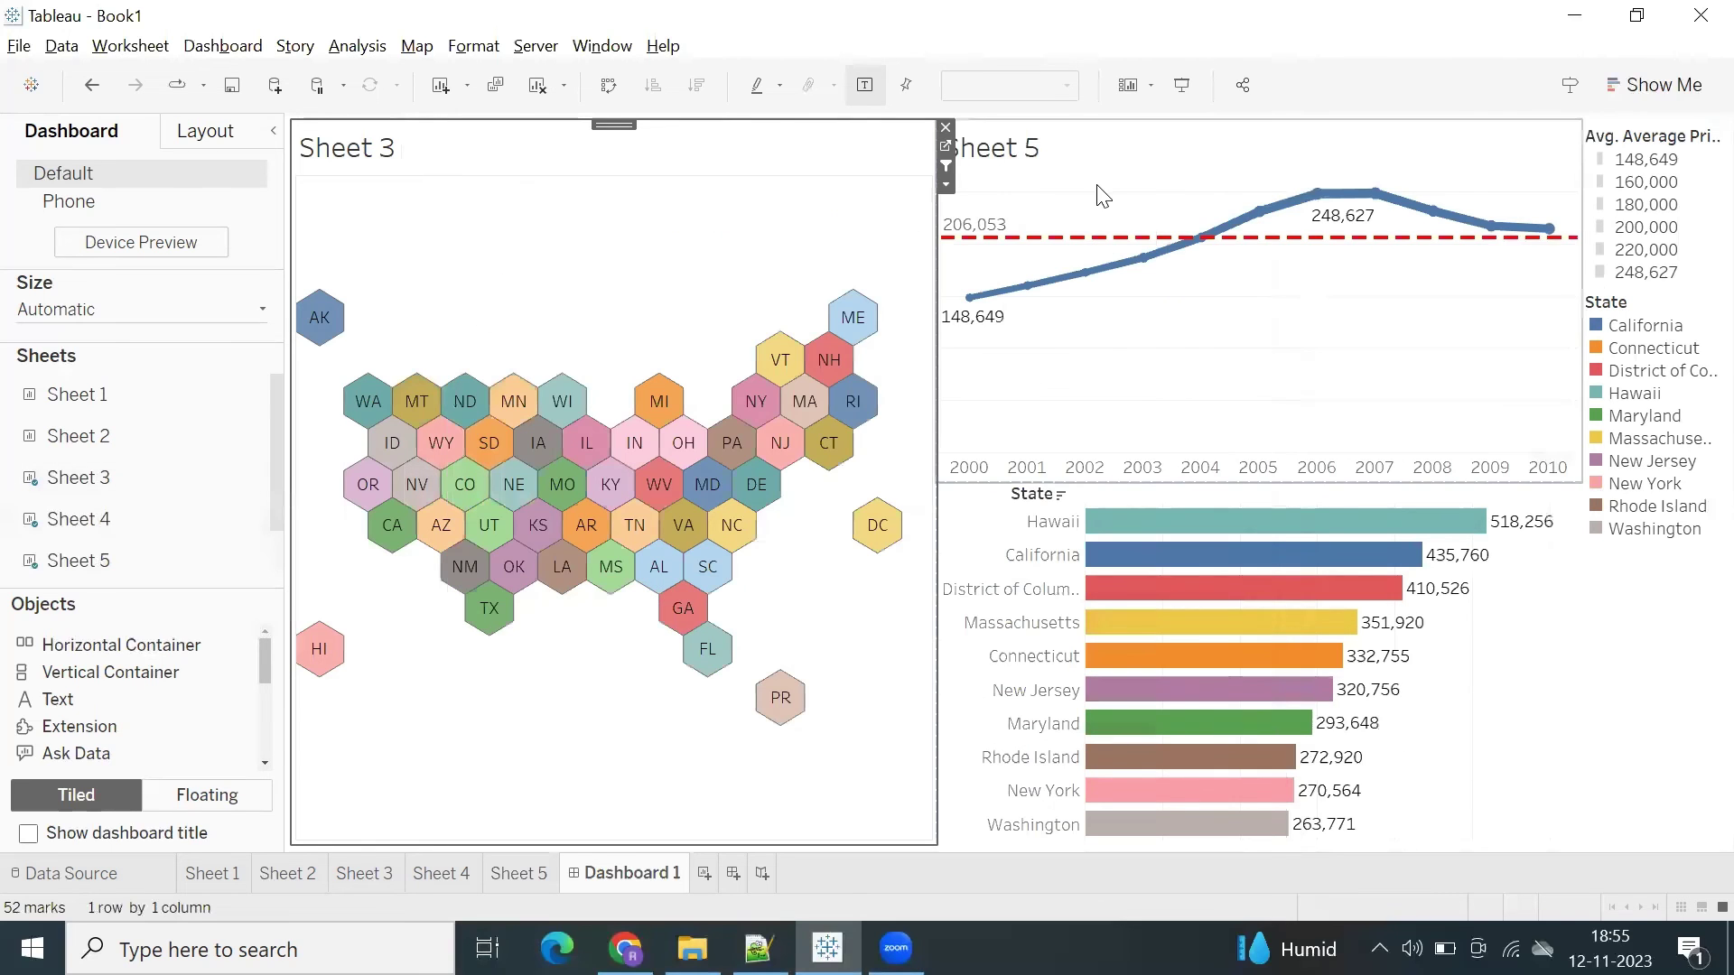
# Hide the titles of the Sheet 3 map and the Sheet 5 line chart on the dashboard
pyautogui.rightClick(408, 161)
pyautogui.click(457, 228)
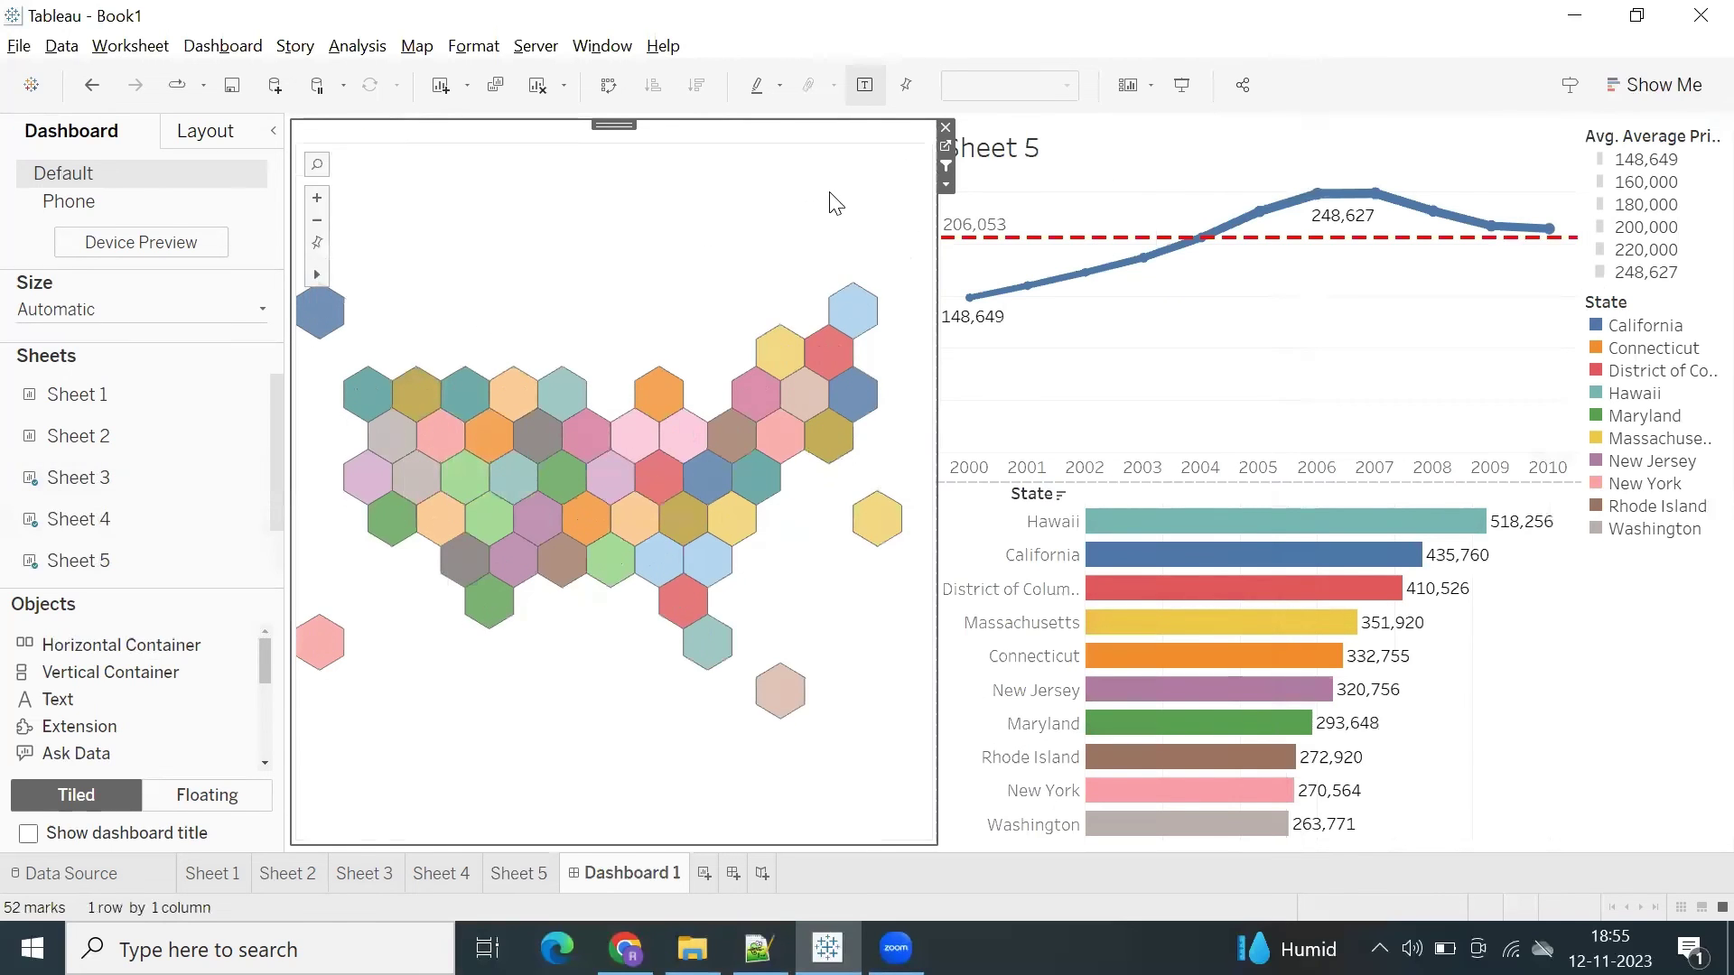
pyautogui.rightClick(1007, 163)
pyautogui.click(1061, 225)
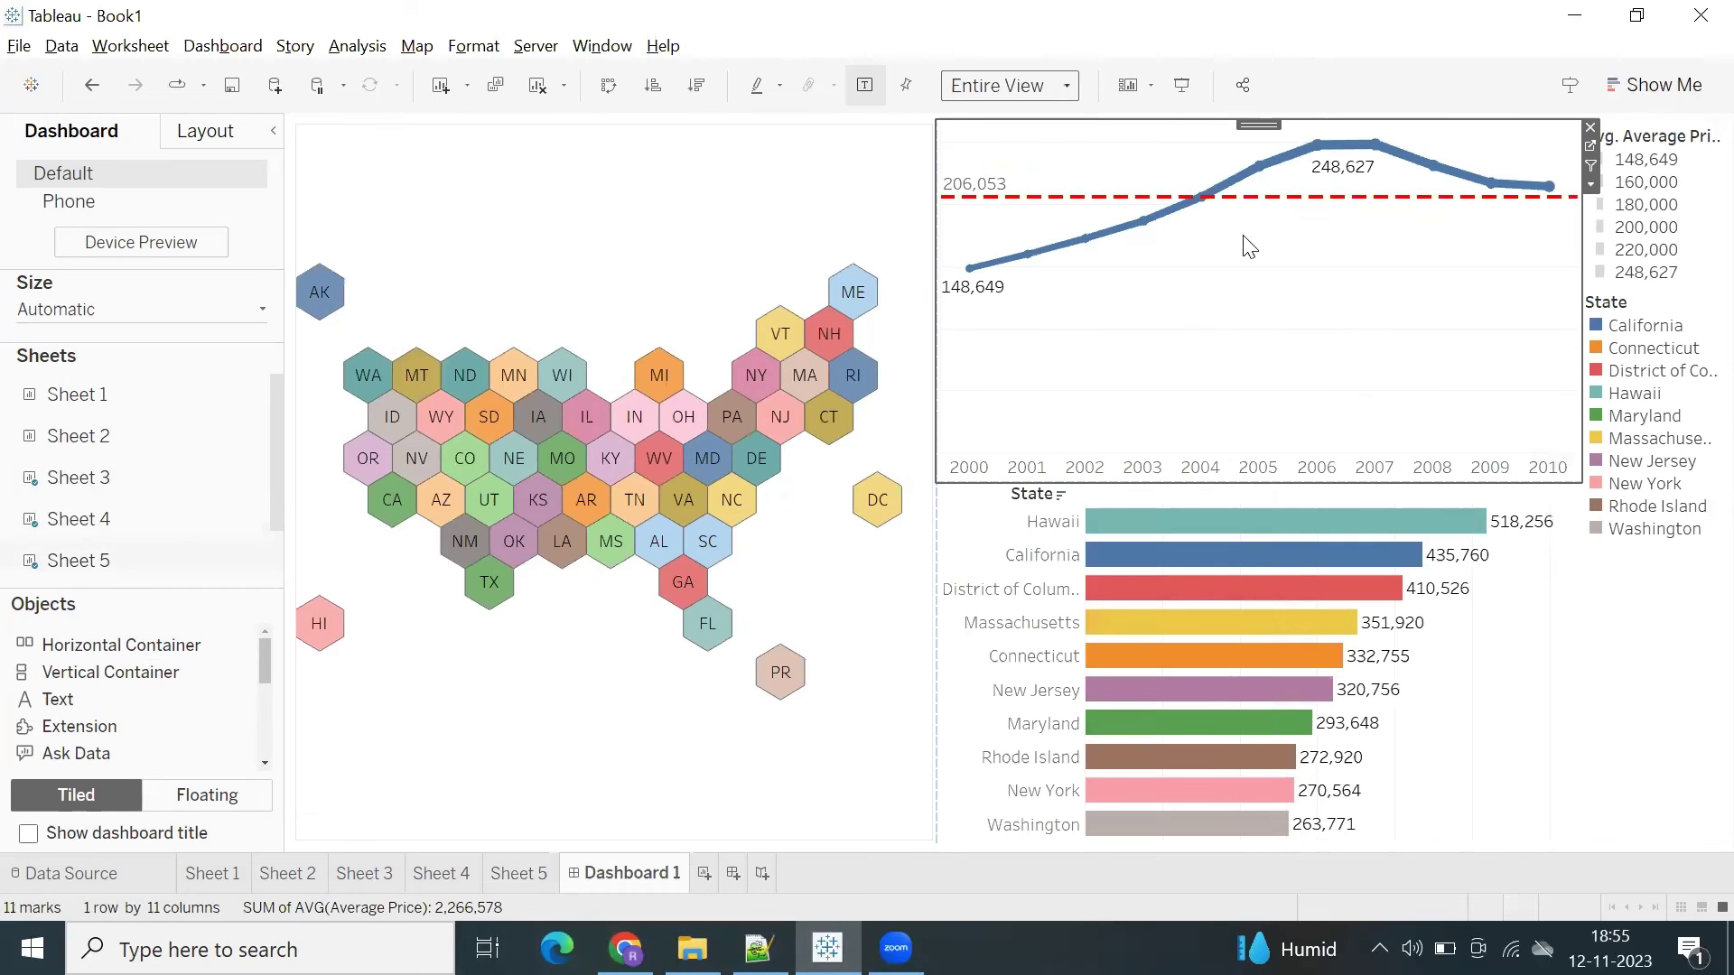
# Present the dashboard full screen, filter the line chart by selecting the TX hexagon, and inspect its 2007 price and average line
pyautogui.click(1182, 86)
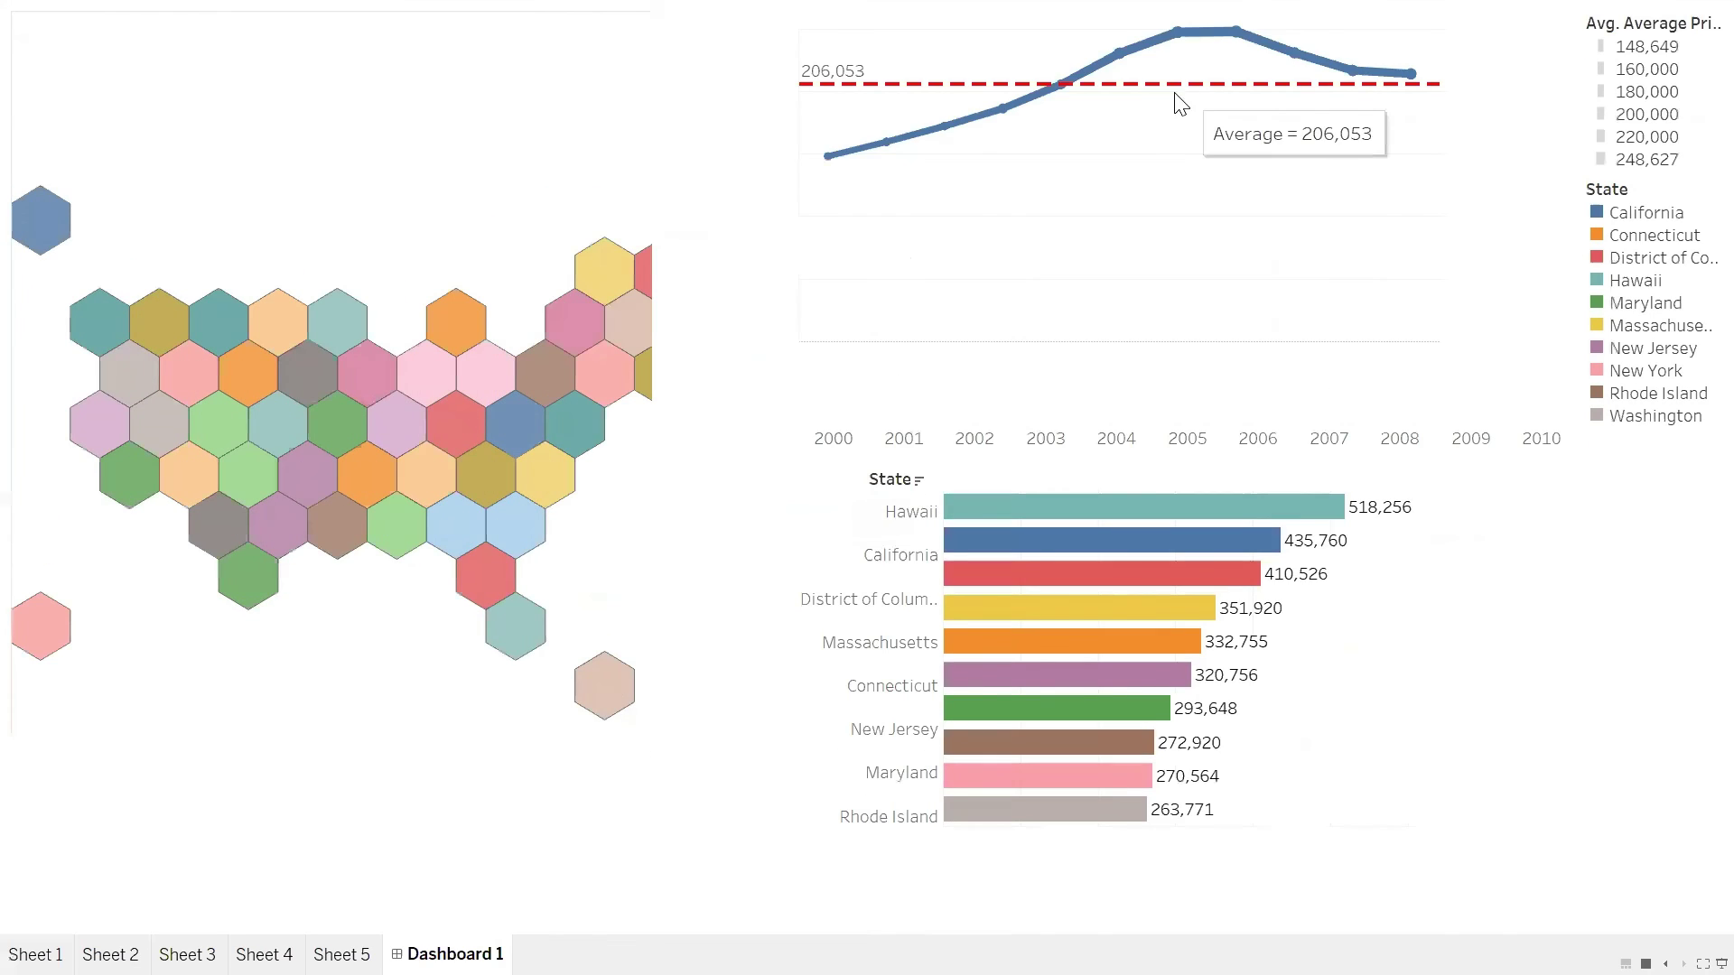
pyautogui.click(251, 614)
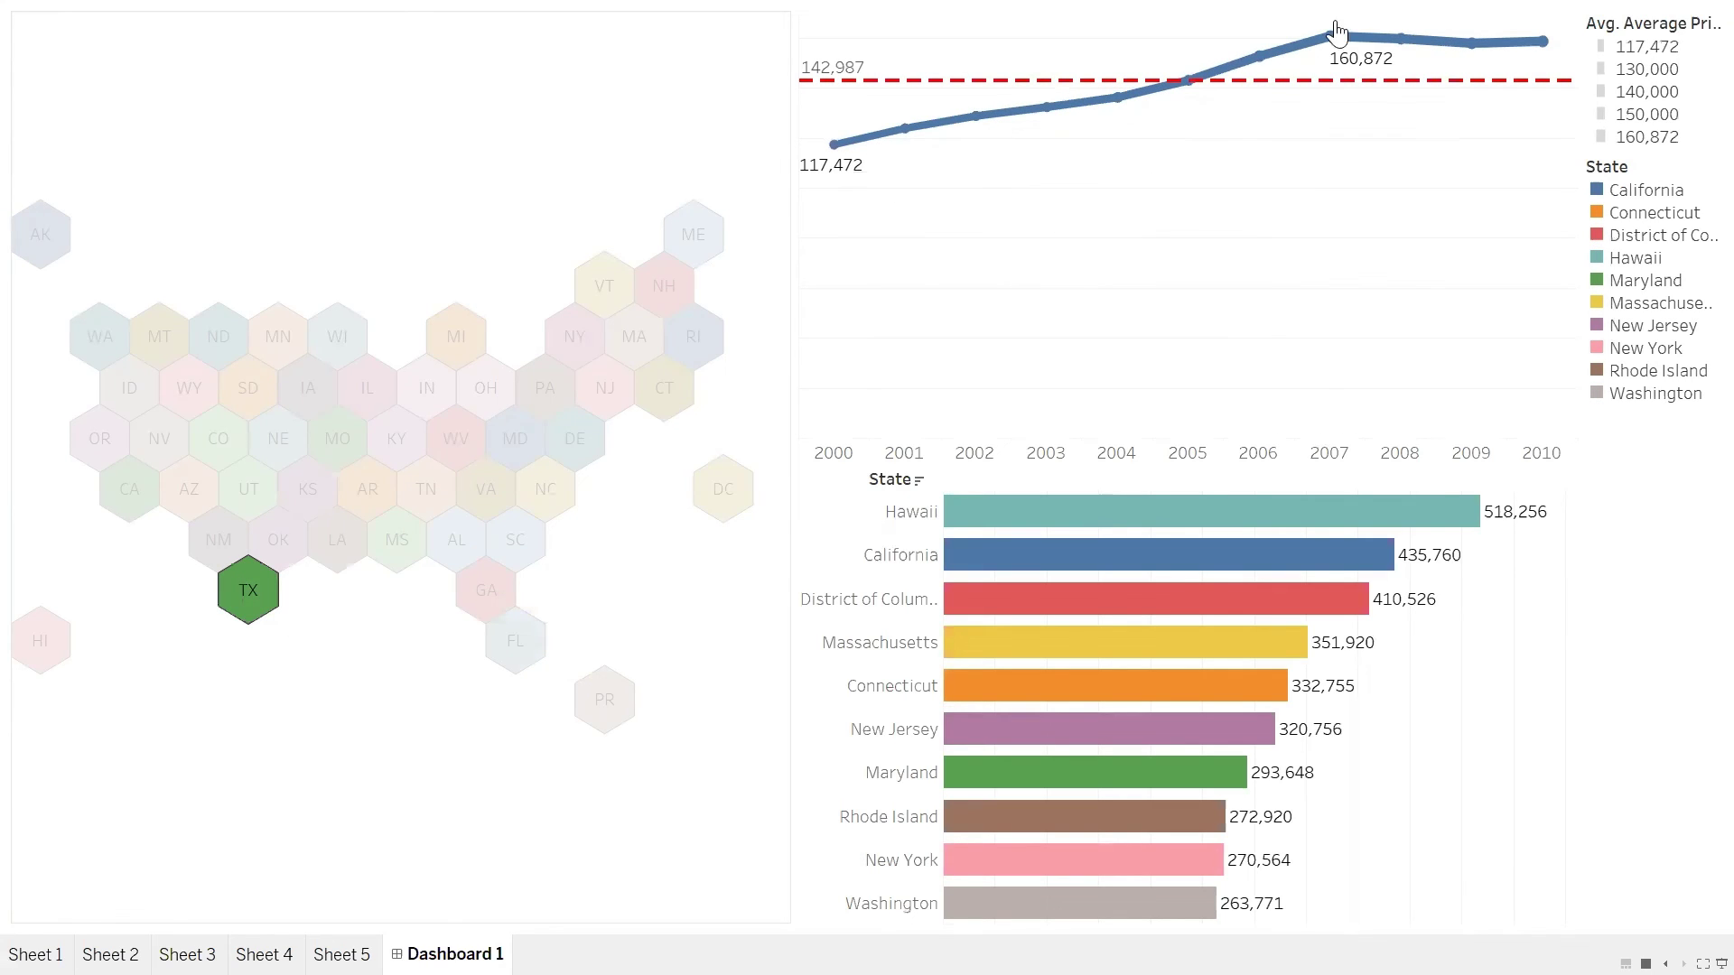
pyautogui.moveTo(1337, 49)
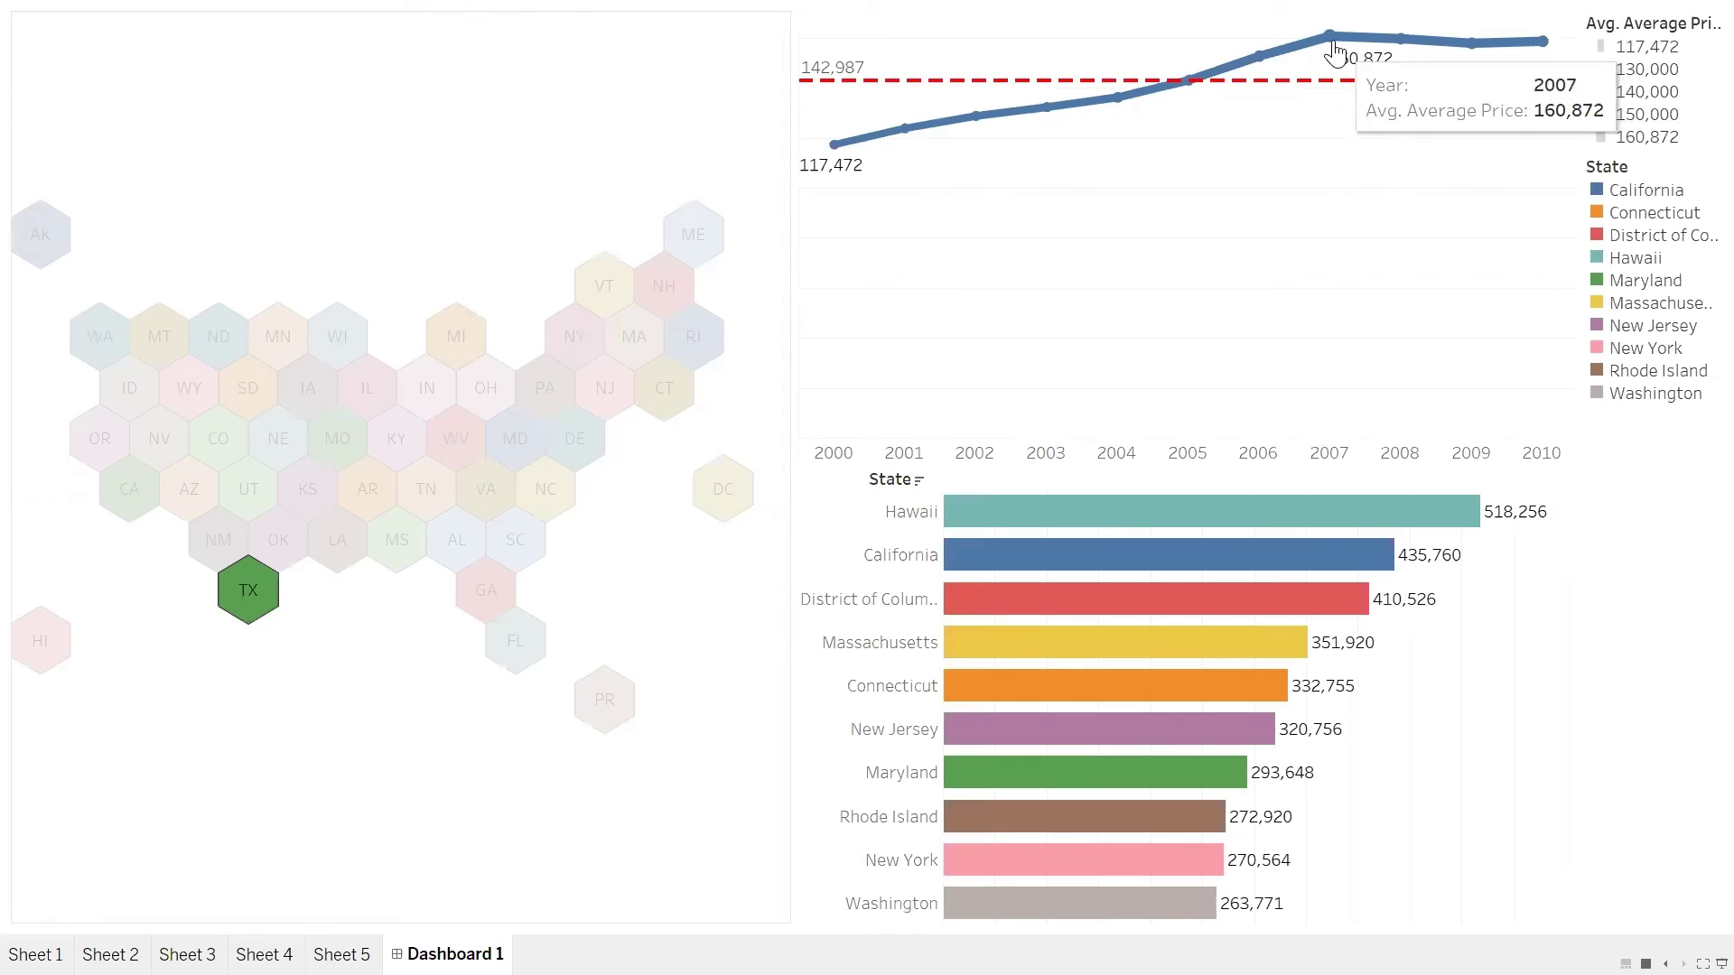
pyautogui.moveTo(818, 90)
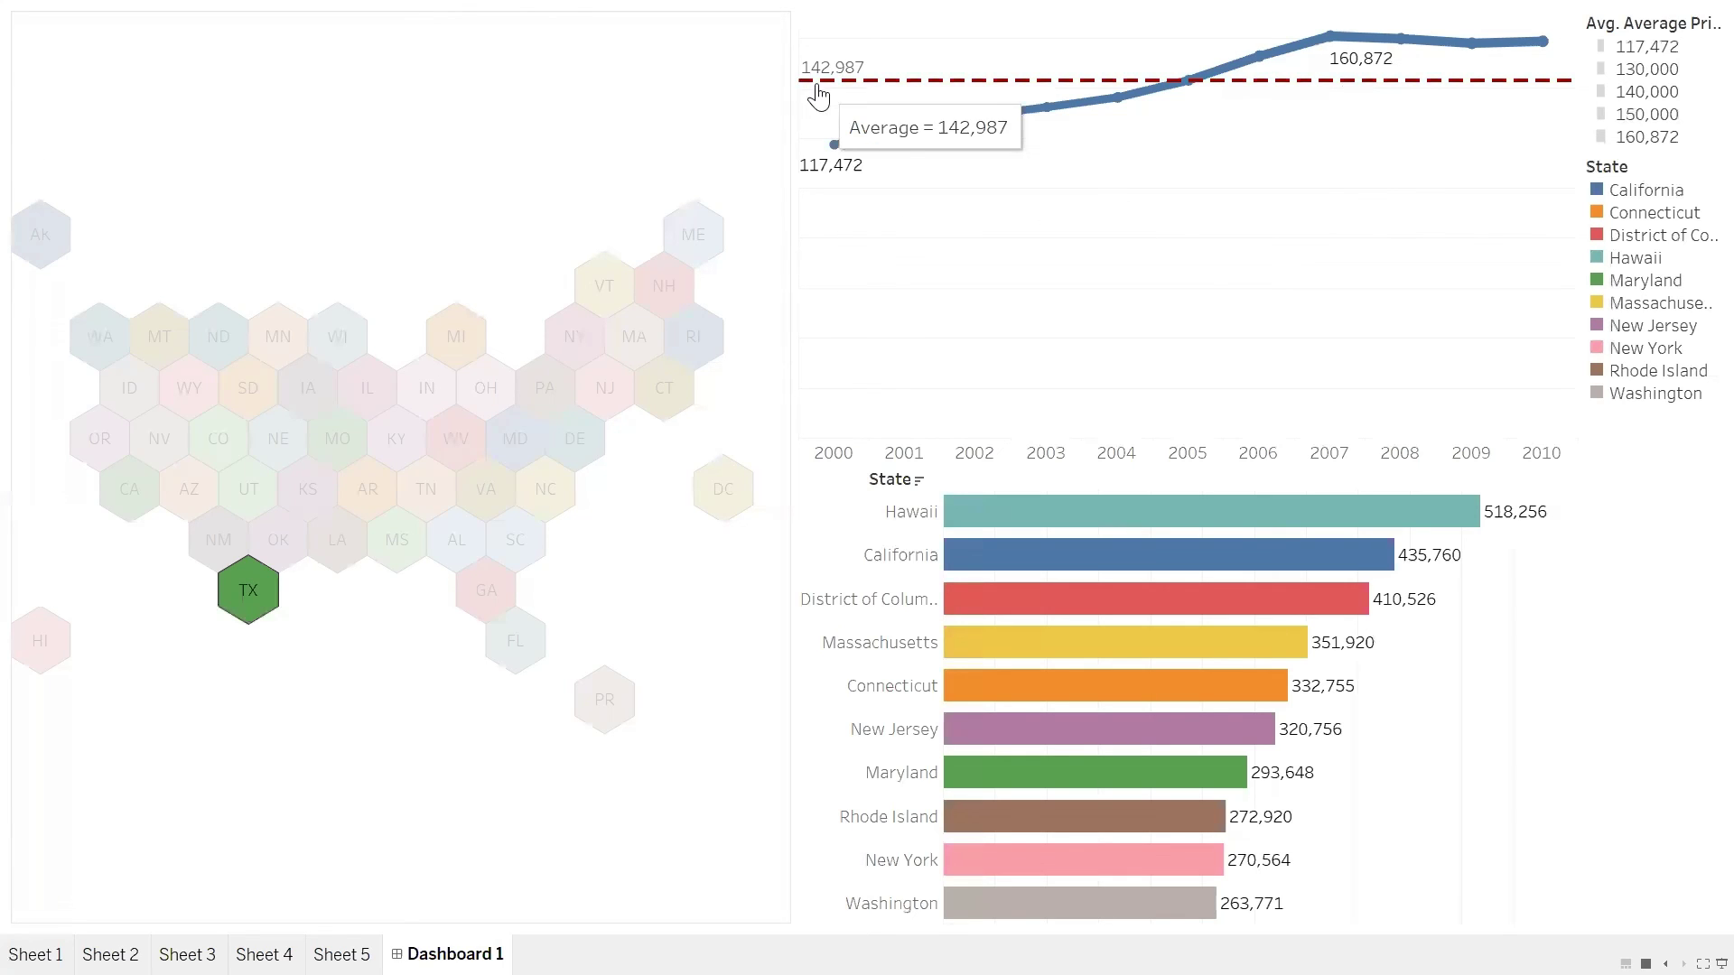
# Filter the line chart by Florida and by California on the hex map, examining yearly prices and the average reference line
pyautogui.click(508, 657)
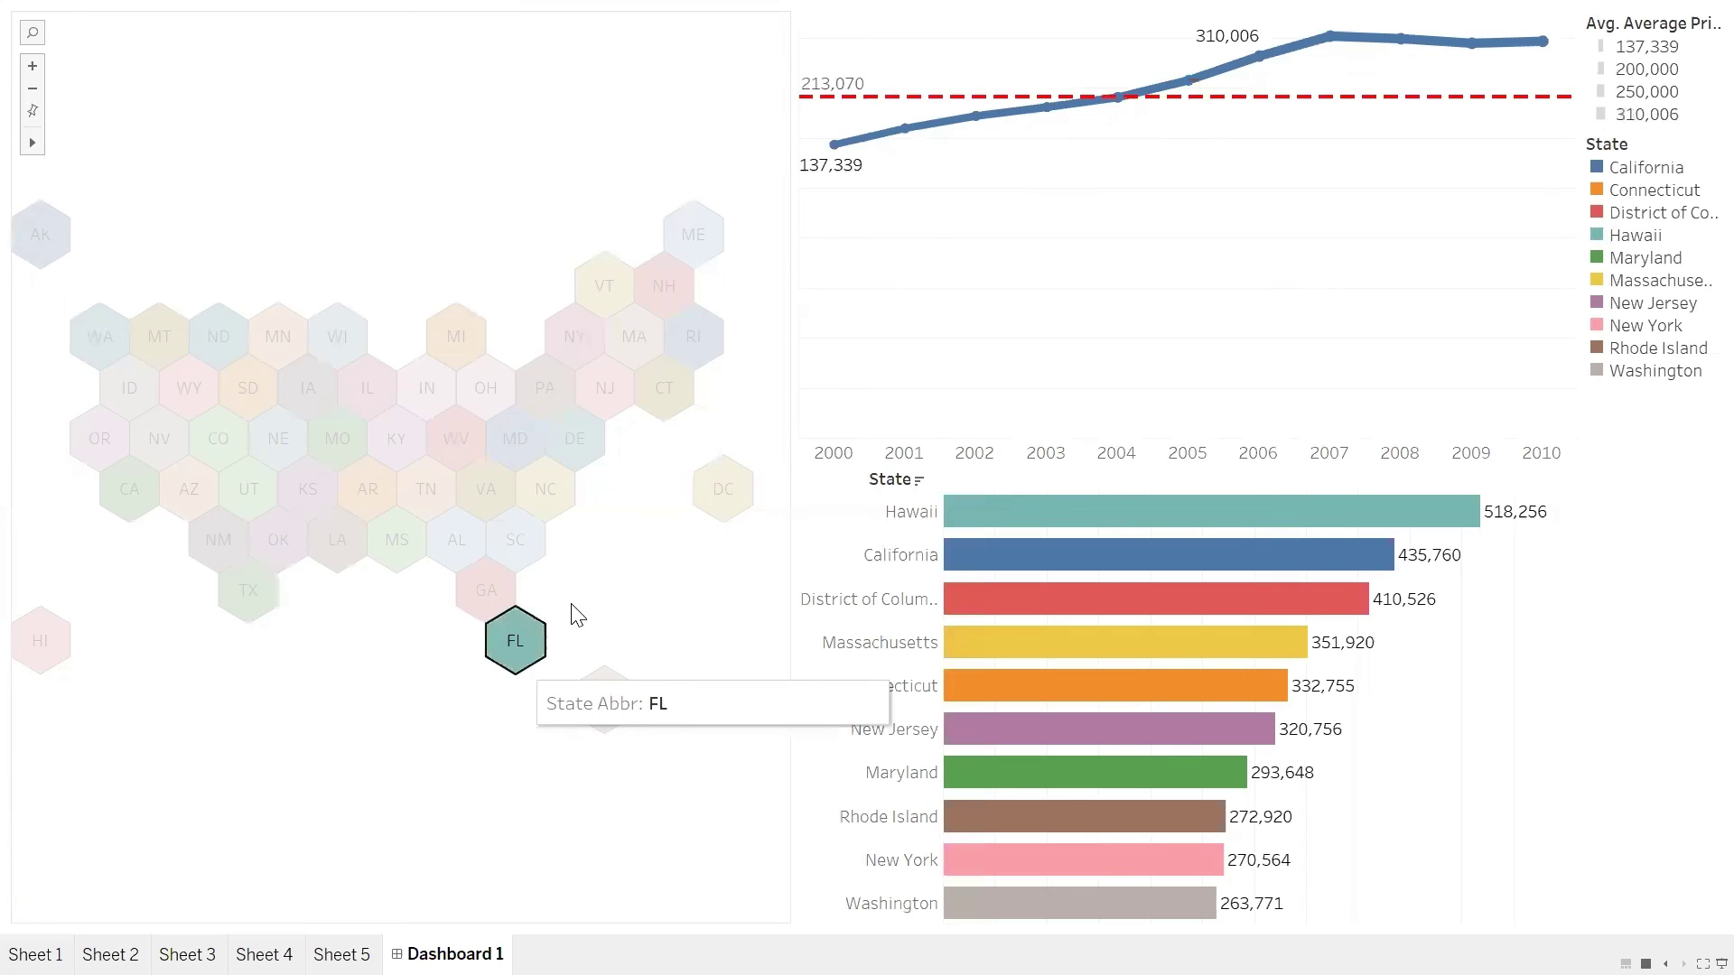
pyautogui.moveTo(1259, 41)
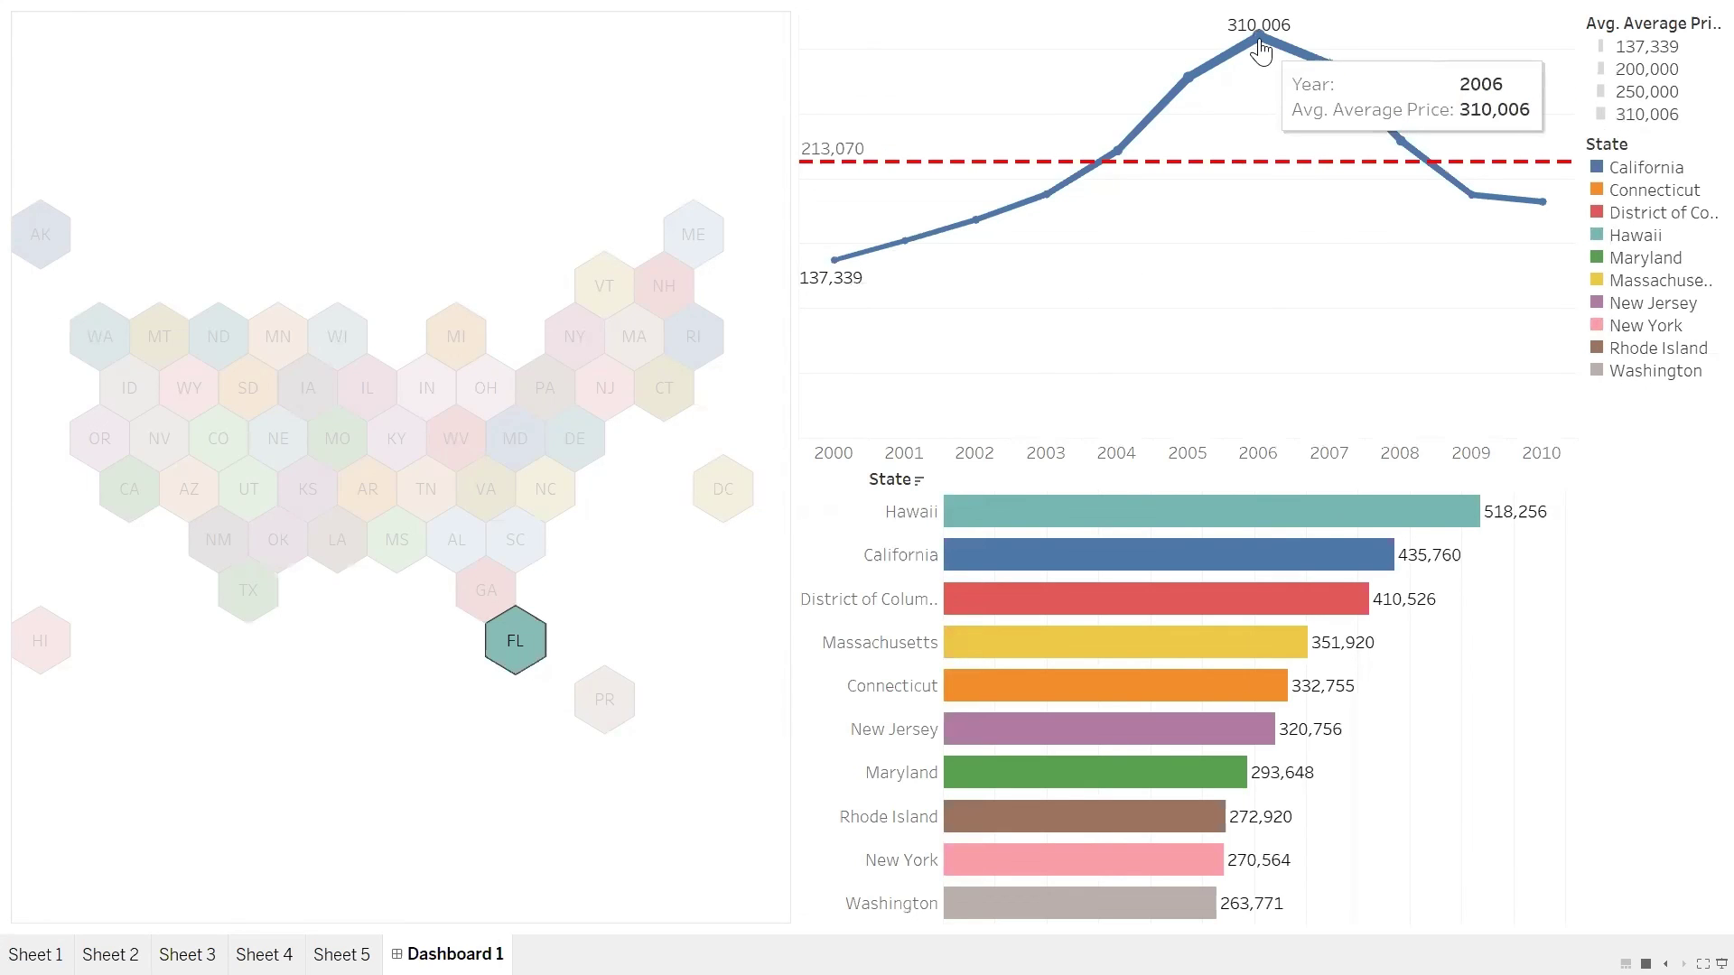
pyautogui.click(122, 522)
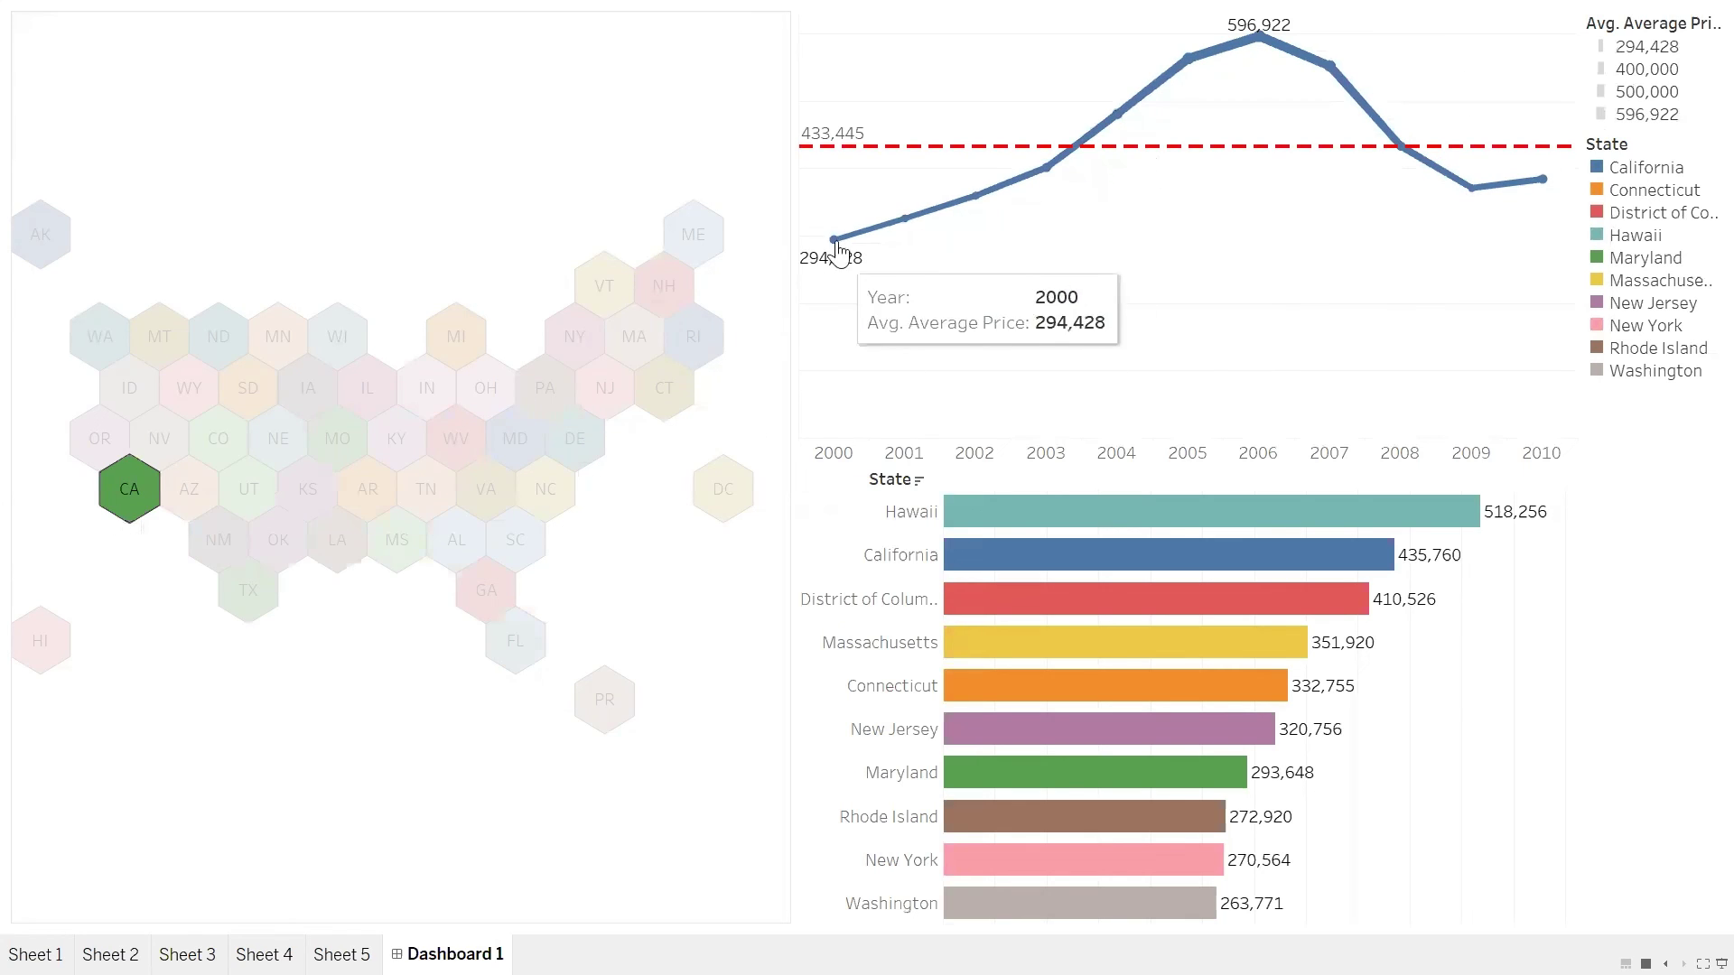
pyautogui.moveTo(819, 149)
pyautogui.moveTo(1245, 47)
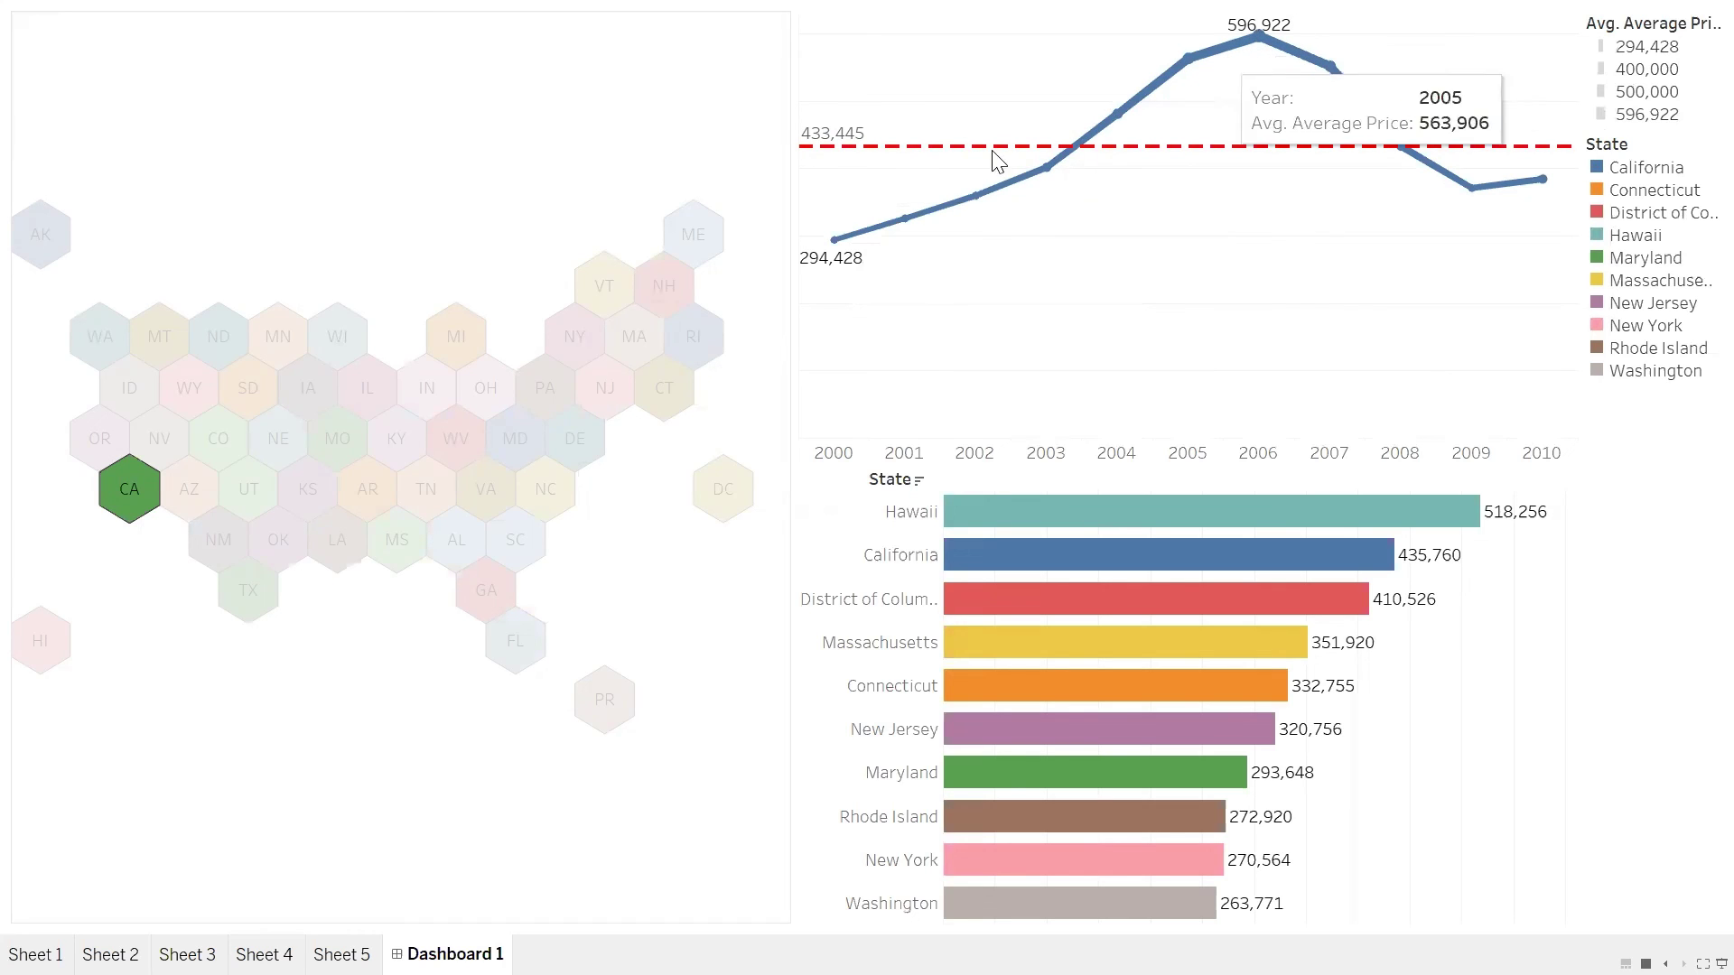
# Compare the price trends of AZ, NE, VA, NJ, CT and ME by selecting each hexagon in turn
pyautogui.click(189, 512)
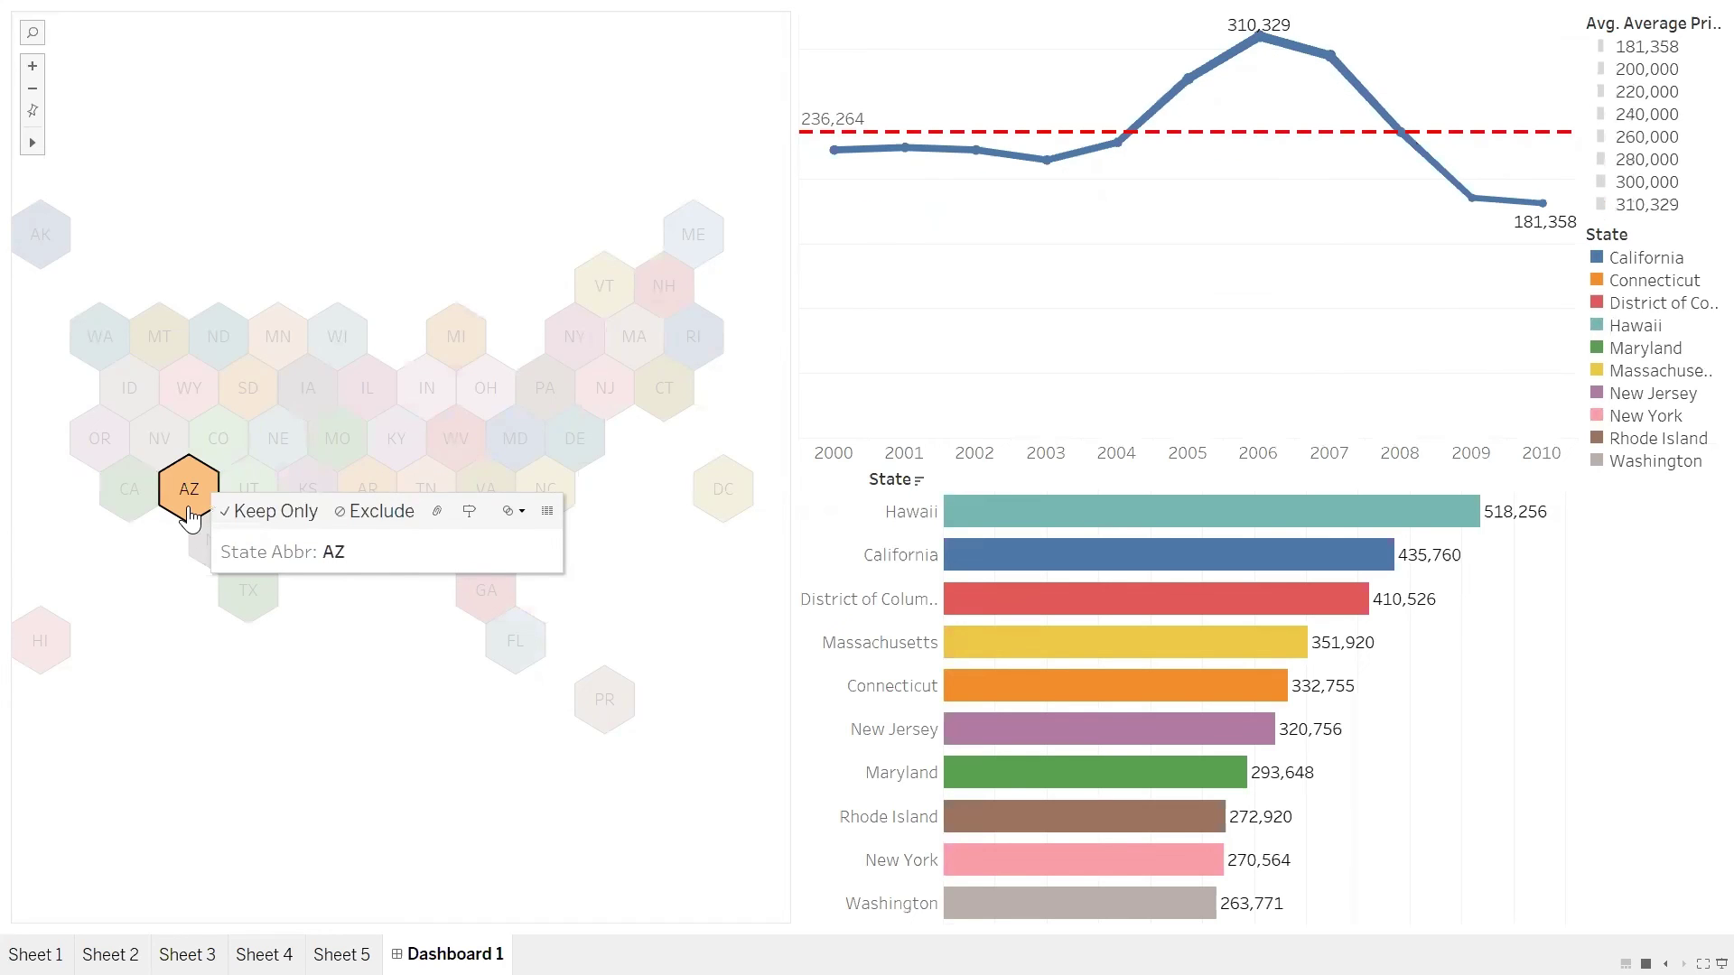
pyautogui.click(278, 441)
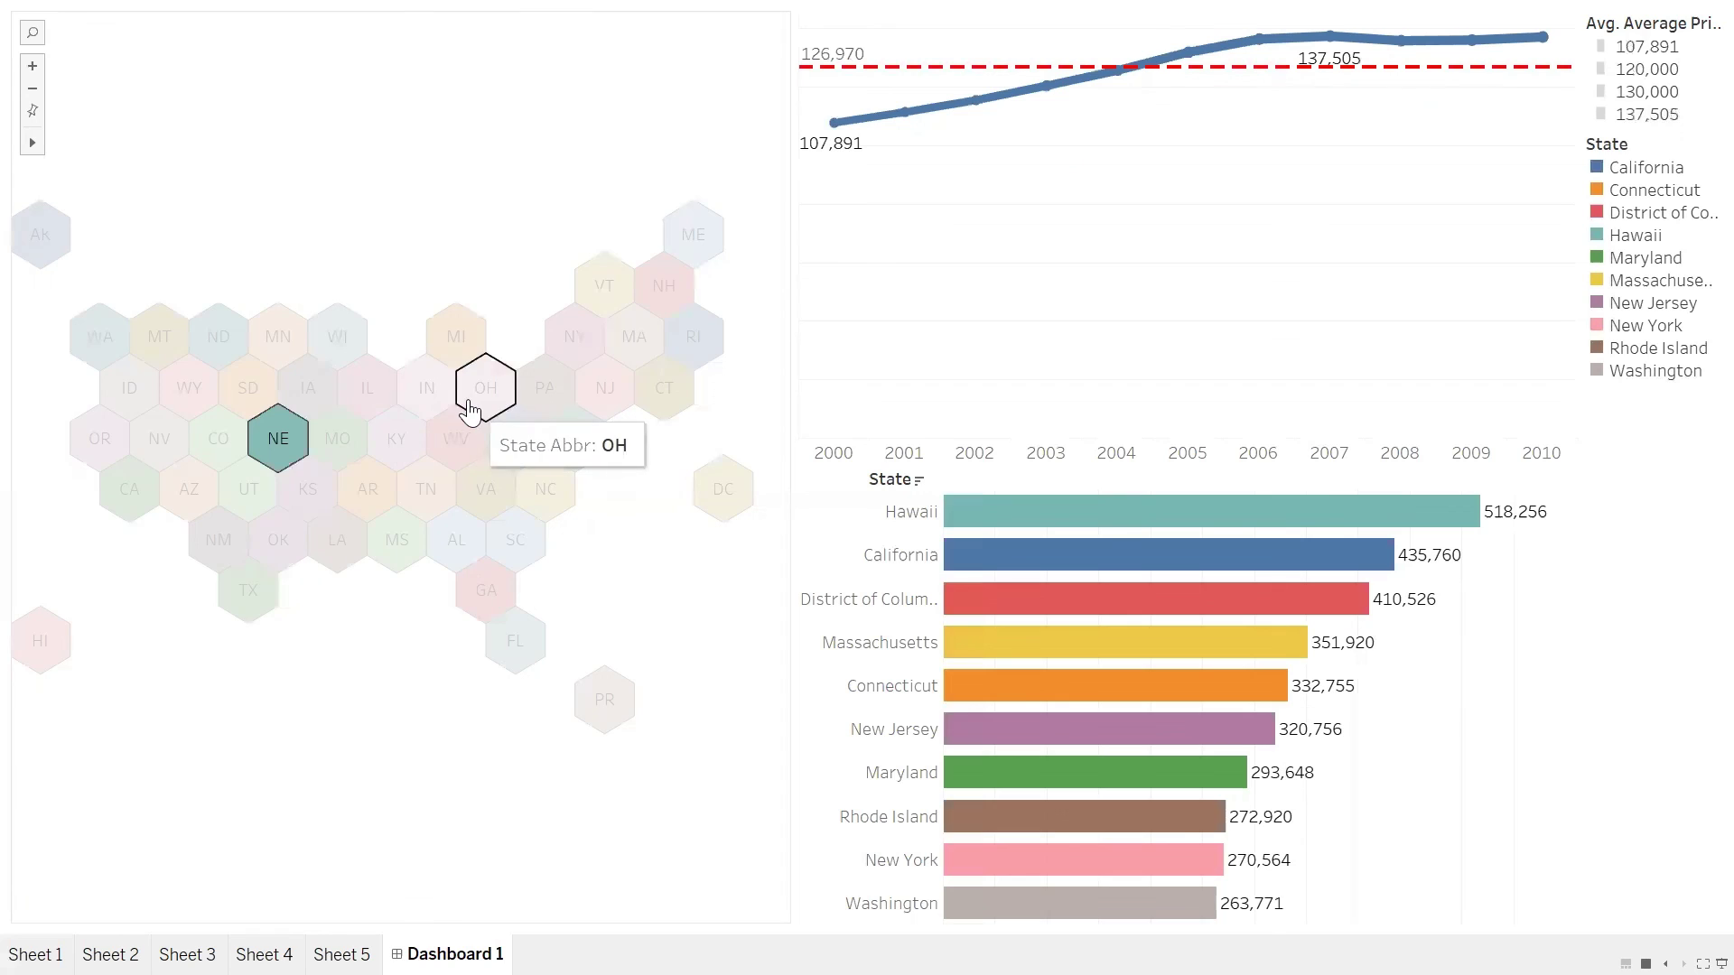
pyautogui.click(485, 488)
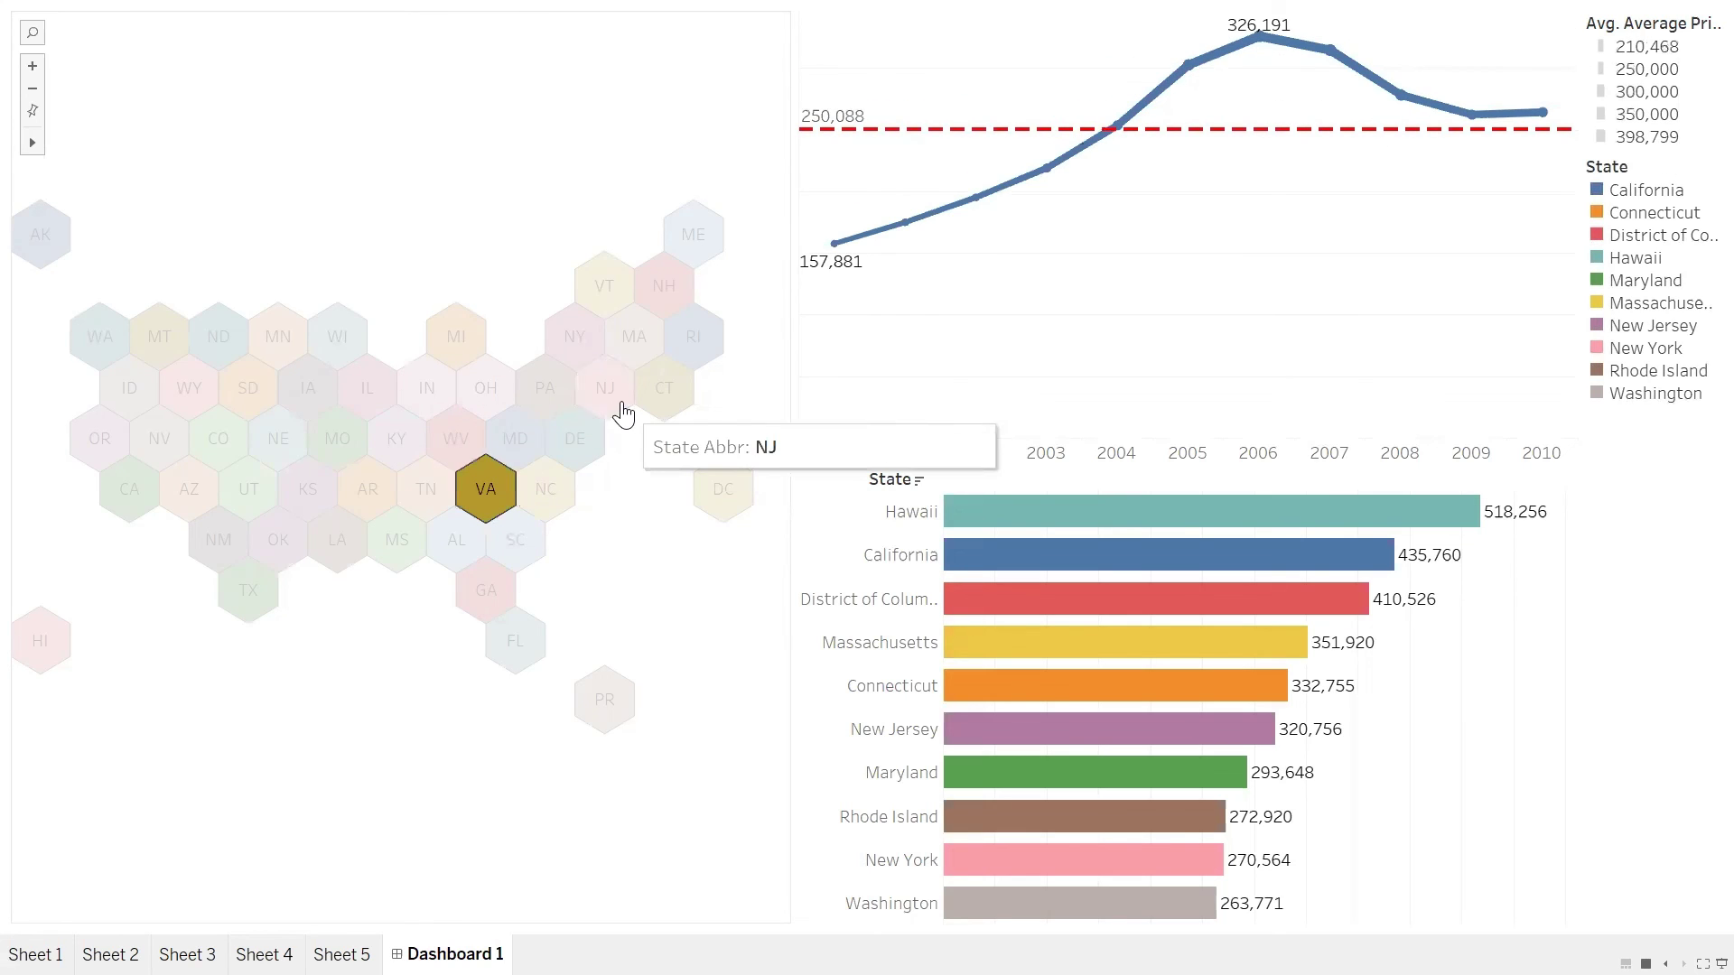
pyautogui.click(623, 412)
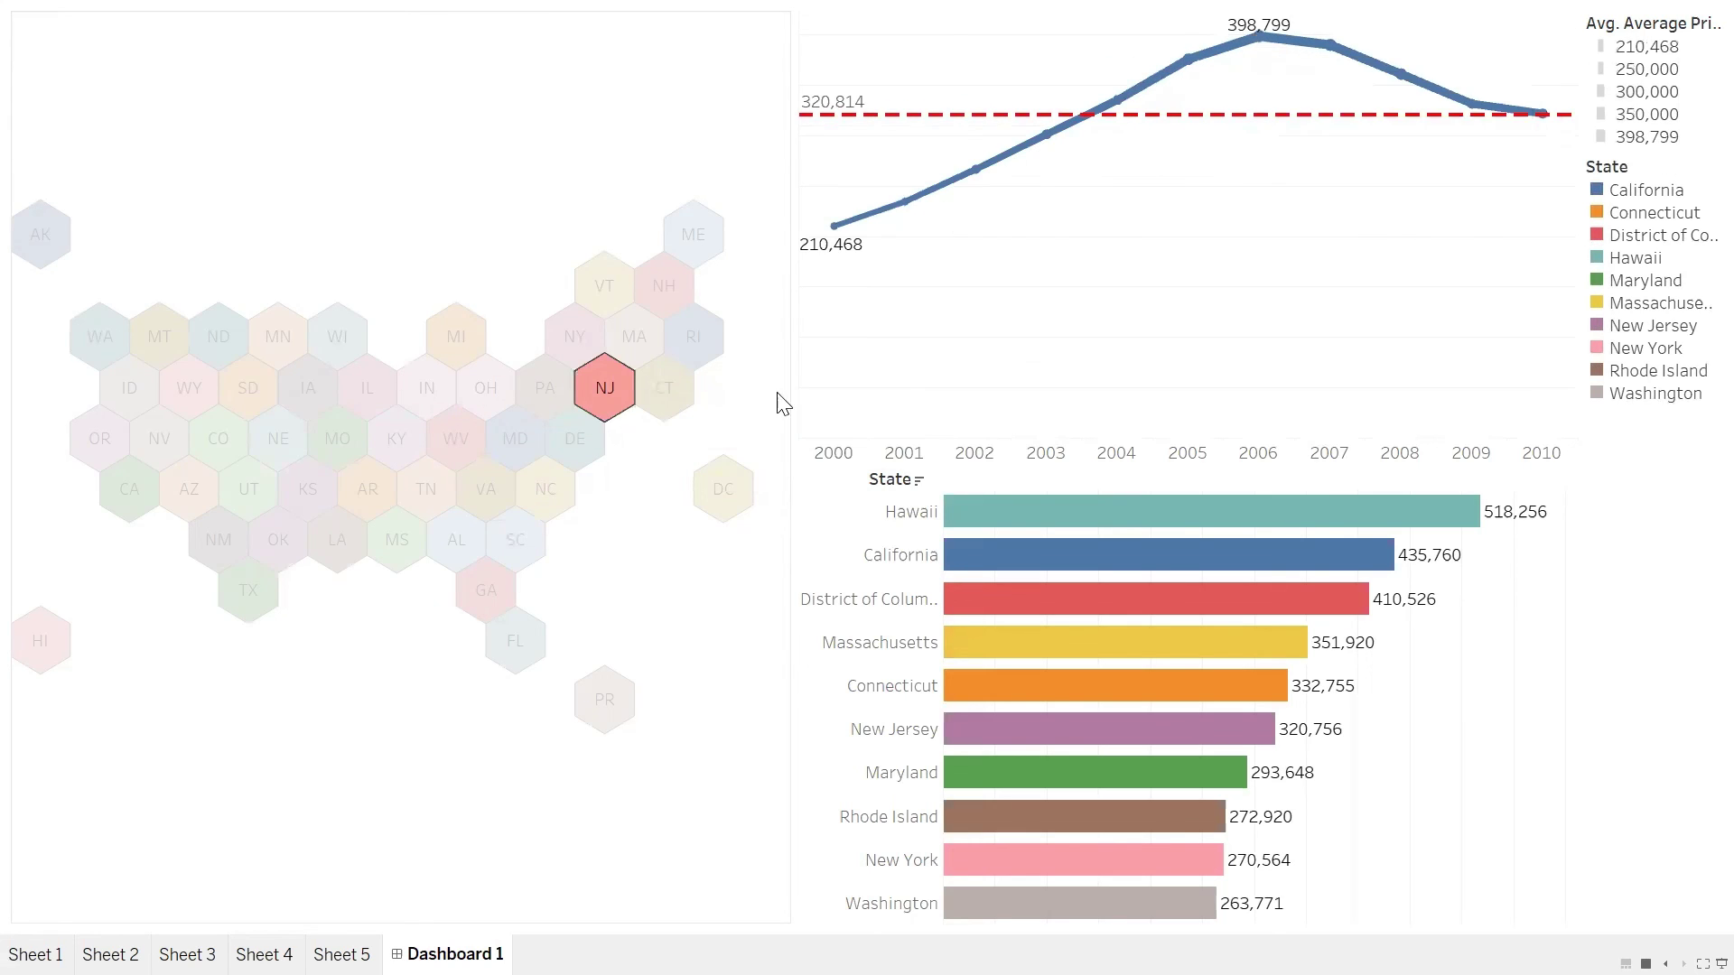
pyautogui.click(681, 403)
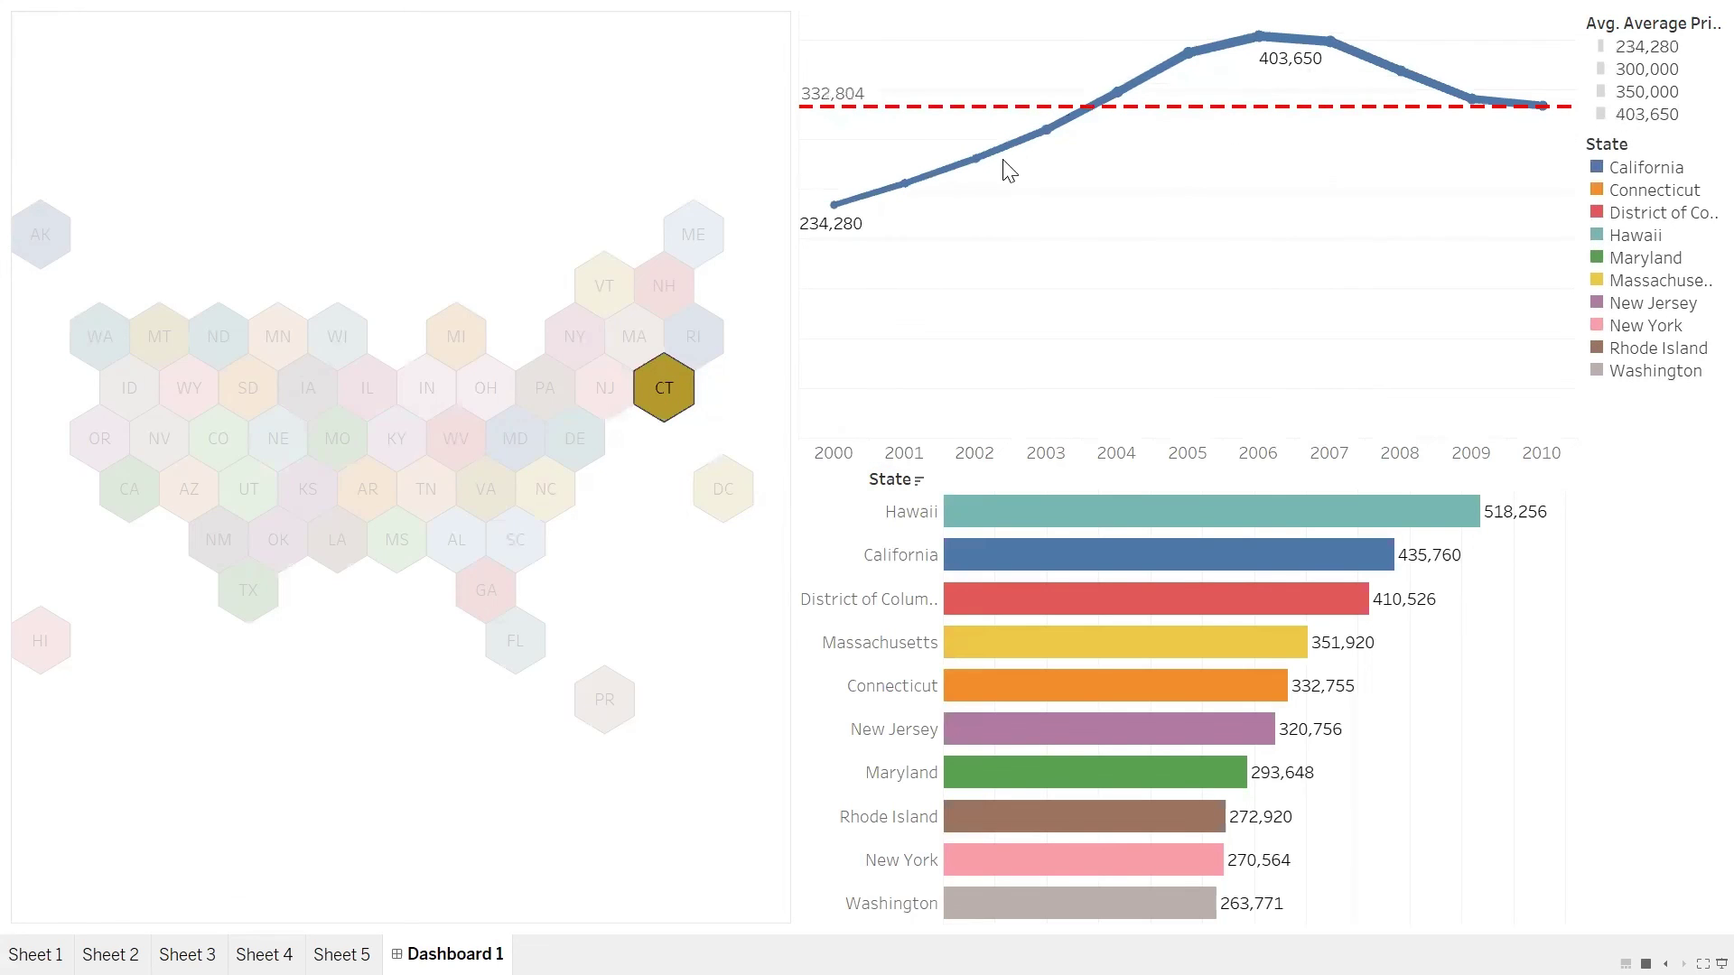
pyautogui.click(690, 257)
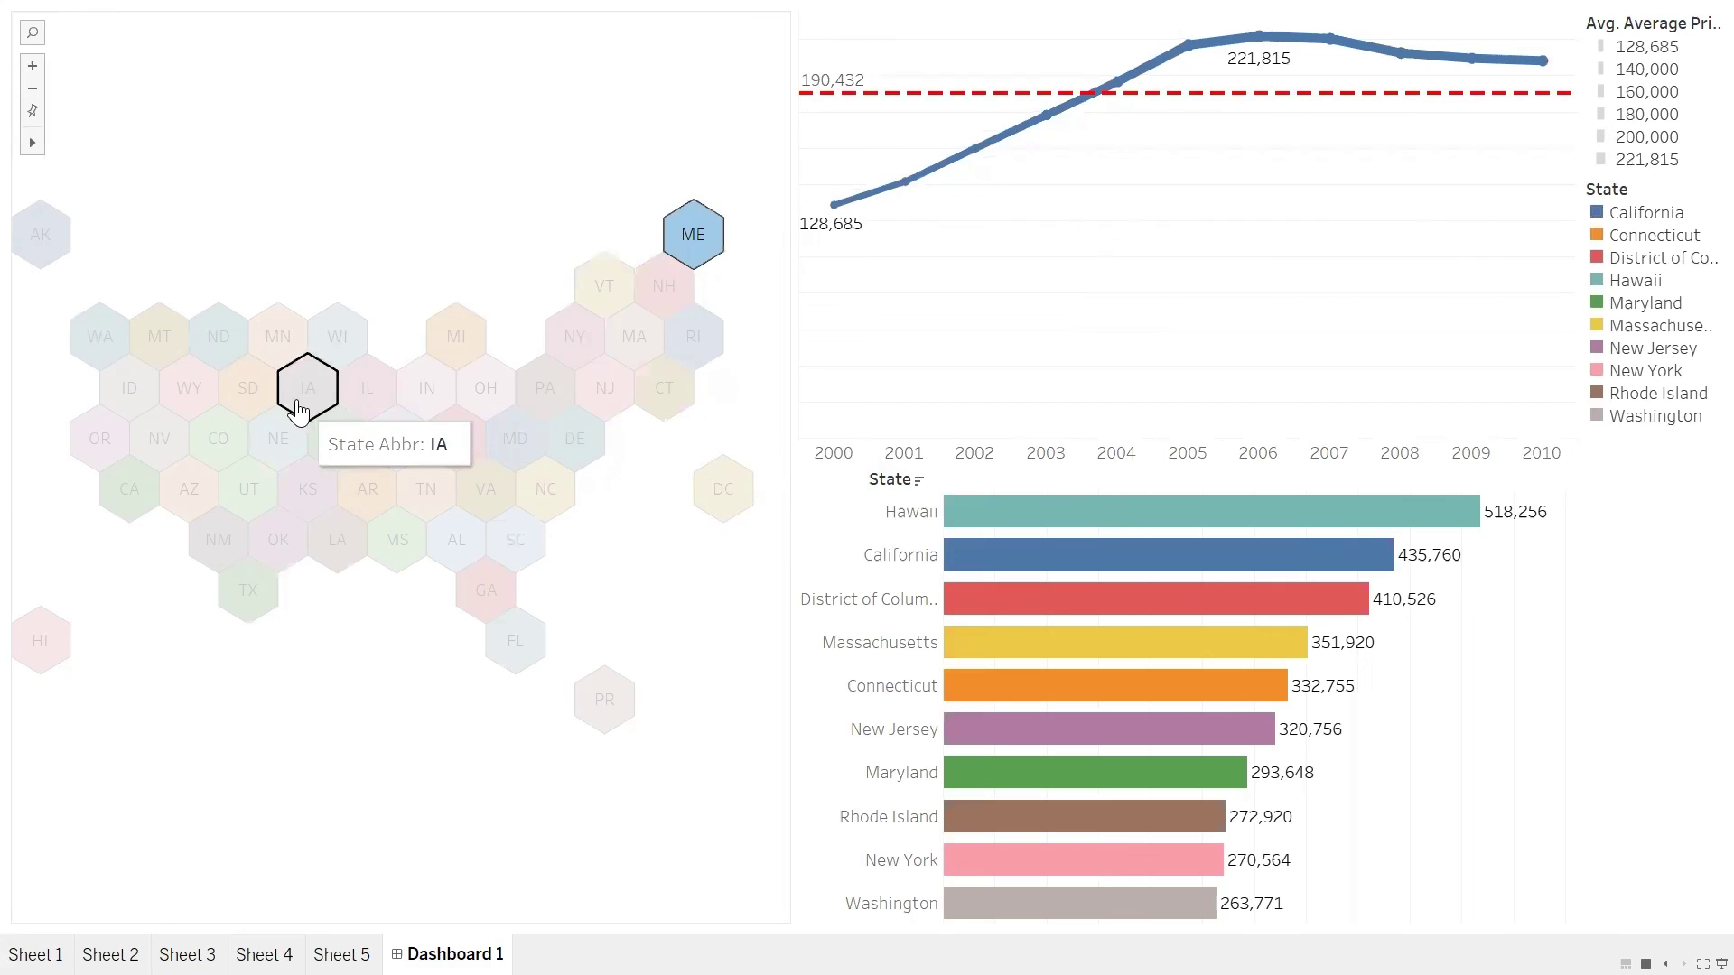
# Select the IA hexagon, clear the map selection to restore all states, and leave presentation mode
pyautogui.click(305, 390)
pyautogui.press('Escape')
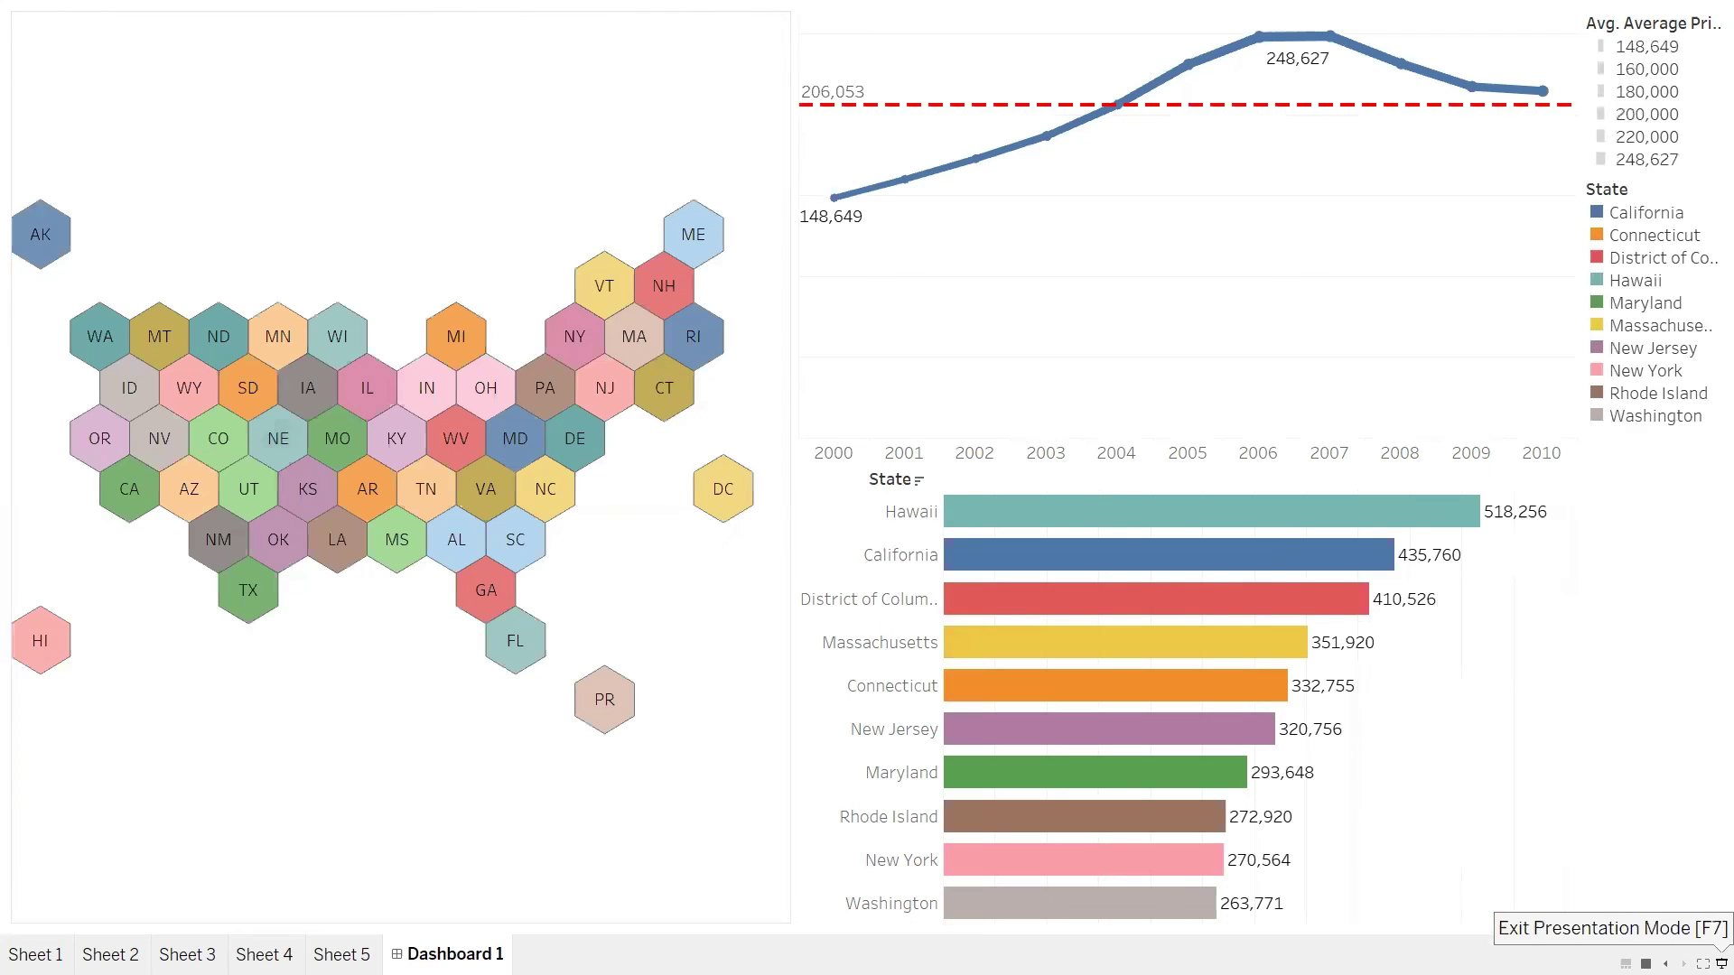
pyautogui.click(1720, 963)
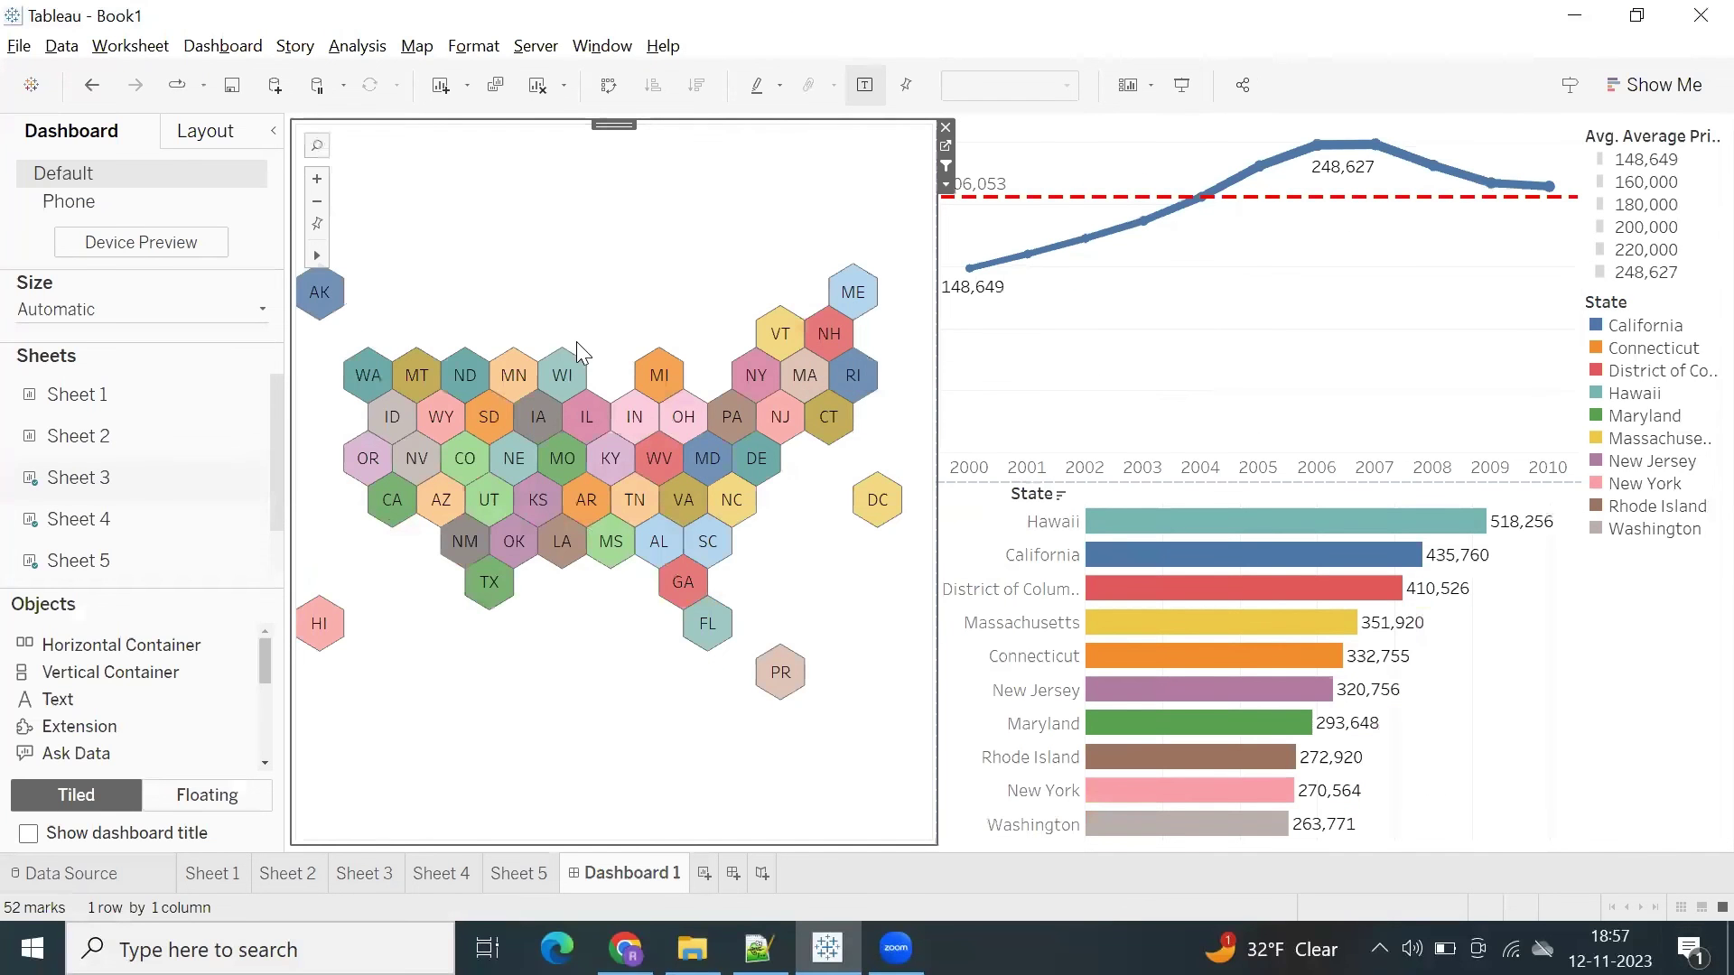
# Switch to Notepad++ to review the house price and hex map spatial file source notes, and return to the Tableau dashboard
pyautogui.click(759, 948)
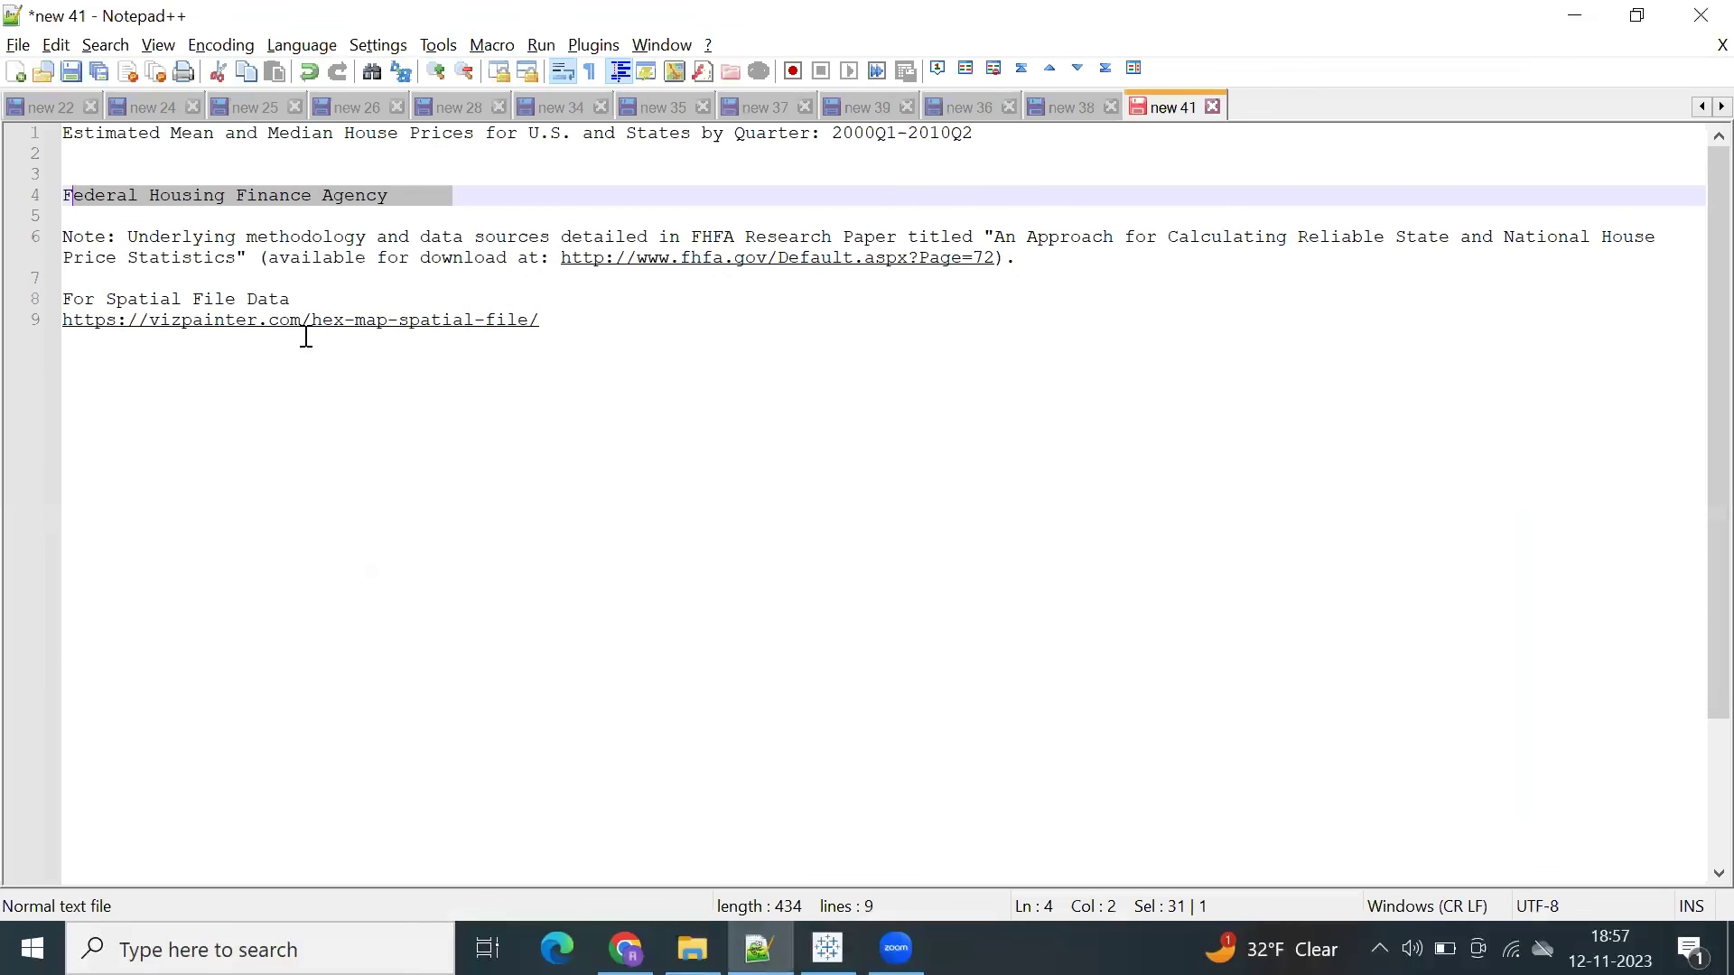
pyautogui.click(827, 948)
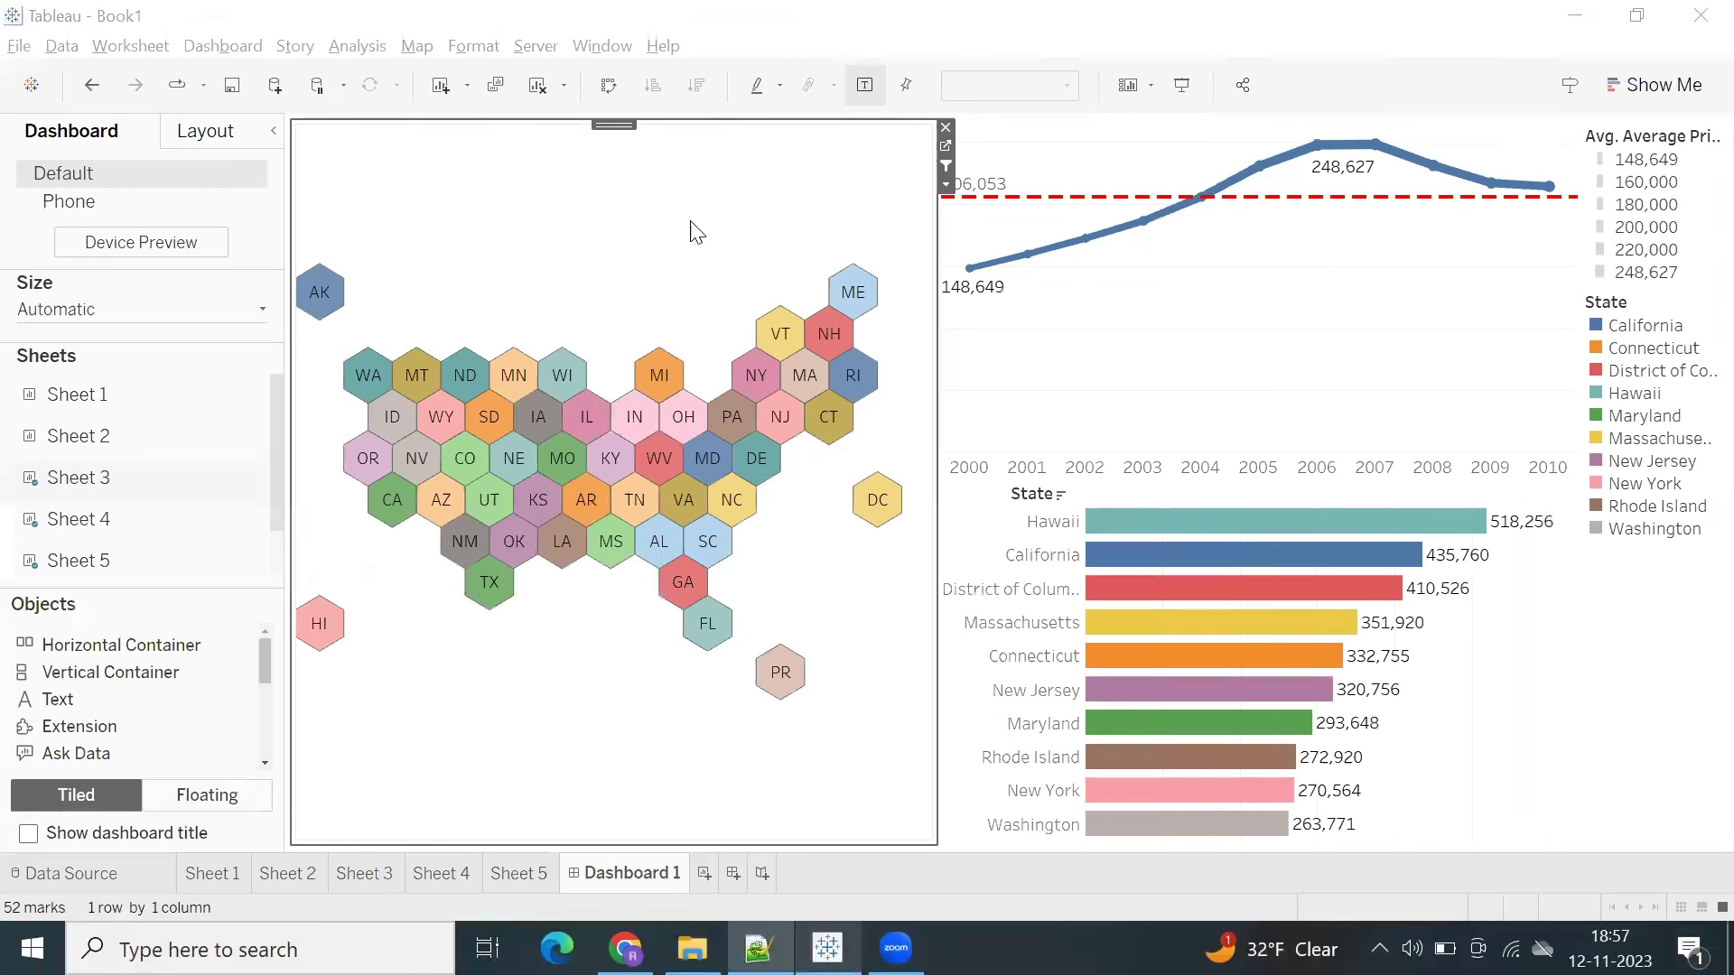